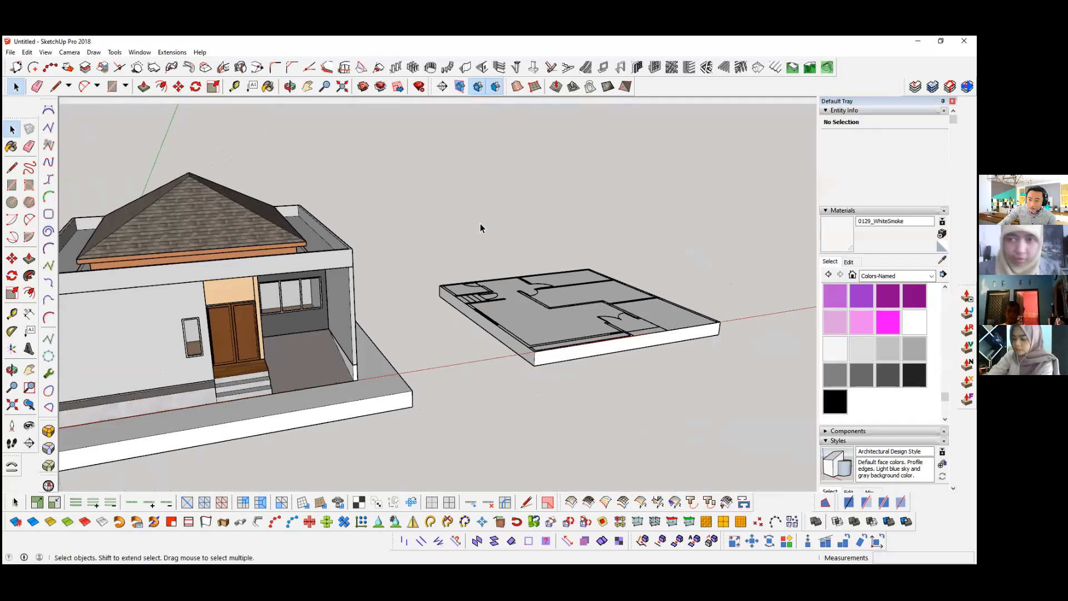
Step: Set up a type 1 vertical wall, 150 mm thick and 4000 mm high, in the wall builder and start creating it
{"action": "left_click", "coordinate": [464, 68]}
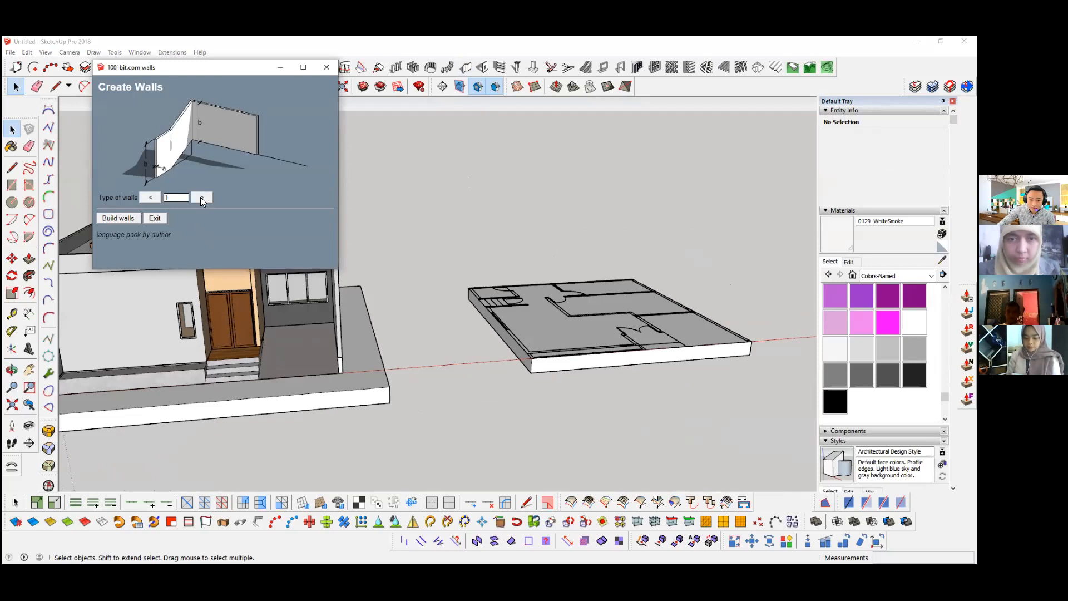
{"action": "left_click", "coordinate": [201, 198]}
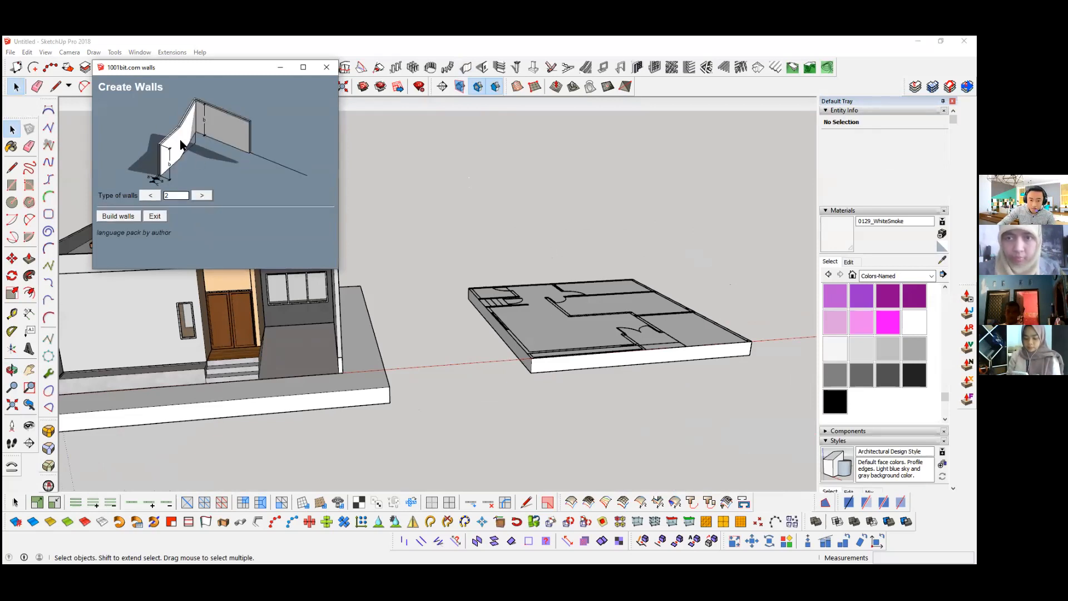
{"action": "left_click", "coordinate": [200, 196]}
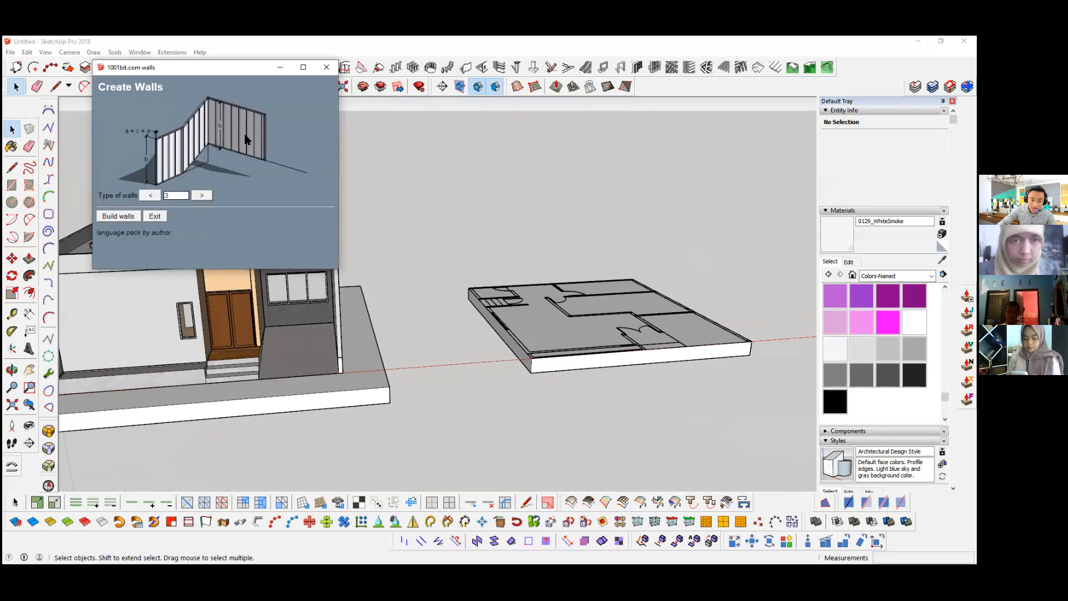
{"action": "left_click", "coordinate": [149, 196]}
{"action": "left_click", "coordinate": [148, 195]}
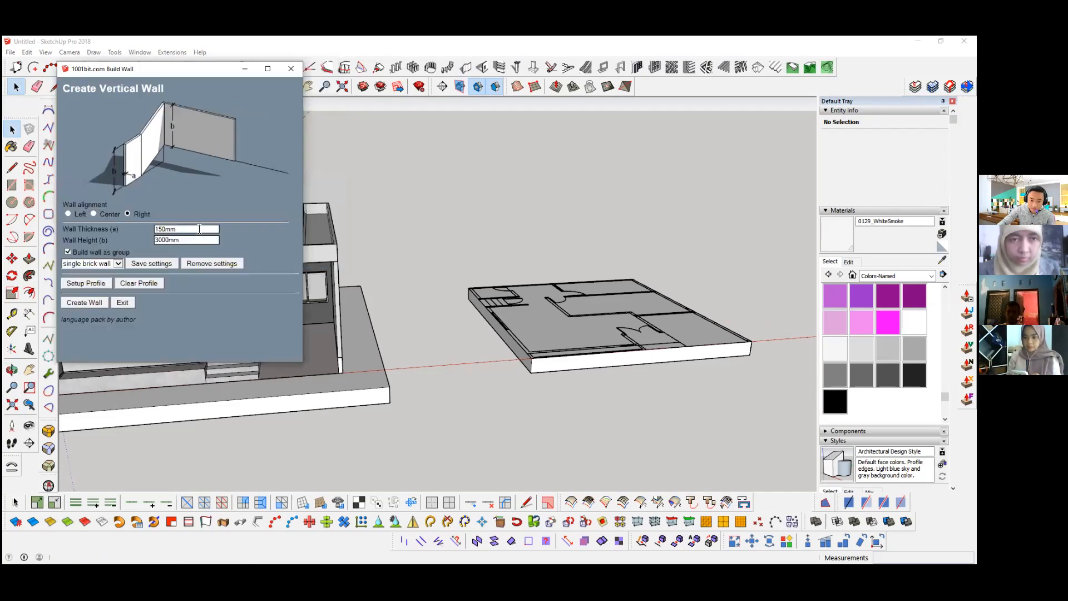
{"action": "double_click", "coordinate": [189, 232]}
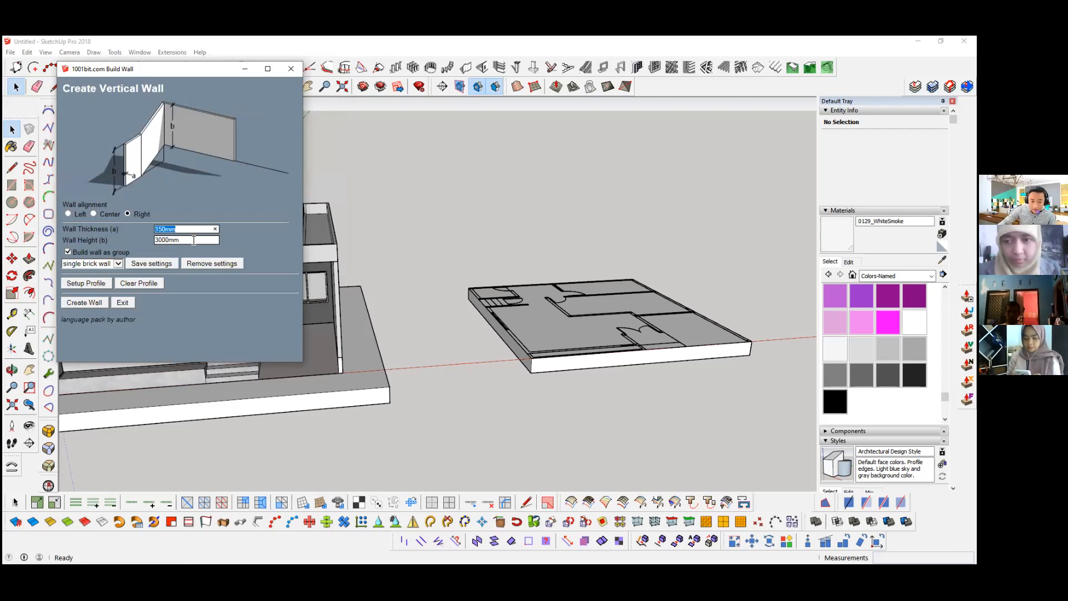
{"action": "double_click", "coordinate": [194, 238]}
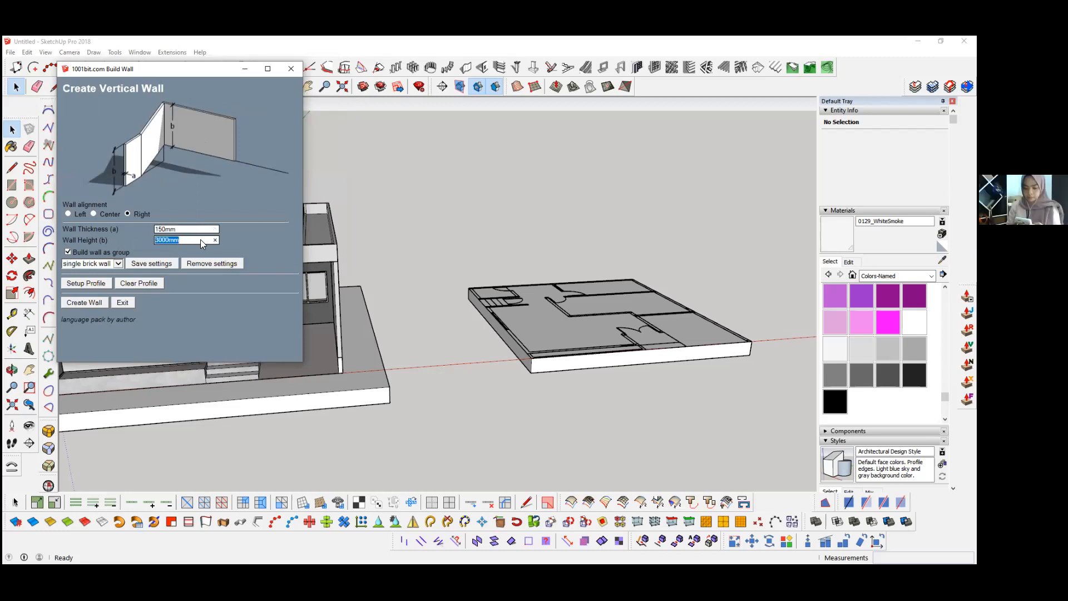
{"action": "type", "text": "40"}
{"action": "left_click", "coordinate": [90, 301]}
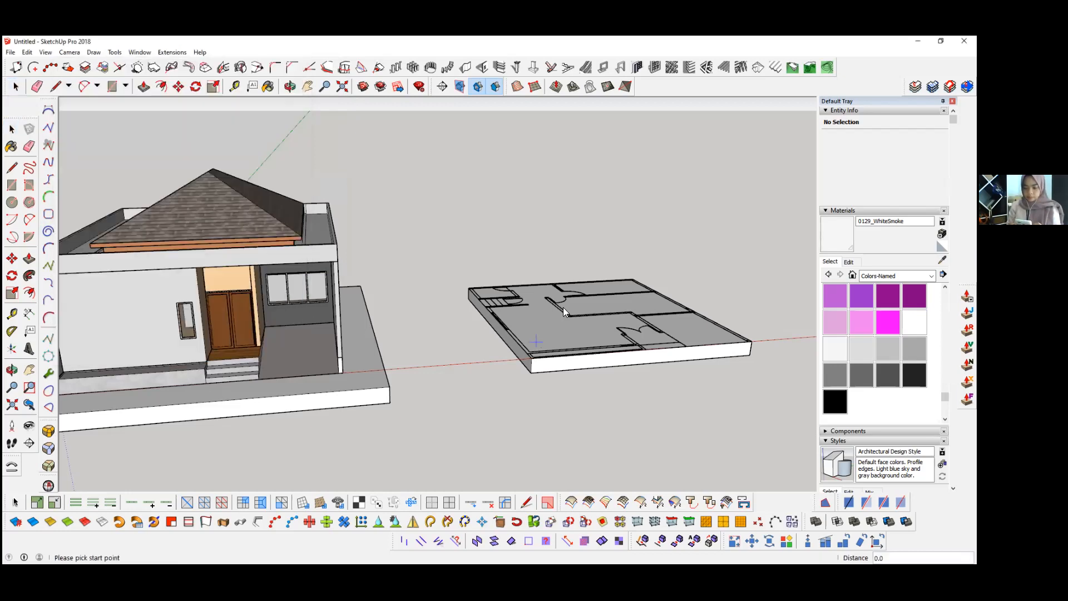
Step: Build a wall from the stairs along the outer side, across the front of the large room and back to the double-door entrance
{"action": "left_click_drag", "start_coordinate": [568, 325], "coordinate": [524, 325]}
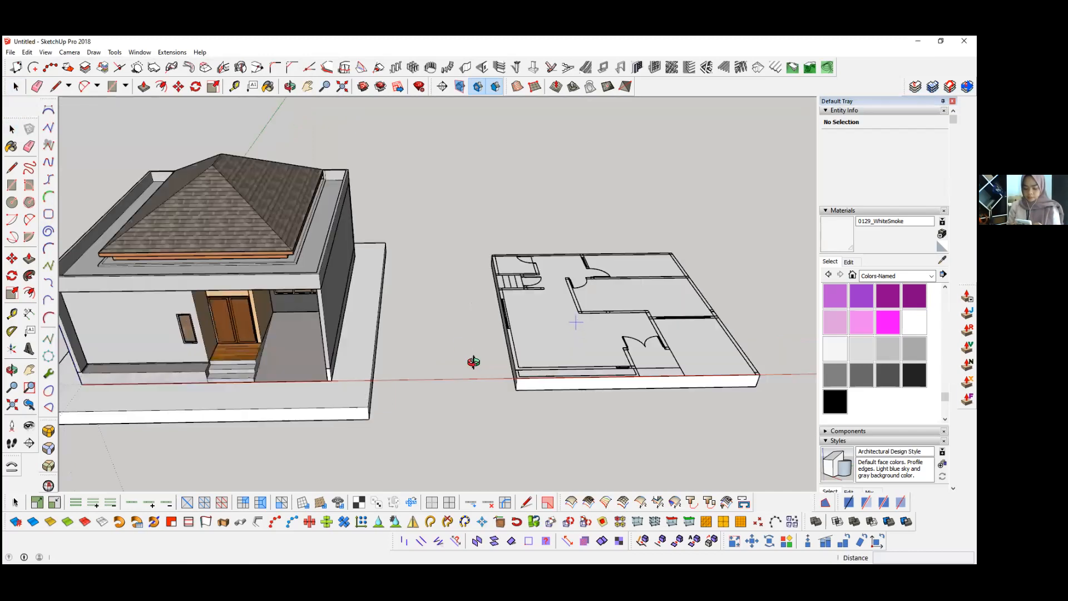
{"action": "scroll", "coordinate": [460, 349], "scroll_direction": "up", "scroll_amount": 4}
{"action": "scroll", "coordinate": [463, 300], "scroll_direction": "up", "scroll_amount": 5}
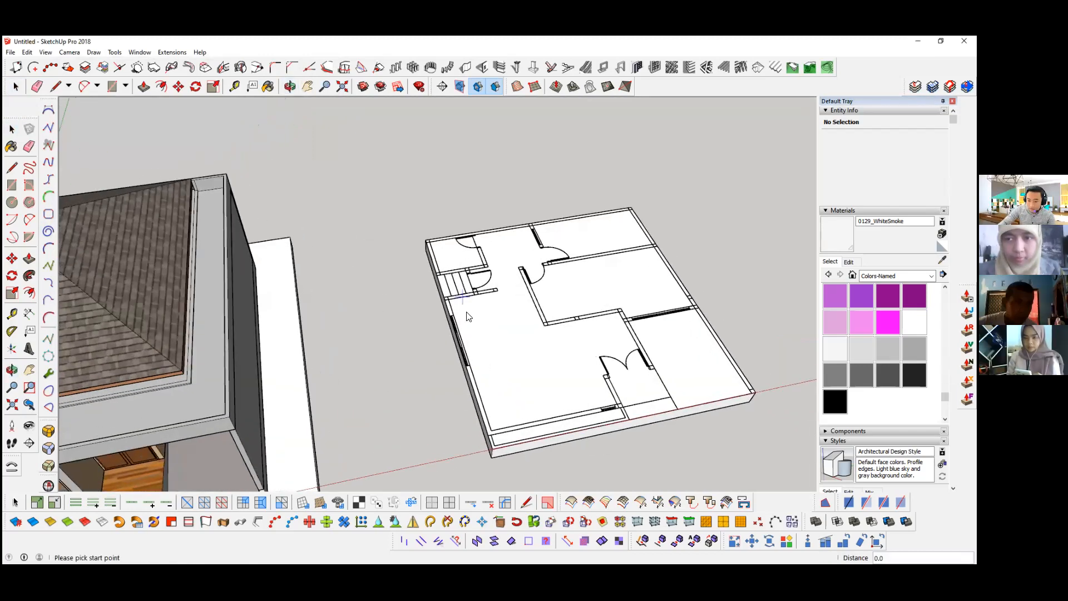
{"action": "scroll", "coordinate": [457, 305], "scroll_direction": "up", "scroll_amount": 5}
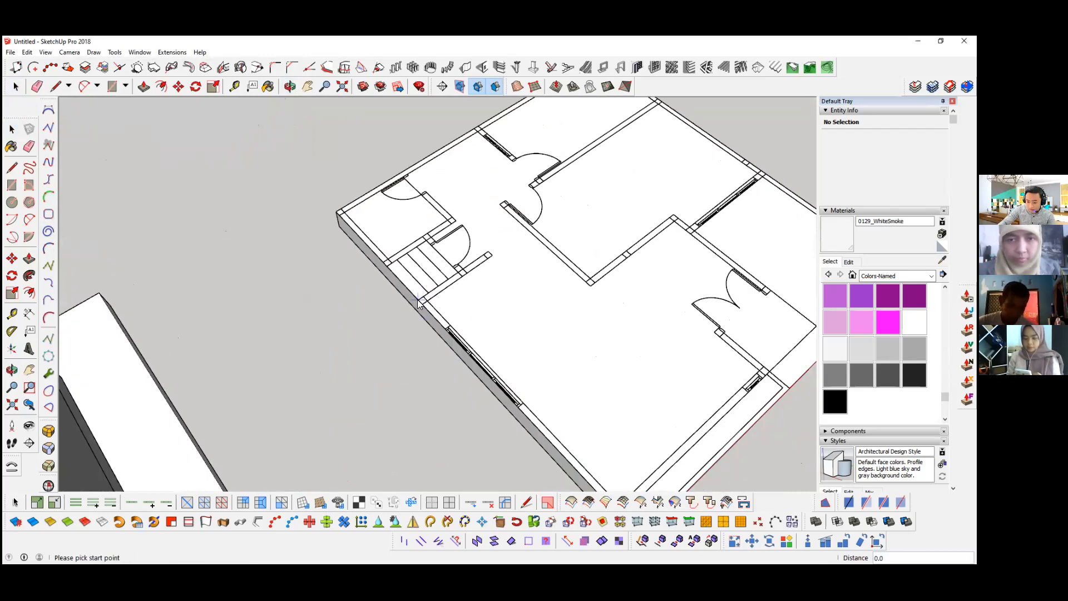
{"action": "left_click", "coordinate": [419, 303]}
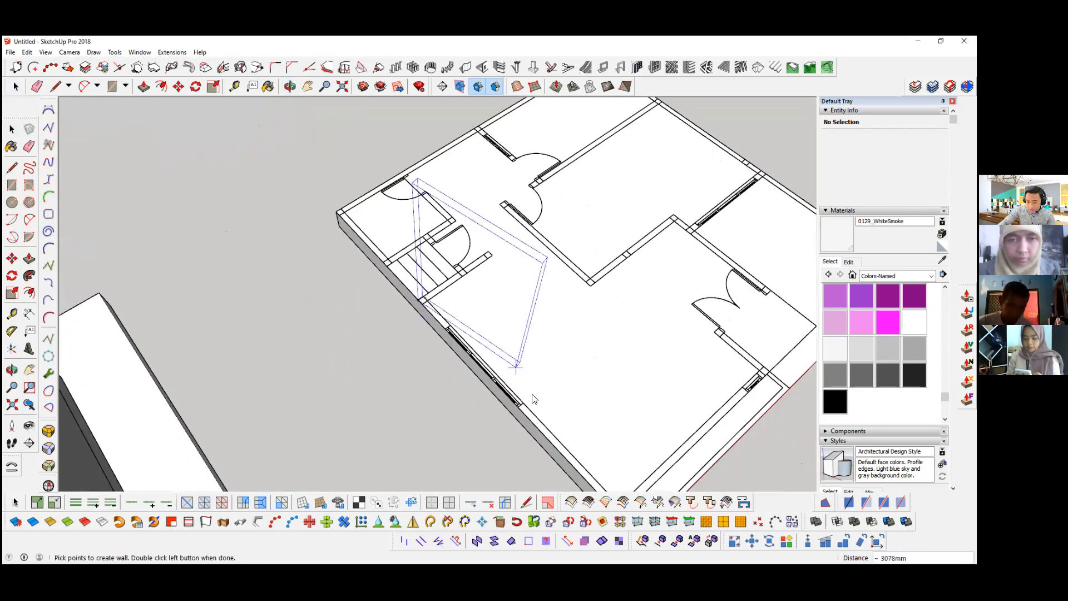
{"action": "middle_click_drag", "start_coordinate": [501, 398], "coordinate": [393, 287], "text": "shift"}
{"action": "left_click", "coordinate": [498, 394]}
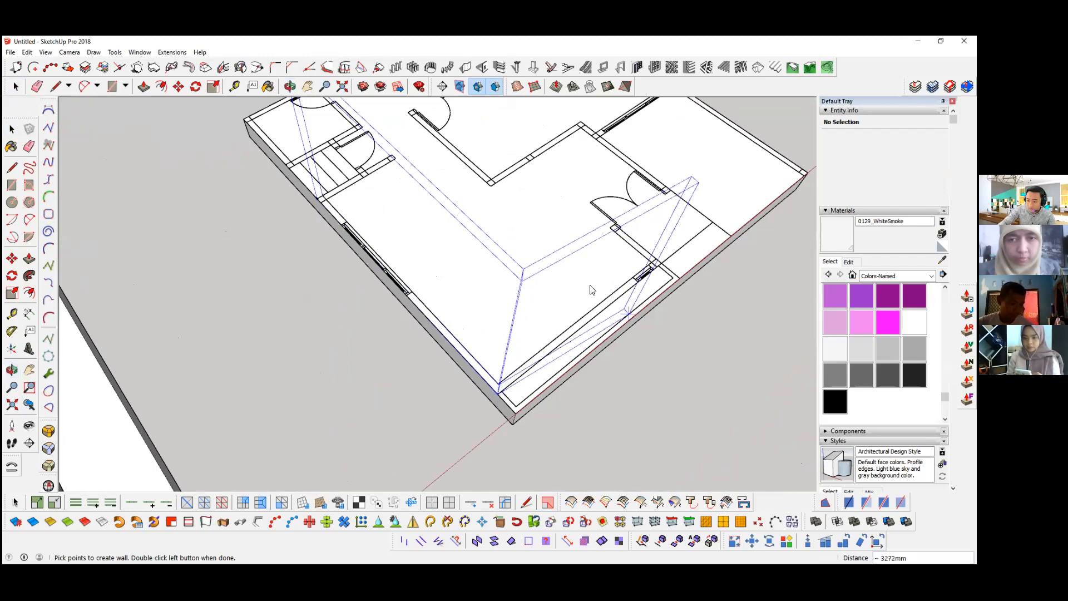
{"action": "middle_click_drag", "start_coordinate": [591, 287], "coordinate": [529, 306], "text": "shift"}
{"action": "middle_click_drag", "start_coordinate": [353, 278], "coordinate": [517, 352]}
{"action": "double_click", "coordinate": [524, 349]}
{"action": "middle_click_drag", "start_coordinate": [381, 351], "coordinate": [406, 338]}
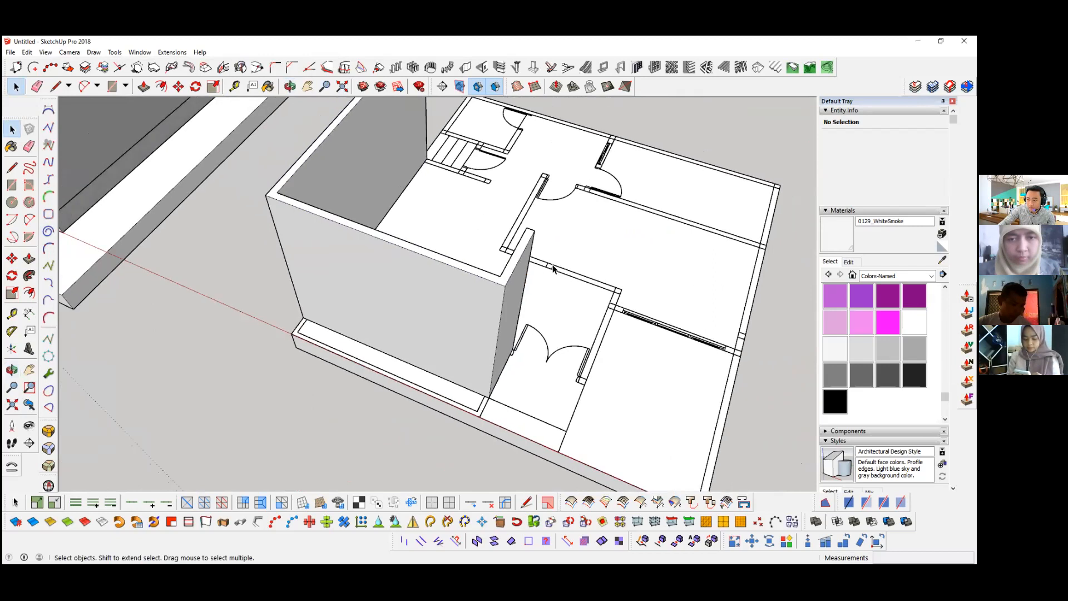
Step: Build the outer wall from the far side of the stairs around the back edge and the opposite side to the front corner
{"action": "scroll", "coordinate": [553, 261], "scroll_direction": "down", "scroll_amount": 3}
{"action": "middle_click_drag", "start_coordinate": [552, 261], "coordinate": [505, 240]}
{"action": "middle_click_drag", "start_coordinate": [418, 276], "coordinate": [548, 237]}
{"action": "middle_click_drag", "start_coordinate": [294, 286], "coordinate": [370, 290]}
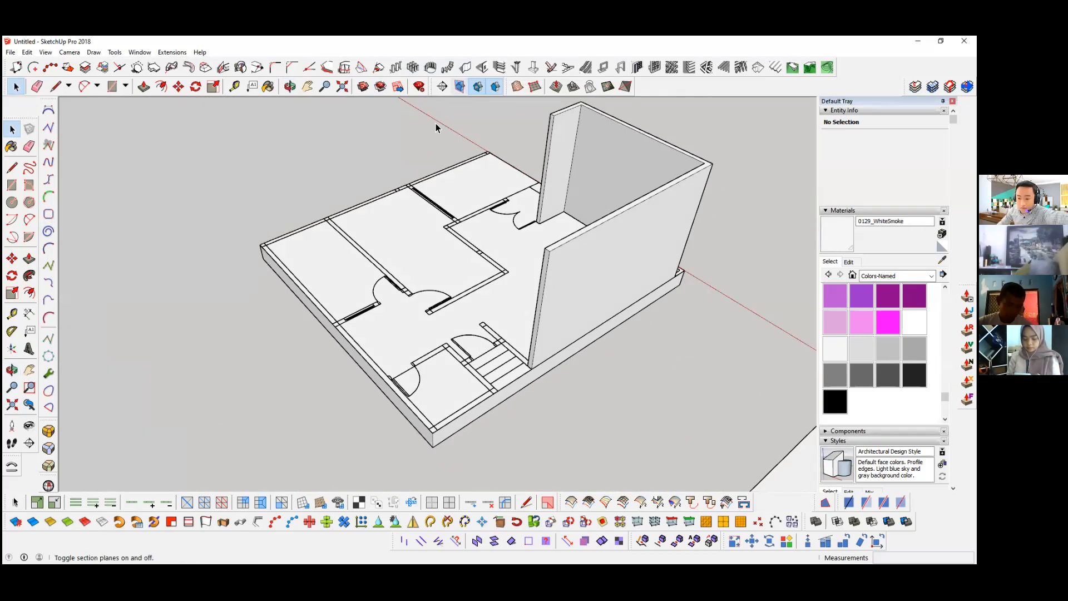
{"action": "middle_click_drag", "start_coordinate": [351, 209], "coordinate": [362, 262]}
{"action": "middle_click_drag", "start_coordinate": [277, 225], "coordinate": [458, 105]}
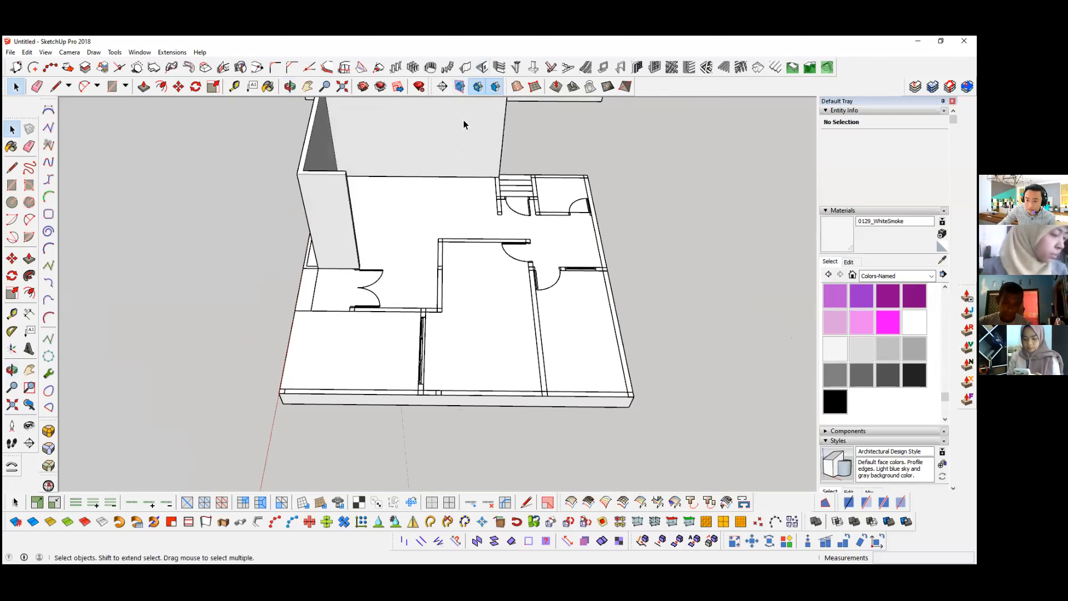
{"action": "left_click", "coordinate": [466, 69]}
{"action": "left_click", "coordinate": [117, 217]}
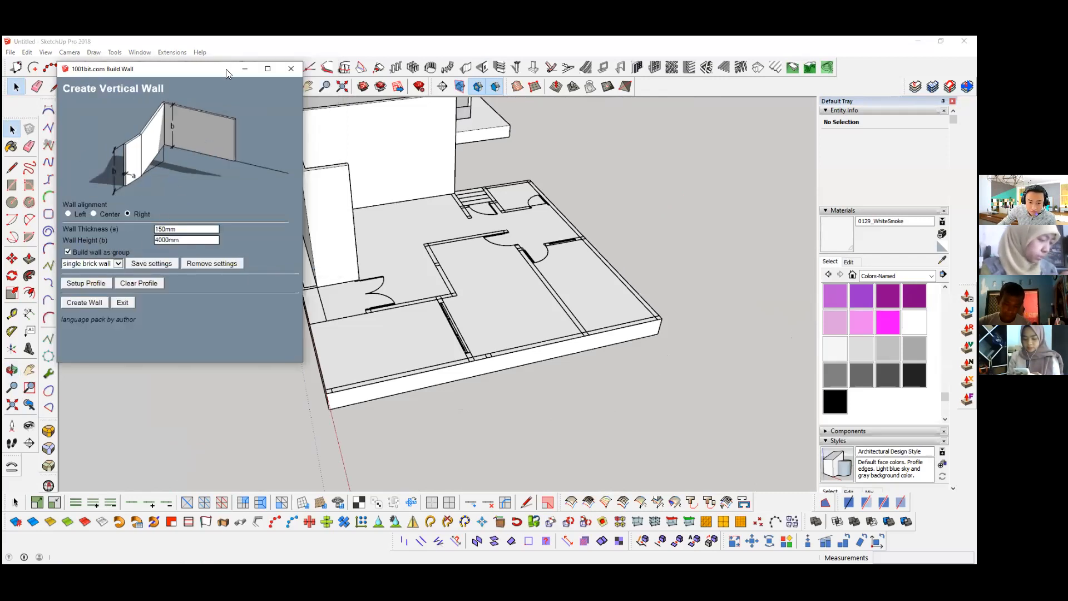
{"action": "left_click", "coordinate": [83, 303]}
{"action": "middle_click_drag", "start_coordinate": [84, 303], "coordinate": [552, 330]}
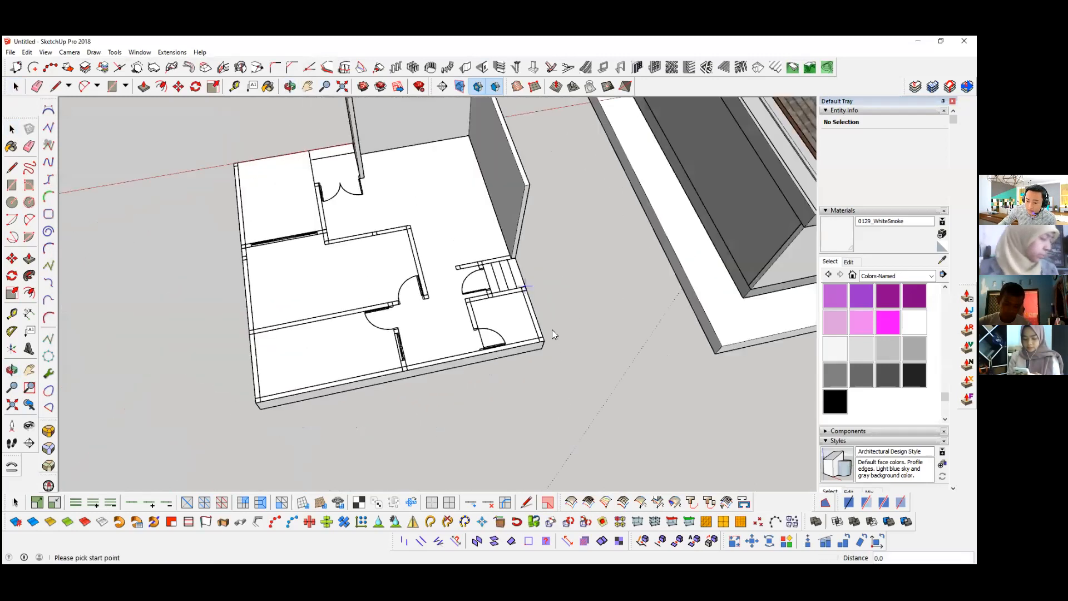
{"action": "key", "text": "Escape"}
{"action": "scroll", "coordinate": [514, 292], "scroll_direction": "up", "scroll_amount": 3}
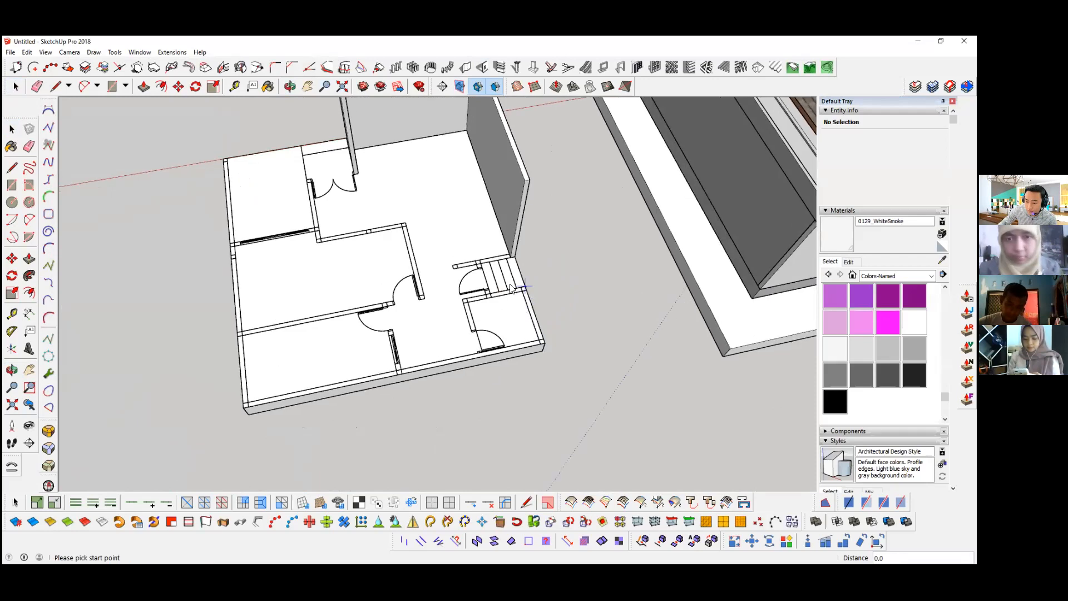
{"action": "left_click", "coordinate": [548, 386]}
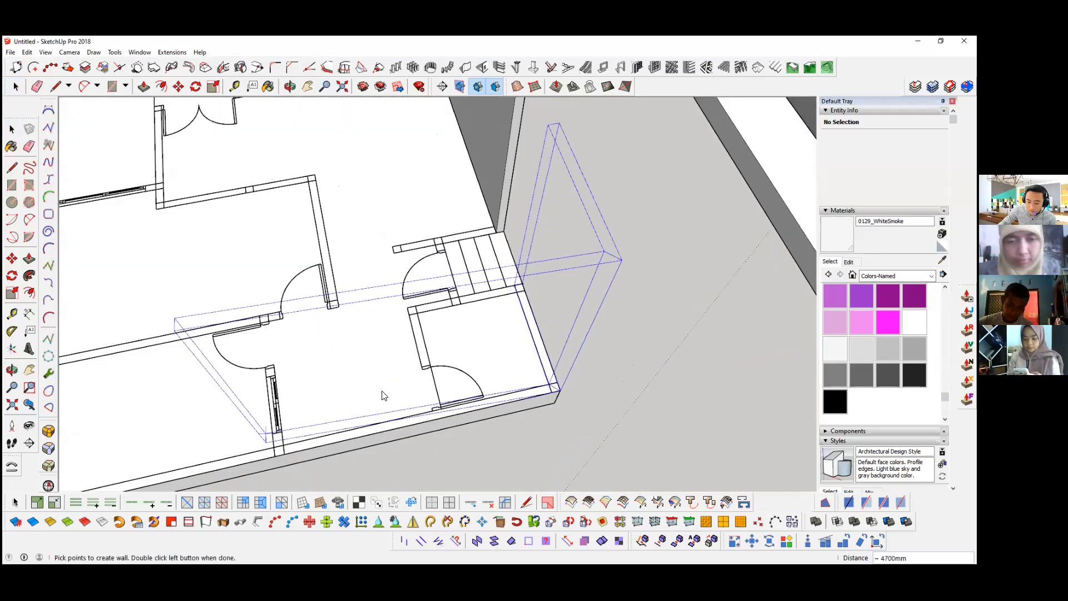
{"action": "middle_click_drag", "start_coordinate": [382, 395], "coordinate": [446, 345]}
{"action": "middle_click_drag", "start_coordinate": [589, 291], "coordinate": [418, 249]}
{"action": "middle_click_drag", "start_coordinate": [389, 304], "coordinate": [339, 353]}
Step: Build an interior wall from the back wall past the rear room's window and door, turning along its partition to the outer side wall
{"action": "scroll", "coordinate": [338, 353], "scroll_direction": "down", "scroll_amount": 2}
{"action": "scroll", "coordinate": [403, 171], "scroll_direction": "down", "scroll_amount": 3}
{"action": "middle_click_drag", "start_coordinate": [372, 218], "coordinate": [456, 239]}
{"action": "scroll", "coordinate": [456, 239], "scroll_direction": "up", "scroll_amount": 2}
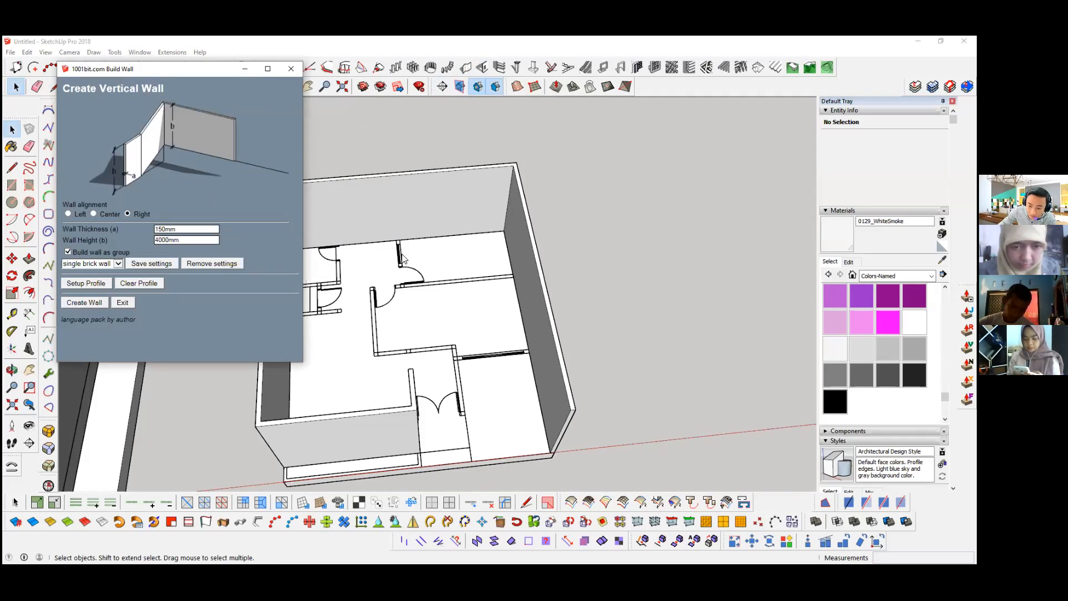
{"action": "left_click", "coordinate": [76, 305]}
{"action": "scroll", "coordinate": [325, 253], "scroll_direction": "up", "scroll_amount": 2}
{"action": "scroll", "coordinate": [367, 243], "scroll_direction": "up", "scroll_amount": 2}
{"action": "scroll", "coordinate": [367, 242], "scroll_direction": "up", "scroll_amount": 2}
{"action": "scroll", "coordinate": [367, 242], "scroll_direction": "up", "scroll_amount": 2}
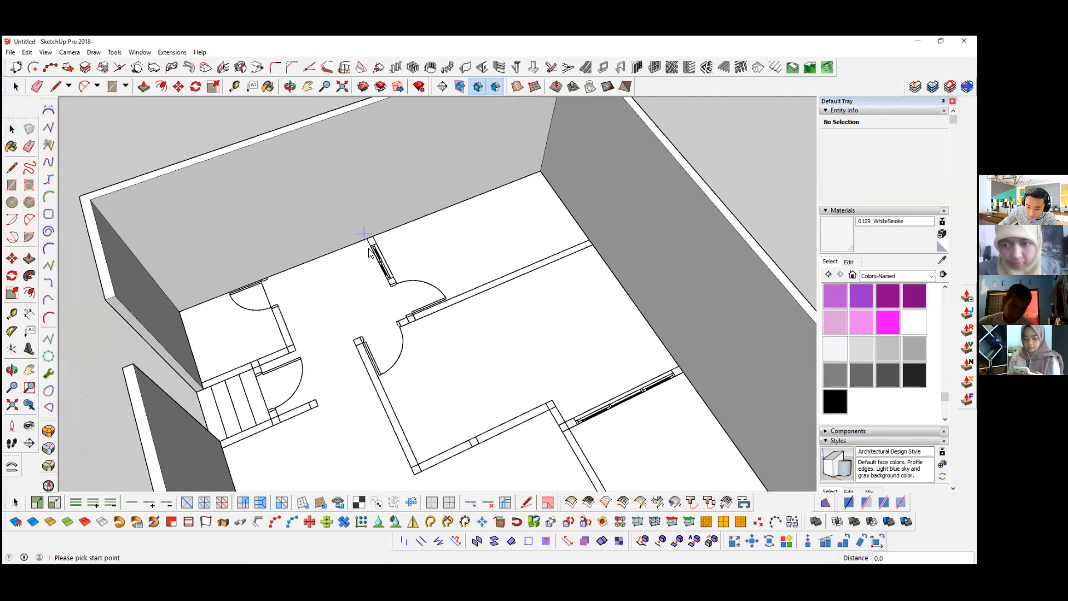
{"action": "scroll", "coordinate": [368, 244], "scroll_direction": "up", "scroll_amount": 2}
{"action": "scroll", "coordinate": [444, 380], "scroll_direction": "up", "scroll_amount": 2}
{"action": "left_click", "coordinate": [465, 392]}
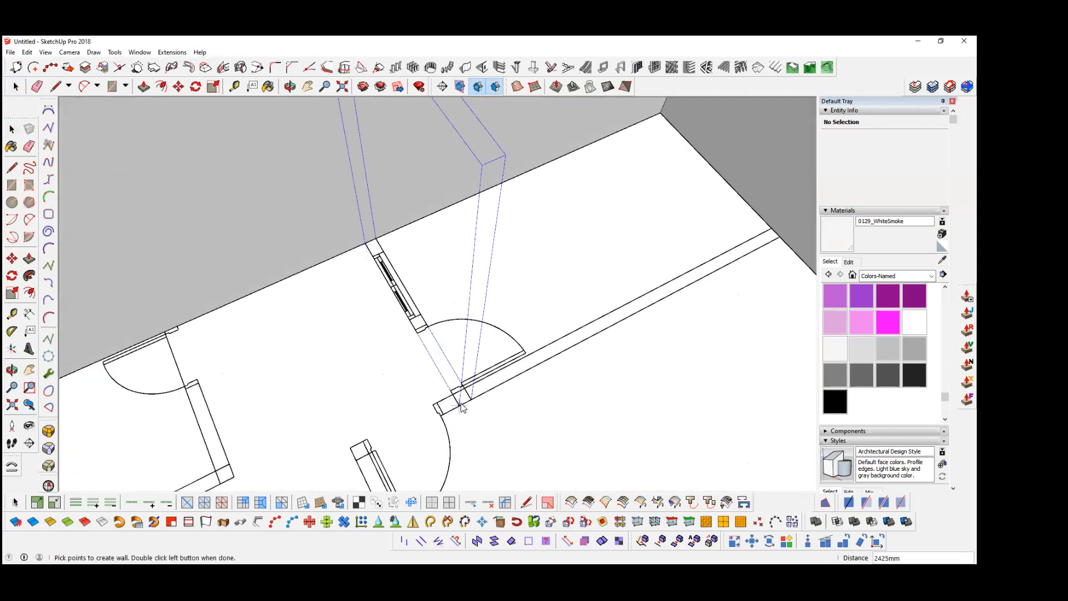
{"action": "double_click", "coordinate": [780, 244]}
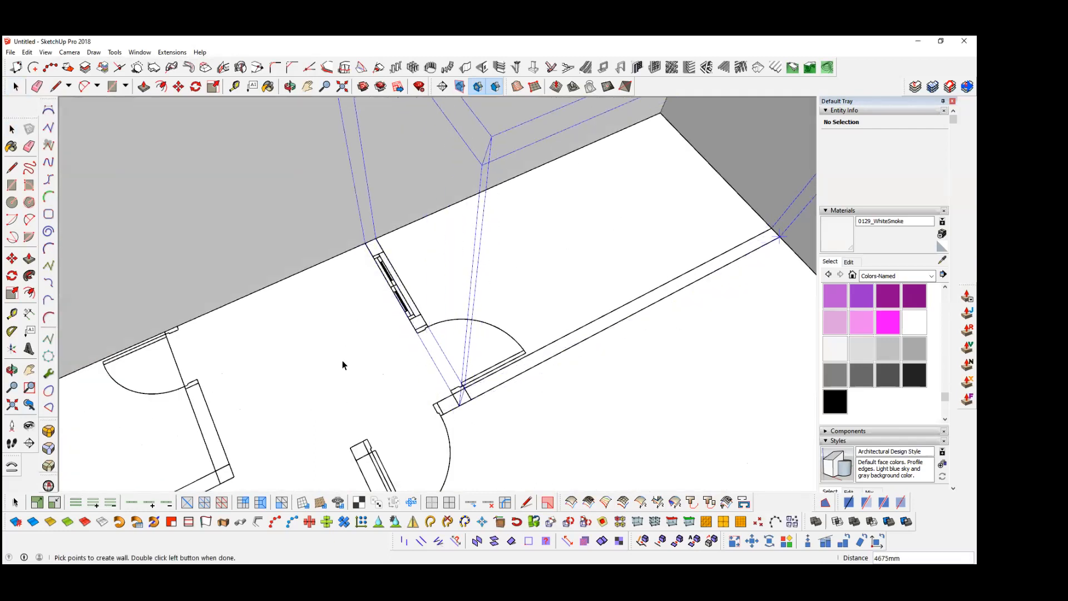
{"action": "scroll", "coordinate": [328, 317], "scroll_direction": "down", "scroll_amount": 5}
{"action": "scroll", "coordinate": [356, 262], "scroll_direction": "down", "scroll_amount": 2}
{"action": "middle_click_drag", "start_coordinate": [389, 290], "coordinate": [340, 267]}
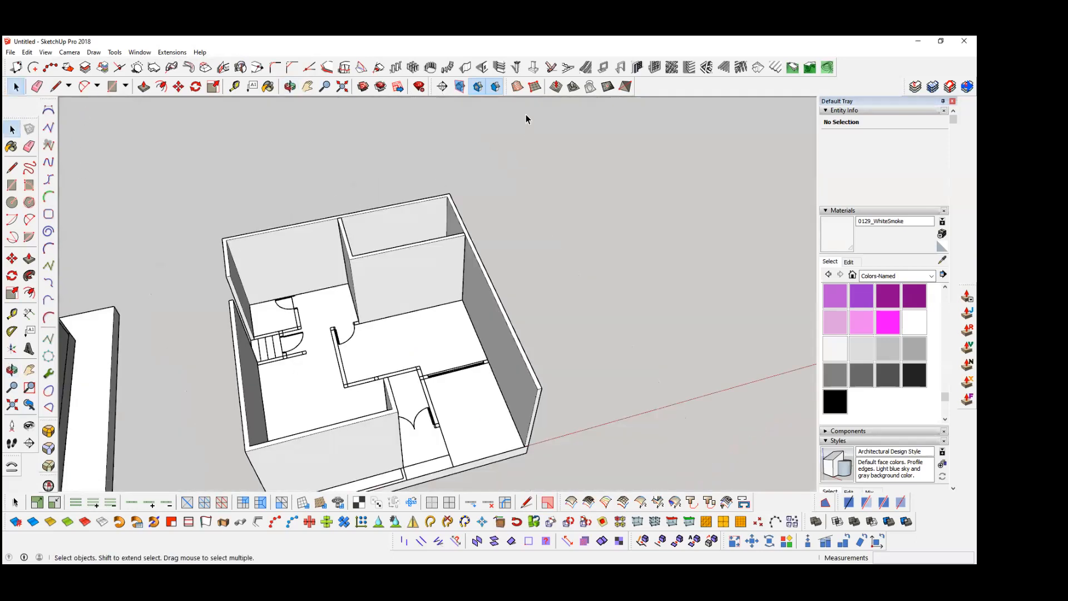
Step: Build the middle room's wall from the rear partition across its door opening, around both corners and up to the double-door entrance
{"action": "left_click", "coordinate": [466, 68]}
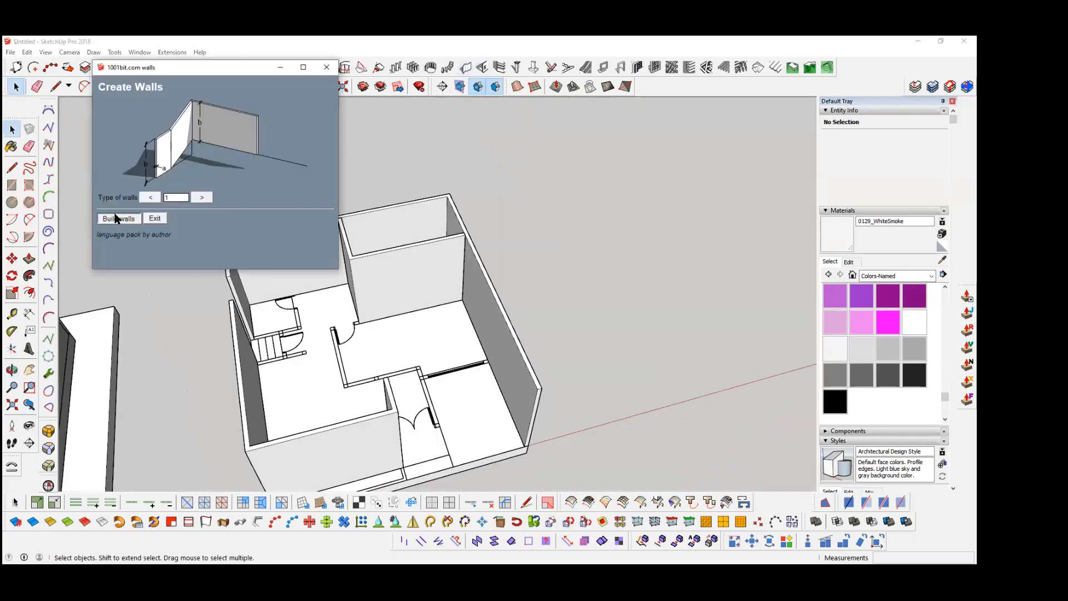
{"action": "left_click", "coordinate": [77, 304]}
{"action": "scroll", "coordinate": [328, 397], "scroll_direction": "up", "scroll_amount": 5}
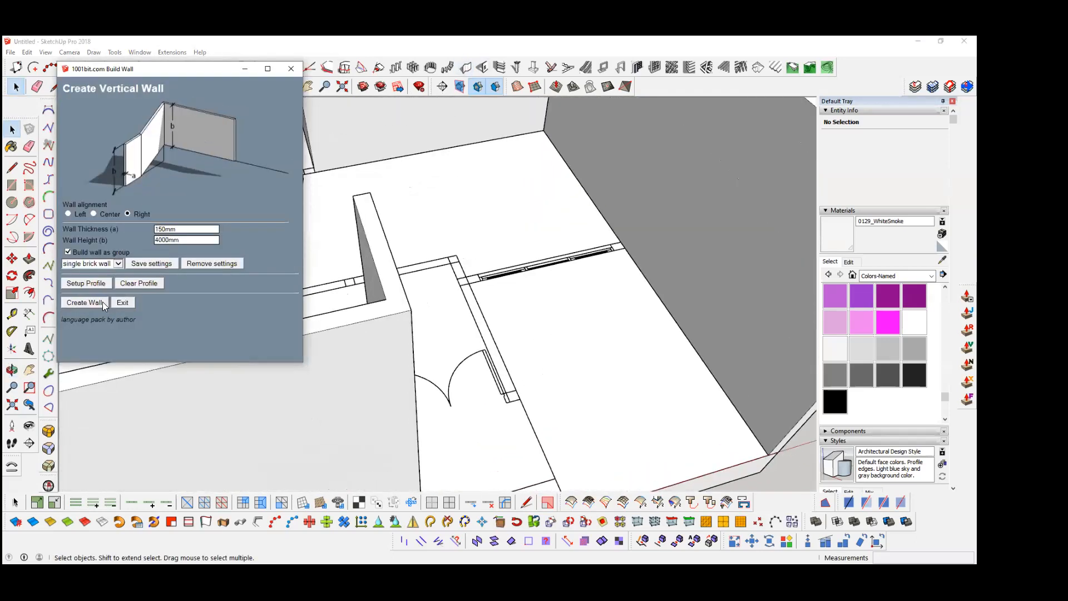
{"action": "scroll", "coordinate": [328, 397], "scroll_direction": "down", "scroll_amount": 1}
{"action": "middle_click_drag", "start_coordinate": [331, 262], "coordinate": [406, 324]}
{"action": "scroll", "coordinate": [371, 251], "scroll_direction": "down", "scroll_amount": 2}
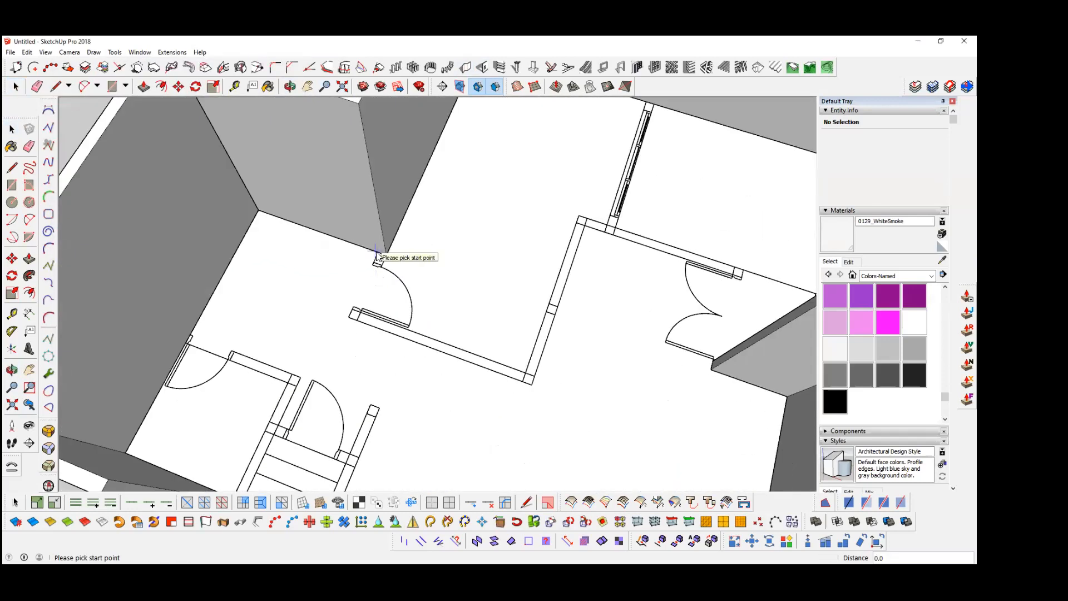
{"action": "scroll", "coordinate": [377, 260], "scroll_direction": "up", "scroll_amount": 1}
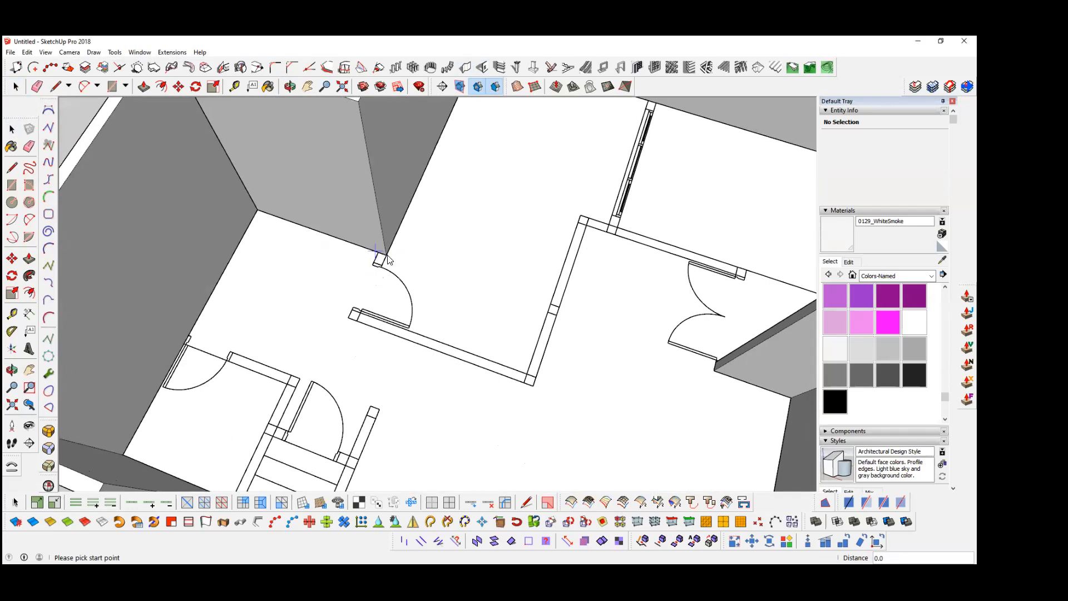
{"action": "scroll", "coordinate": [385, 253], "scroll_direction": "up", "scroll_amount": 2}
{"action": "left_click", "coordinate": [378, 253]}
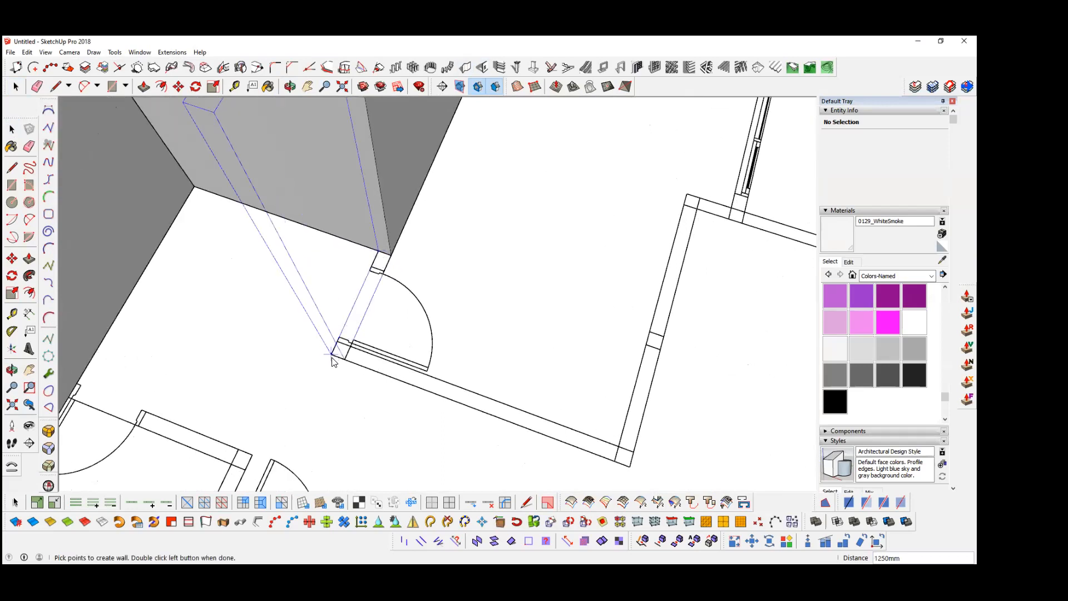
{"action": "left_click", "coordinate": [343, 359]}
{"action": "middle_click_drag", "start_coordinate": [521, 364], "coordinate": [300, 364], "text": "shift"}
{"action": "left_click", "coordinate": [436, 434]}
{"action": "left_click", "coordinate": [283, 316]}
{"action": "left_click", "coordinate": [514, 403]}
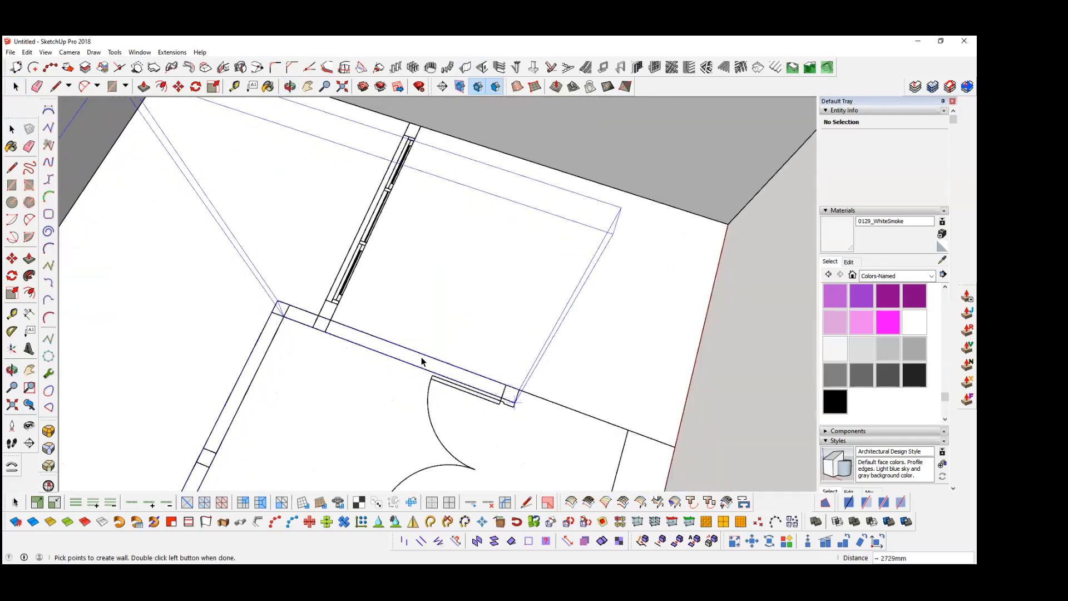
{"action": "double_click", "coordinate": [446, 365]}
{"action": "scroll", "coordinate": [445, 365], "scroll_direction": "down", "scroll_amount": 2}
{"action": "middle_click_drag", "start_coordinate": [359, 256], "coordinate": [180, 74]}
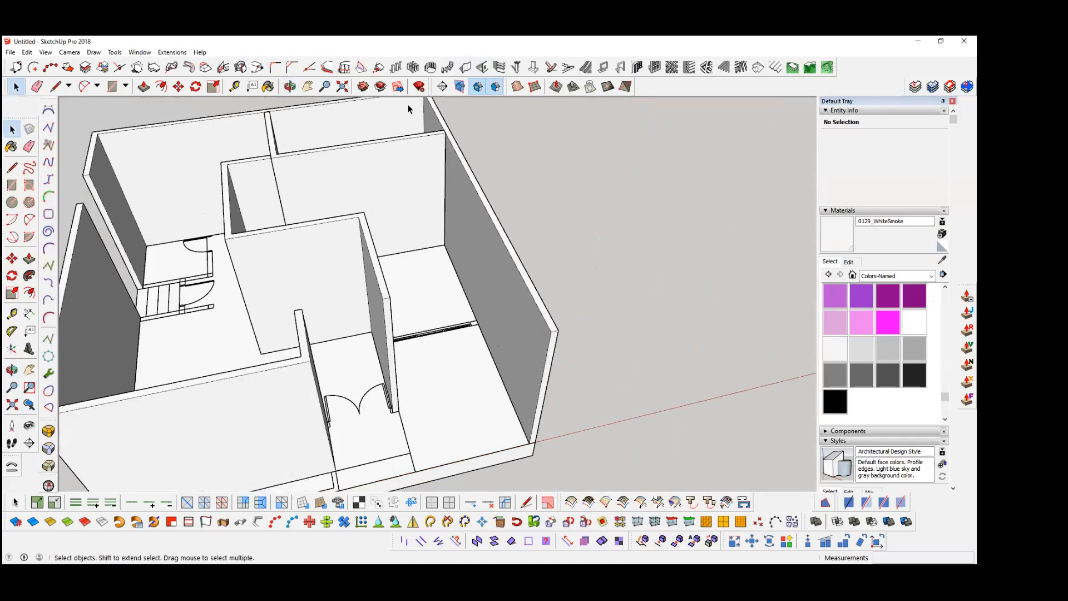
Step: Build a wall over the windowed partition between the middle room and the open front area, ending at the outer side wall
{"action": "left_click", "coordinate": [465, 68]}
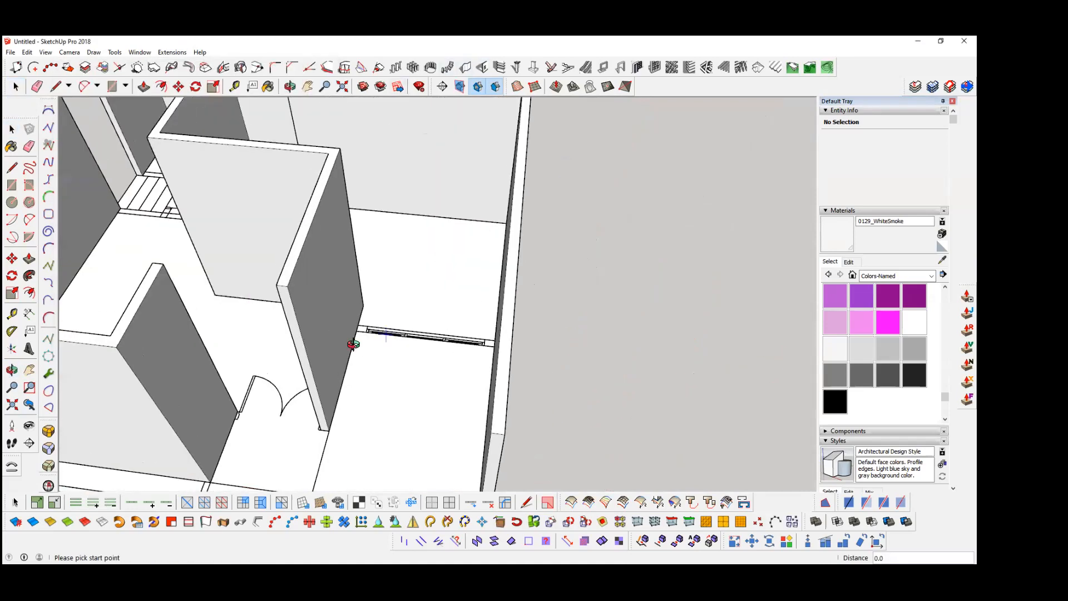
{"action": "scroll", "coordinate": [351, 343], "scroll_direction": "up", "scroll_amount": 3}
{"action": "left_click", "coordinate": [347, 340]}
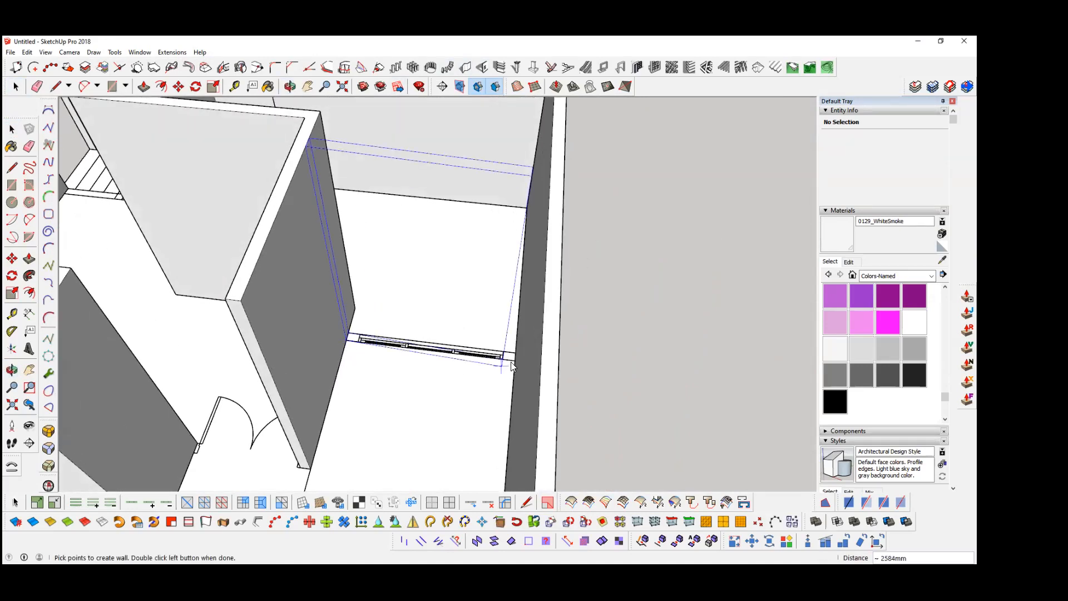
{"action": "left_click", "coordinate": [515, 359]}
{"action": "scroll", "coordinate": [466, 321], "scroll_direction": "down", "scroll_amount": 1}
{"action": "scroll", "coordinate": [432, 342], "scroll_direction": "down", "scroll_amount": 6}
Step: Build a 1600 mm long wall across the double-door entrance between the front room's wall and the middle wall
{"action": "middle_click_drag", "start_coordinate": [432, 342], "coordinate": [556, 362]}
{"action": "middle_click_drag", "start_coordinate": [179, 400], "coordinate": [391, 355]}
{"action": "scroll", "coordinate": [391, 355], "scroll_direction": "up", "scroll_amount": 3}
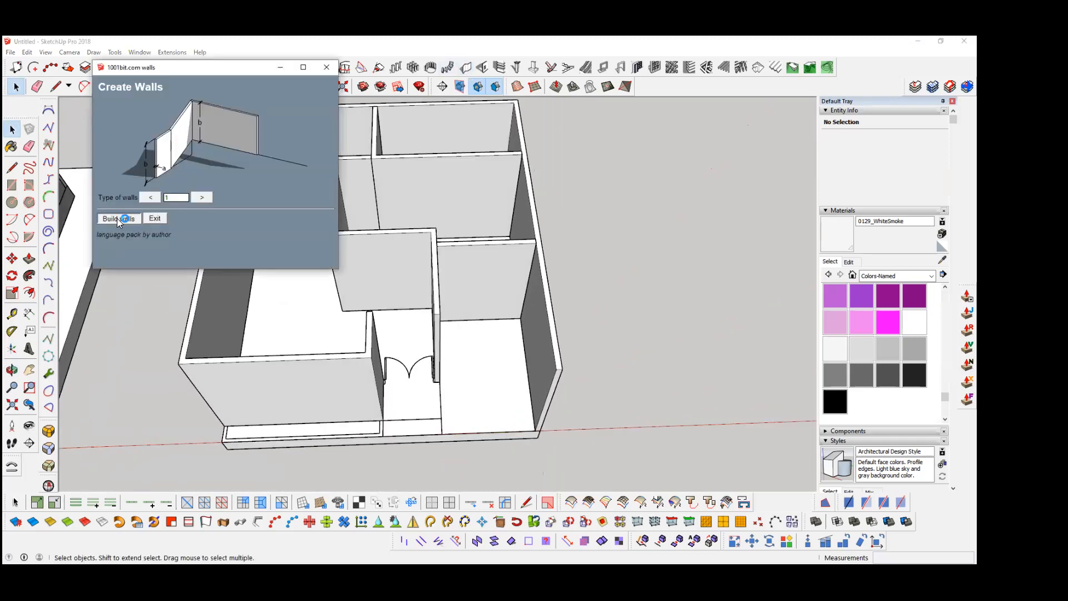
{"action": "scroll", "coordinate": [416, 375], "scroll_direction": "up", "scroll_amount": 4}
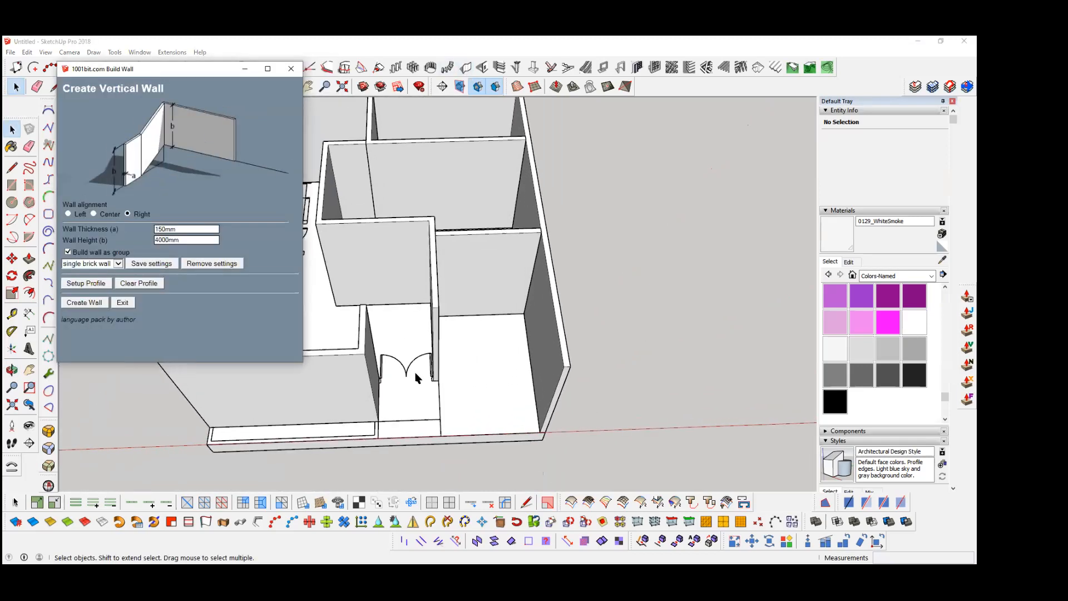
{"action": "left_click", "coordinate": [84, 302]}
{"action": "scroll", "coordinate": [365, 392], "scroll_direction": "up", "scroll_amount": 3}
{"action": "middle_click_drag", "start_coordinate": [347, 371], "coordinate": [368, 395]}
{"action": "left_click", "coordinate": [347, 376]}
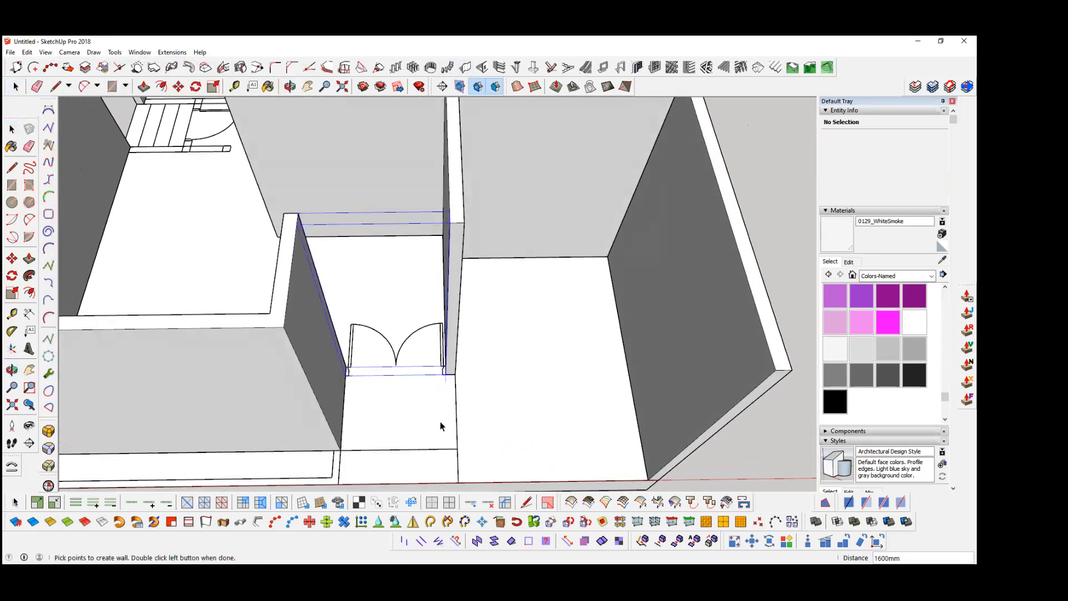
{"action": "double_click", "coordinate": [446, 374]}
Step: Build the small corner room's wall from the back wall past its door, turning 1850 mm along the stairs to the outer side wall
{"action": "scroll", "coordinate": [444, 334], "scroll_direction": "down", "scroll_amount": 3}
{"action": "scroll", "coordinate": [434, 356], "scroll_direction": "down", "scroll_amount": 3}
{"action": "middle_click_drag", "start_coordinate": [223, 409], "coordinate": [373, 432]}
{"action": "scroll", "coordinate": [381, 432], "scroll_direction": "up", "scroll_amount": 1}
{"action": "middle_click_drag", "start_coordinate": [192, 361], "coordinate": [153, 390]}
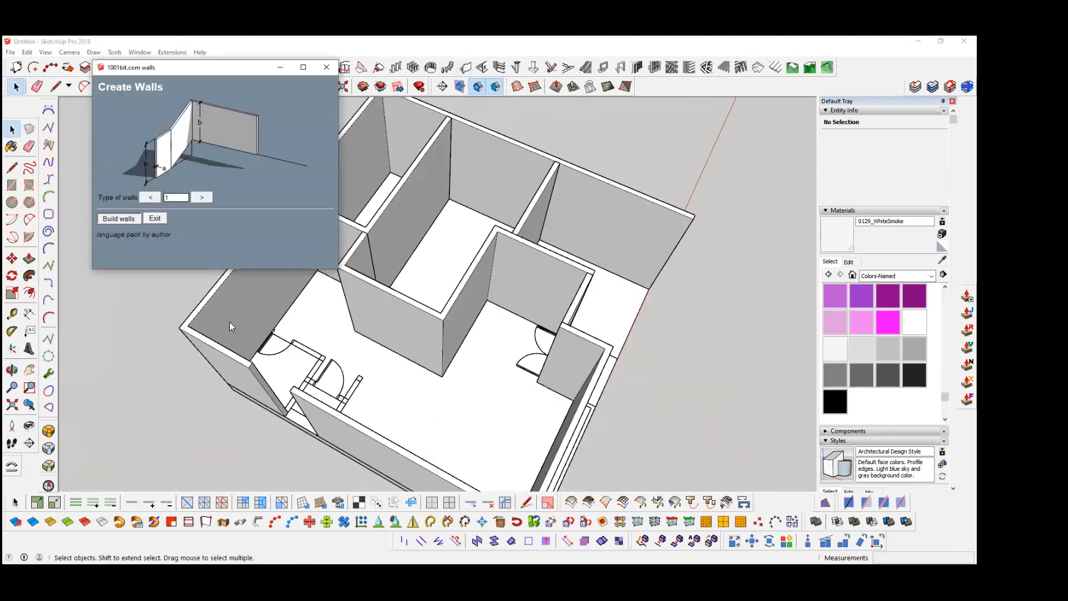
{"action": "left_click", "coordinate": [117, 218]}
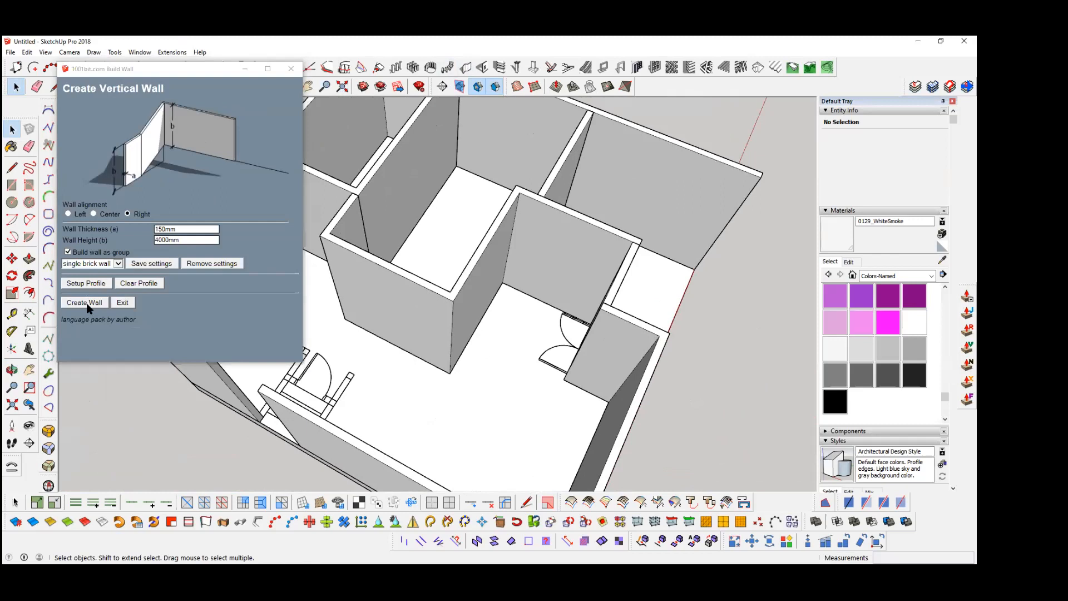
{"action": "scroll", "coordinate": [258, 420], "scroll_direction": "up", "scroll_amount": 1}
{"action": "scroll", "coordinate": [265, 420], "scroll_direction": "up", "scroll_amount": 2}
{"action": "middle_click_drag", "start_coordinate": [265, 420], "coordinate": [270, 423]}
{"action": "scroll", "coordinate": [261, 290], "scroll_direction": "up", "scroll_amount": 5}
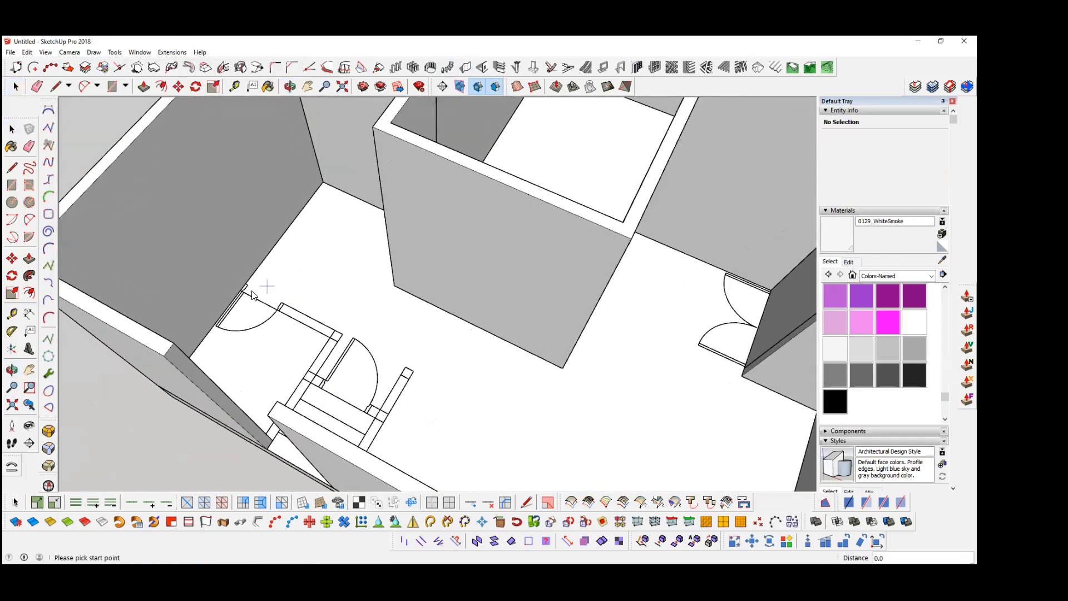
{"action": "left_click", "coordinate": [227, 293]}
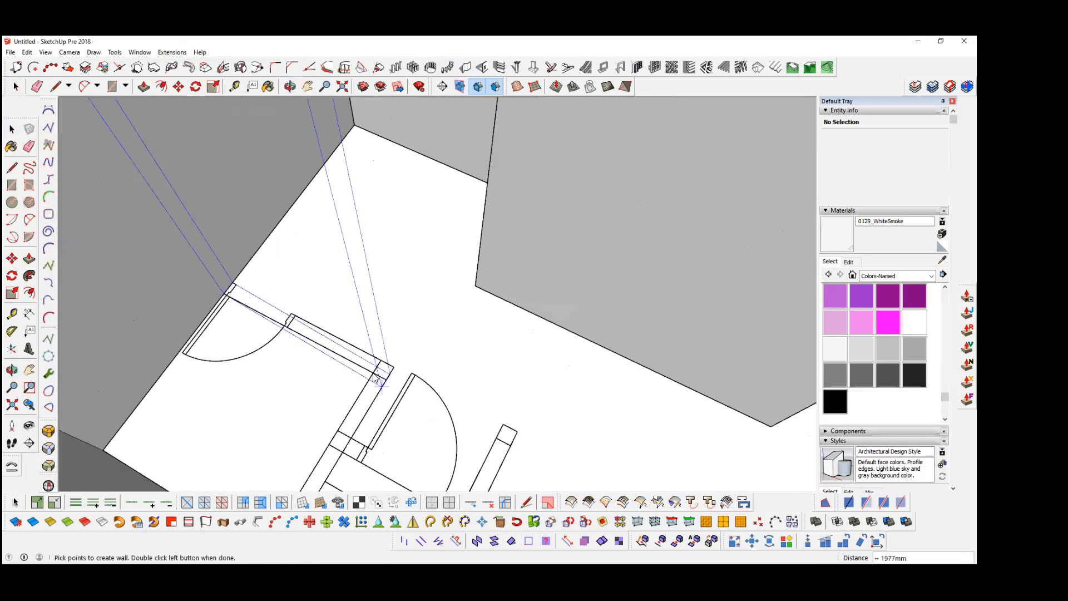
{"action": "middle_click_drag", "start_coordinate": [280, 415], "coordinate": [218, 424]}
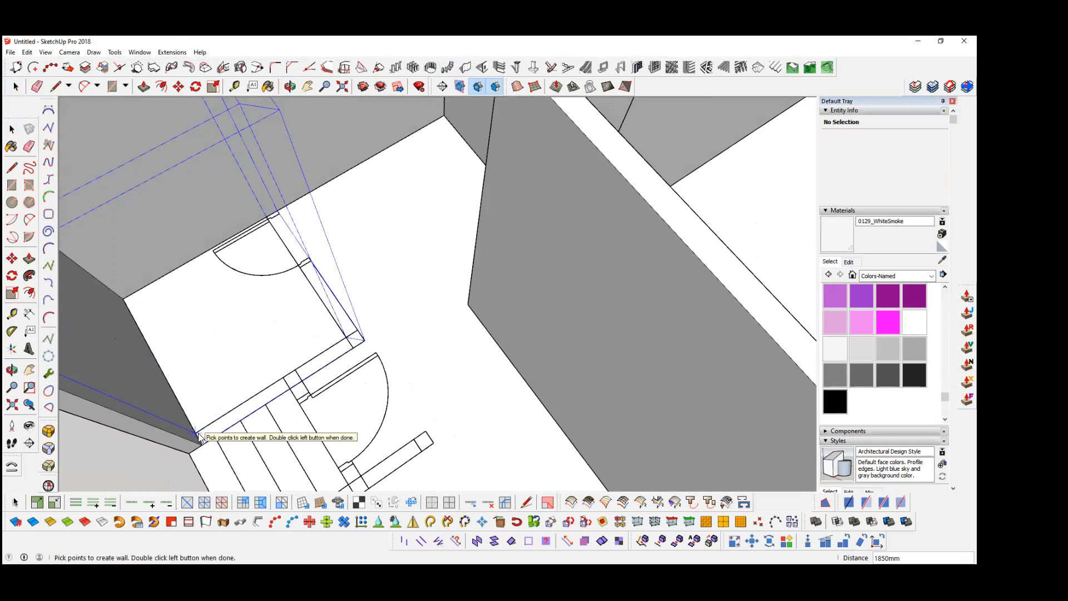
{"action": "double_click", "coordinate": [198, 434]}
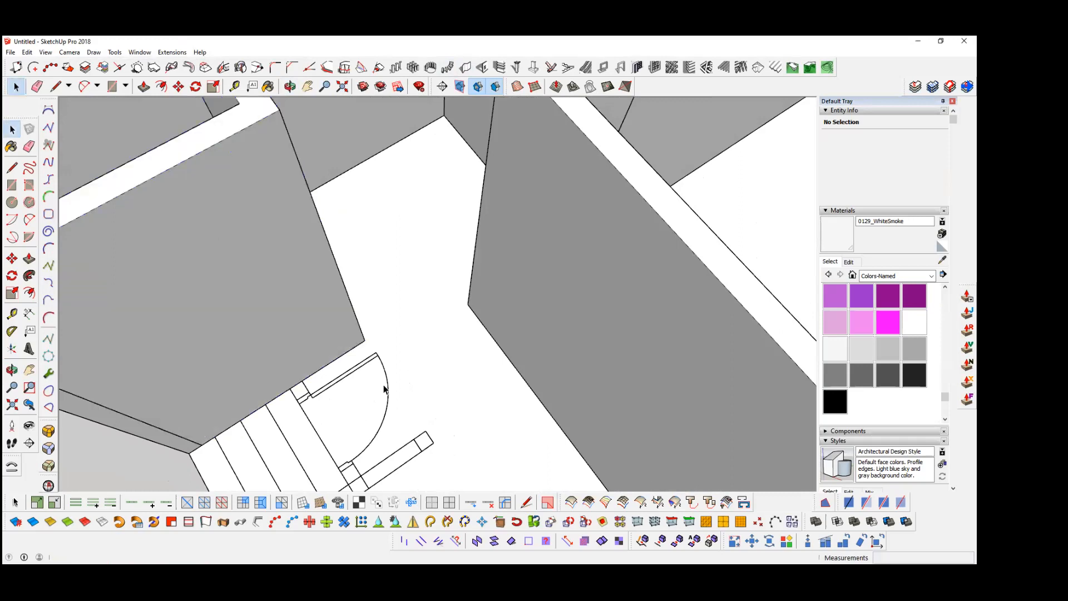
Step: Build a 2000 mm long wall along the front side of the stairs, from the outer side wall to the partition's free end
{"action": "scroll", "coordinate": [365, 359], "scroll_direction": "down", "scroll_amount": 6}
{"action": "middle_click_drag", "start_coordinate": [348, 372], "coordinate": [284, 350]}
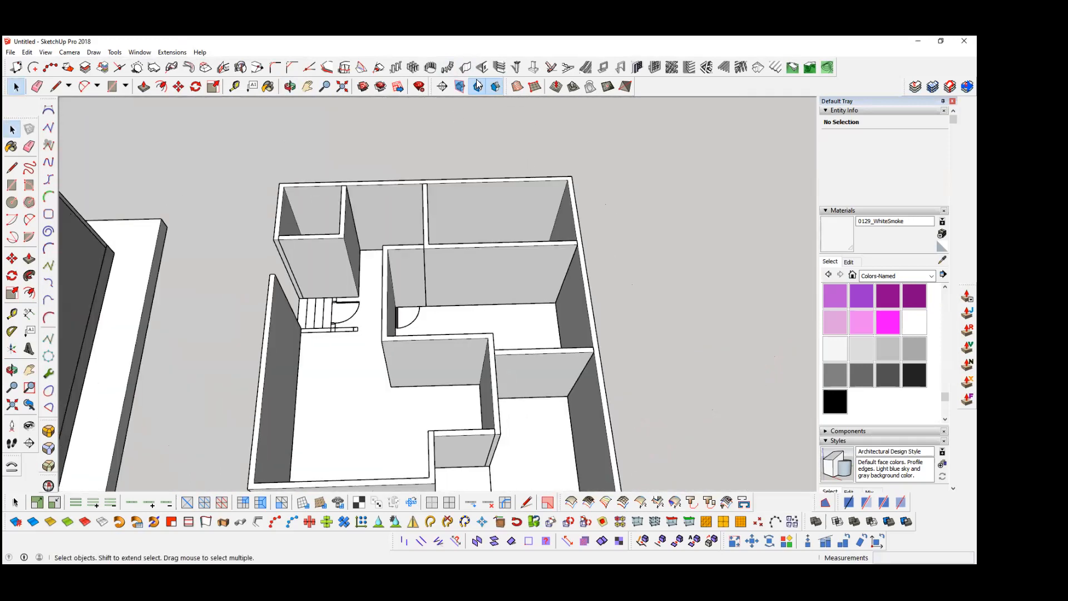
{"action": "left_click", "coordinate": [463, 71]}
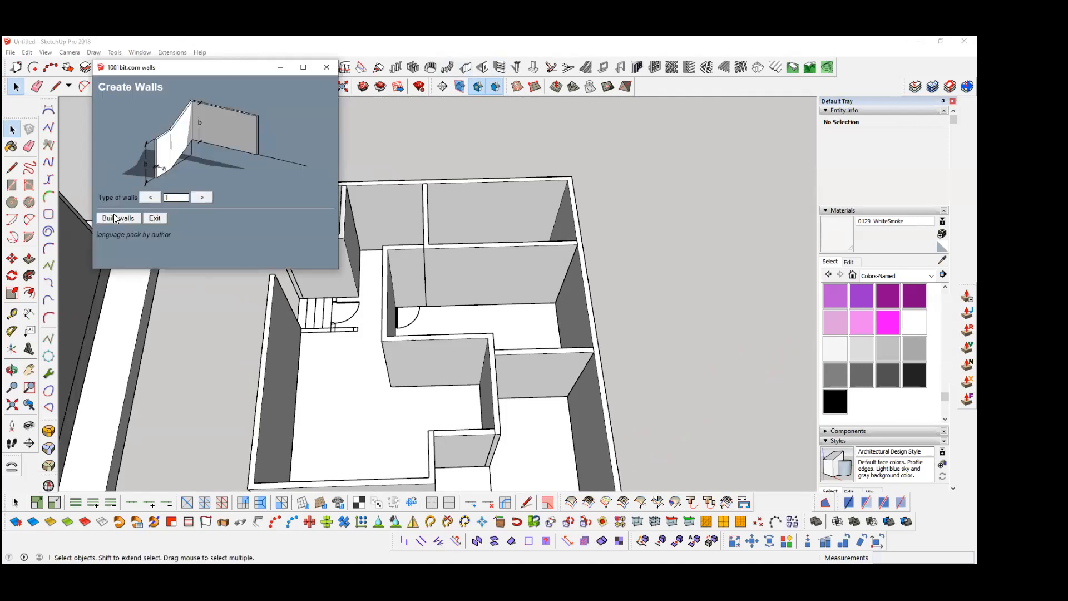
{"action": "left_click", "coordinate": [115, 218]}
{"action": "left_click", "coordinate": [80, 303]}
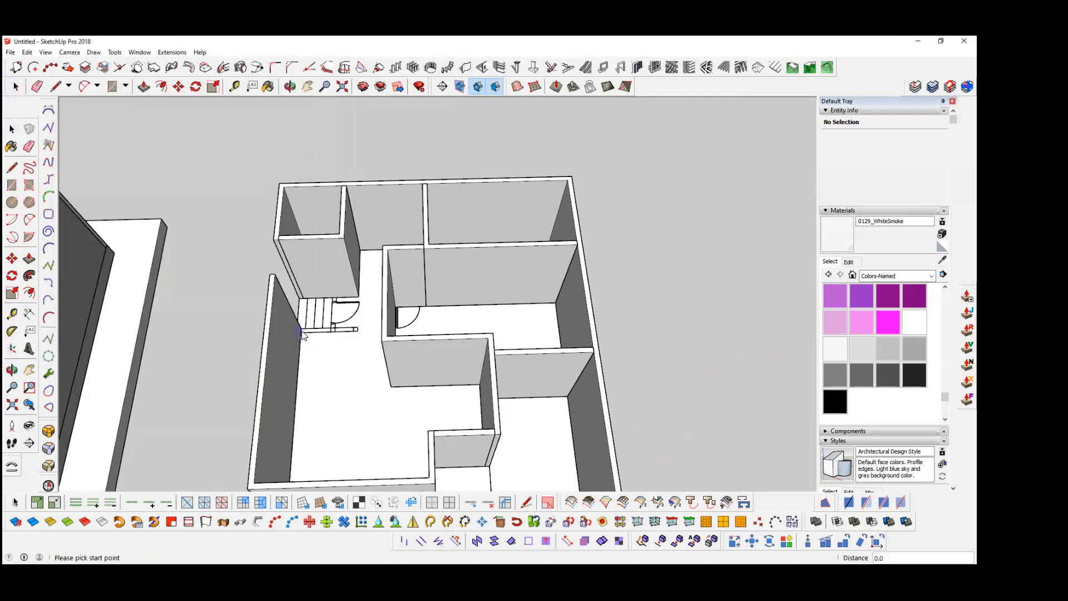
{"action": "scroll", "coordinate": [307, 339], "scroll_direction": "up", "scroll_amount": 8}
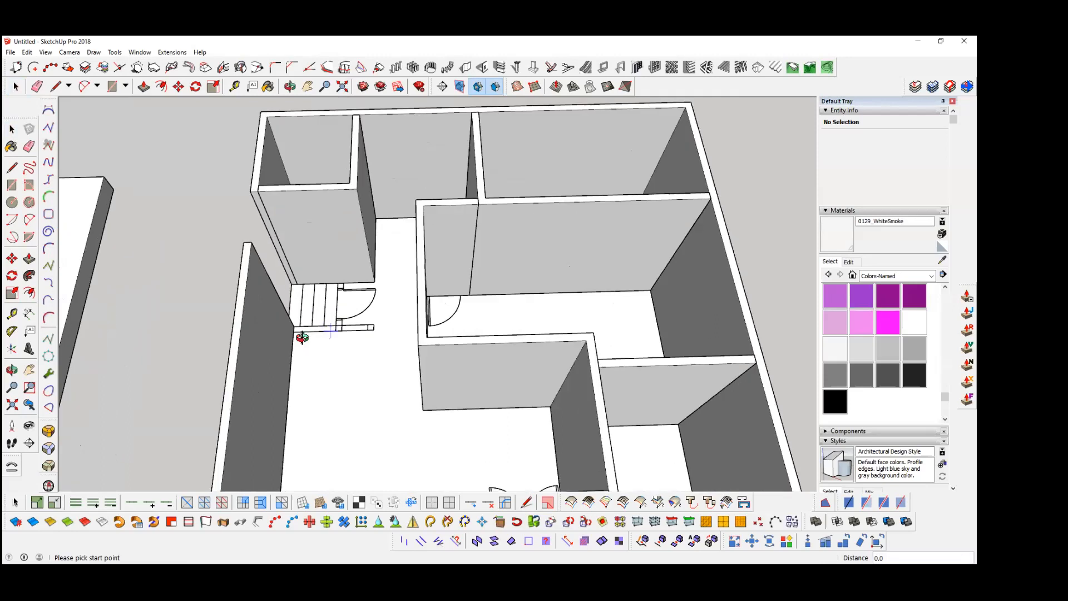
{"action": "scroll", "coordinate": [279, 336], "scroll_direction": "up", "scroll_amount": 2}
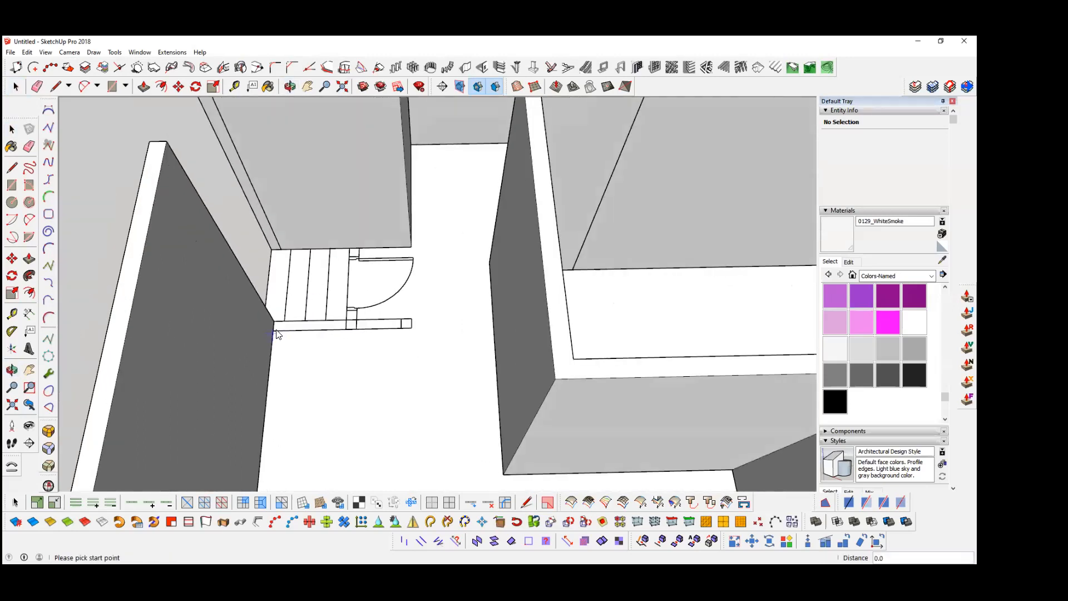
{"action": "left_click", "coordinate": [411, 328]}
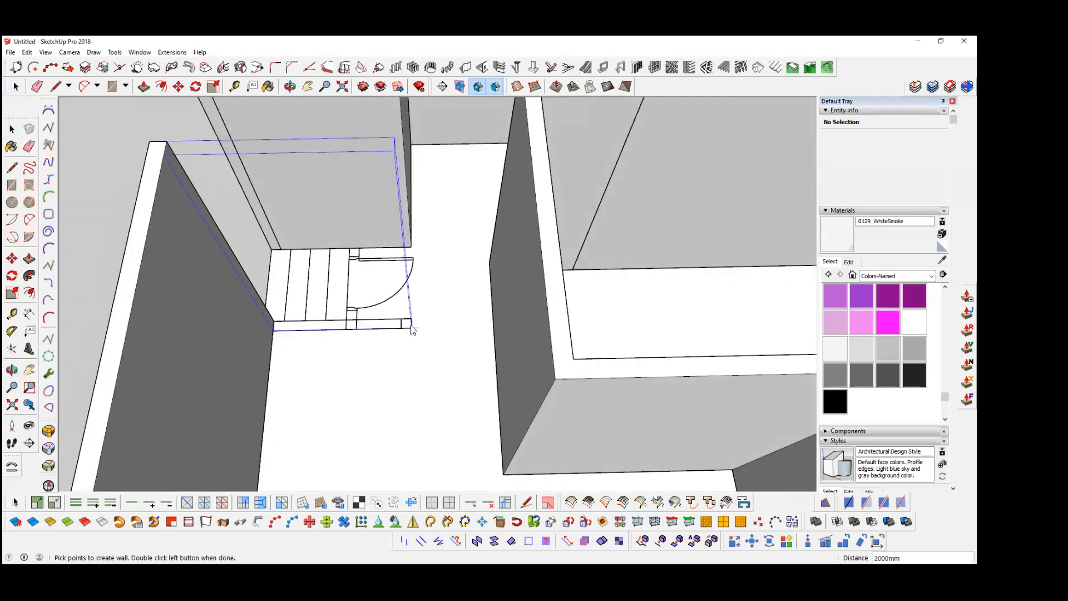
{"action": "key", "text": "Escape"}
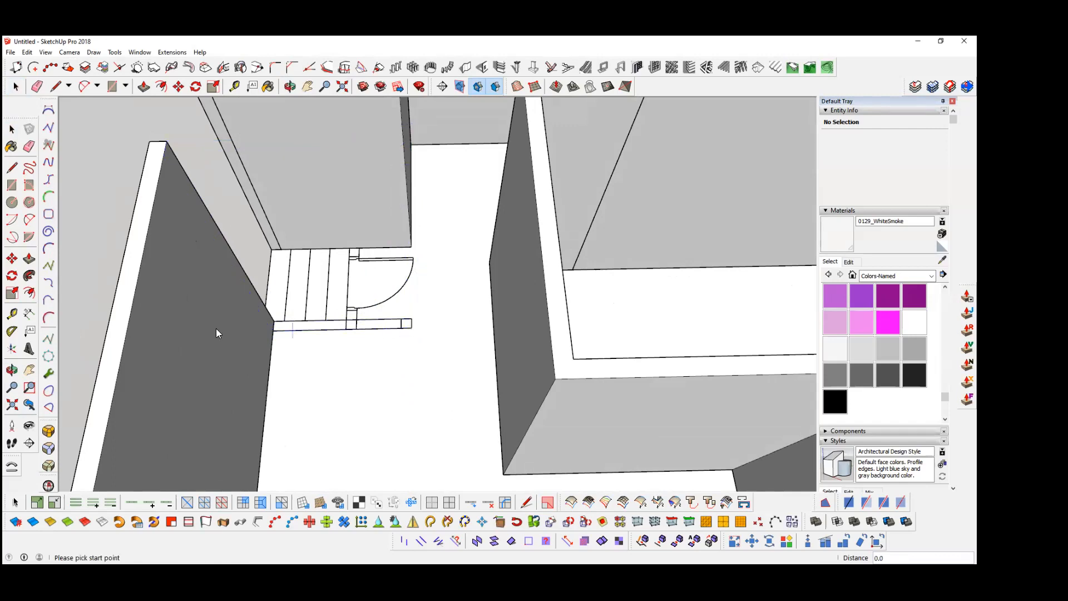
{"action": "key", "text": "space"}
Step: Build a 1200 mm long wall across the door opening at the inner end of the stairs, between both stair walls
{"action": "middle_click_drag", "start_coordinate": [433, 333], "coordinate": [505, 395]}
{"action": "scroll", "coordinate": [417, 370], "scroll_direction": "up", "scroll_amount": 4}
{"action": "middle_click_drag", "start_coordinate": [417, 370], "coordinate": [361, 333]}
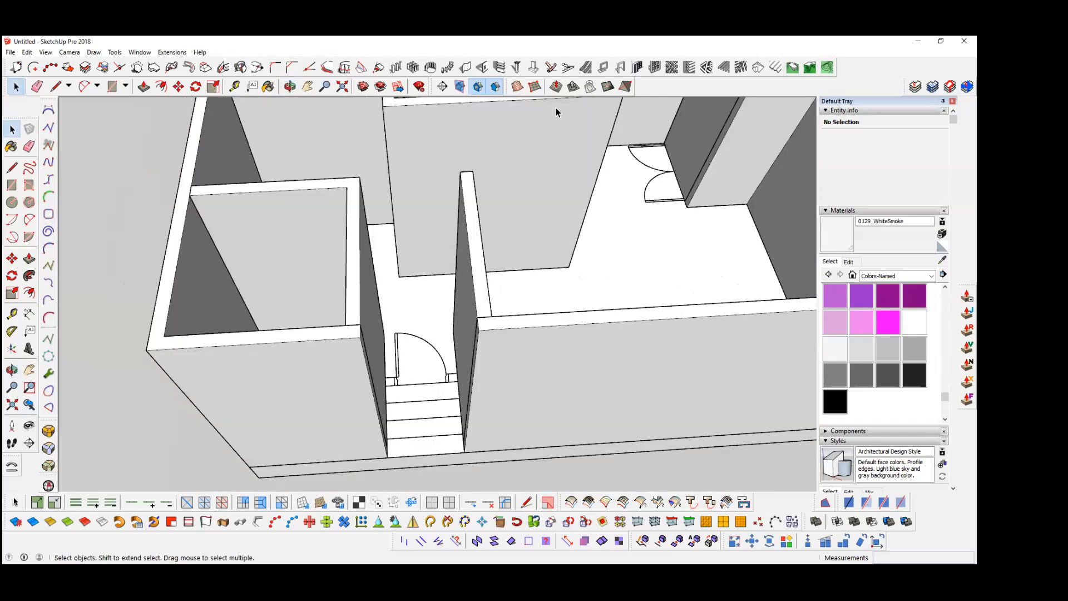
{"action": "left_click", "coordinate": [465, 66]}
{"action": "left_click", "coordinate": [114, 221]}
{"action": "scroll", "coordinate": [403, 389], "scroll_direction": "up", "scroll_amount": 1}
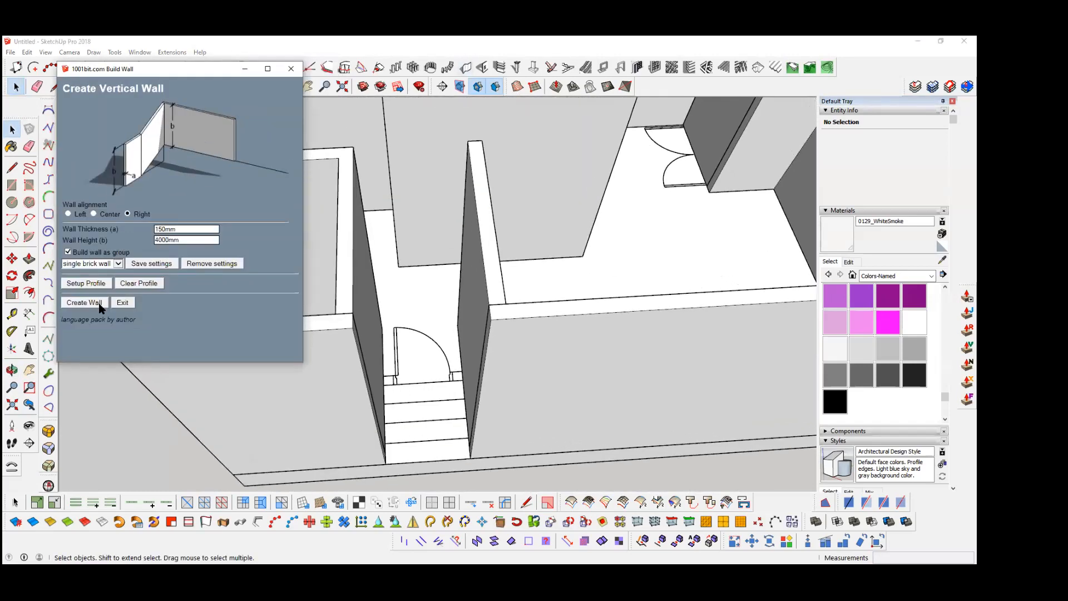
{"action": "left_click", "coordinate": [99, 304]}
{"action": "middle_click_drag", "start_coordinate": [409, 378], "coordinate": [377, 376]}
{"action": "left_click", "coordinate": [380, 380]}
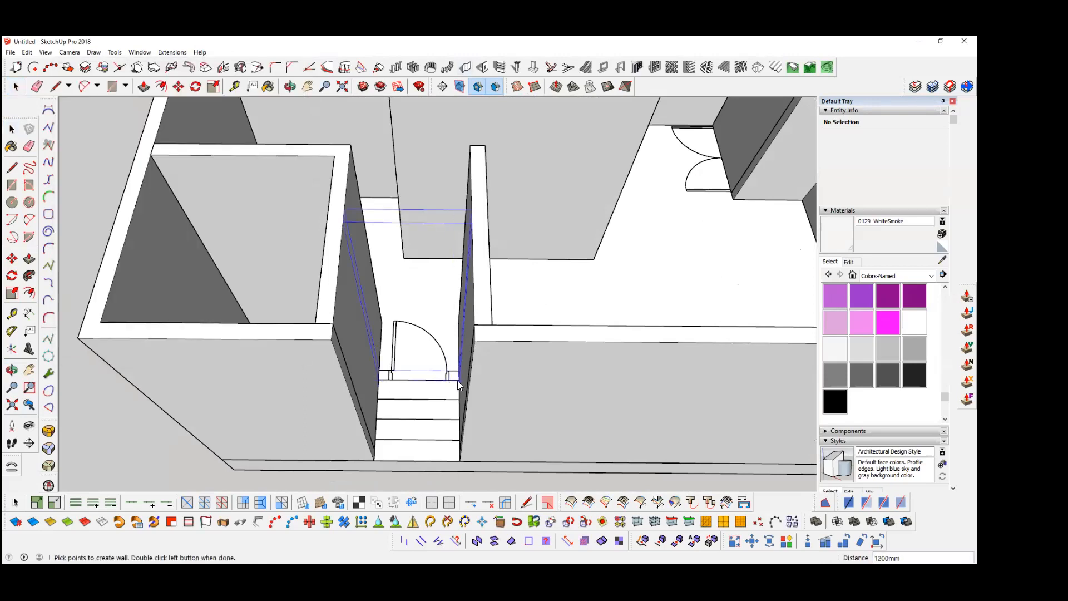
{"action": "double_click", "coordinate": [459, 380]}
Step: Examine the raised walls from several sides of the house to check that every partition is covered
{"action": "scroll", "coordinate": [360, 356], "scroll_direction": "down", "scroll_amount": 6}
{"action": "middle_click_drag", "start_coordinate": [512, 358], "coordinate": [425, 343]}
{"action": "scroll", "coordinate": [454, 359], "scroll_direction": "up", "scroll_amount": 1}
{"action": "scroll", "coordinate": [455, 359], "scroll_direction": "up", "scroll_amount": 2}
{"action": "middle_click_drag", "start_coordinate": [529, 382], "coordinate": [424, 335]}
{"action": "scroll", "coordinate": [428, 395], "scroll_direction": "up", "scroll_amount": 2}
{"action": "middle_click_drag", "start_coordinate": [525, 343], "coordinate": [452, 339]}
{"action": "middle_click_drag", "start_coordinate": [382, 315], "coordinate": [462, 334]}
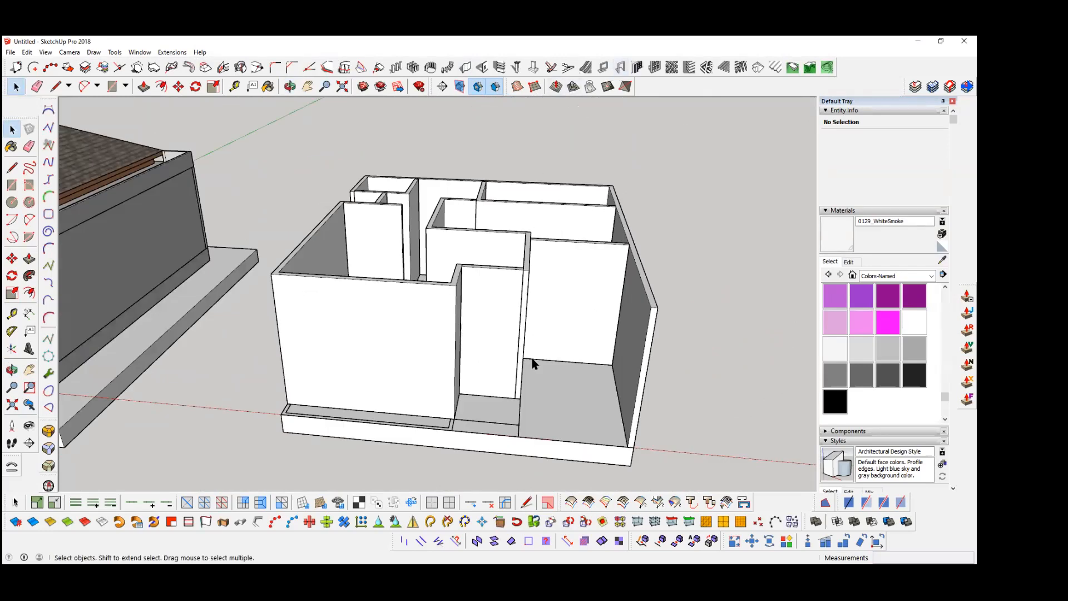
Step: Open the double-door entrance wall group and draw a 2400 mm high, 1600 mm wide rectangle from the lower corner of its front face
{"action": "scroll", "coordinate": [532, 362], "scroll_direction": "up", "scroll_amount": 6}
{"action": "middle_click_drag", "start_coordinate": [451, 289], "coordinate": [463, 357]}
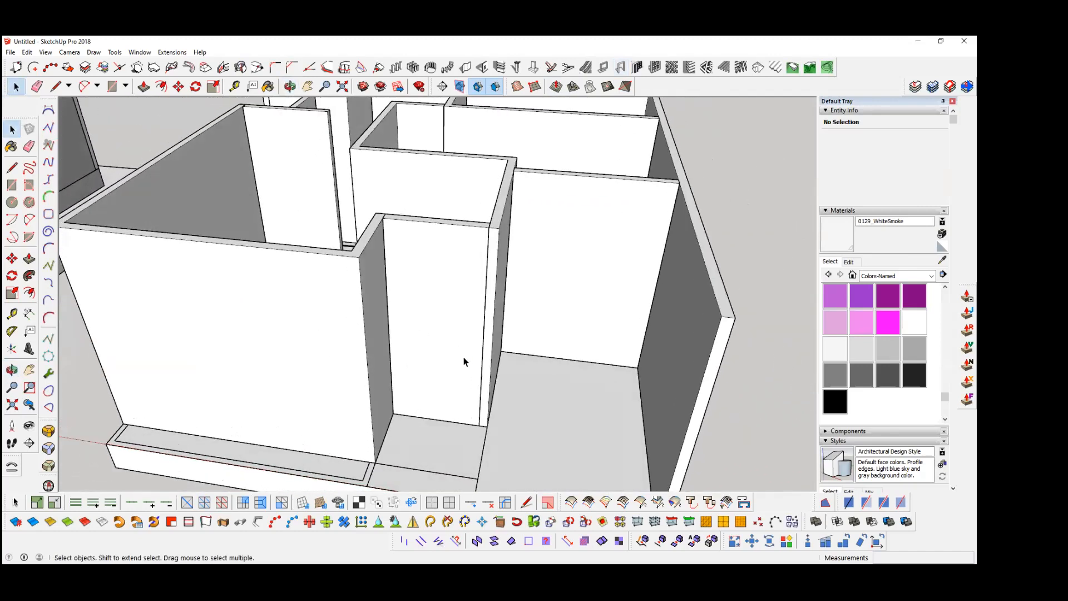
{"action": "left_click", "coordinate": [427, 313]}
{"action": "double_click", "coordinate": [429, 372]}
{"action": "key", "text": "r"}
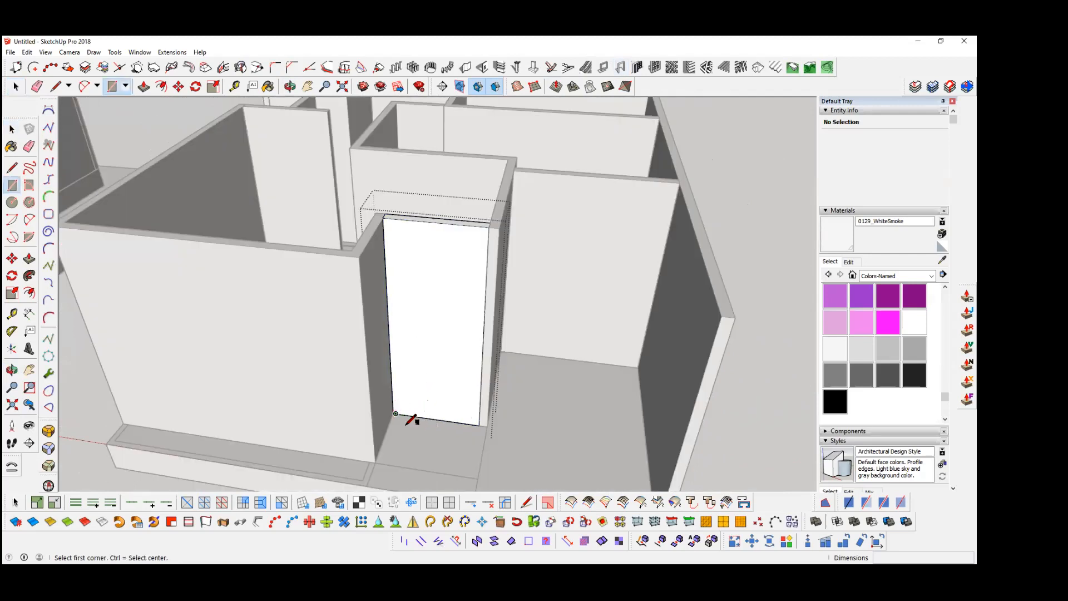
{"action": "scroll", "coordinate": [402, 418], "scroll_direction": "up", "scroll_amount": 6}
{"action": "middle_click_drag", "start_coordinate": [361, 412], "coordinate": [405, 388]}
{"action": "scroll", "coordinate": [401, 389], "scroll_direction": "up", "scroll_amount": 5}
{"action": "left_click", "coordinate": [382, 392]}
{"action": "scroll", "coordinate": [425, 352], "scroll_direction": "down", "scroll_amount": 4}
{"action": "middle_click_drag", "start_coordinate": [427, 350], "coordinate": [466, 307]}
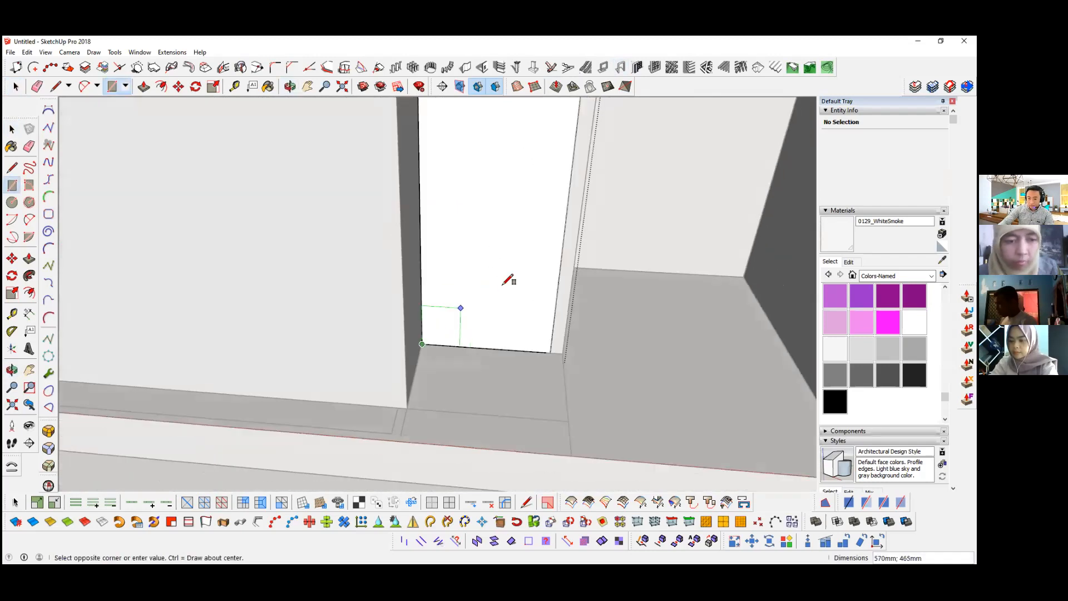
{"action": "scroll", "coordinate": [516, 274], "scroll_direction": "down", "scroll_amount": 5}
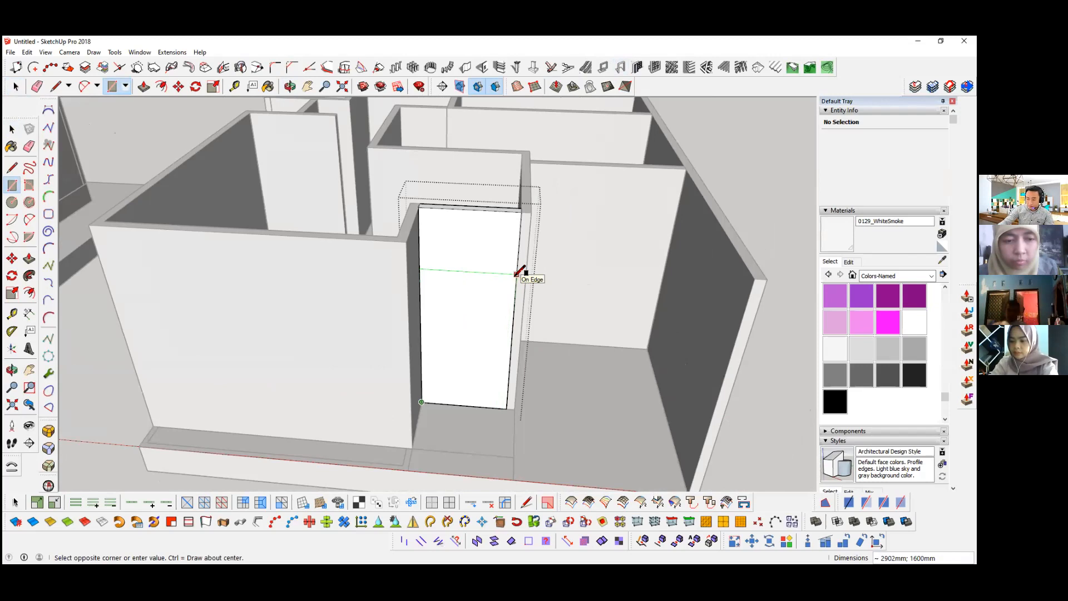
{"action": "type", "text": "2400;1600"}
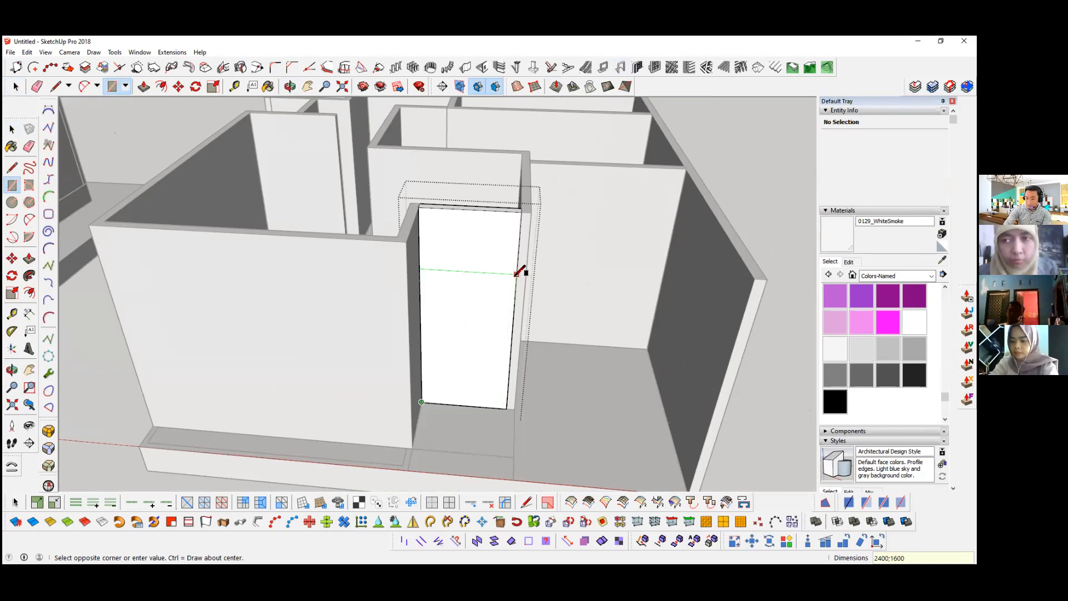
{"action": "key", "text": "Return"}
{"action": "key", "text": "space"}
Step: Try to cut the entrance opening by pushing the door rectangle 150 mm through the wall, and undo it
{"action": "left_click", "coordinate": [472, 332]}
{"action": "right_click", "coordinate": [475, 331]}
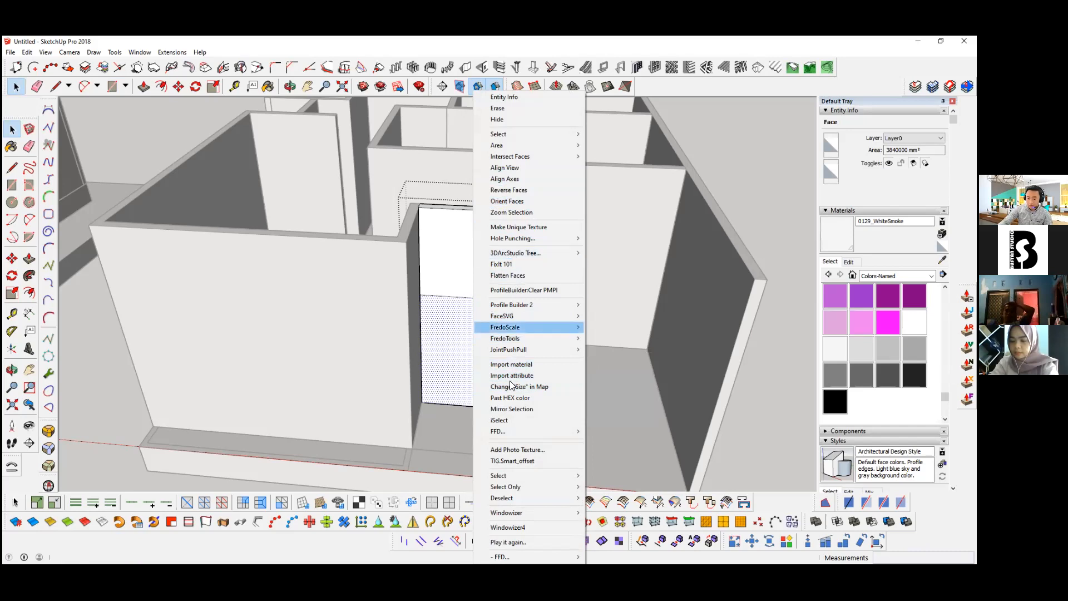
{"action": "left_click", "coordinate": [468, 330]}
{"action": "scroll", "coordinate": [483, 343], "scroll_direction": "up", "scroll_amount": 2}
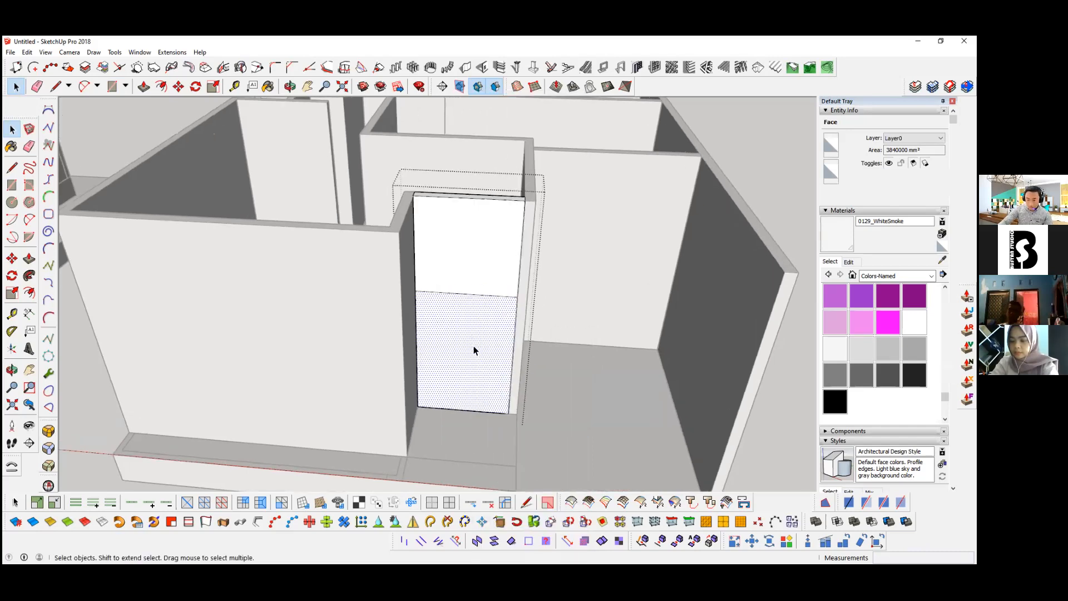
{"action": "scroll", "coordinate": [473, 348], "scroll_direction": "up", "scroll_amount": 2}
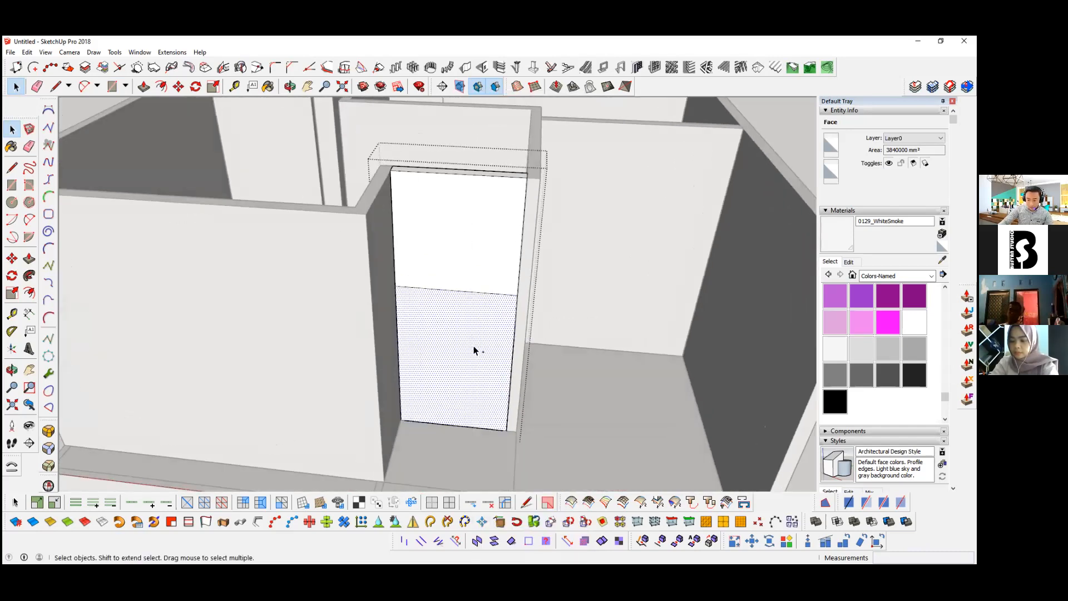
{"action": "key", "text": "p"}
{"action": "double_click", "coordinate": [461, 365]}
{"action": "left_click", "coordinate": [26, 52]}
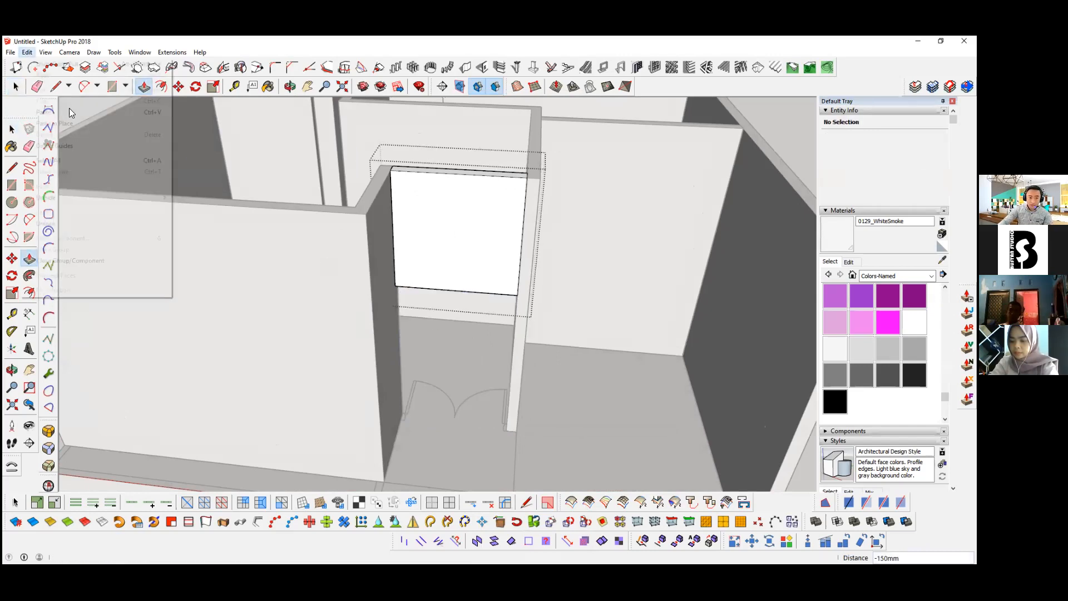
{"action": "left_click", "coordinate": [69, 124]}
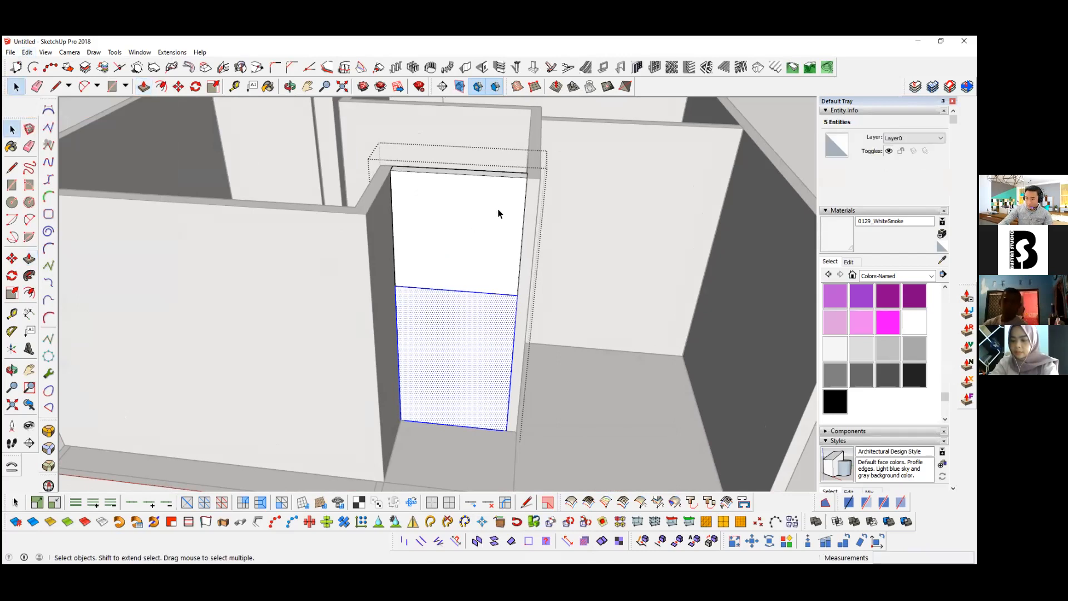
Step: Create a 1001bit door frame from the selected door rectangle, with an 80 mm frame depth and 40 mm frame width
{"action": "middle_click_drag", "start_coordinate": [409, 369], "coordinate": [439, 331]}
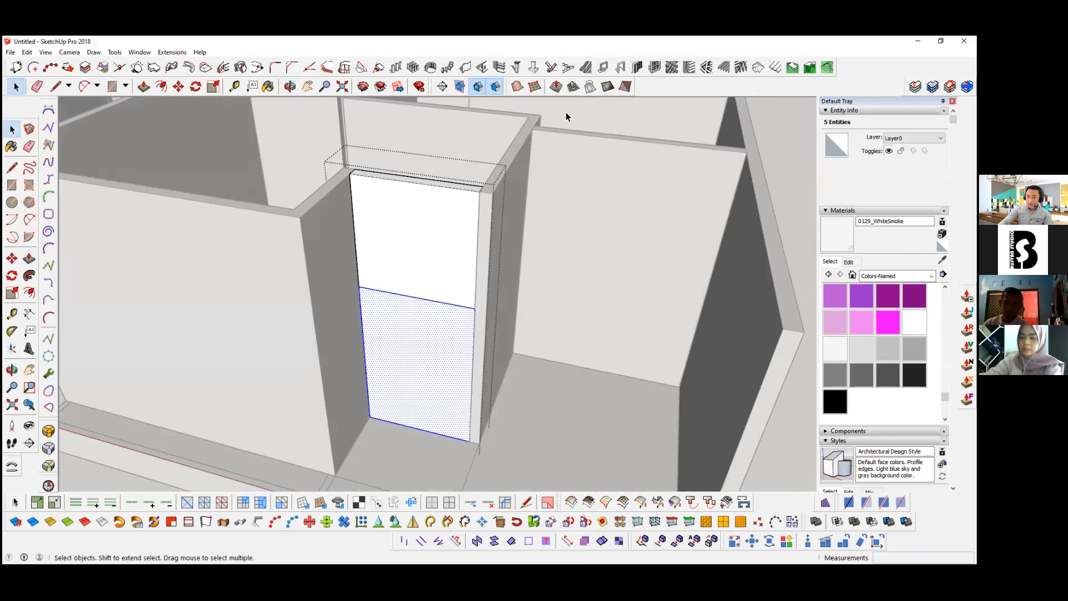
{"action": "left_click", "coordinate": [621, 68]}
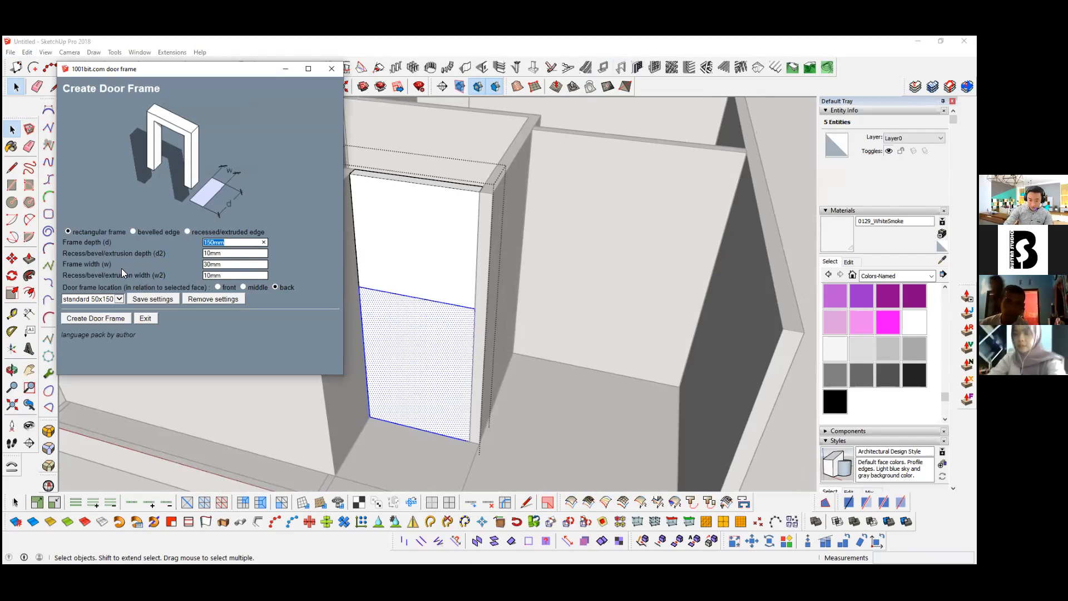
{"action": "type", "text": "80"}
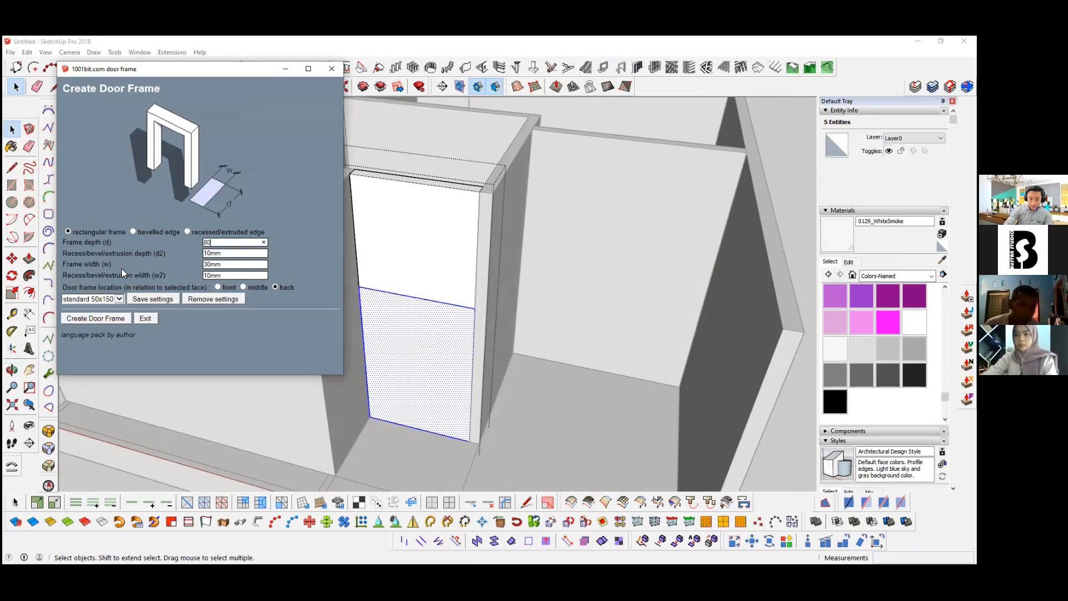
{"action": "key", "text": "Tab"}
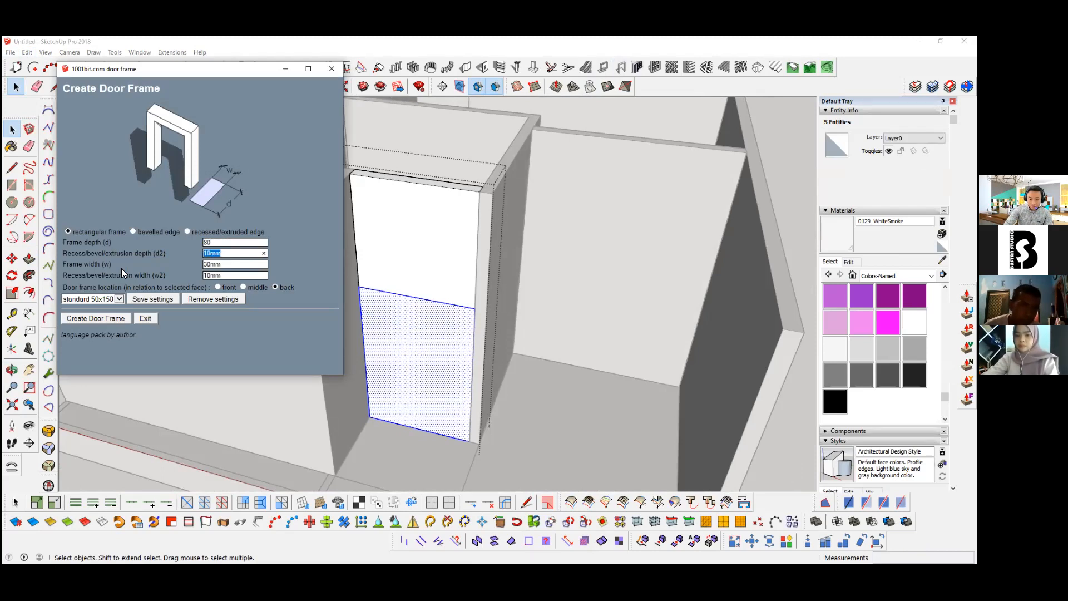
{"action": "key", "text": "Tab"}
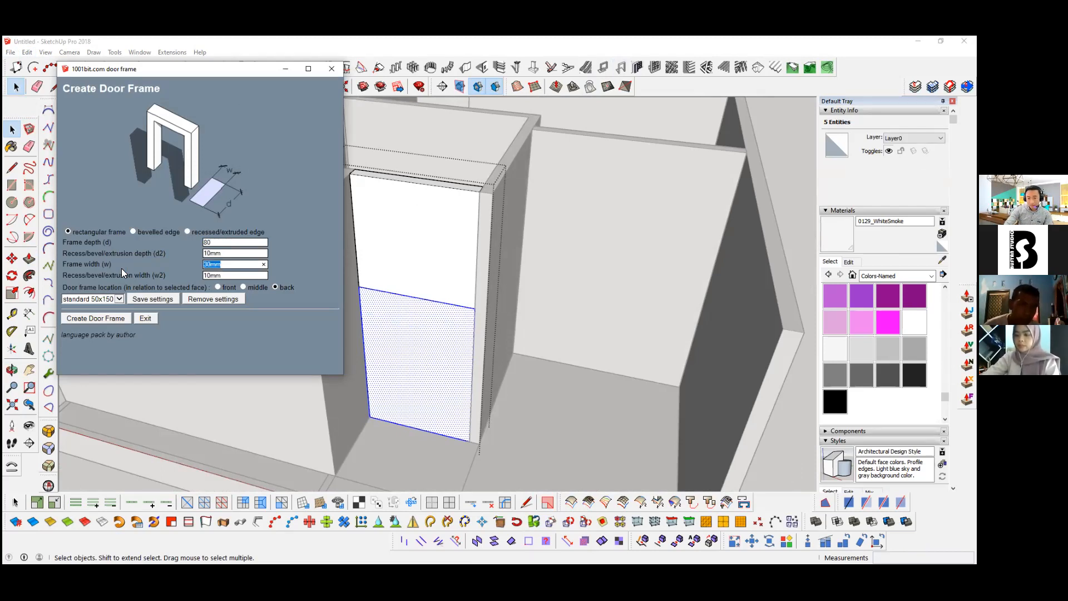
{"action": "type", "text": "40"}
{"action": "key", "text": "Tab"}
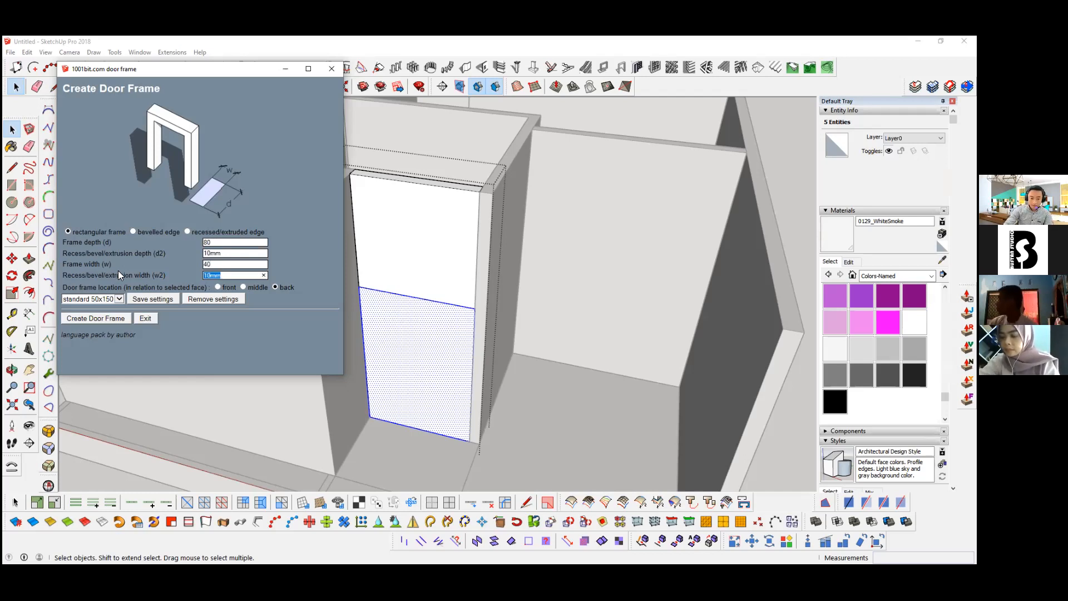
{"action": "left_click", "coordinate": [100, 320]}
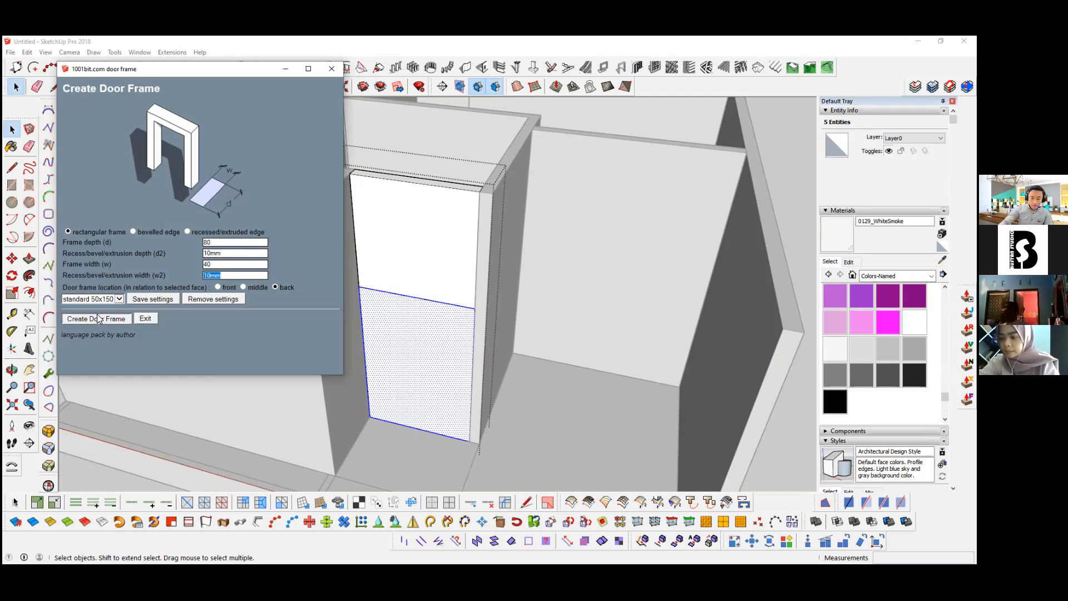
Step: Draw a door-leaf rectangle about 760 mm by 2360 mm from the midpoint of the frame's head to its inner bottom corner
{"action": "middle_click_drag", "start_coordinate": [349, 304], "coordinate": [378, 175]}
{"action": "scroll", "coordinate": [379, 186], "scroll_direction": "up", "scroll_amount": 1}
{"action": "scroll", "coordinate": [379, 189], "scroll_direction": "up", "scroll_amount": 1}
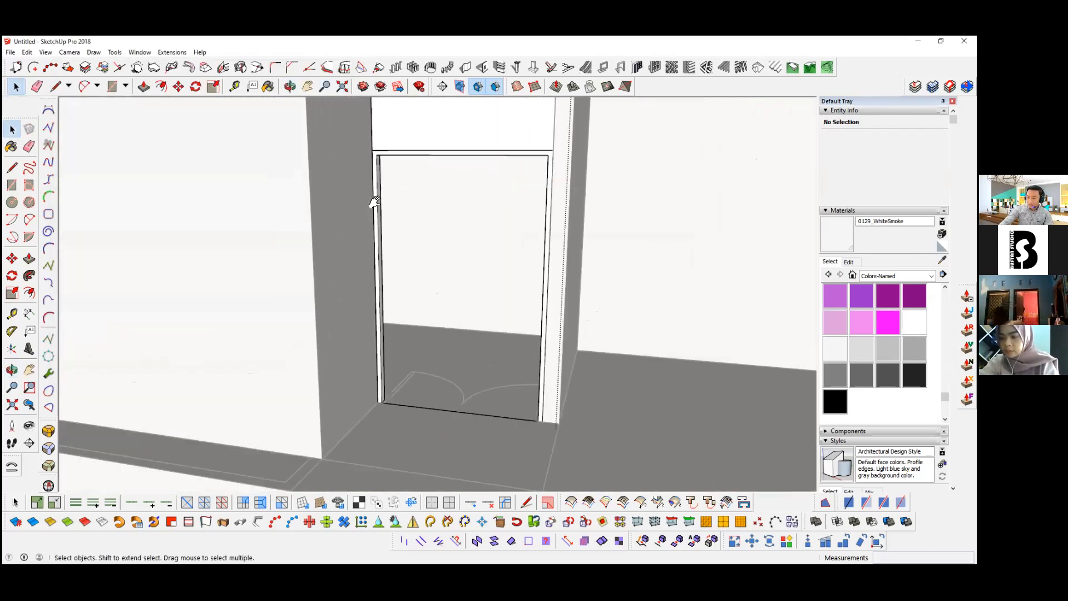
{"action": "scroll", "coordinate": [339, 217], "scroll_direction": "up", "scroll_amount": 2}
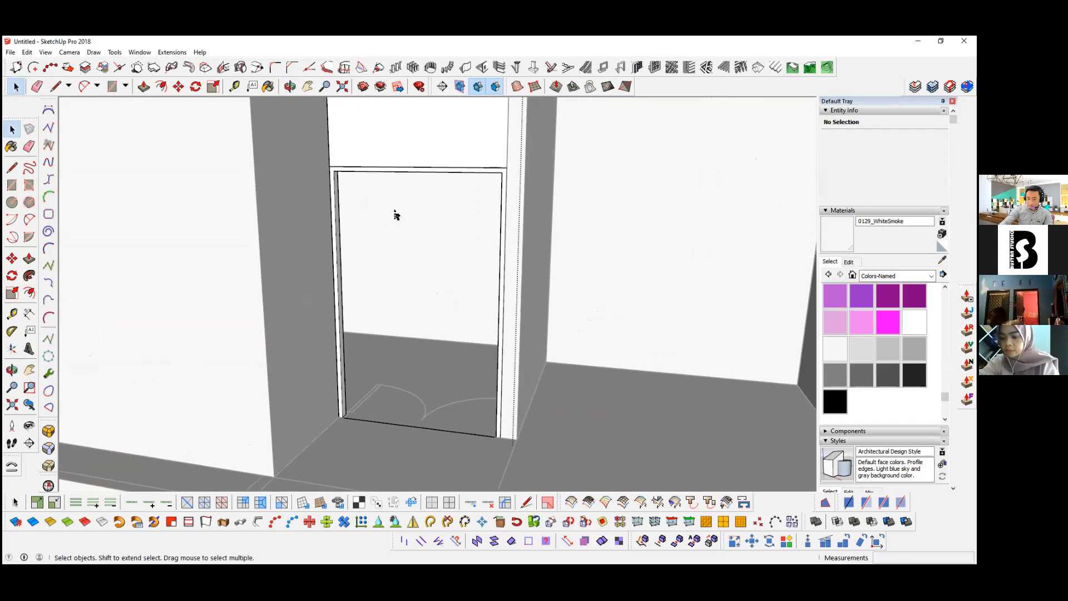
{"action": "key", "text": "r"}
{"action": "left_click", "coordinate": [415, 171]}
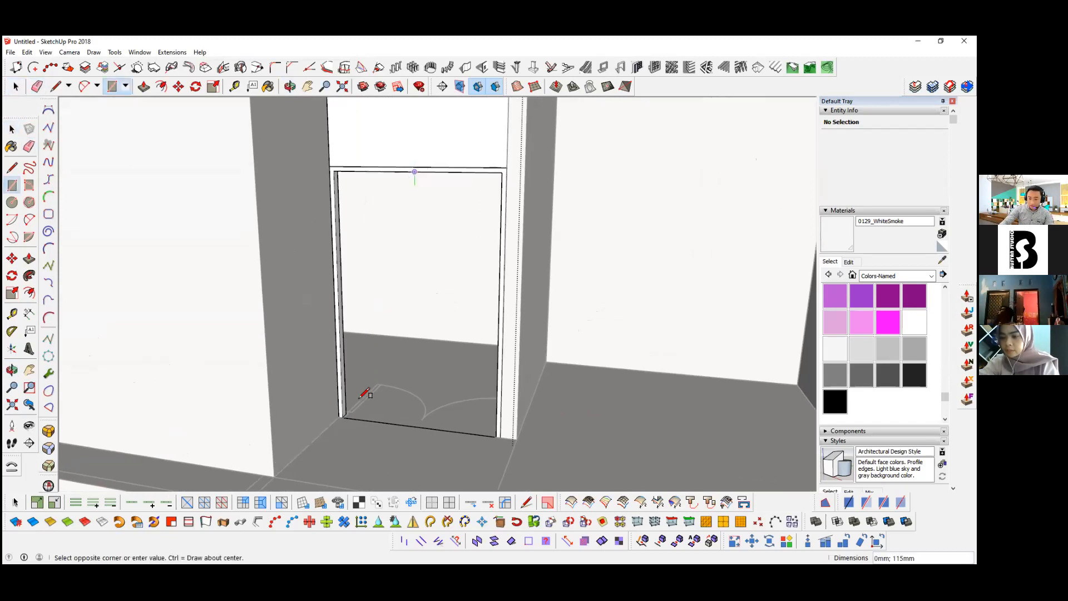
{"action": "middle_click_drag", "start_coordinate": [348, 410], "coordinate": [411, 192]}
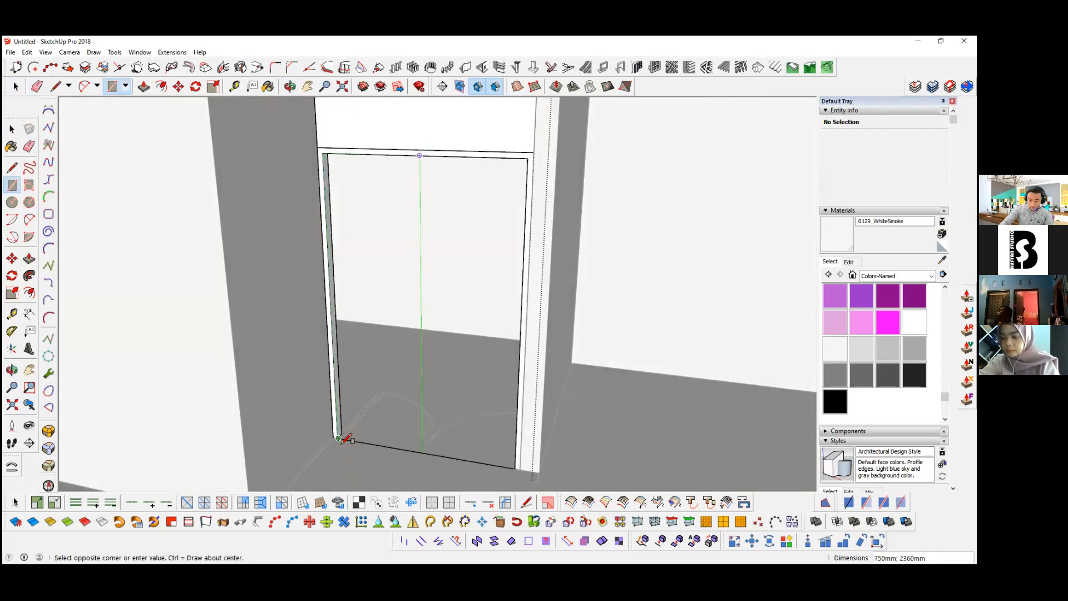
{"action": "scroll", "coordinate": [340, 438], "scroll_direction": "up", "scroll_amount": 5}
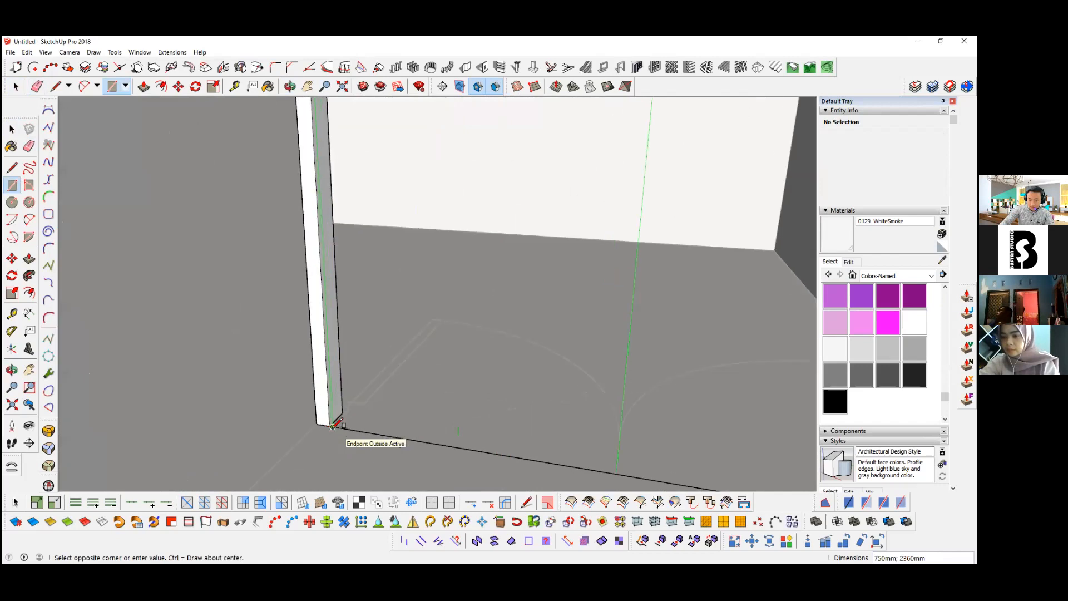
{"action": "left_click", "coordinate": [334, 427]}
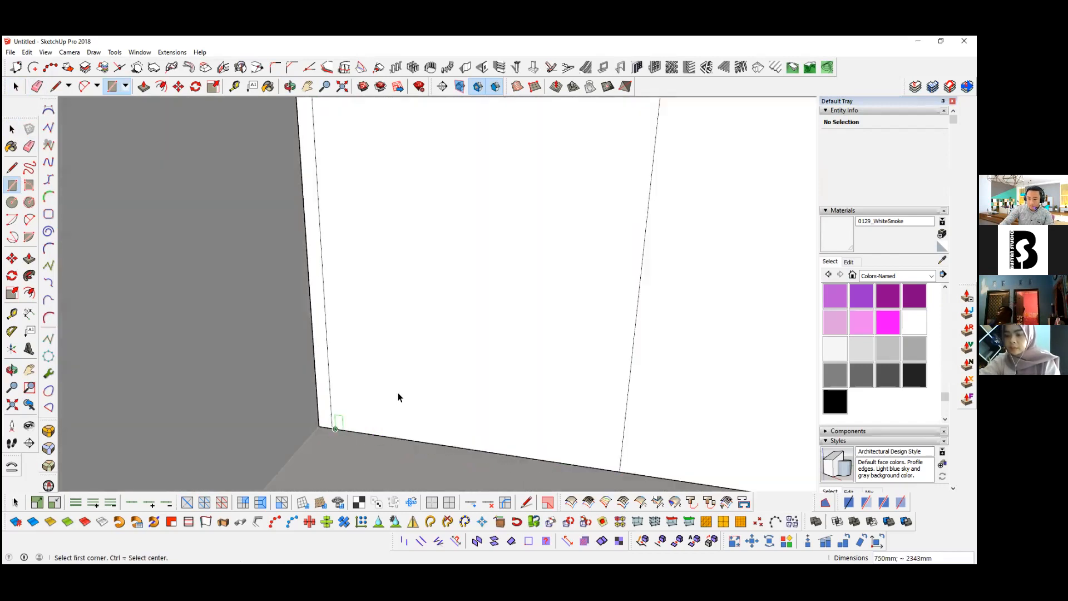
Step: Delete the surplus face that surrounds the door leaf and fills the other half of the frame opening
{"action": "key", "text": "space"}
{"action": "scroll", "coordinate": [401, 390], "scroll_direction": "down", "scroll_amount": 6}
{"action": "double_click", "coordinate": [415, 319]}
{"action": "double_click", "coordinate": [477, 317], "text": "shift"}
{"action": "scroll", "coordinate": [369, 227], "scroll_direction": "up", "scroll_amount": 5}
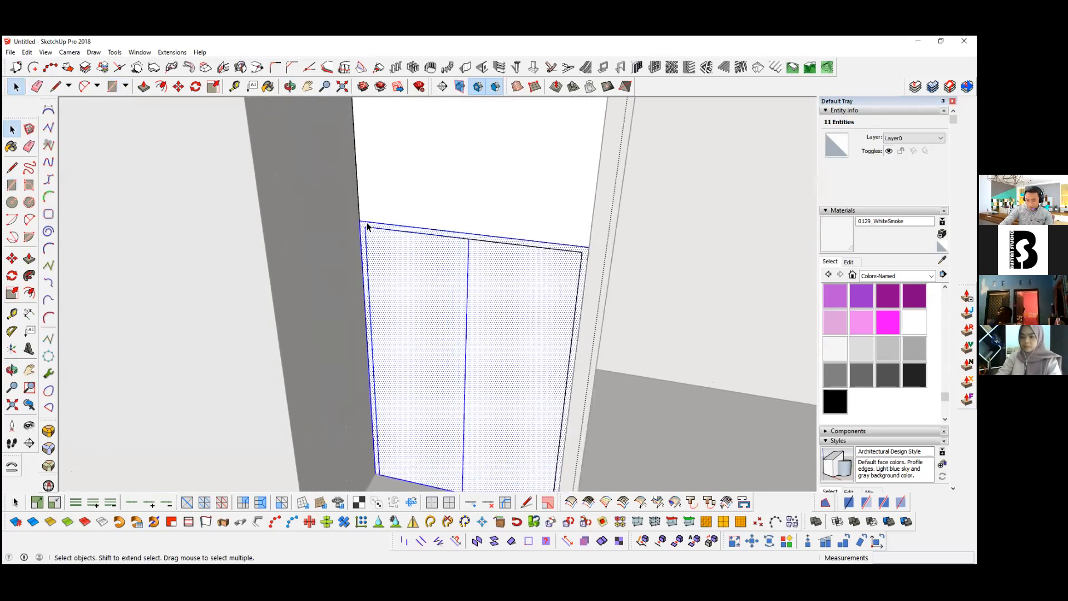
{"action": "left_click", "coordinate": [360, 219]}
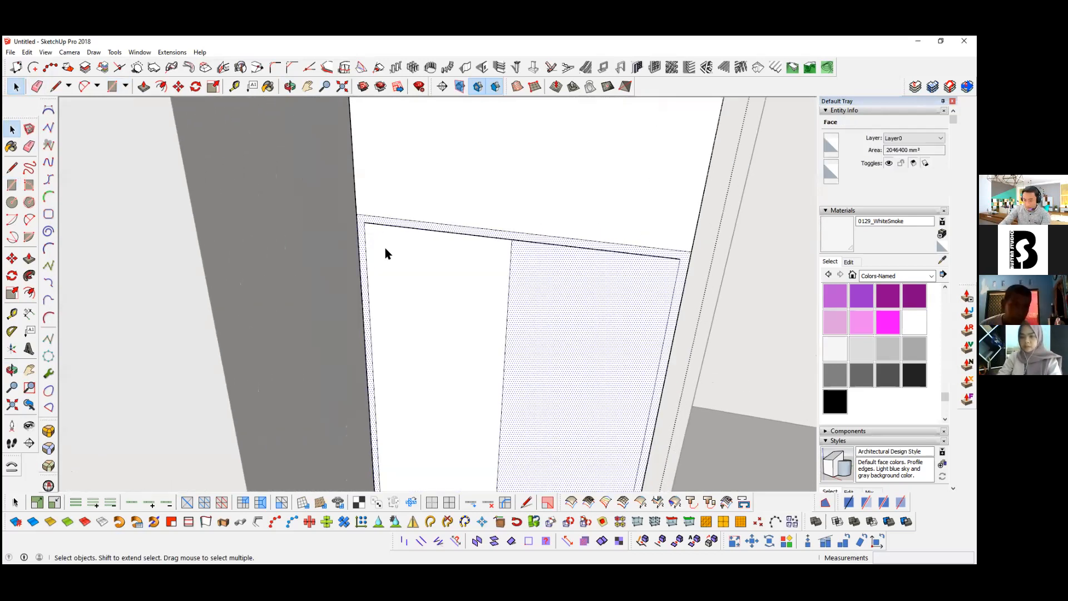
{"action": "key", "text": "Delete"}
{"action": "scroll", "coordinate": [435, 246], "scroll_direction": "down", "scroll_amount": 3}
{"action": "middle_click_drag", "start_coordinate": [435, 246], "coordinate": [435, 288]}
Step: Make a group from the door-leaf face and its edges
{"action": "key", "text": "space"}
{"action": "double_click", "coordinate": [434, 291]}
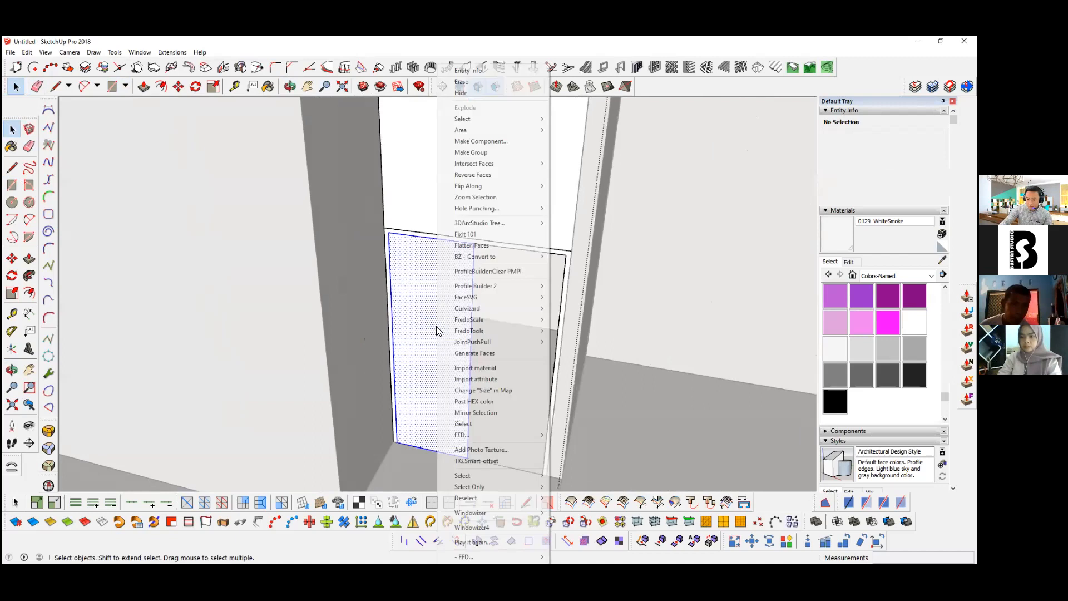
{"action": "right_click", "coordinate": [436, 293]}
{"action": "left_click", "coordinate": [470, 152]}
{"action": "scroll", "coordinate": [436, 319], "scroll_direction": "up", "scroll_amount": 4}
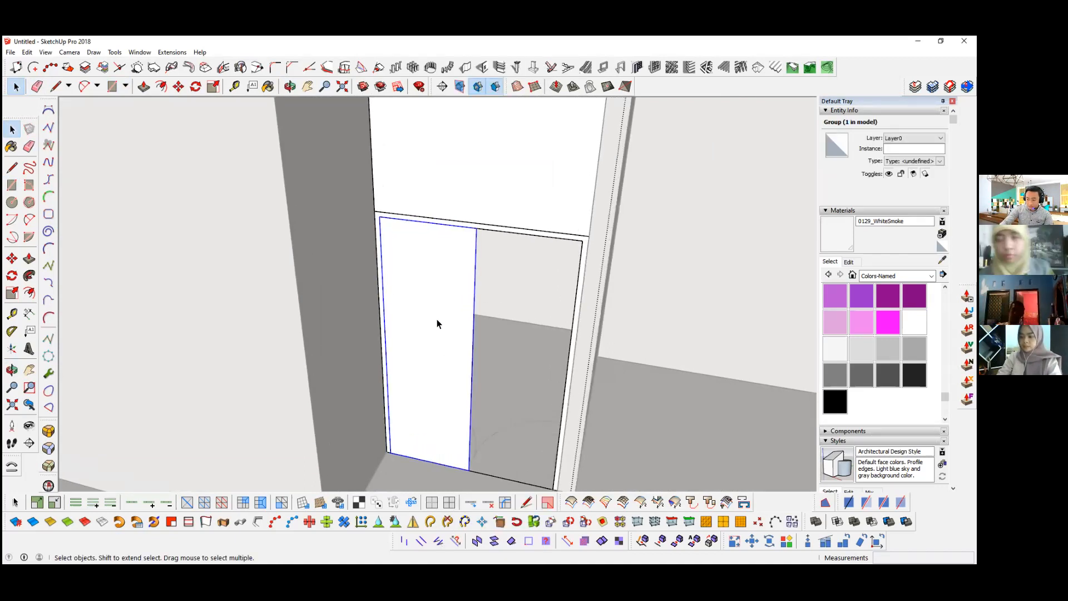
Step: Convert the door-leaf group into a component with the definition name Pintu
{"action": "middle_click_drag", "start_coordinate": [427, 318], "coordinate": [439, 389]}
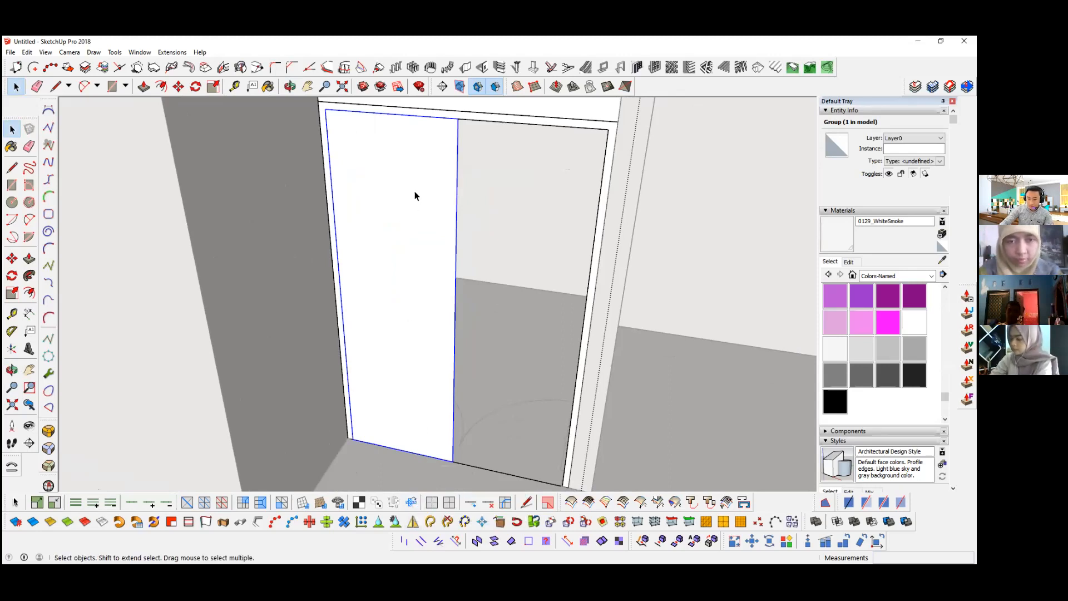
{"action": "right_click", "coordinate": [418, 176]}
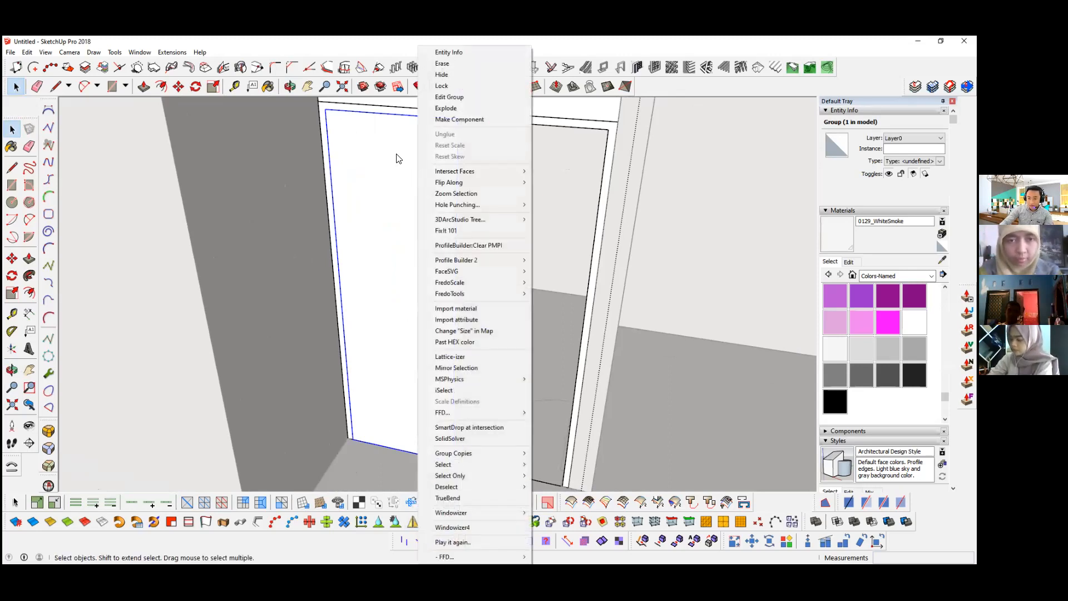
{"action": "right_click", "coordinate": [382, 141]}
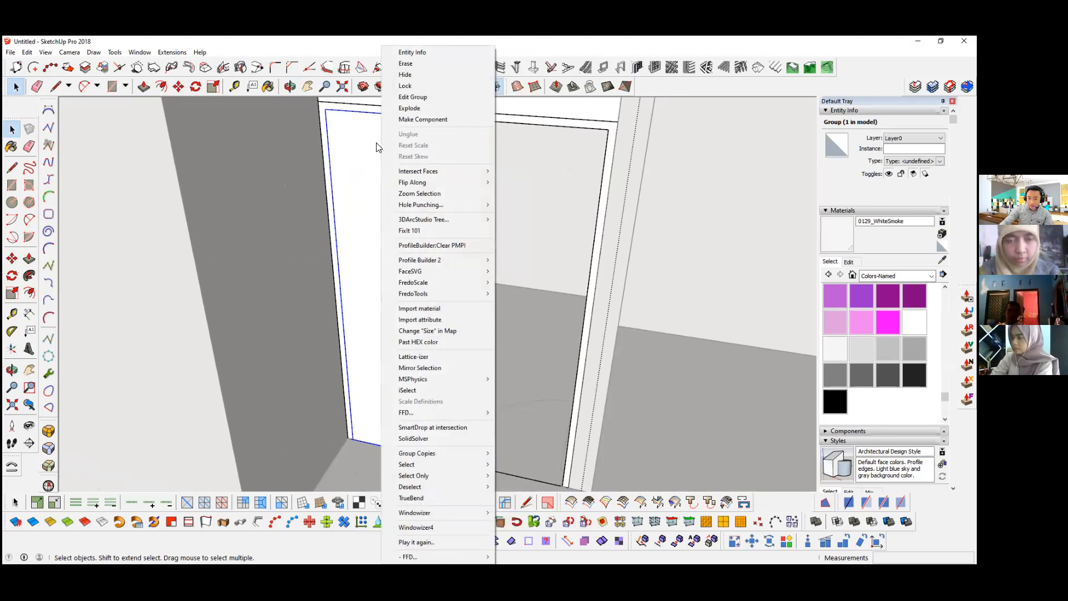
{"action": "left_click", "coordinate": [432, 120]}
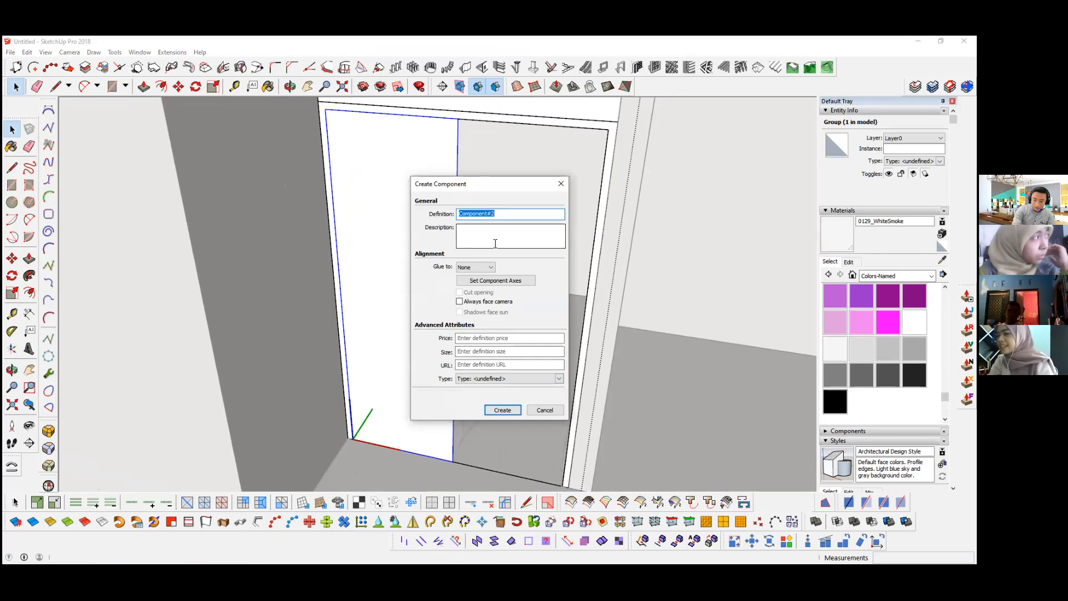
{"action": "type", "text": "Pintu"}
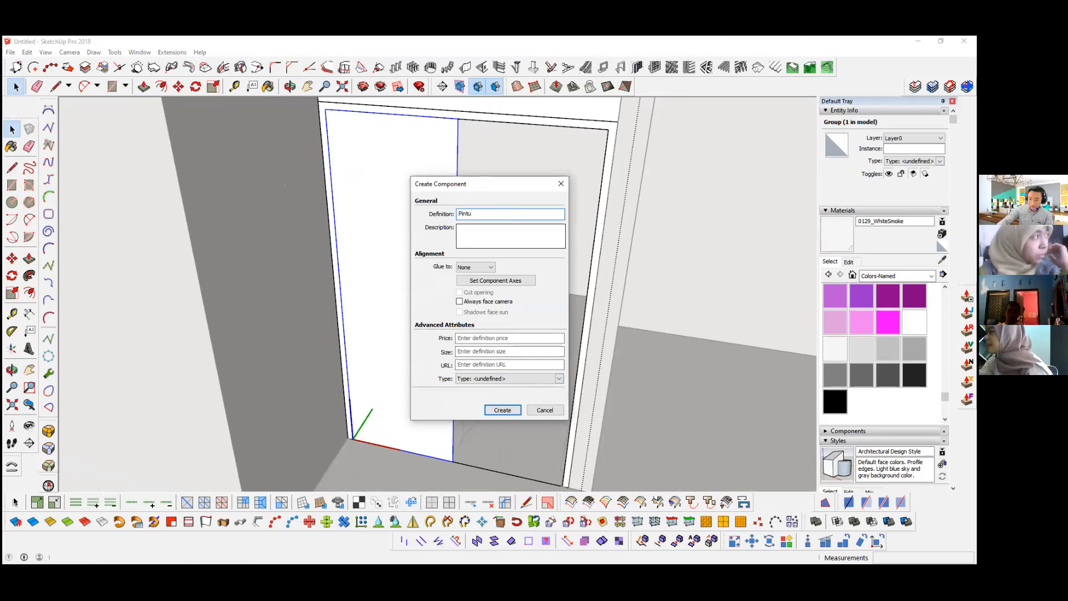
{"action": "left_click", "coordinate": [499, 410]}
Step: Mirror a copy of the Pintu component about the vertical plane at its inner edge to fill the other half of the frame
{"action": "middle_click", "coordinate": [435, 322]}
{"action": "left_click", "coordinate": [412, 523]}
{"action": "left_click", "coordinate": [413, 521]}
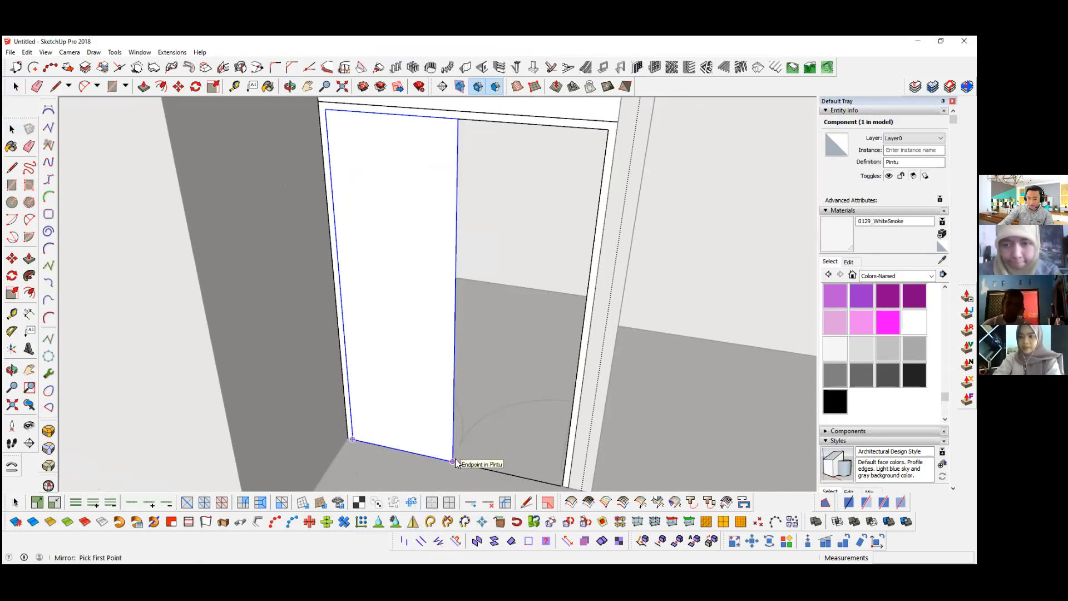
{"action": "middle_click_drag", "start_coordinate": [449, 474], "coordinate": [438, 397]}
{"action": "middle_click_drag", "start_coordinate": [462, 362], "coordinate": [441, 313]}
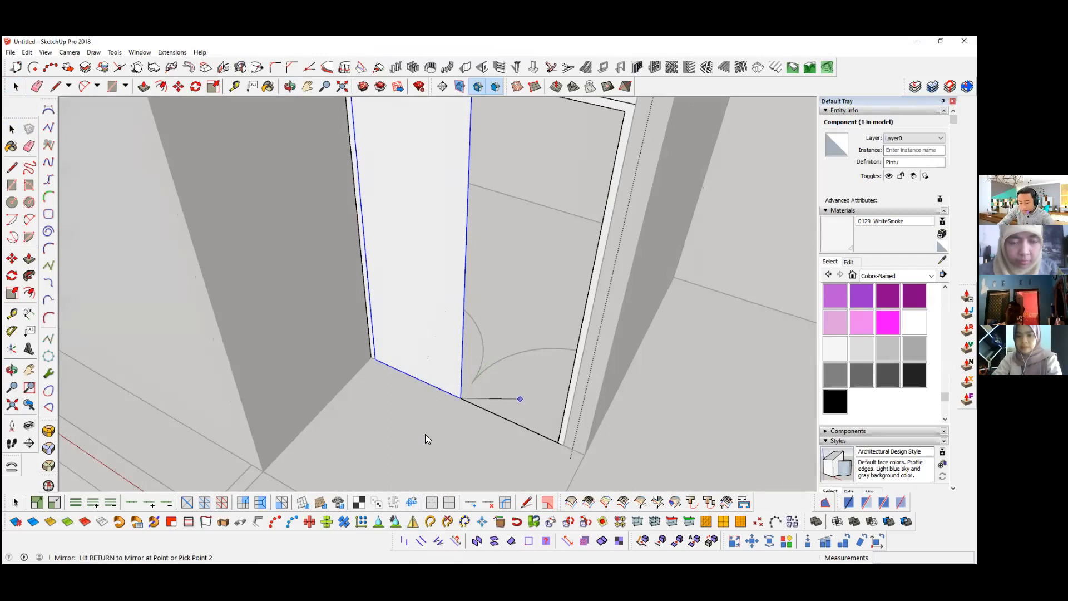
{"action": "middle_click_drag", "start_coordinate": [408, 434], "coordinate": [412, 436]}
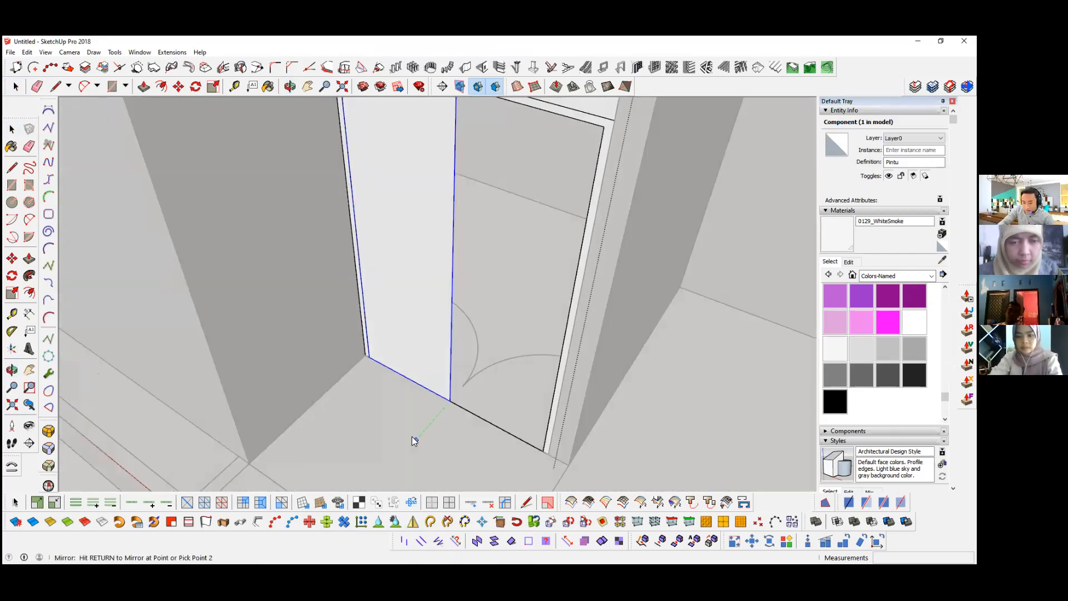
{"action": "left_click", "coordinate": [410, 380]}
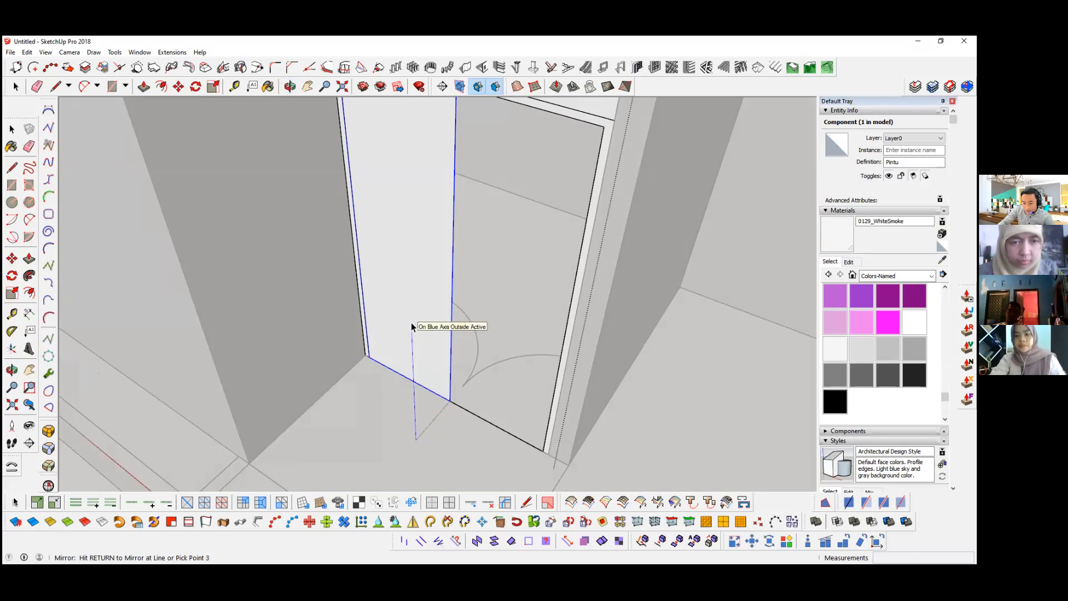
{"action": "left_click", "coordinate": [406, 361]}
Step: Open the mirrored door leaf for editing and give its face a 40 mm thickness with Push/Pull
{"action": "middle_click_drag", "start_coordinate": [488, 351], "coordinate": [520, 285]}
{"action": "scroll", "coordinate": [565, 240], "scroll_direction": "up", "scroll_amount": 2}
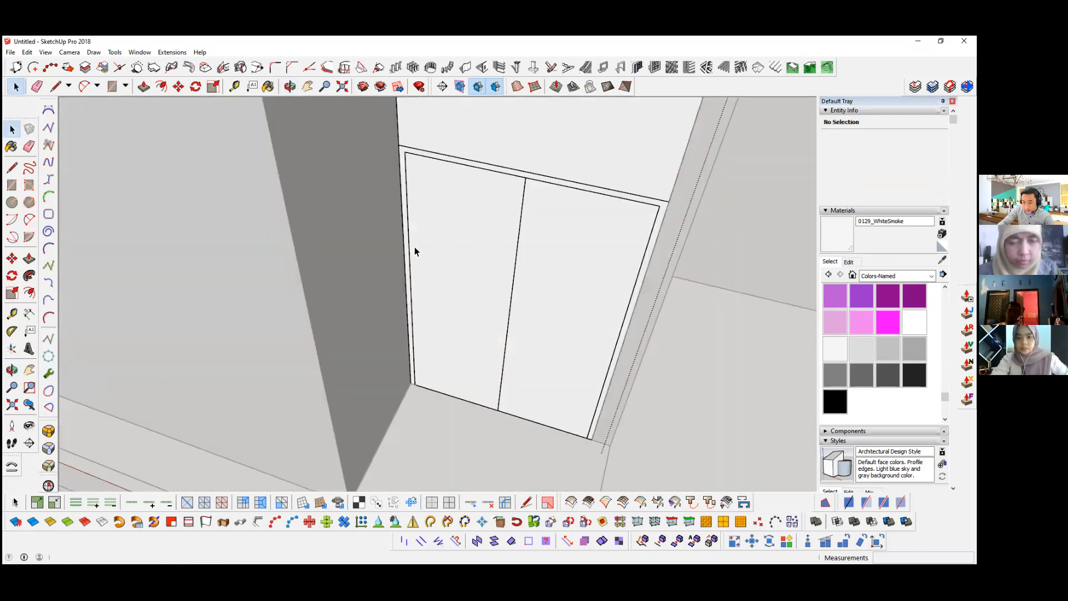
{"action": "middle_click_drag", "start_coordinate": [415, 251], "coordinate": [434, 222]}
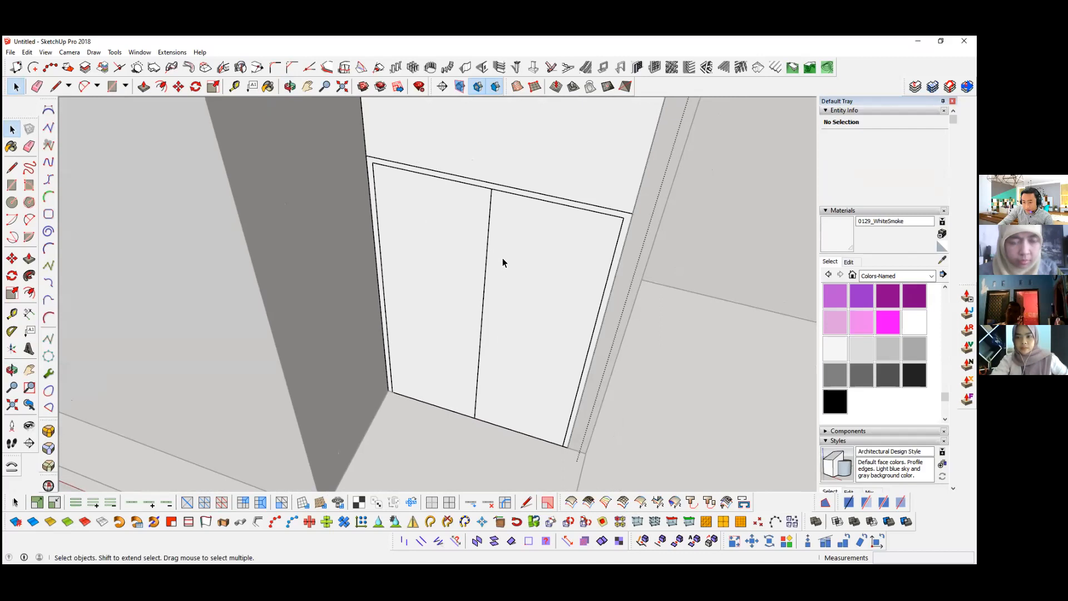
{"action": "middle_click_drag", "start_coordinate": [519, 284], "coordinate": [494, 341]}
{"action": "key", "text": "p"}
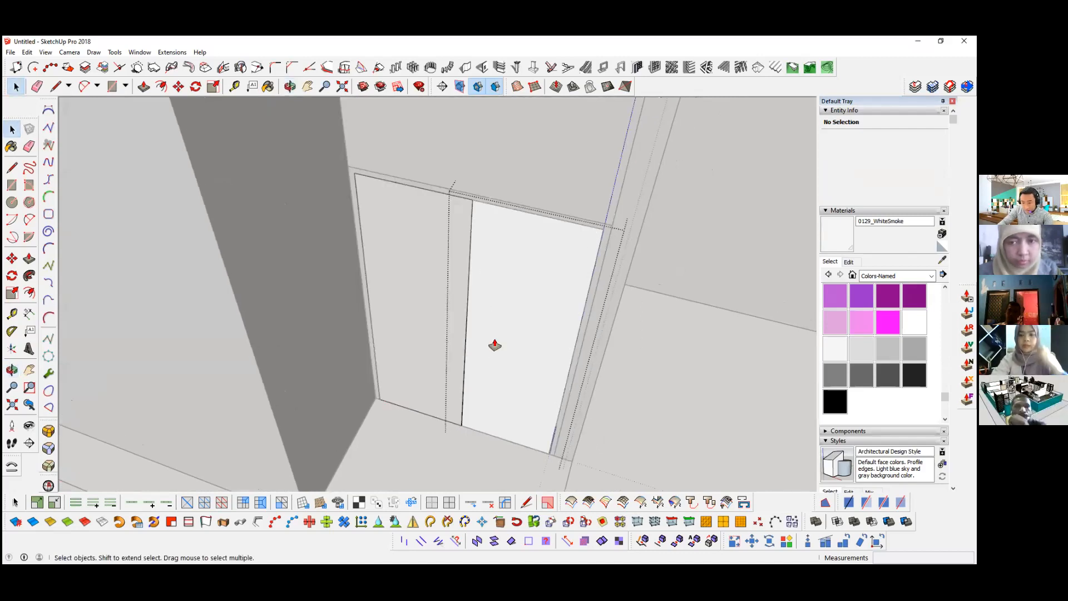
{"action": "left_click", "coordinate": [503, 331]}
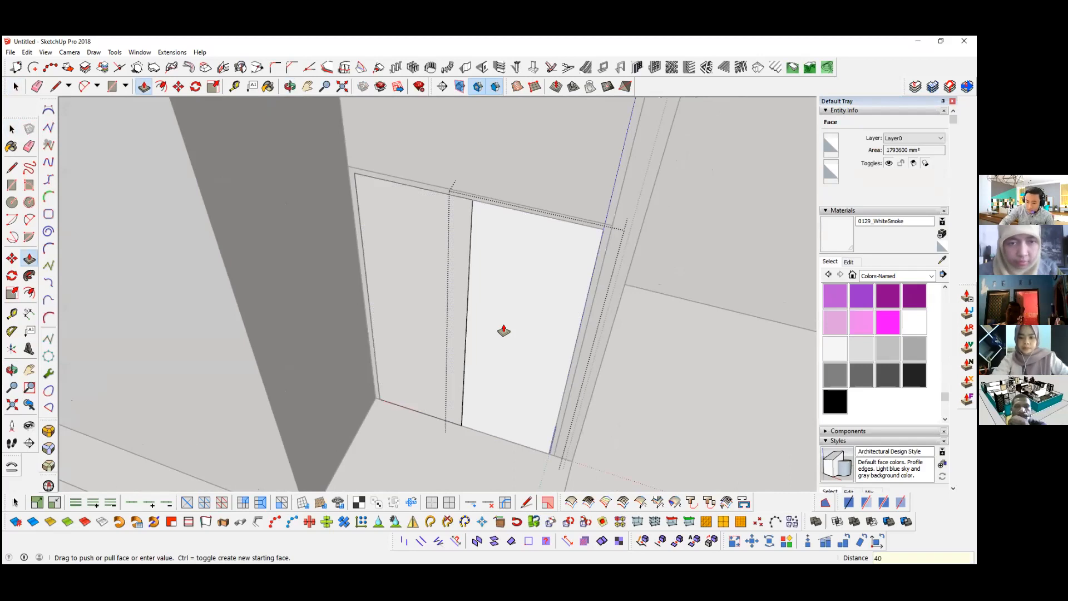
{"action": "key", "text": "space"}
Step: Offset the outline of the door leaf's front face inward by 80 mm
{"action": "left_click", "coordinate": [487, 255]}
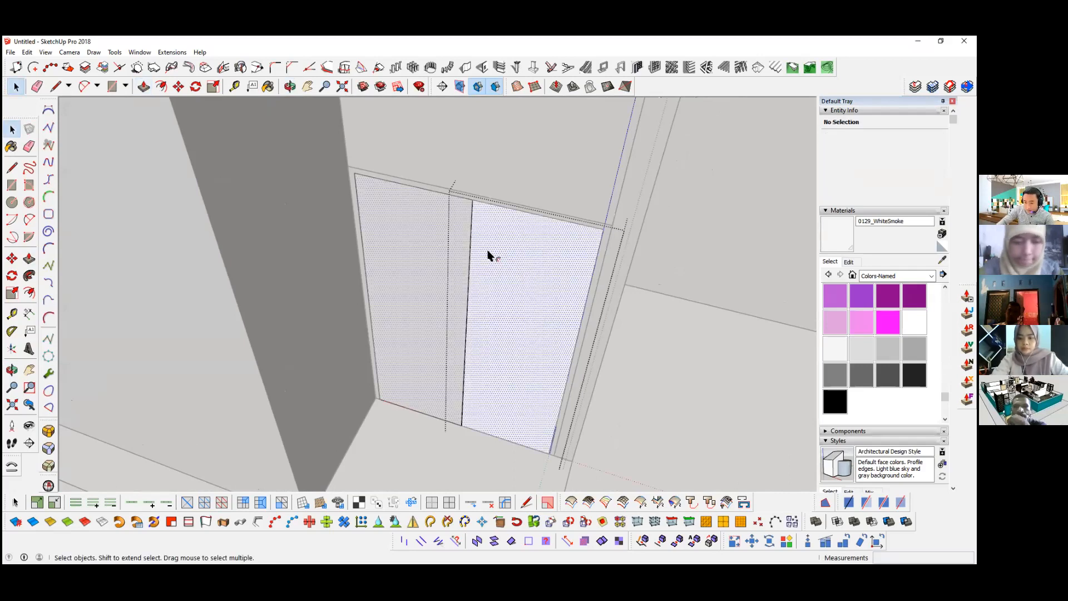
{"action": "key", "text": "f"}
{"action": "left_click", "coordinate": [489, 255]}
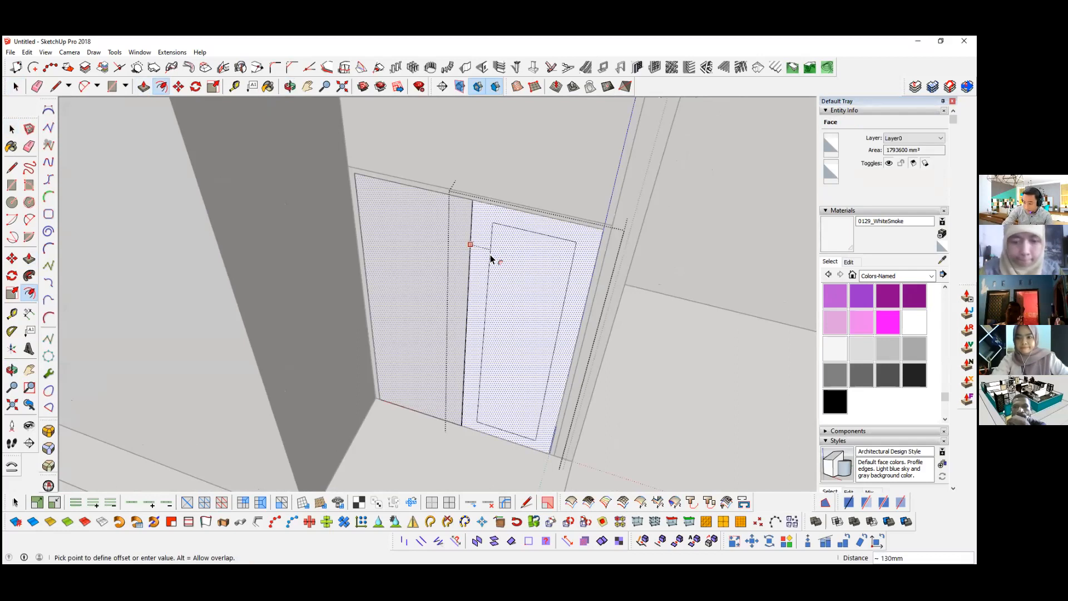
{"action": "type", "text": "80"}
{"action": "key", "text": "Return"}
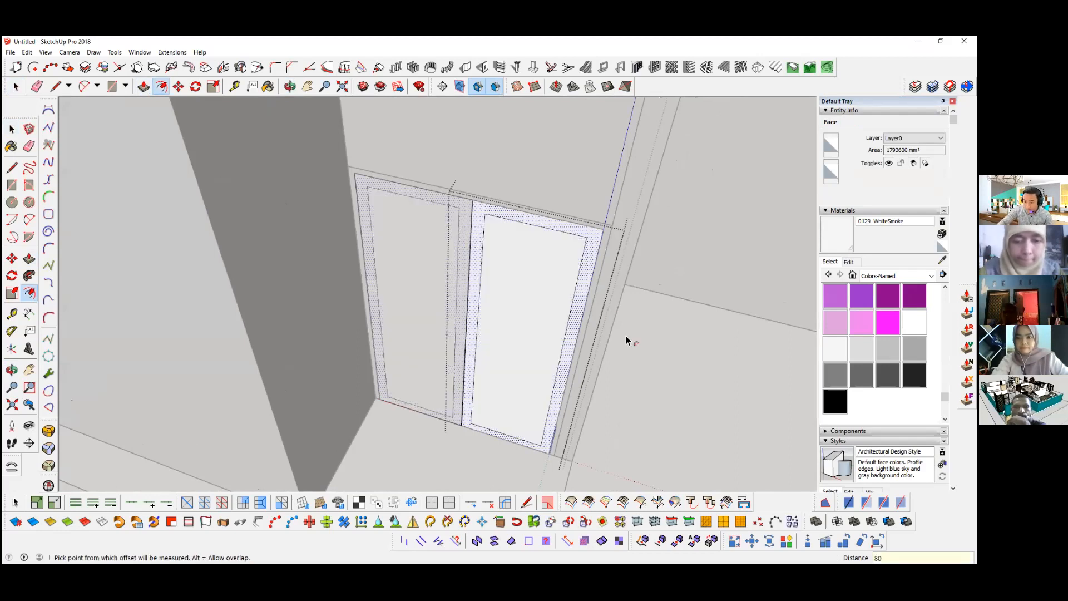
{"action": "key", "text": "space"}
Step: Recess the inner panel face of the door leaf by 10 mm with Push/Pull
{"action": "middle_click_drag", "start_coordinate": [499, 288], "coordinate": [497, 303]}
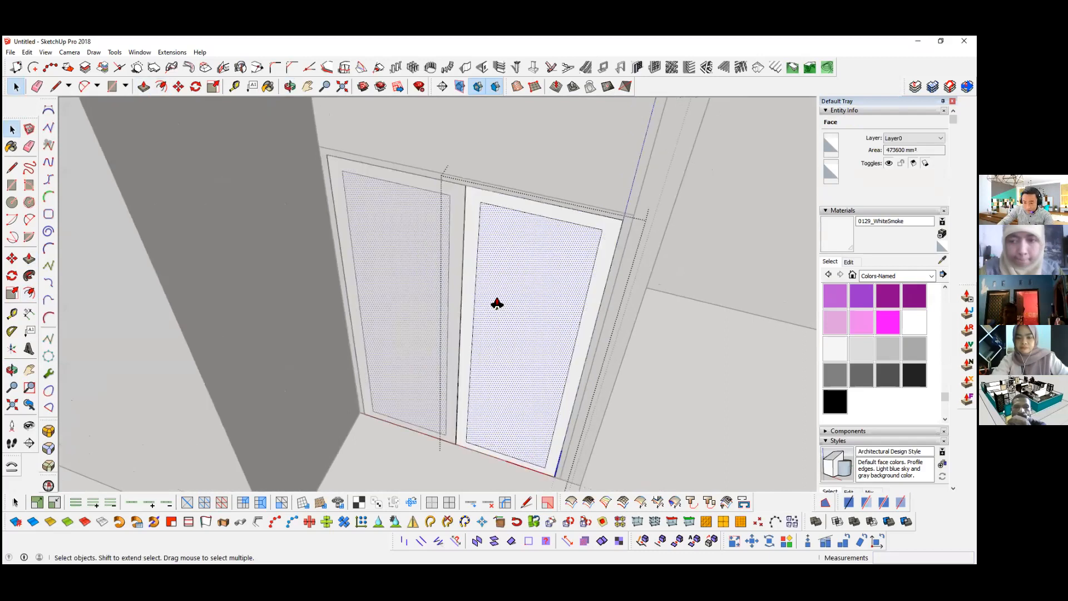
{"action": "key", "text": "p"}
{"action": "left_click", "coordinate": [496, 299]}
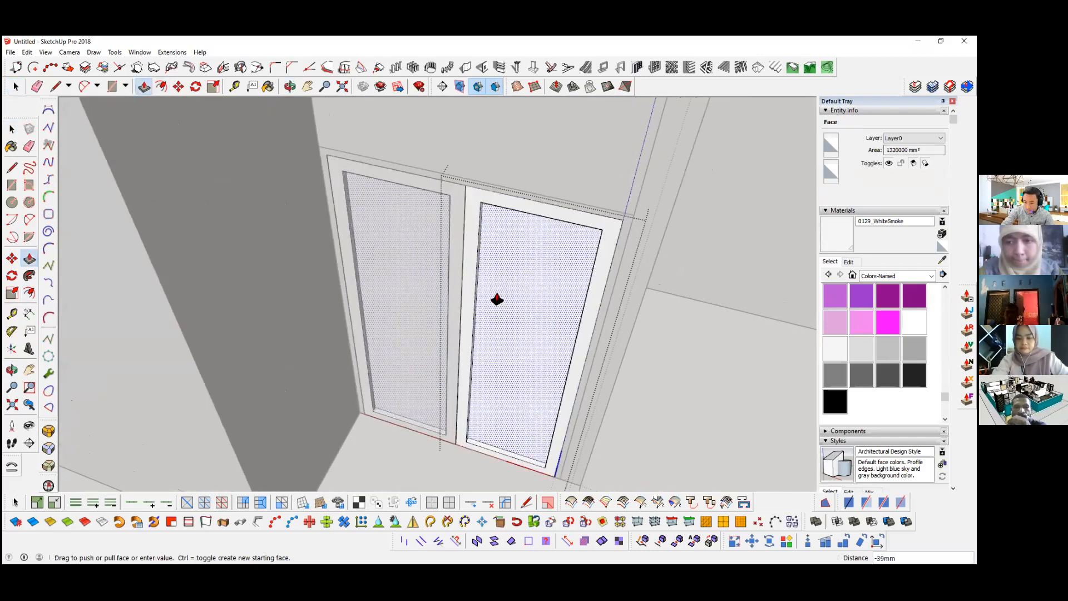
{"action": "type", "text": "10"}
{"action": "key", "text": "Return"}
{"action": "key", "text": "space"}
{"action": "middle_click_drag", "start_coordinate": [499, 285], "coordinate": [496, 305]}
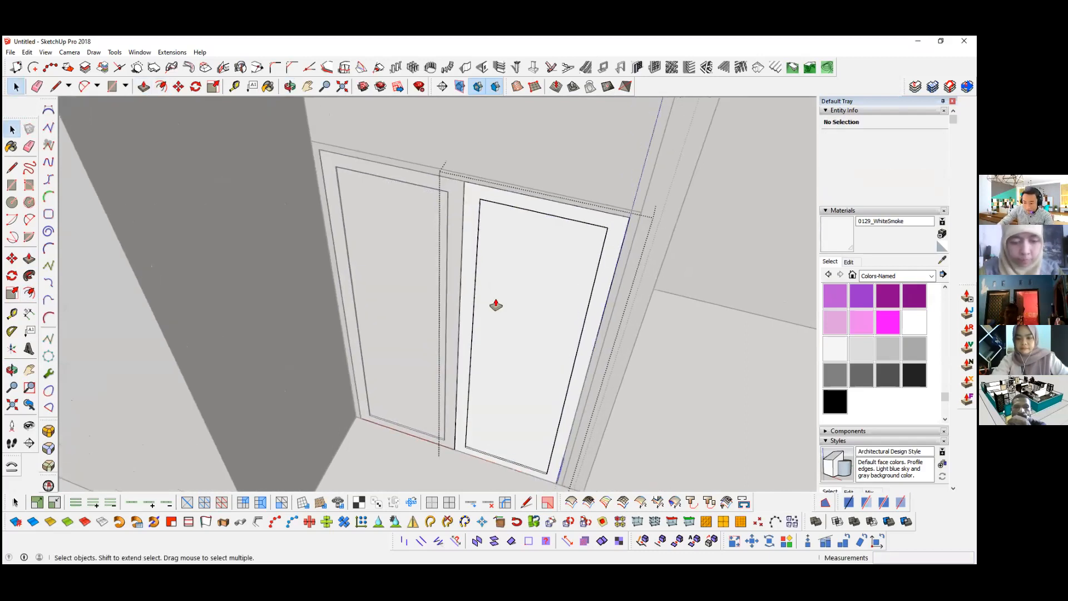
{"action": "key", "text": "p"}
{"action": "scroll", "coordinate": [500, 298], "scroll_direction": "up", "scroll_amount": 2}
{"action": "double_click", "coordinate": [500, 298]}
Step: Select the door leaf's border face and offset its outer outline inward by 5 mm
{"action": "key", "text": "space"}
{"action": "scroll", "coordinate": [461, 171], "scroll_direction": "up", "scroll_amount": 3}
{"action": "left_click", "coordinate": [461, 164]}
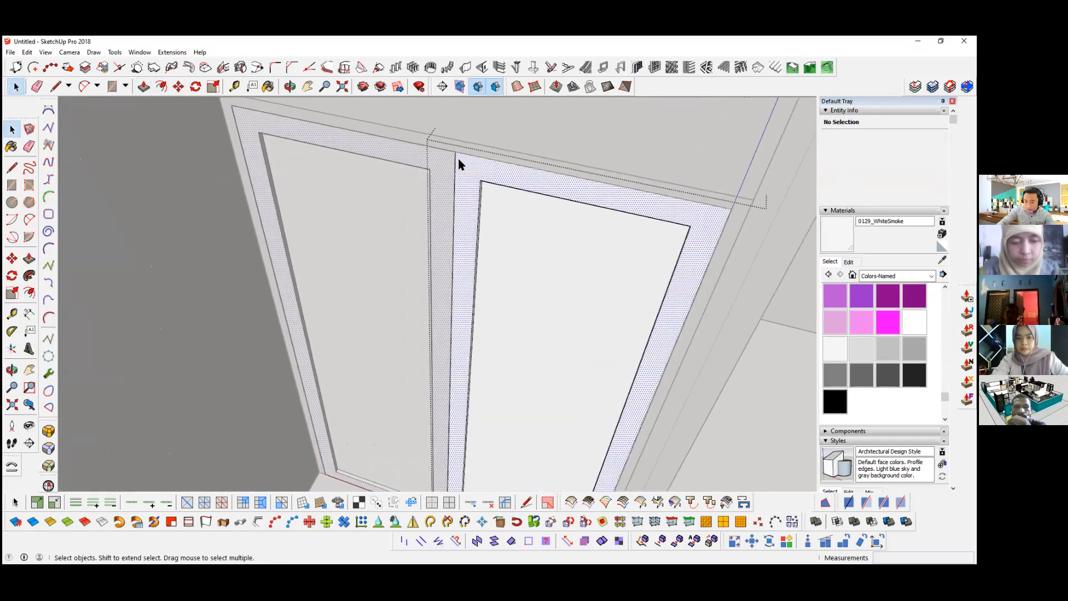
{"action": "scroll", "coordinate": [459, 163], "scroll_direction": "up", "scroll_amount": 2}
{"action": "key", "text": "f"}
{"action": "left_click", "coordinate": [453, 156]}
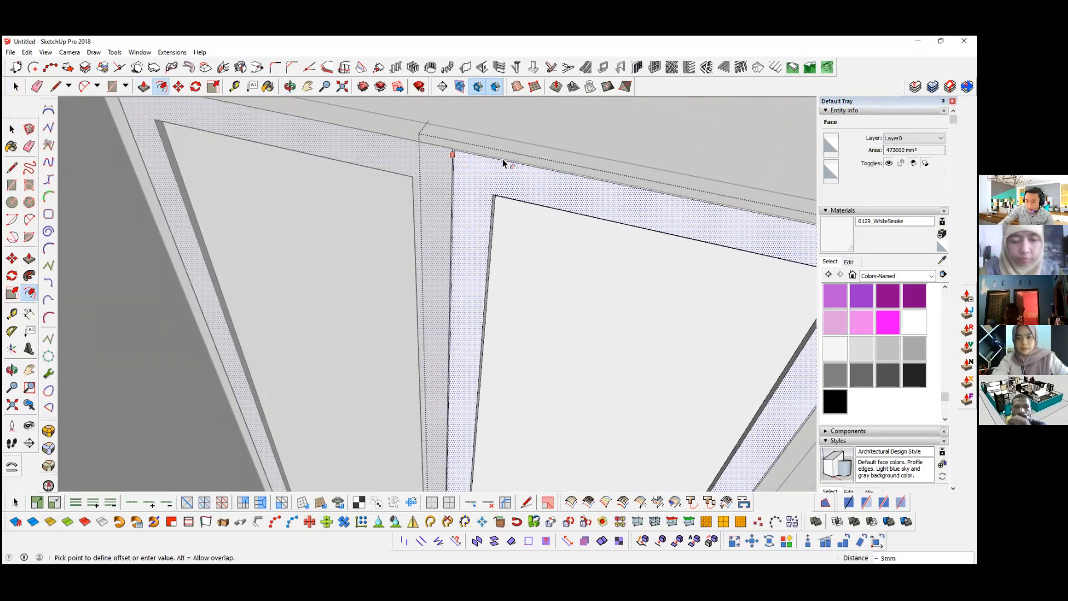
{"action": "left_click", "coordinate": [460, 169]}
{"action": "key", "text": "space"}
Step: Push the thin strip around the door leaf's outer edge in by 20 mm and leave the component
{"action": "left_click", "coordinate": [453, 160]}
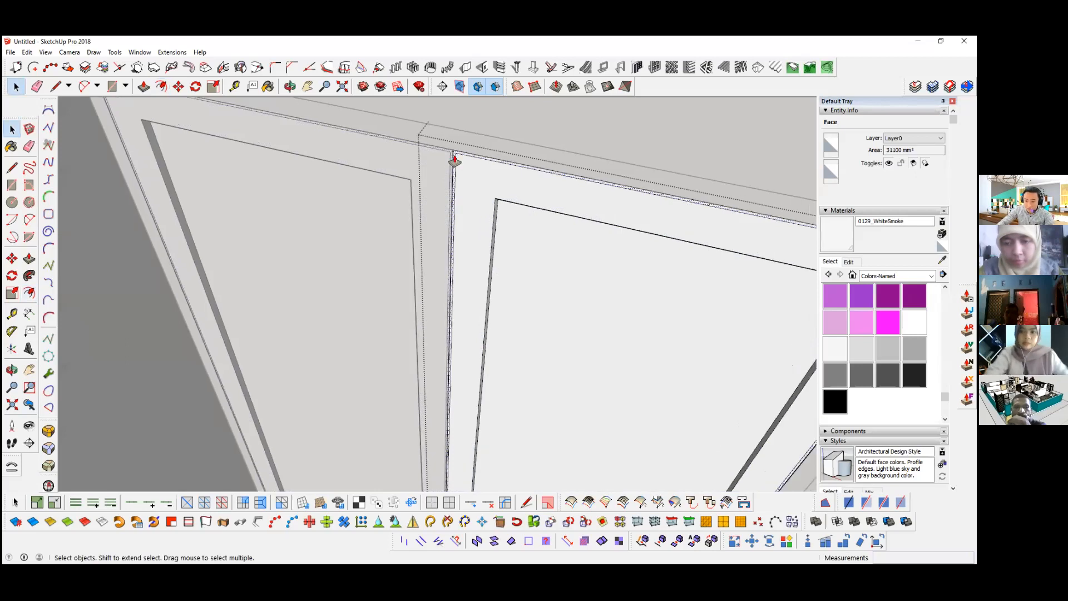
{"action": "key", "text": "p"}
{"action": "scroll", "coordinate": [470, 156], "scroll_direction": "up", "scroll_amount": 1}
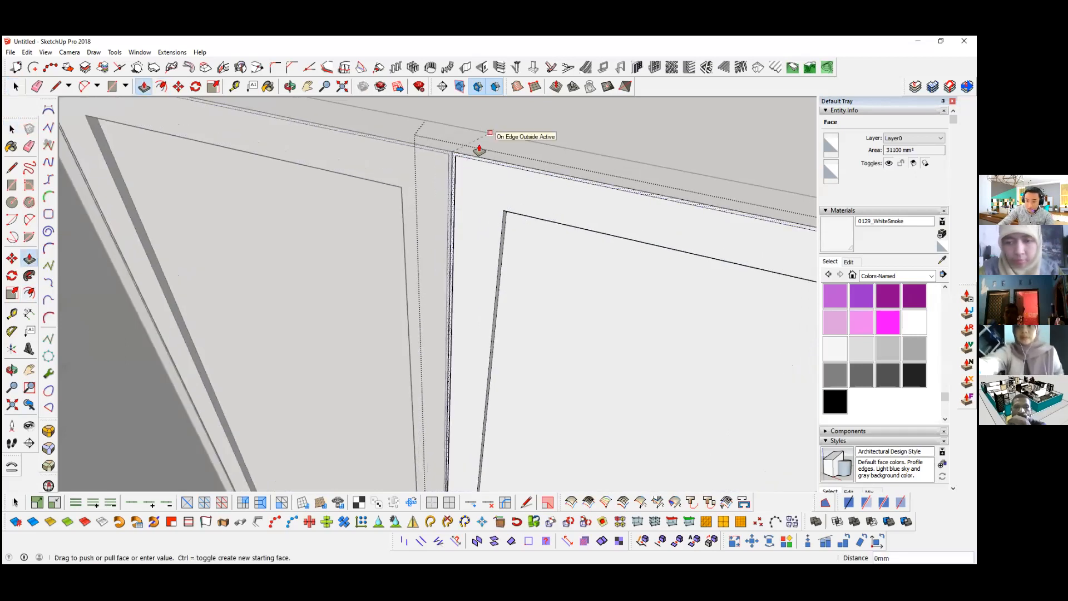
{"action": "type", "text": "20"}
{"action": "key", "text": "Return"}
{"action": "key", "text": "space"}
{"action": "scroll", "coordinate": [410, 206], "scroll_direction": "down", "scroll_amount": 1}
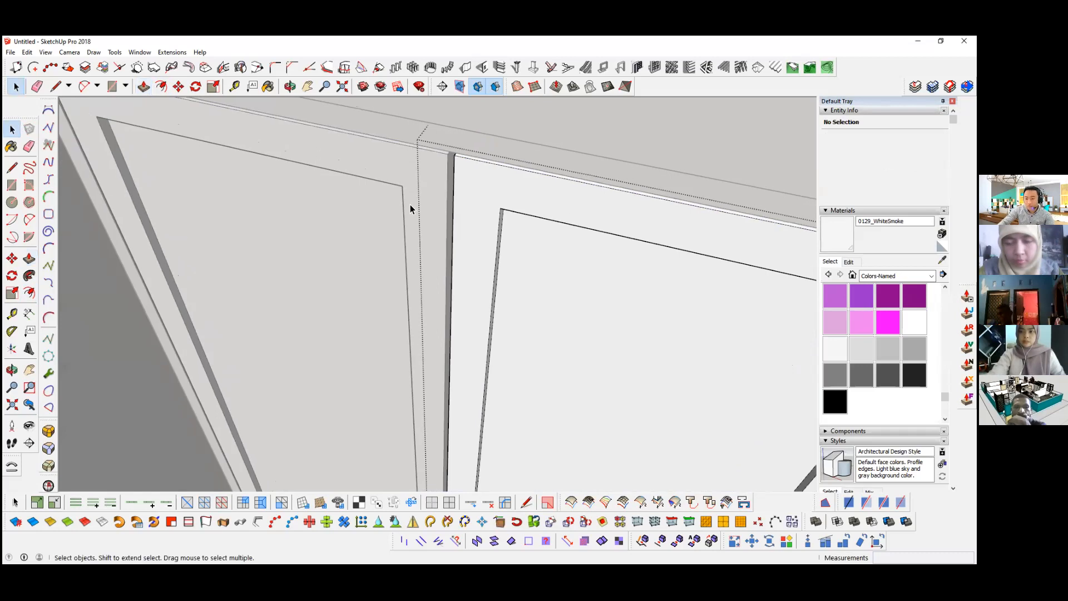
{"action": "scroll", "coordinate": [422, 329], "scroll_direction": "down", "scroll_amount": 4}
{"action": "middle_click_drag", "start_coordinate": [470, 331], "coordinate": [494, 236]}
{"action": "scroll", "coordinate": [466, 277], "scroll_direction": "down", "scroll_amount": 2}
{"action": "scroll", "coordinate": [486, 250], "scroll_direction": "down", "scroll_amount": 4}
{"action": "mouse_move", "coordinate": [497, 289]}
{"action": "middle_mouse_down", "text": "shift"}
{"action": "mouse_move", "coordinate": [492, 234]}
{"action": "mouse_move", "coordinate": [523, 216]}
{"action": "middle_mouse_up", "text": "shift"}
{"action": "left_click", "coordinate": [489, 246]}
Step: Temporarily hide the wall beside the entrance to examine the window position on the floor plan, and unhide it
{"action": "scroll", "coordinate": [489, 246], "scroll_direction": "down", "scroll_amount": 3}
{"action": "scroll", "coordinate": [501, 339], "scroll_direction": "up", "scroll_amount": 2}
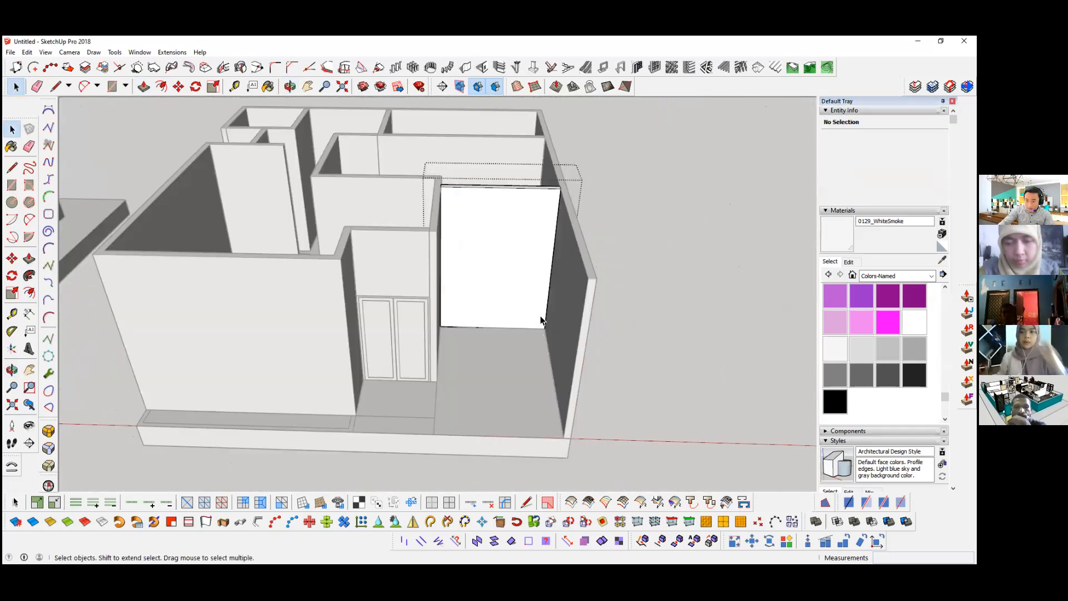
{"action": "left_click", "coordinate": [482, 328]}
{"action": "right_click", "coordinate": [488, 334]}
{"action": "left_click", "coordinate": [512, 65]}
{"action": "mouse_move", "coordinate": [407, 333]}
{"action": "middle_mouse_down"}
{"action": "mouse_move", "coordinate": [399, 328]}
{"action": "mouse_move", "coordinate": [386, 349]}
{"action": "mouse_move", "coordinate": [385, 292]}
{"action": "mouse_move", "coordinate": [369, 312]}
{"action": "middle_mouse_up"}
{"action": "scroll", "coordinate": [387, 348], "scroll_direction": "up", "scroll_amount": 5}
{"action": "left_click", "coordinate": [27, 52]}
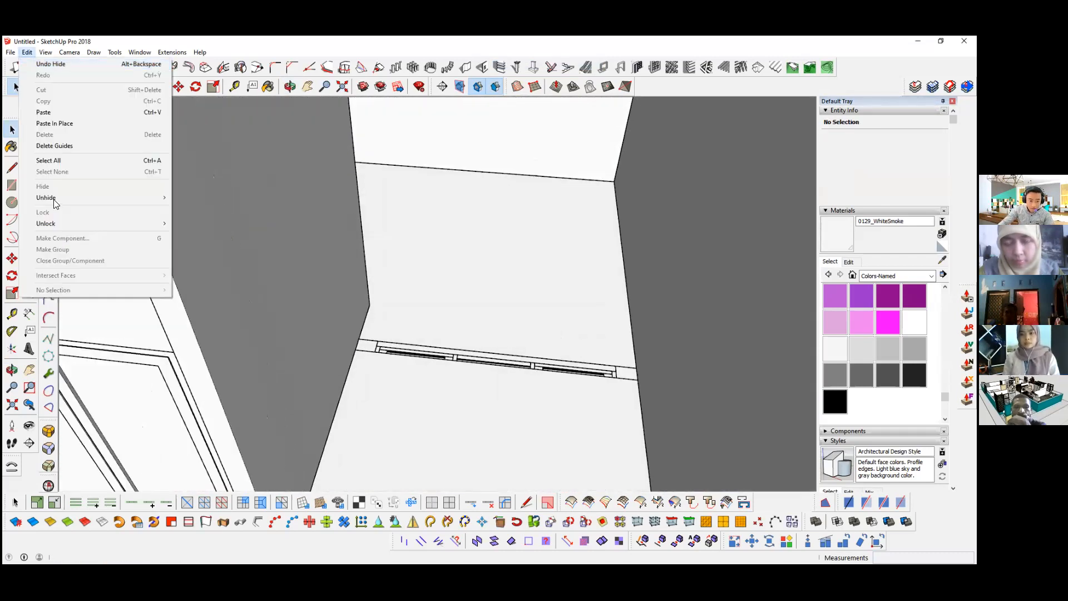
{"action": "left_click", "coordinate": [200, 209]}
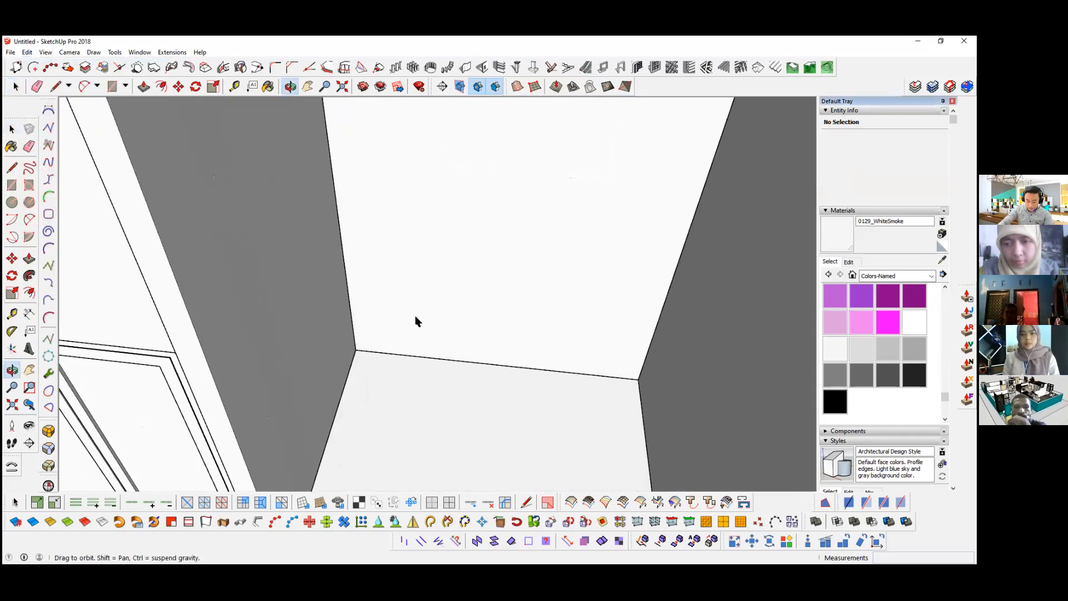
Step: Turn on the back edges display around the base of the wall beside the entrance
{"action": "mouse_move", "coordinate": [417, 331]}
{"action": "middle_mouse_down"}
{"action": "mouse_move", "coordinate": [429, 394]}
{"action": "mouse_move", "coordinate": [387, 384]}
{"action": "middle_mouse_up"}
{"action": "scroll", "coordinate": [405, 383], "scroll_direction": "down", "scroll_amount": 3}
{"action": "scroll", "coordinate": [392, 384], "scroll_direction": "up", "scroll_amount": 3}
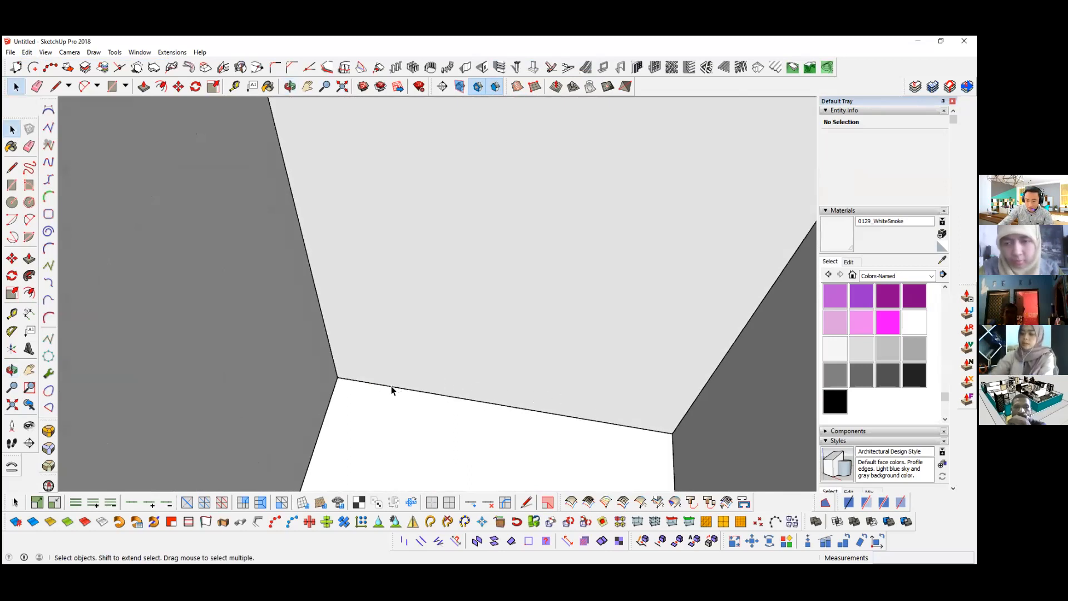
{"action": "key", "text": "k"}
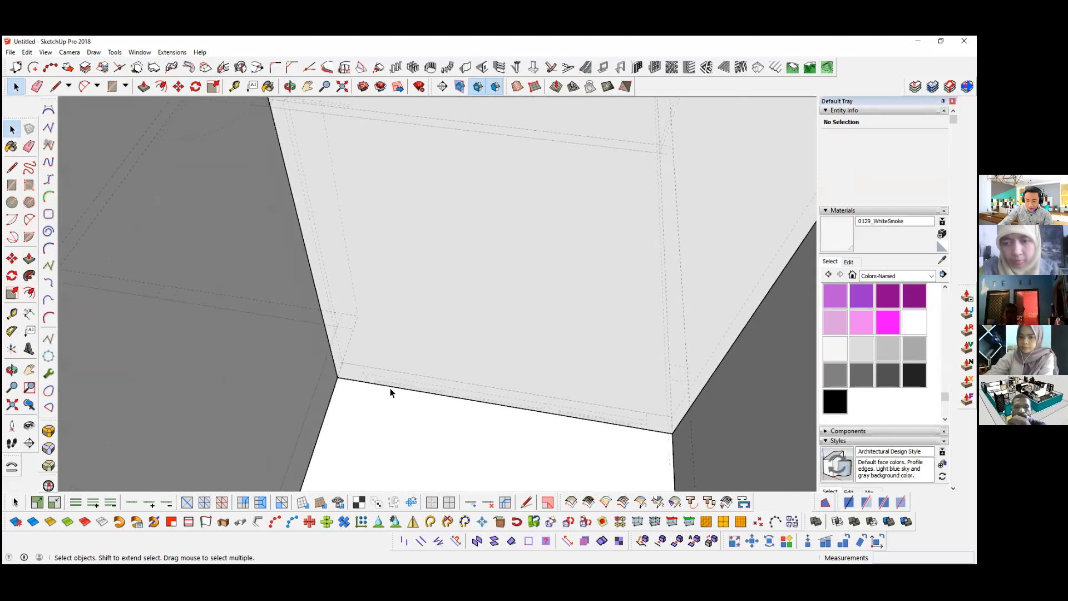
{"action": "scroll", "coordinate": [353, 365], "scroll_direction": "up", "scroll_amount": 3}
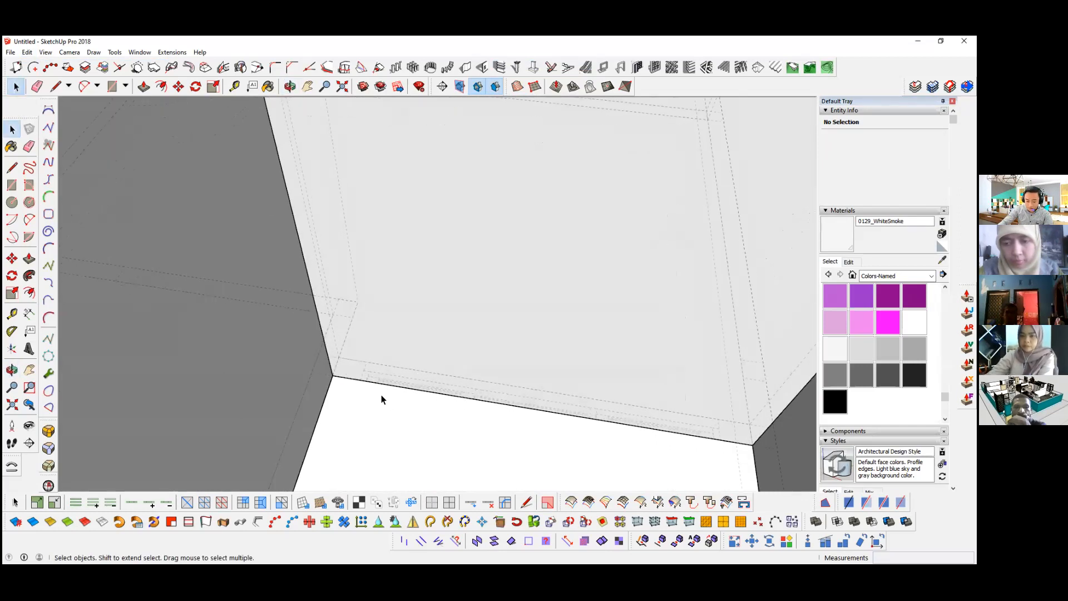
Step: Draw a 2375 mm horizontal sill line on the wall, raised from the plan's window corner, and erase the vertical helper line
{"action": "key", "text": "l"}
{"action": "left_click", "coordinate": [361, 381]}
{"action": "middle_click_drag", "start_coordinate": [362, 374], "coordinate": [338, 204]}
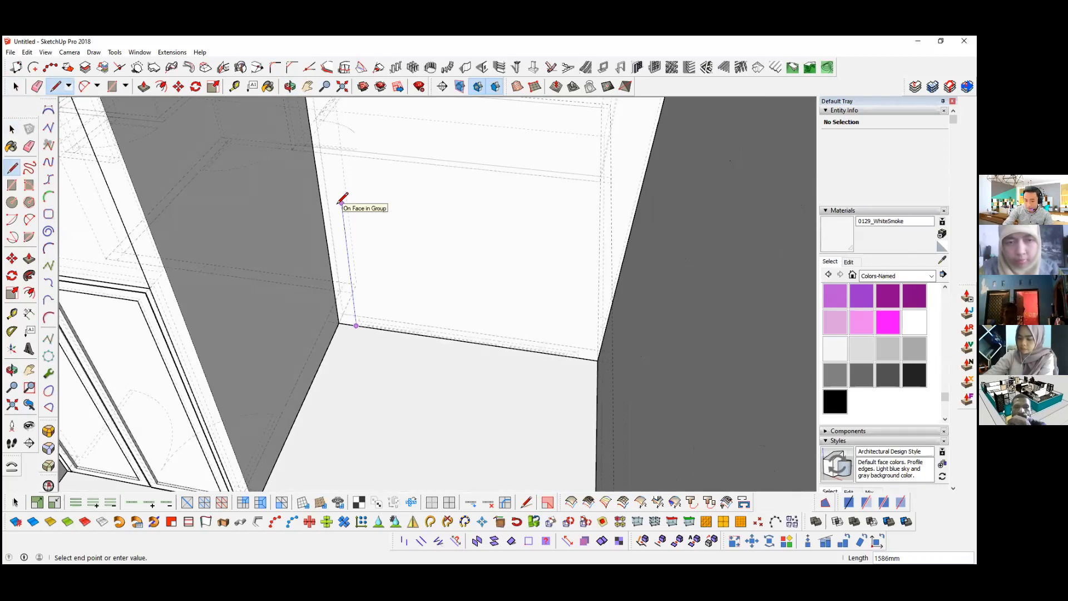
{"action": "key", "text": "Return"}
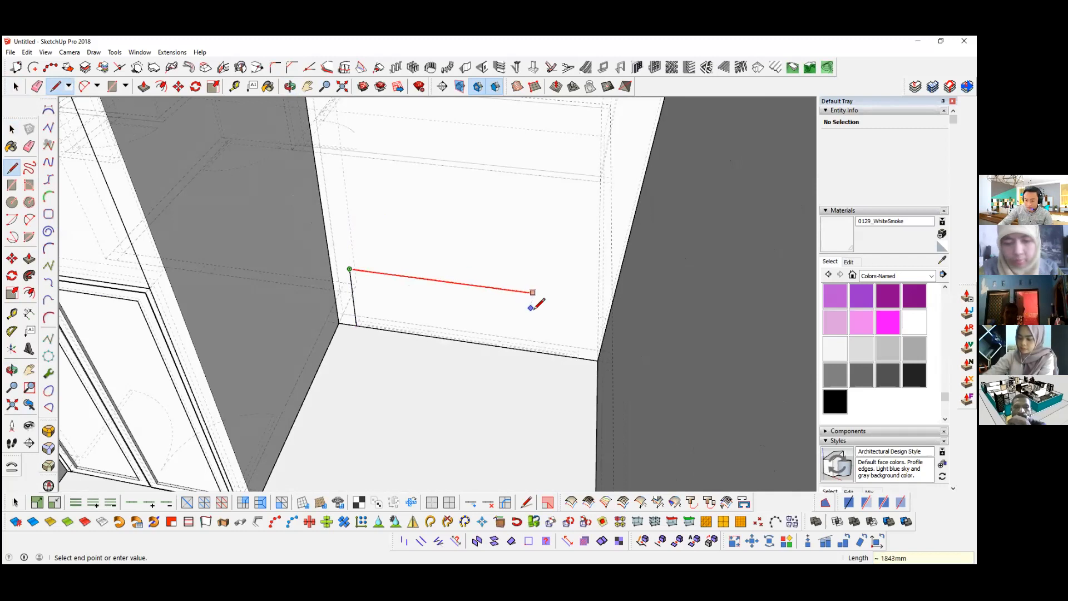
{"action": "left_click", "coordinate": [578, 357]}
{"action": "key", "text": "space"}
{"action": "key", "text": "o"}
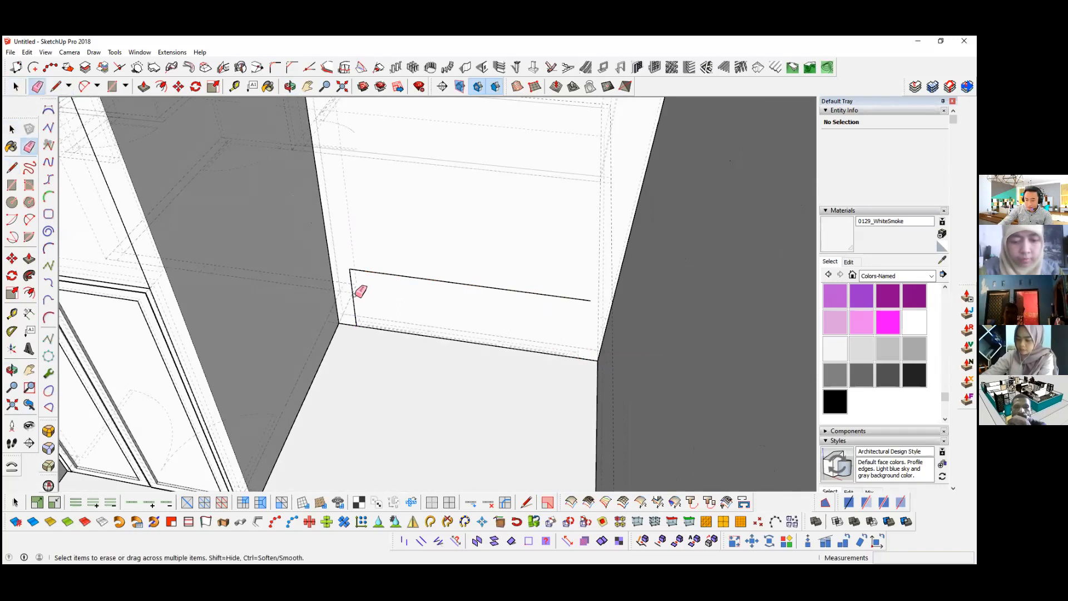
{"action": "left_click_drag", "start_coordinate": [410, 265], "coordinate": [417, 238]}
{"action": "key", "text": "space"}
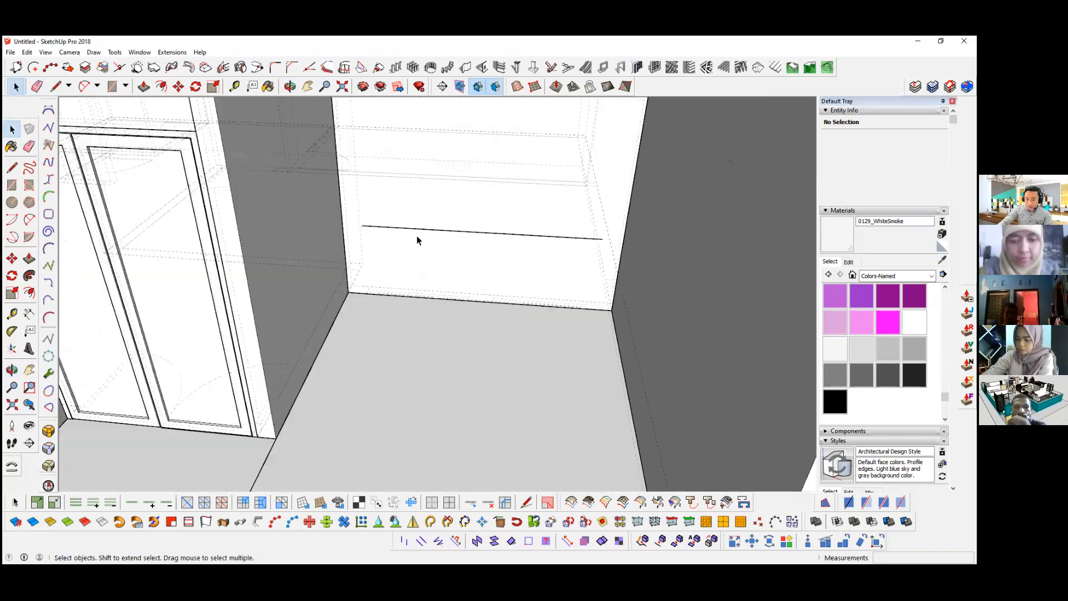
Step: Copy the horizontal sill line straight up to the height of the door frame's top
{"action": "left_click", "coordinate": [416, 238]}
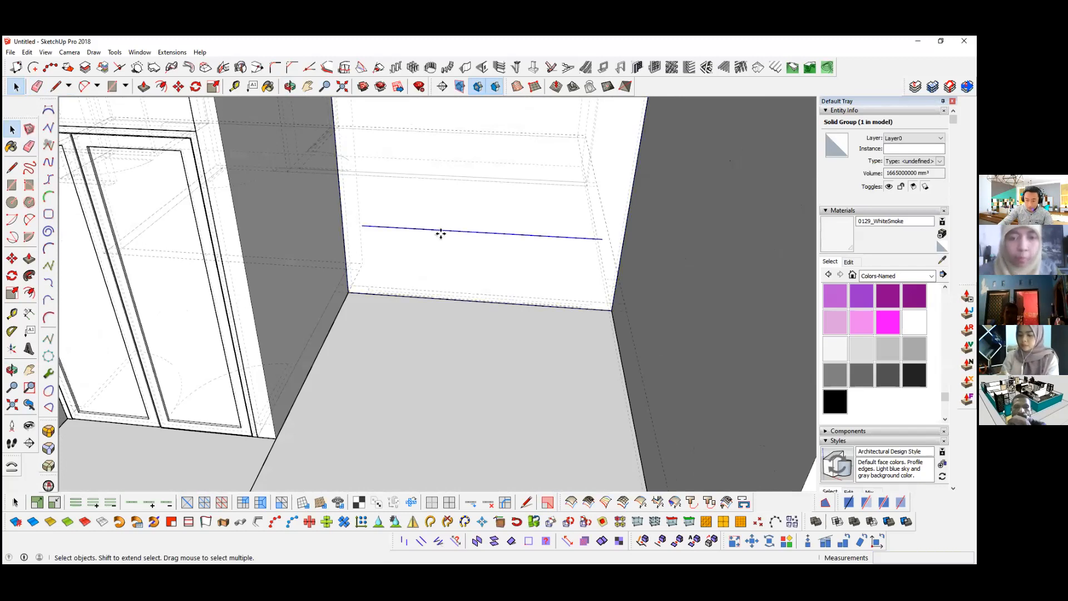
{"action": "left_click", "coordinate": [438, 229]}
{"action": "key", "text": "m"}
{"action": "key", "text": "ctrl"}
{"action": "left_click", "coordinate": [436, 242]}
{"action": "middle_click_drag", "start_coordinate": [437, 228], "coordinate": [428, 187]}
{"action": "scroll", "coordinate": [448, 248], "scroll_direction": "down", "scroll_amount": 3}
{"action": "middle_click_drag", "start_coordinate": [449, 248], "coordinate": [462, 303]}
{"action": "left_click", "coordinate": [338, 211]}
{"action": "key", "text": "space"}
Step: Draw the window rectangle on the wall between the ends of the upper and lower horizontal lines
{"action": "scroll", "coordinate": [417, 194], "scroll_direction": "up", "scroll_amount": 2}
{"action": "key", "text": "l"}
{"action": "scroll", "coordinate": [405, 190], "scroll_direction": "up", "scroll_amount": 1}
{"action": "key", "text": "r"}
{"action": "left_click", "coordinate": [399, 192]}
{"action": "left_click", "coordinate": [582, 319]}
{"action": "key", "text": "space"}
Step: Cut the window rectangle with its edges and paste it in place inside the wall group
{"action": "double_click", "coordinate": [494, 230]}
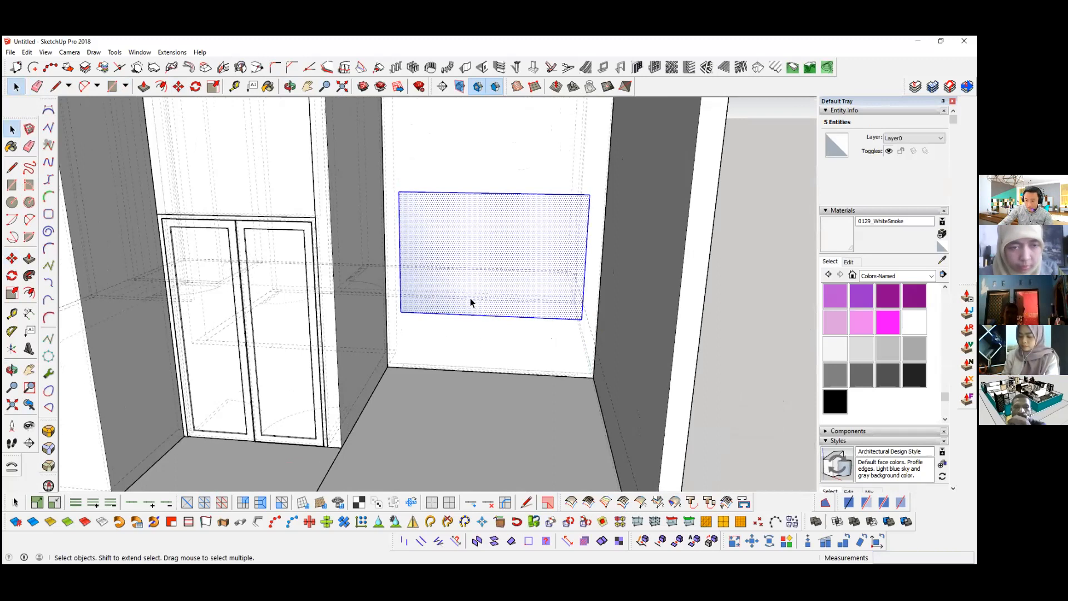
{"action": "key", "text": "ctrl+x"}
{"action": "scroll", "coordinate": [482, 261], "scroll_direction": "down", "scroll_amount": 3}
{"action": "middle_click_drag", "start_coordinate": [482, 261], "coordinate": [486, 263]}
{"action": "double_click", "coordinate": [466, 226]}
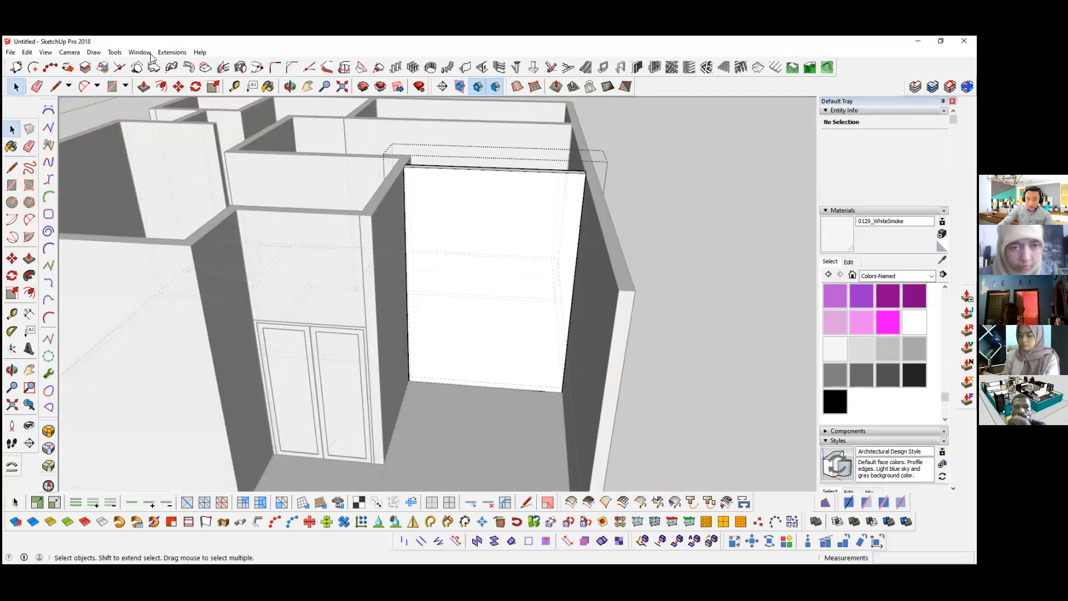
{"action": "left_click", "coordinate": [26, 52]}
{"action": "left_click", "coordinate": [62, 123]}
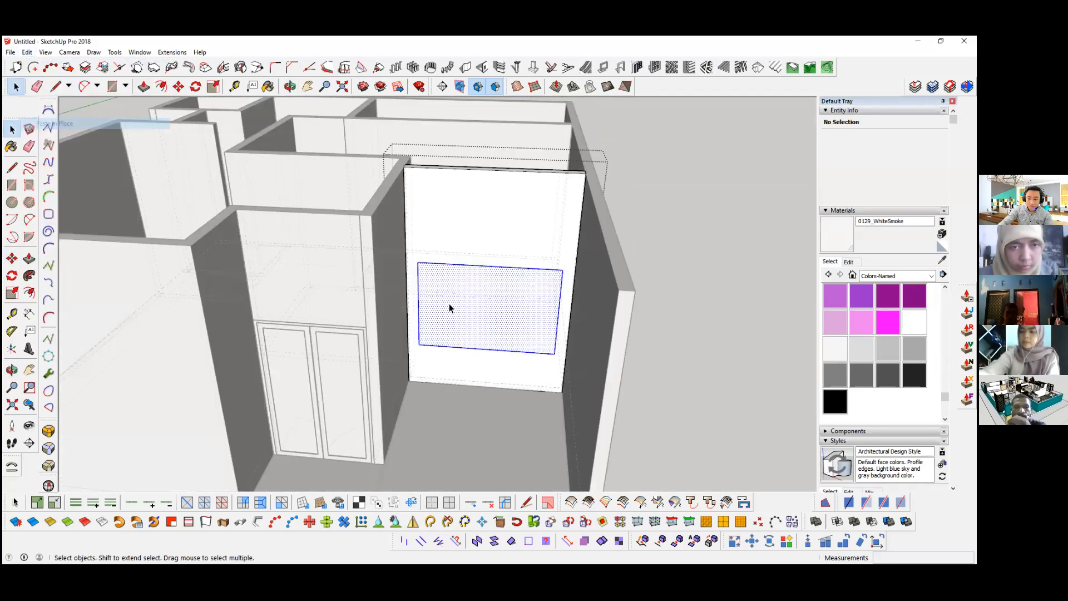
Step: Push the window rectangle through the full wall thickness to cut the window opening
{"action": "scroll", "coordinate": [463, 315], "scroll_direction": "up", "scroll_amount": 4}
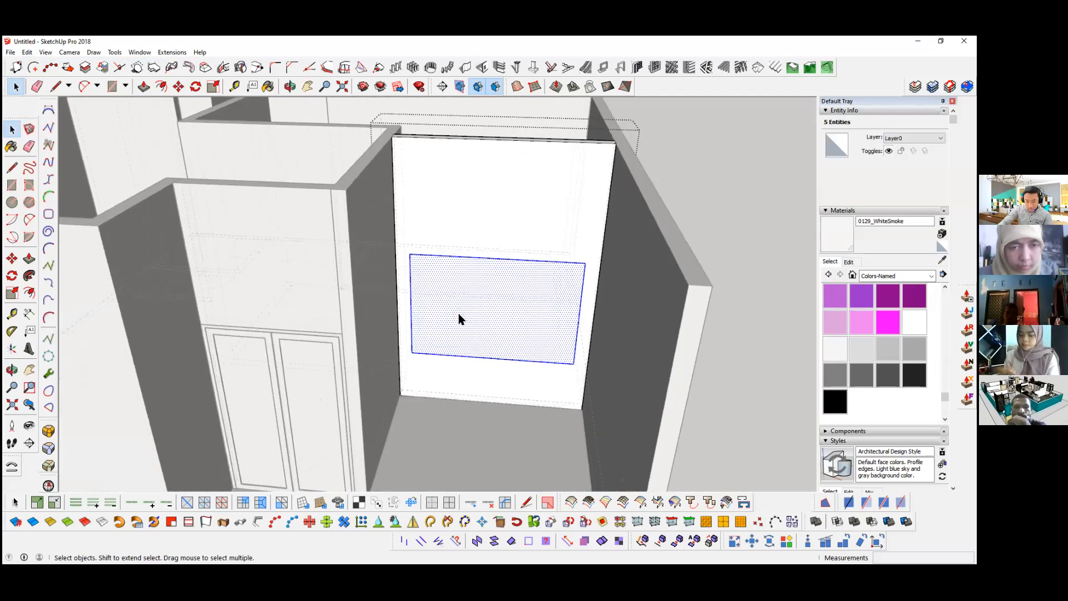
{"action": "key", "text": "p"}
{"action": "left_click", "coordinate": [477, 298]}
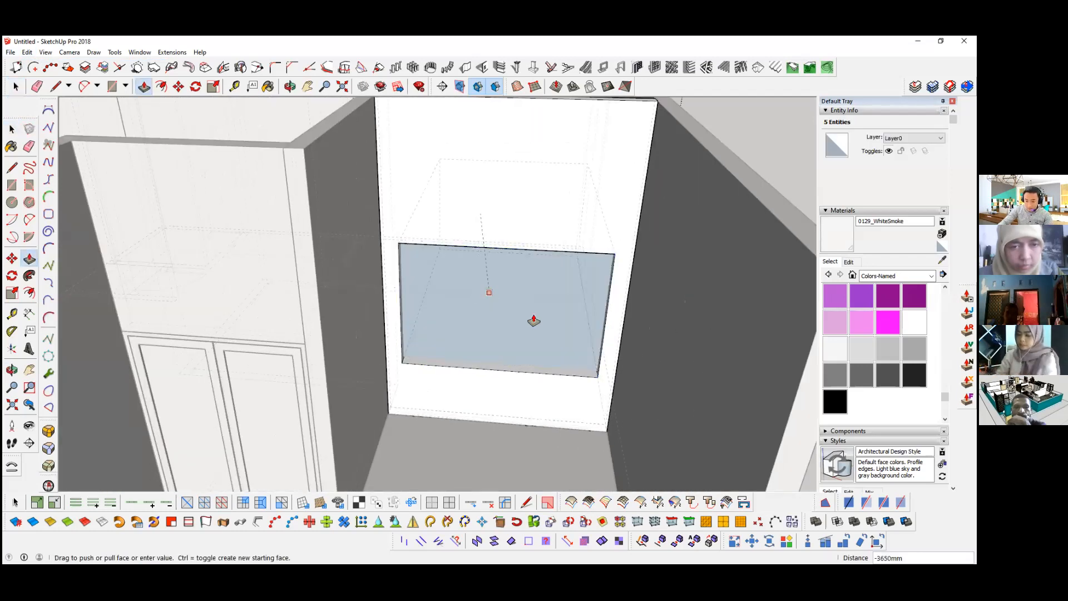
{"action": "left_click", "coordinate": [536, 317]}
{"action": "key", "text": "space"}
{"action": "scroll", "coordinate": [465, 219], "scroll_direction": "down", "scroll_amount": 3}
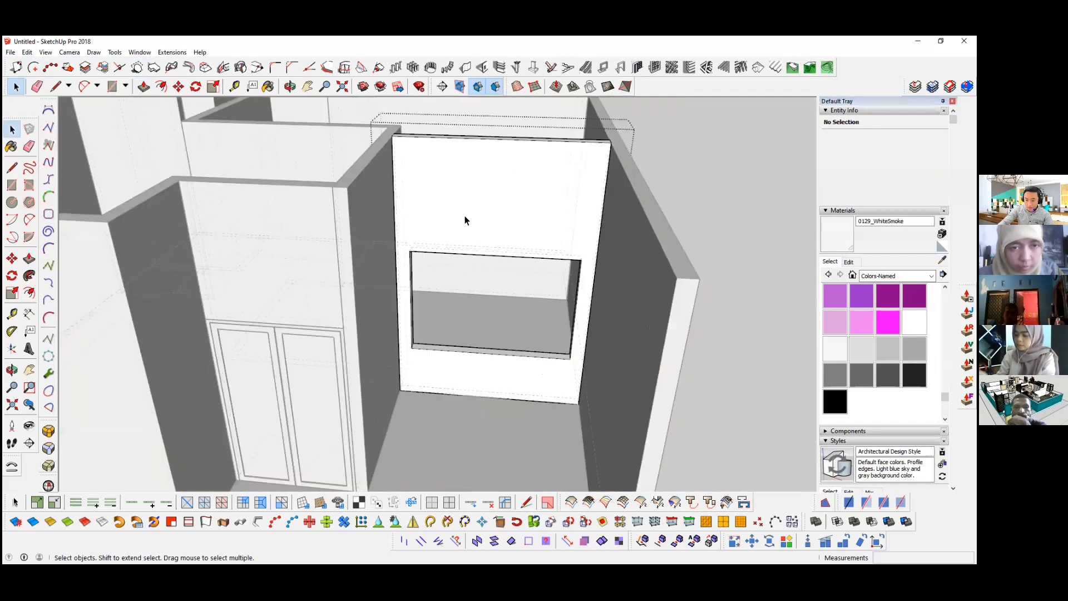
Step: Group all the wall geometry and paste the window rectangle in place over the opening
{"action": "right_click", "coordinate": [465, 216]}
{"action": "left_click", "coordinate": [510, 141]}
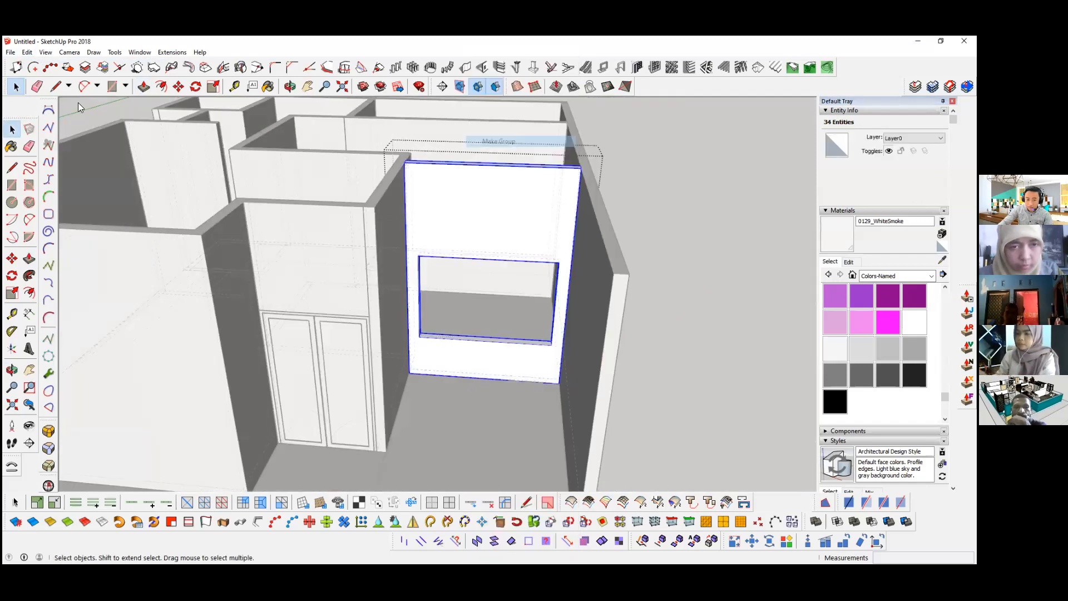
{"action": "left_click", "coordinate": [27, 53]}
{"action": "left_click", "coordinate": [71, 123]}
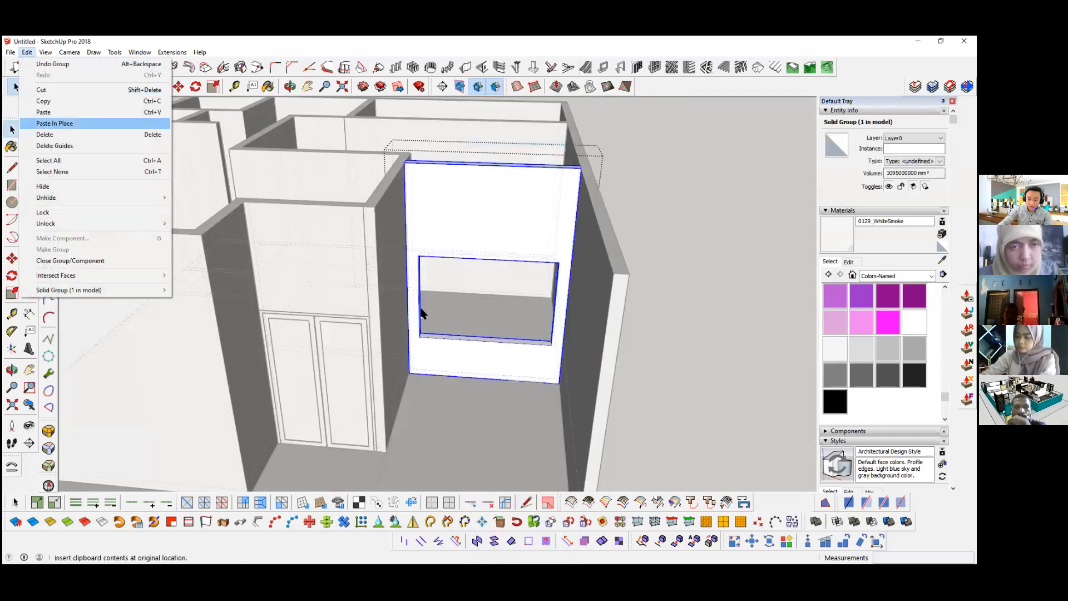
{"action": "scroll", "coordinate": [484, 317], "scroll_direction": "up", "scroll_amount": 1}
{"action": "scroll", "coordinate": [503, 220], "scroll_direction": "up", "scroll_amount": 3}
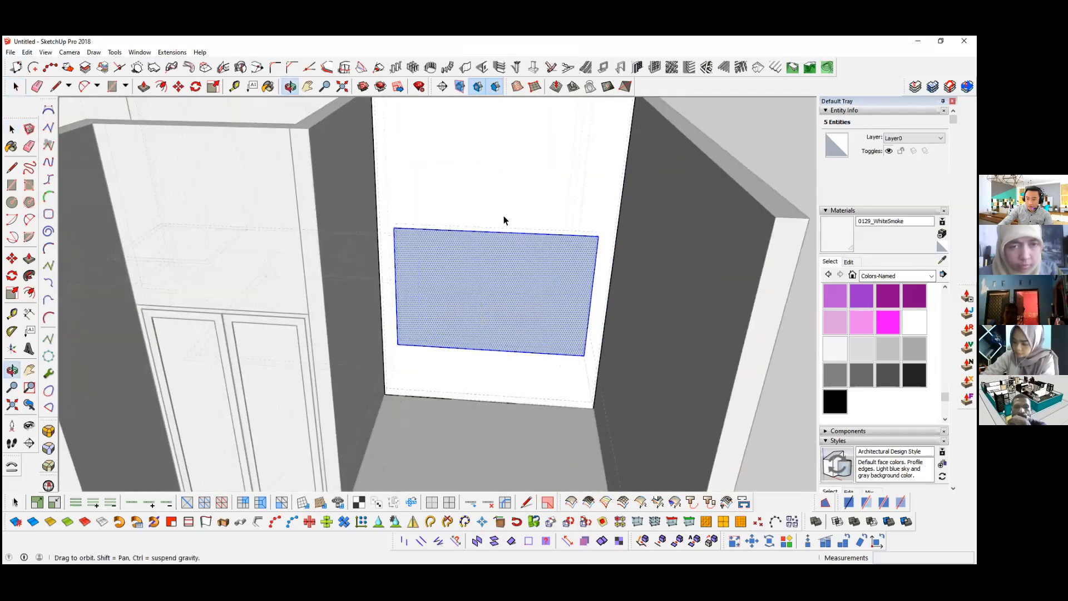
{"action": "scroll", "coordinate": [527, 232], "scroll_direction": "up", "scroll_amount": 1}
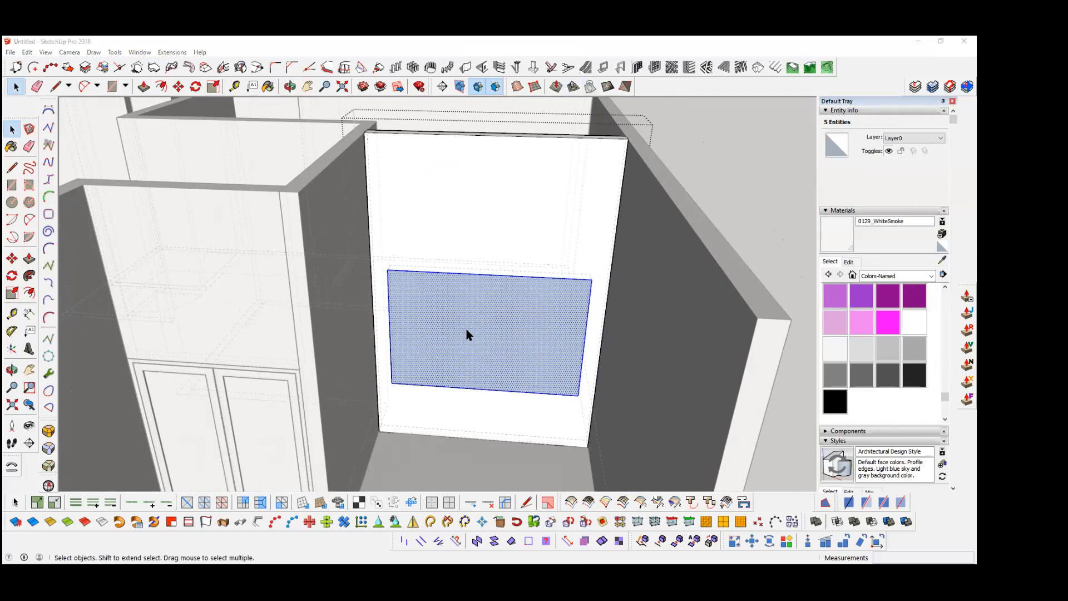
Step: Start the 1001bit panel divider on the window face with a rectangular frame, 1 row and 3 columns
{"action": "left_click", "coordinate": [488, 336]}
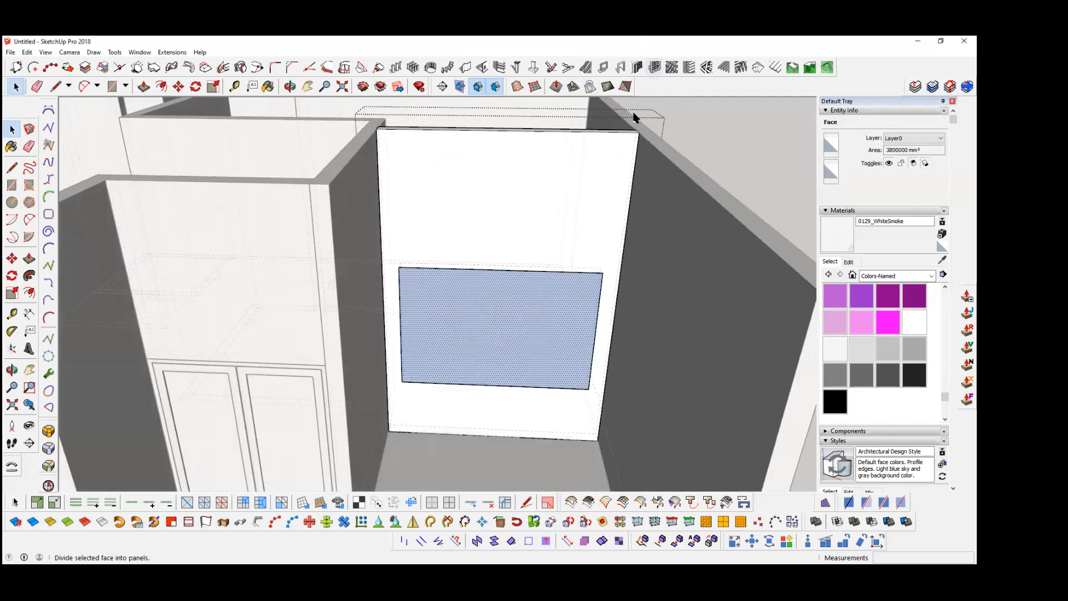
{"action": "left_click", "coordinate": [654, 68]}
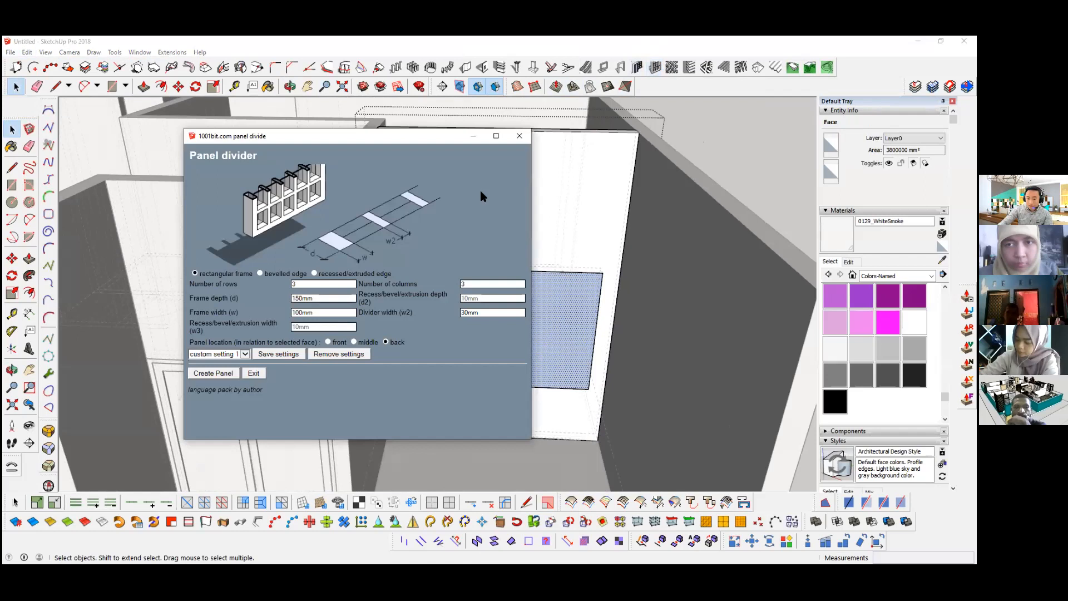
{"action": "left_click_drag", "start_coordinate": [327, 284], "coordinate": [252, 286]}
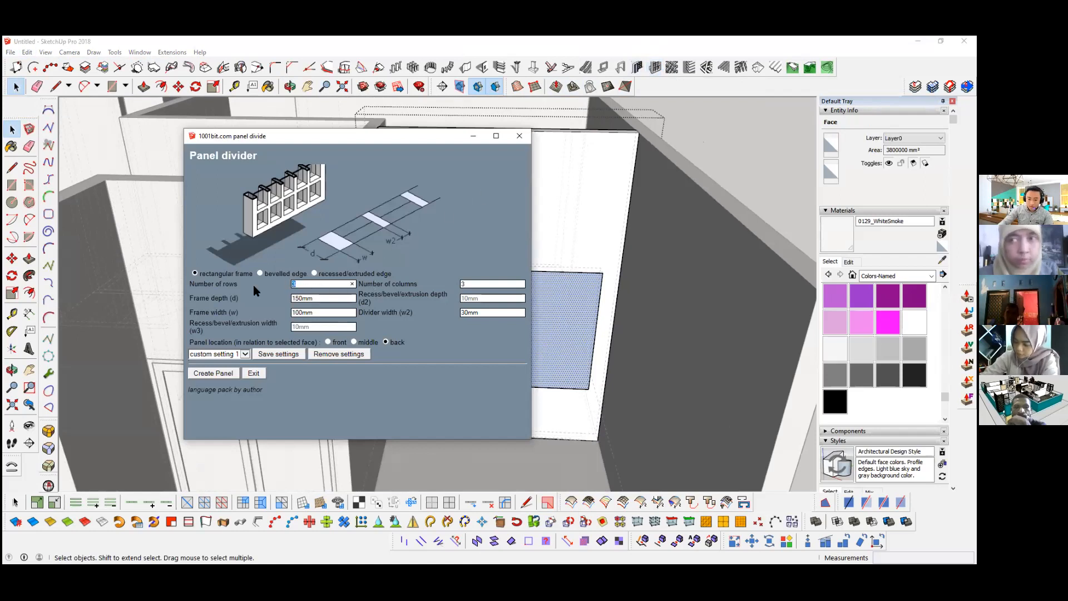
{"action": "type", "text": "1"}
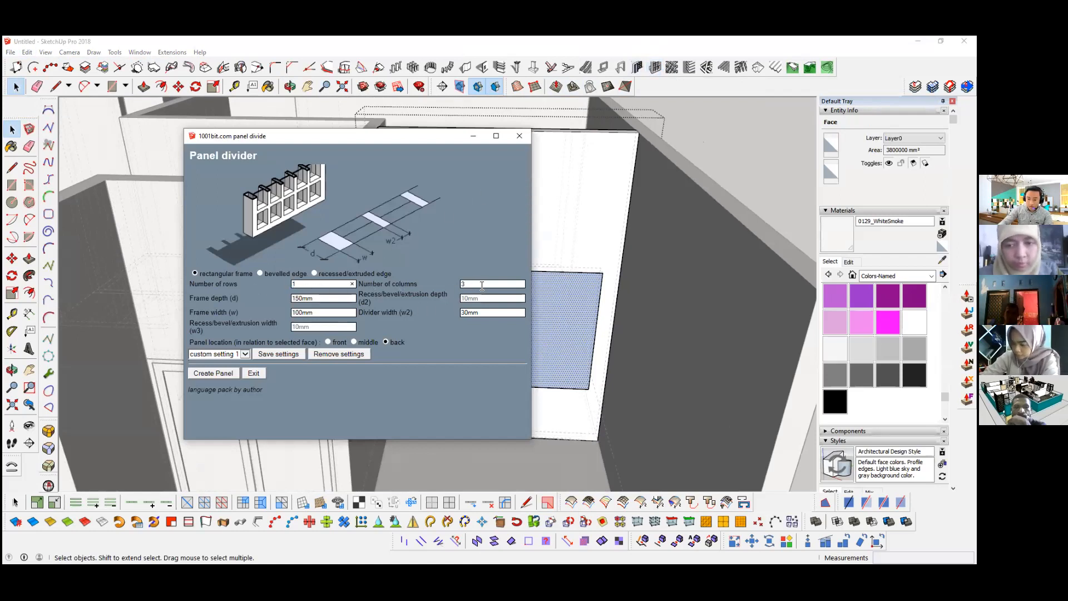
{"action": "key", "text": "Tab"}
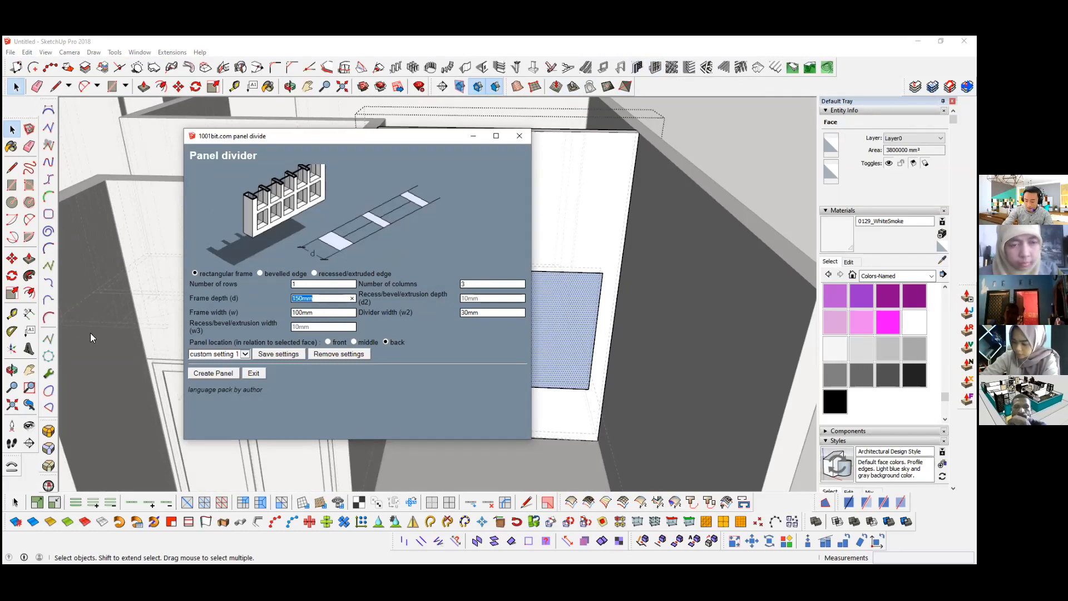
Step: Set the frame depth to 80, frame width to 40 and divider width to 40, and create the window panel
{"action": "key", "text": "Tab"}
{"action": "type", "text": "8"}
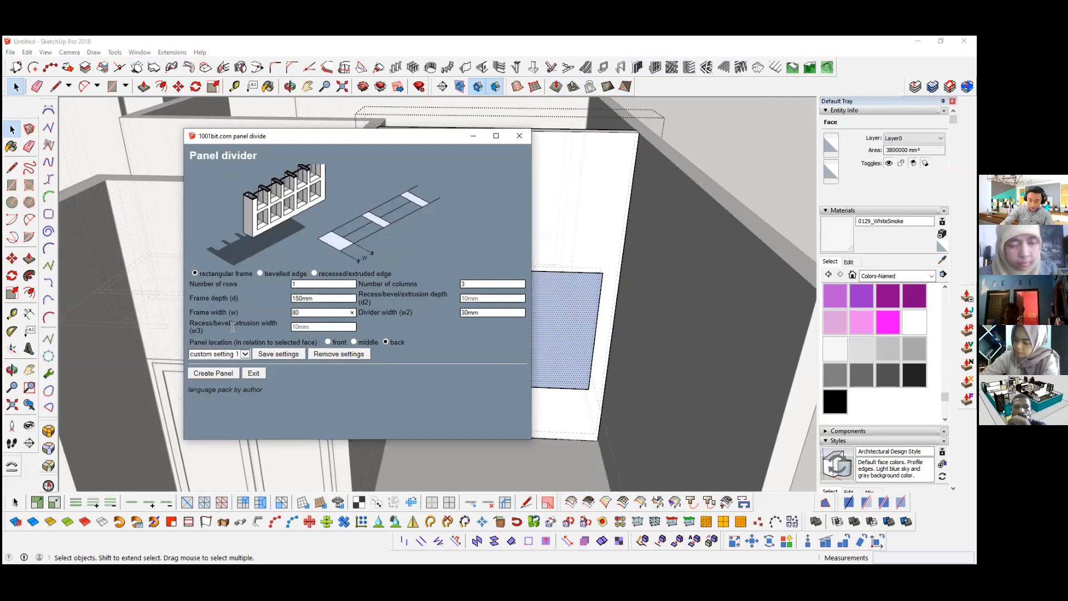
{"action": "key", "text": "shift+Tab"}
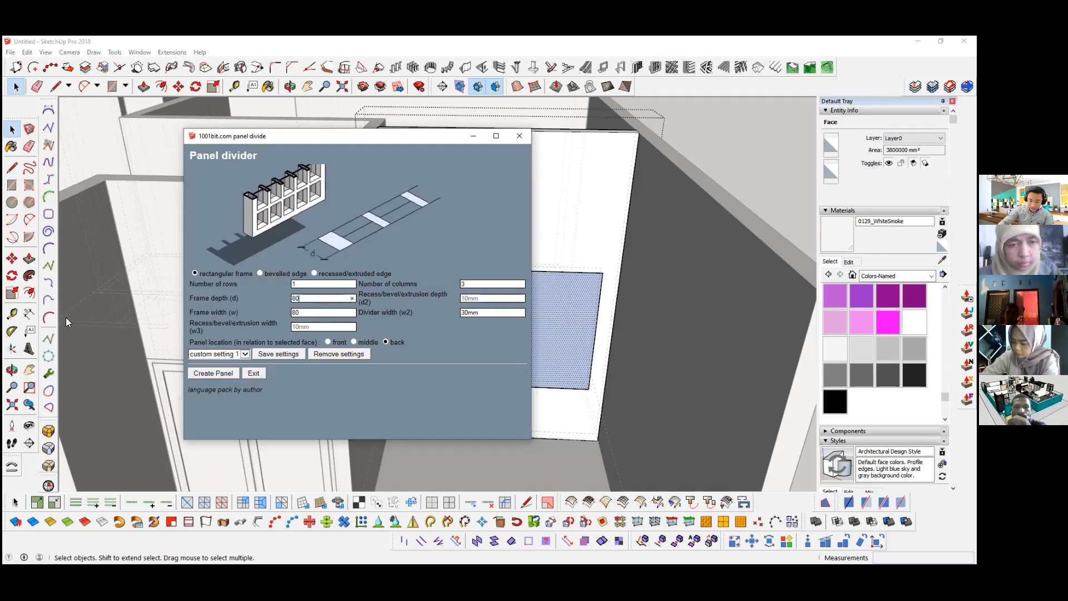
{"action": "key", "text": "Tab"}
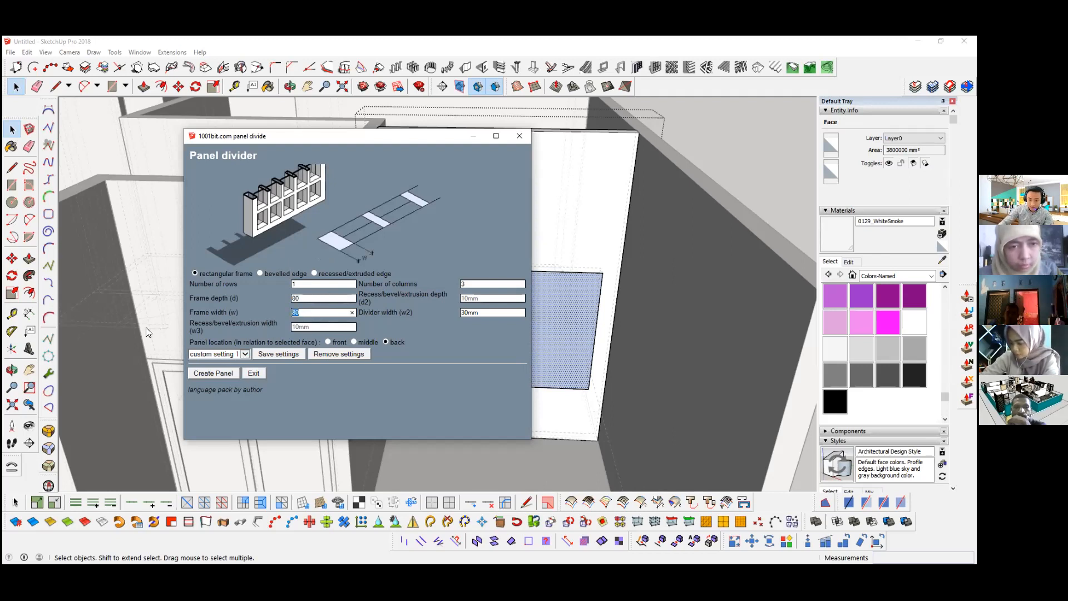
{"action": "type", "text": "40"}
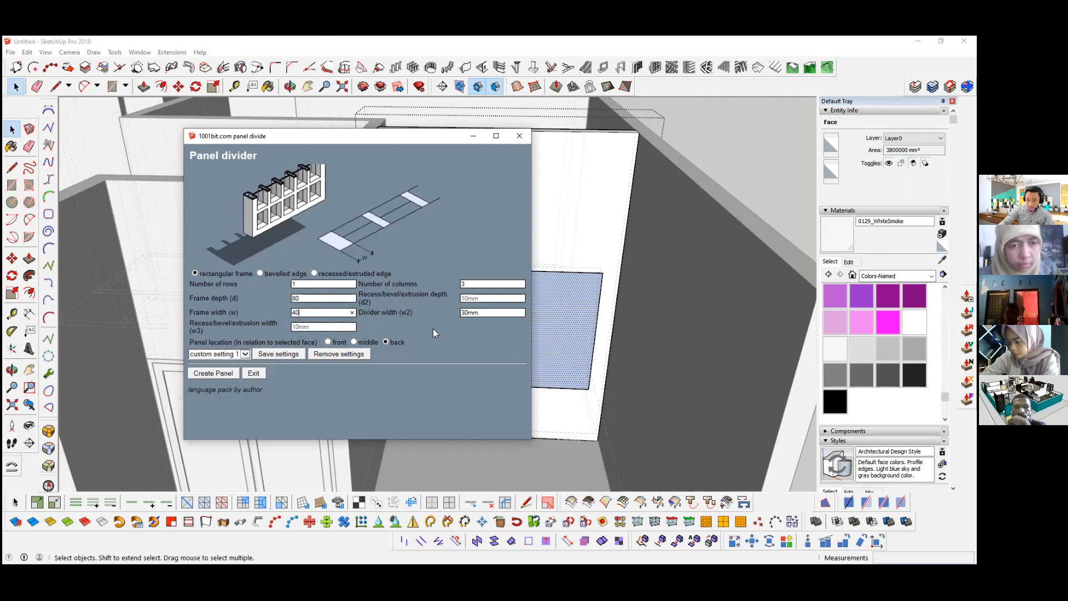
{"action": "key", "text": "Tab"}
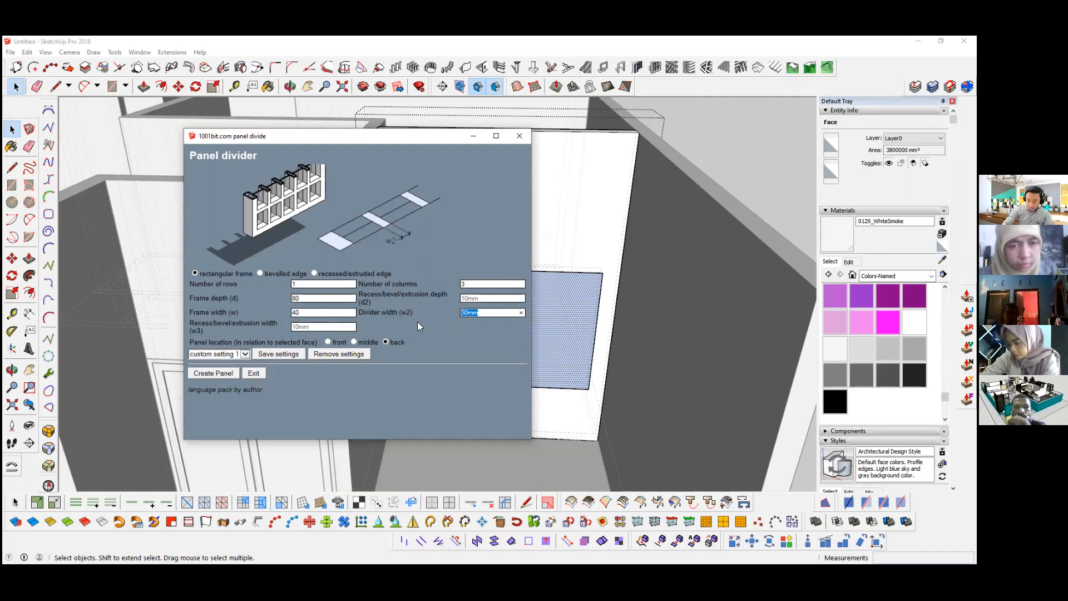
{"action": "type", "text": "40"}
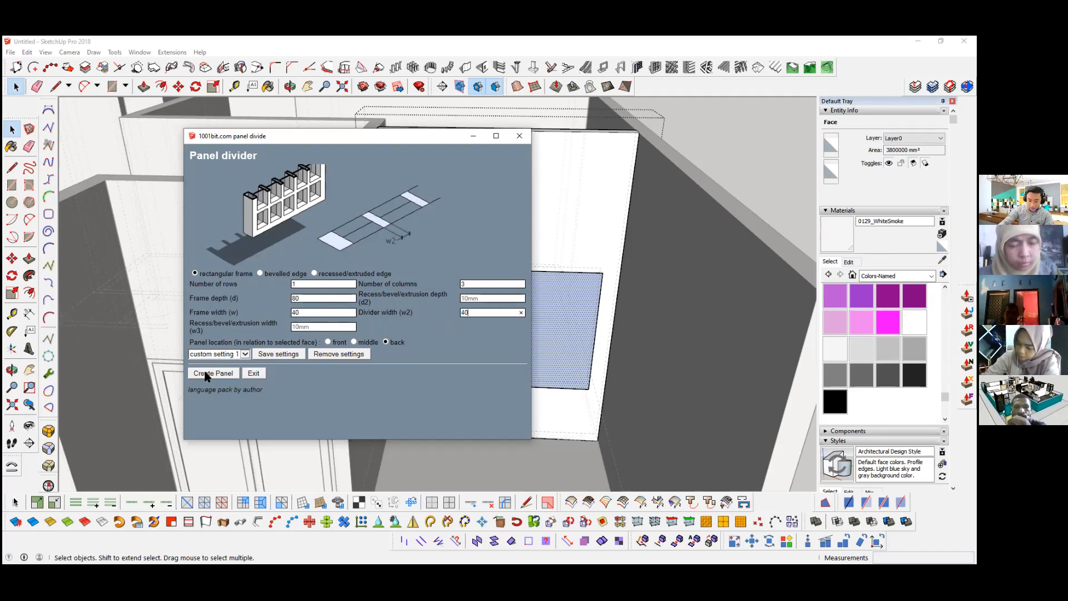
{"action": "middle_click_drag", "start_coordinate": [399, 301], "coordinate": [408, 279]}
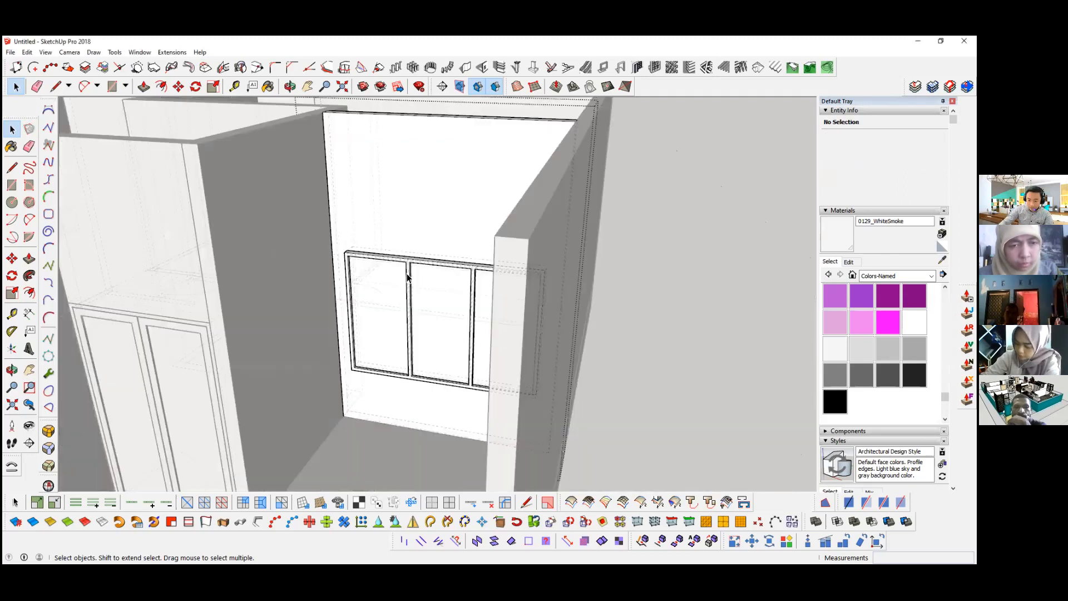
Step: Move the window frame by its upper corner back into the wall opening until its front is flush with the wall
{"action": "scroll", "coordinate": [408, 284], "scroll_direction": "up", "scroll_amount": 7}
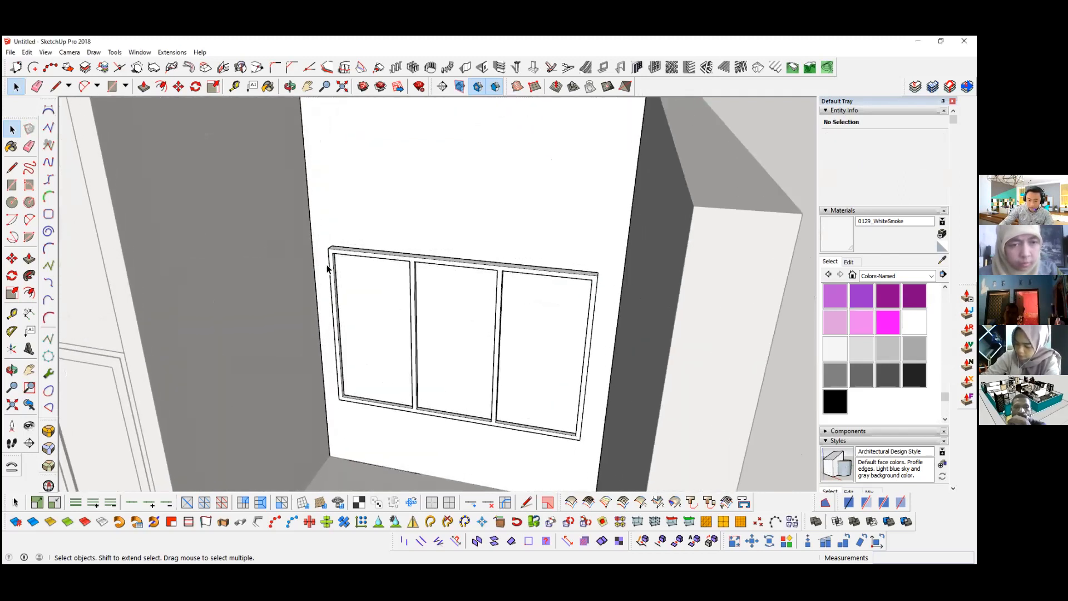
{"action": "middle_click_drag", "start_coordinate": [354, 389], "coordinate": [356, 394]}
{"action": "scroll", "coordinate": [340, 367], "scroll_direction": "up", "scroll_amount": 4}
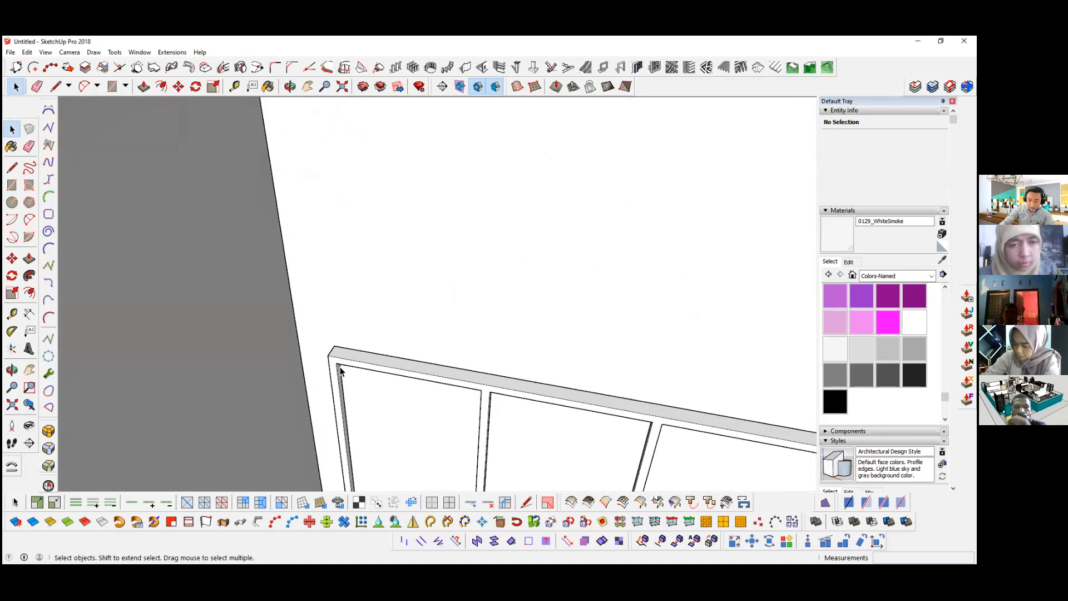
{"action": "key", "text": "m"}
{"action": "left_click", "coordinate": [322, 349]}
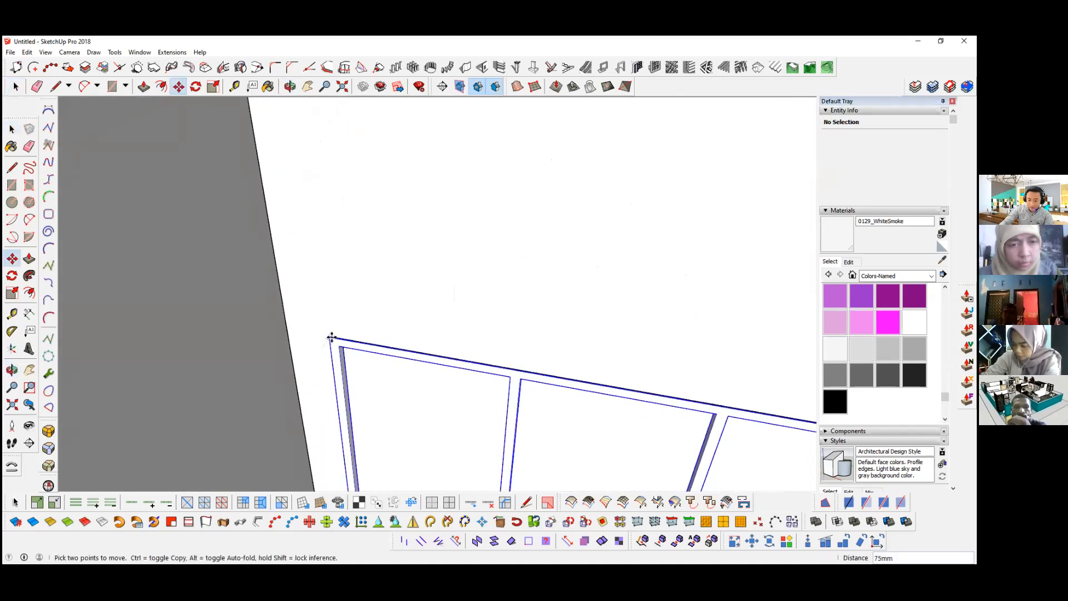
{"action": "left_click", "coordinate": [330, 336]}
{"action": "key", "text": "space"}
{"action": "scroll", "coordinate": [382, 236], "scroll_direction": "down", "scroll_amount": 10}
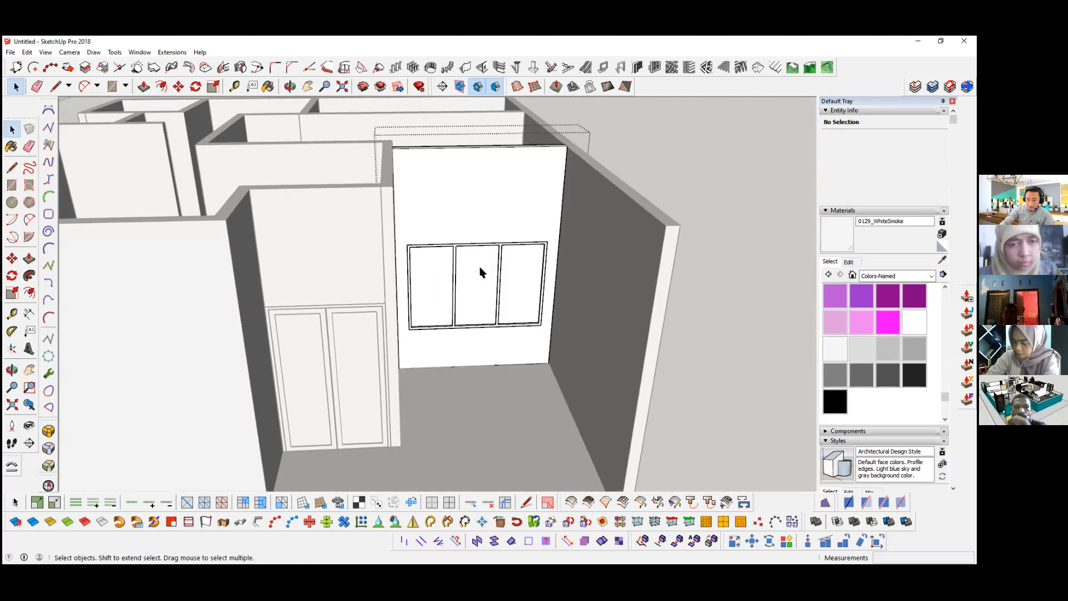
{"action": "scroll", "coordinate": [482, 272], "scroll_direction": "up", "scroll_amount": 2}
Step: Paint the window panes with the grey translucent glass from the Glass and Mirrors collection
{"action": "left_click", "coordinate": [480, 277]}
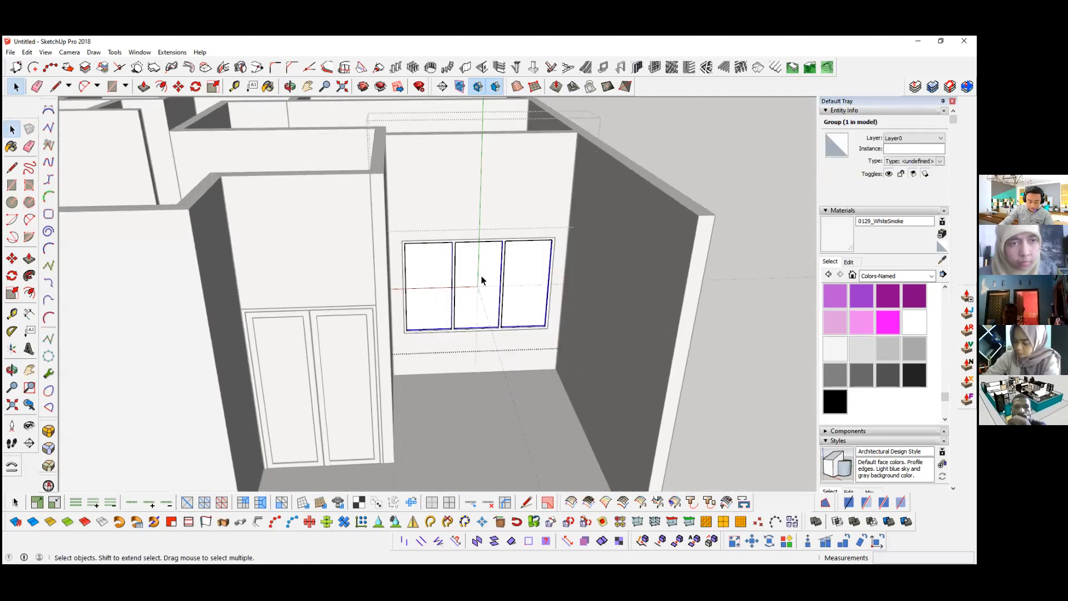
{"action": "key", "text": "b"}
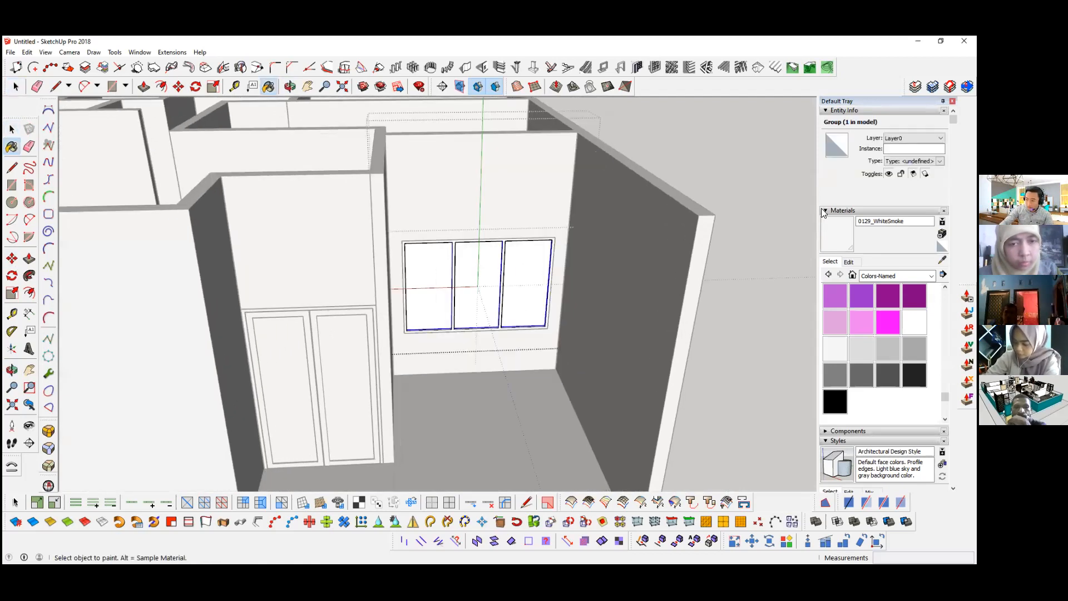
{"action": "left_click_drag", "start_coordinate": [724, 98], "coordinate": [724, 102]}
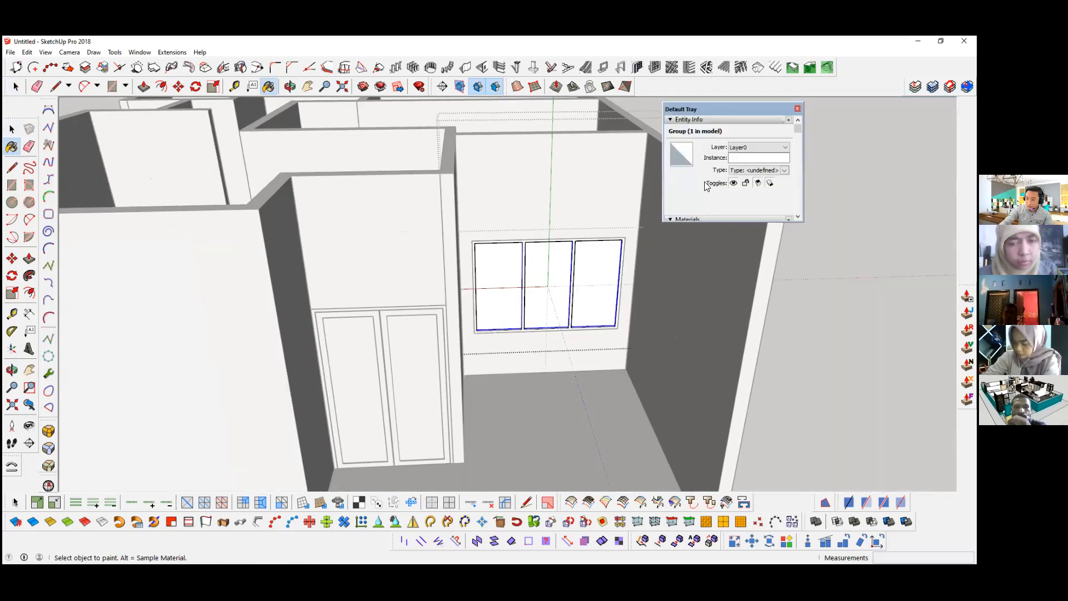
{"action": "left_click", "coordinate": [713, 219]}
{"action": "scroll", "coordinate": [716, 227], "scroll_direction": "down", "scroll_amount": 3}
{"action": "scroll", "coordinate": [721, 174], "scroll_direction": "up", "scroll_amount": 3}
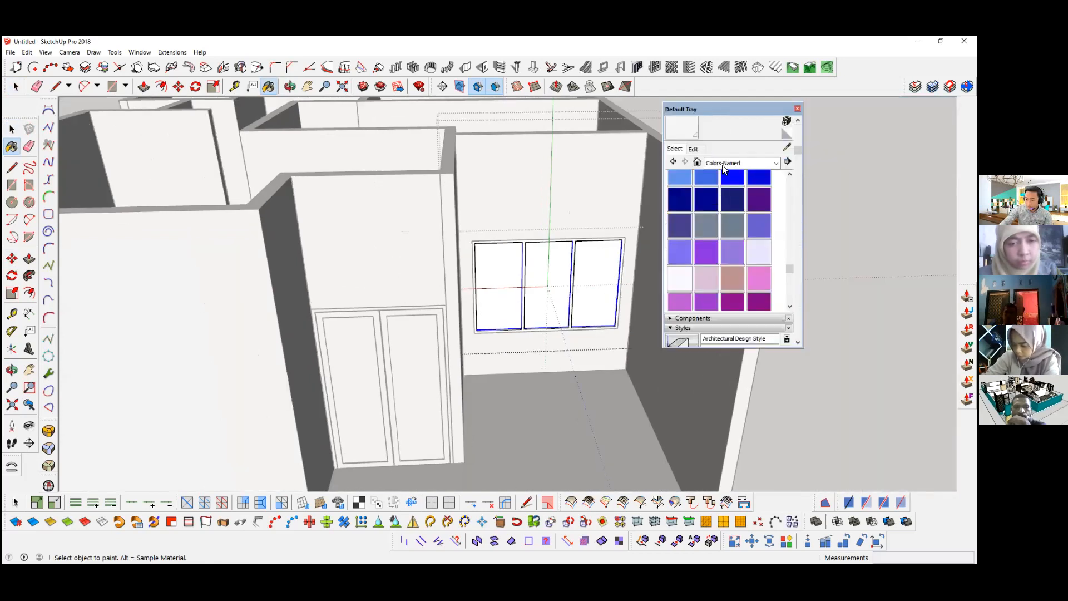
{"action": "left_click", "coordinate": [723, 163]}
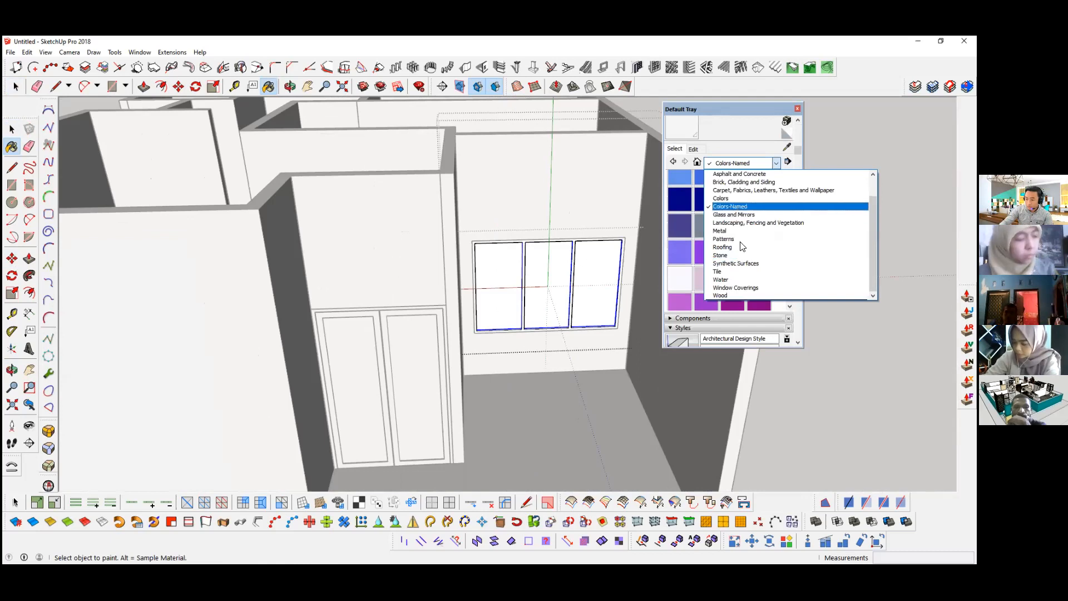
{"action": "left_click", "coordinate": [726, 215]}
{"action": "left_click", "coordinate": [757, 210]}
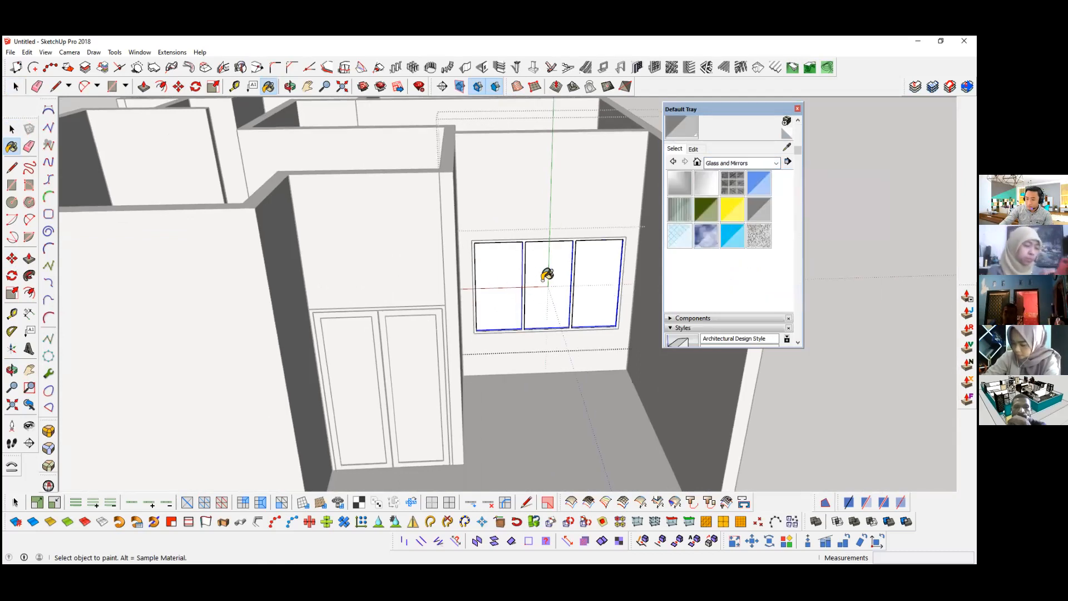
{"action": "scroll", "coordinate": [546, 276], "scroll_direction": "up", "scroll_amount": 3}
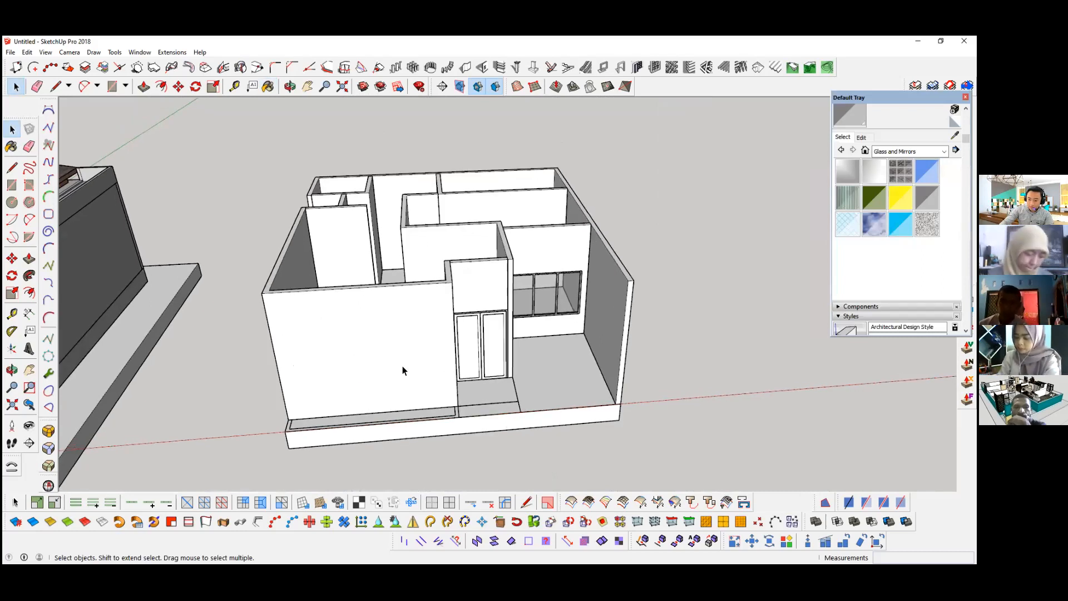
Step: Draw a door outline with the Line tool on the wall at the head of the steps, starting from the top step
{"action": "scroll", "coordinate": [386, 328], "scroll_direction": "up", "scroll_amount": 6}
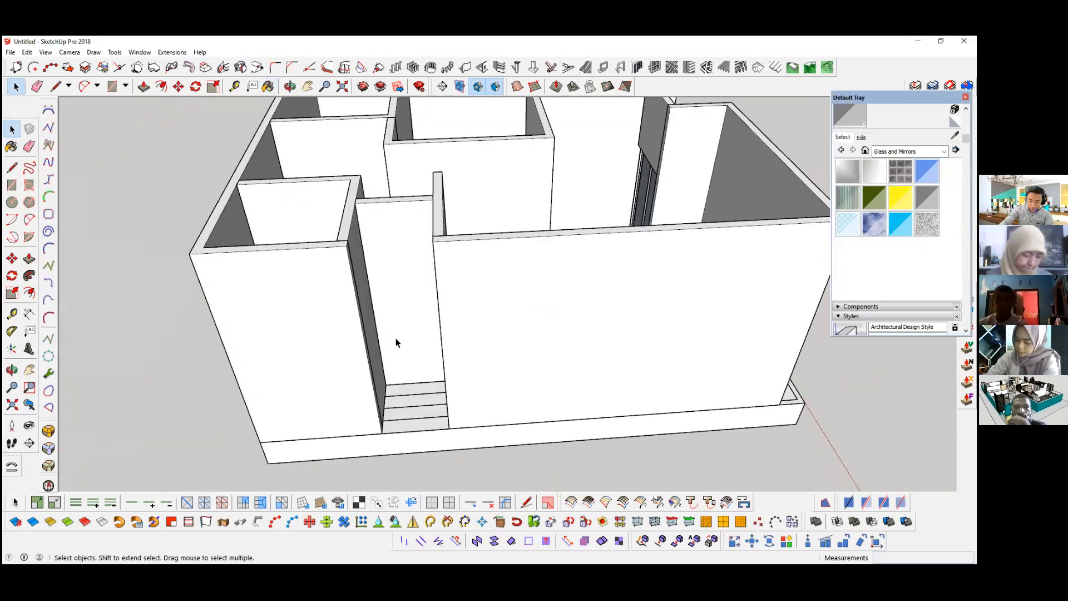
{"action": "scroll", "coordinate": [396, 338], "scroll_direction": "up", "scroll_amount": 3}
{"action": "scroll", "coordinate": [402, 400], "scroll_direction": "up", "scroll_amount": 4}
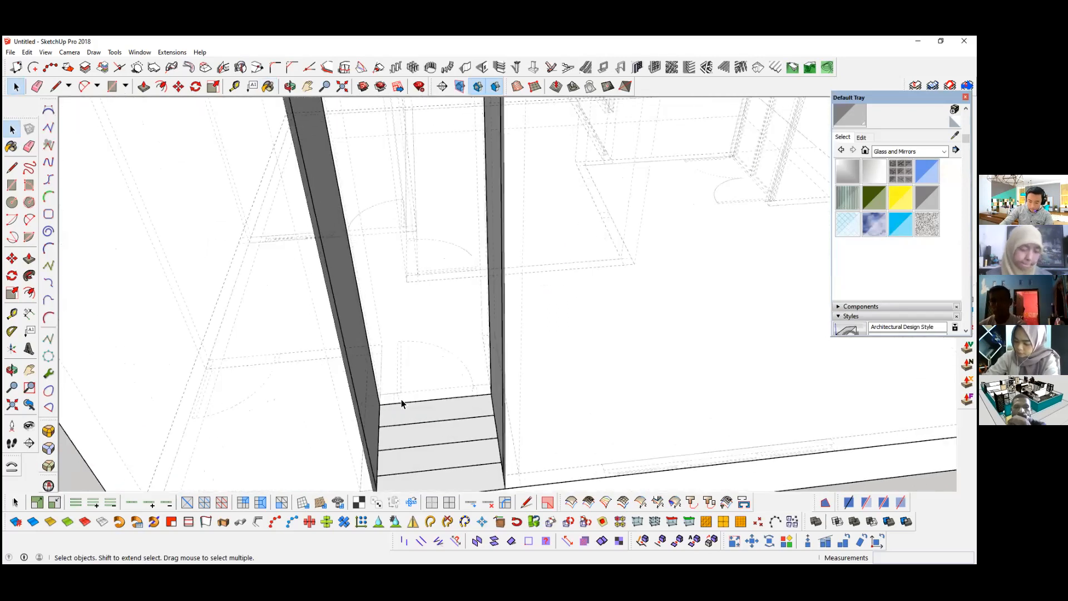
{"action": "key", "text": "l"}
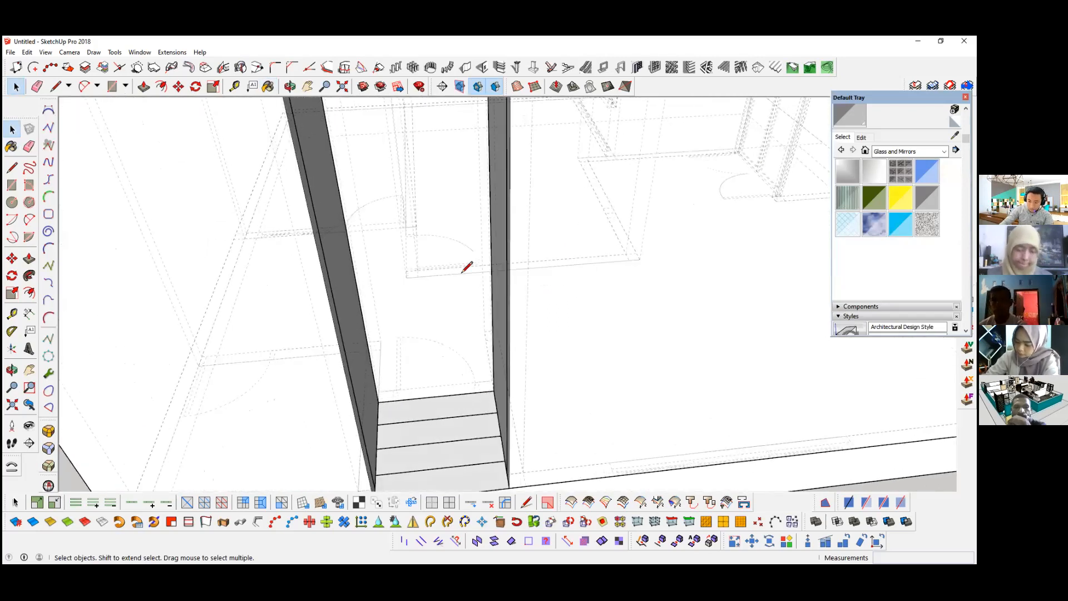
{"action": "left_click", "coordinate": [479, 392]}
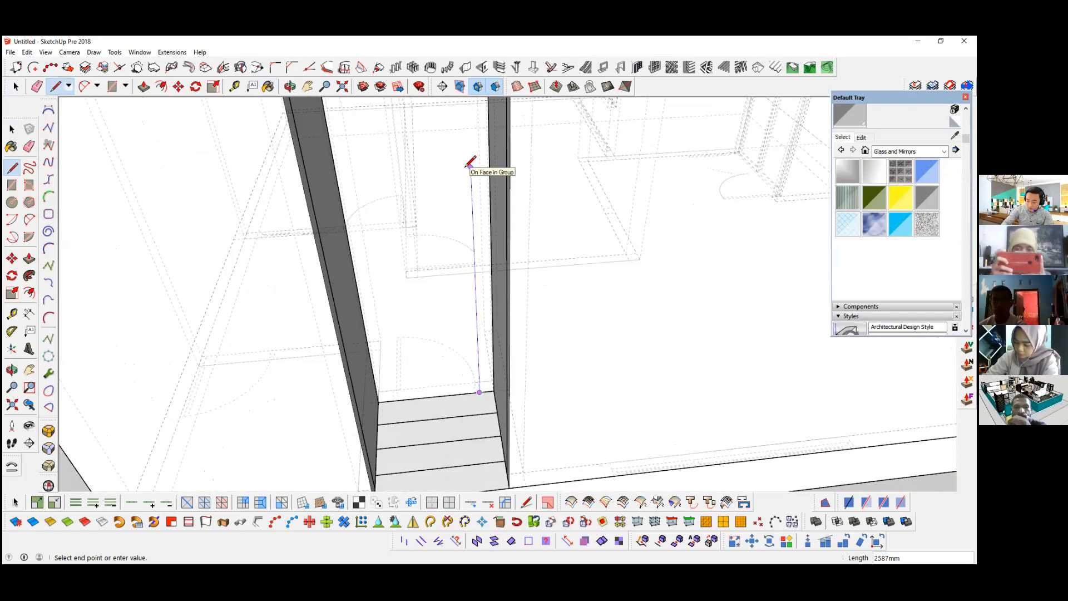
{"action": "key", "text": "Return"}
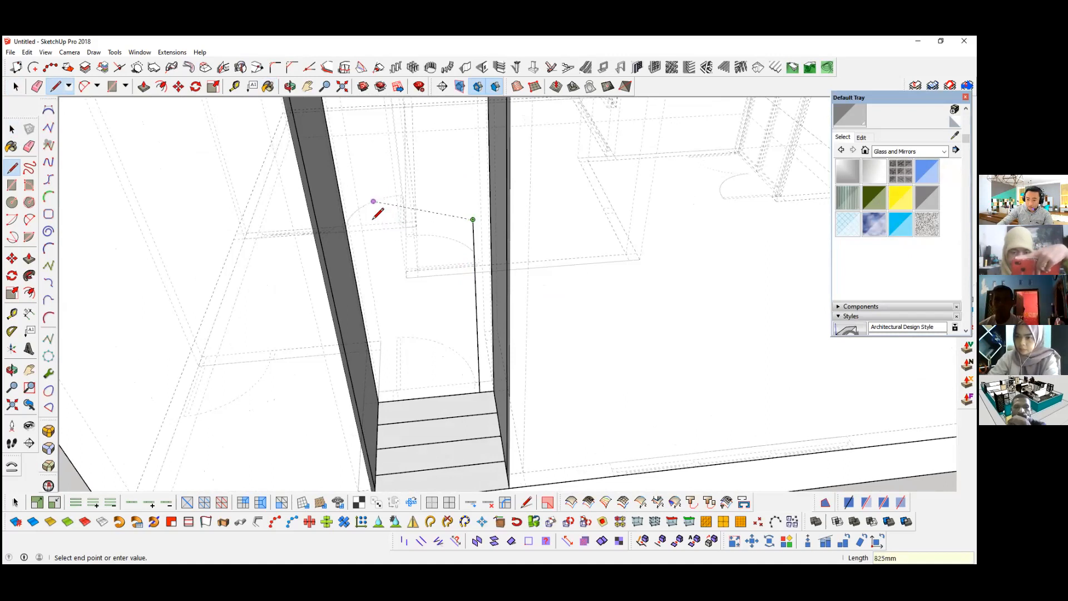
{"action": "key", "text": "shift"}
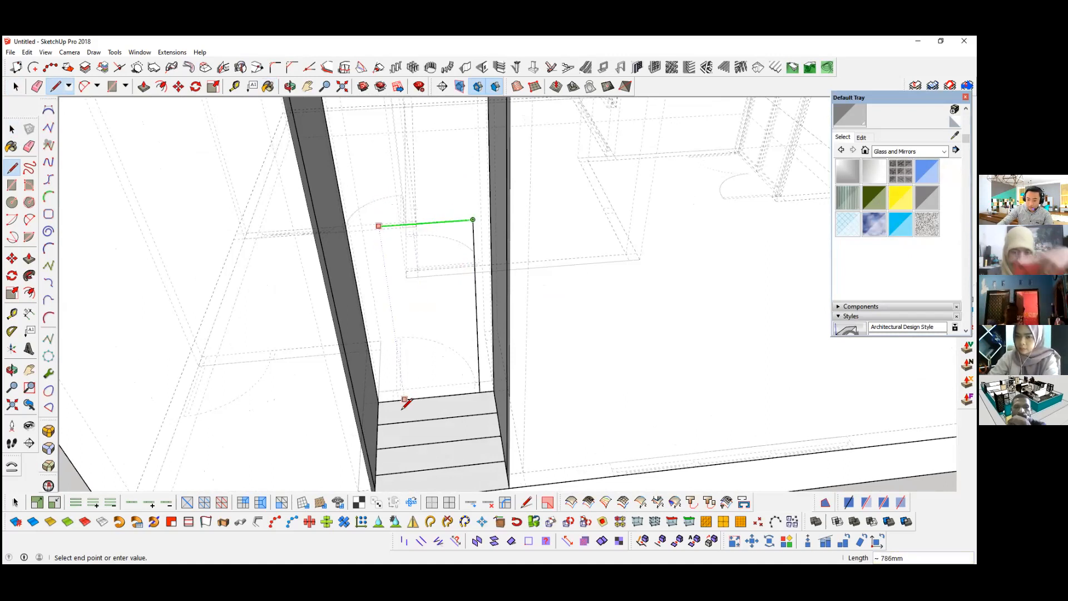
{"action": "left_click", "coordinate": [393, 400]}
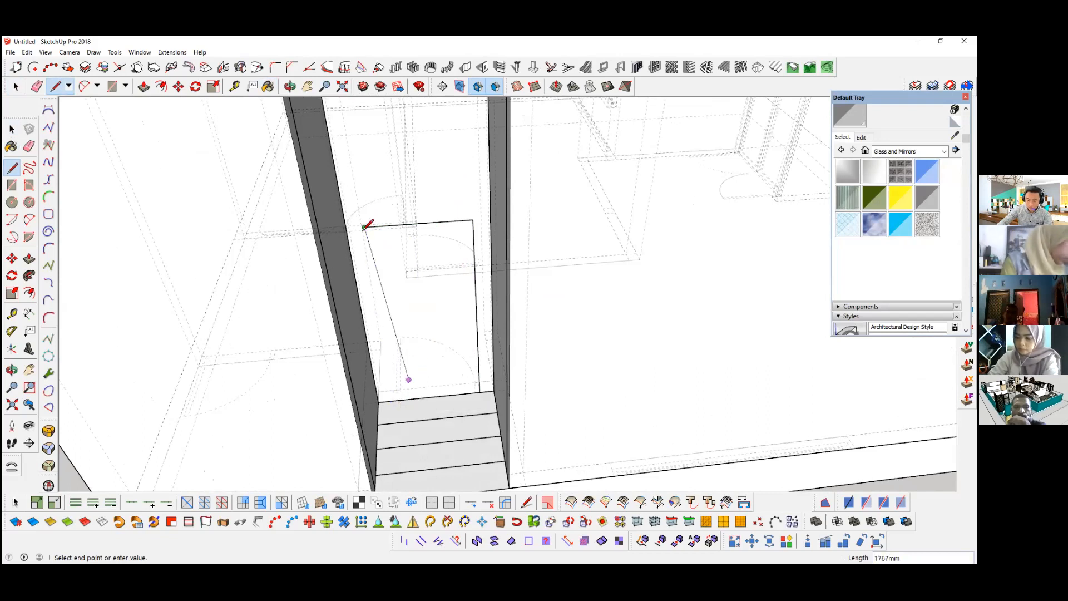
{"action": "left_click", "coordinate": [393, 399]}
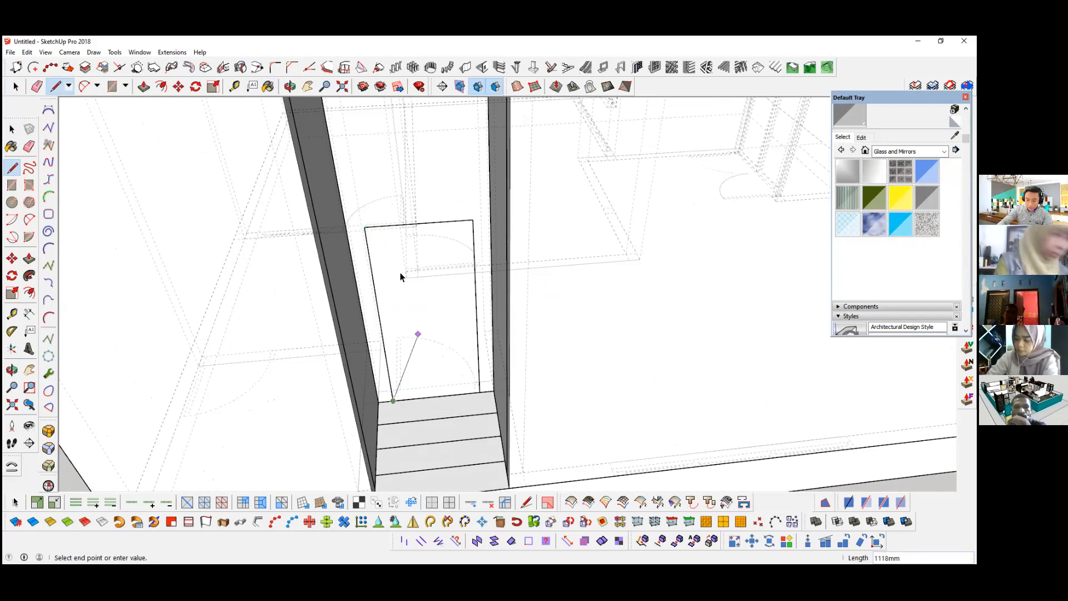
{"action": "key", "text": "space"}
{"action": "left_click", "coordinate": [386, 381]}
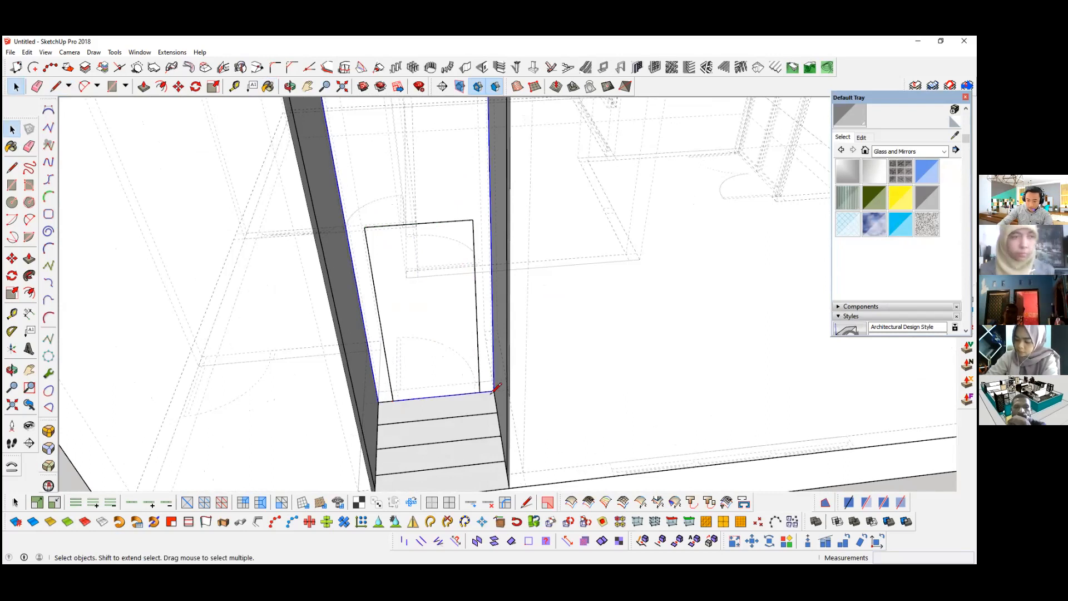
Step: Cut the door rectangle together with its edges from the wall above the steps
{"action": "left_click", "coordinate": [449, 358]}
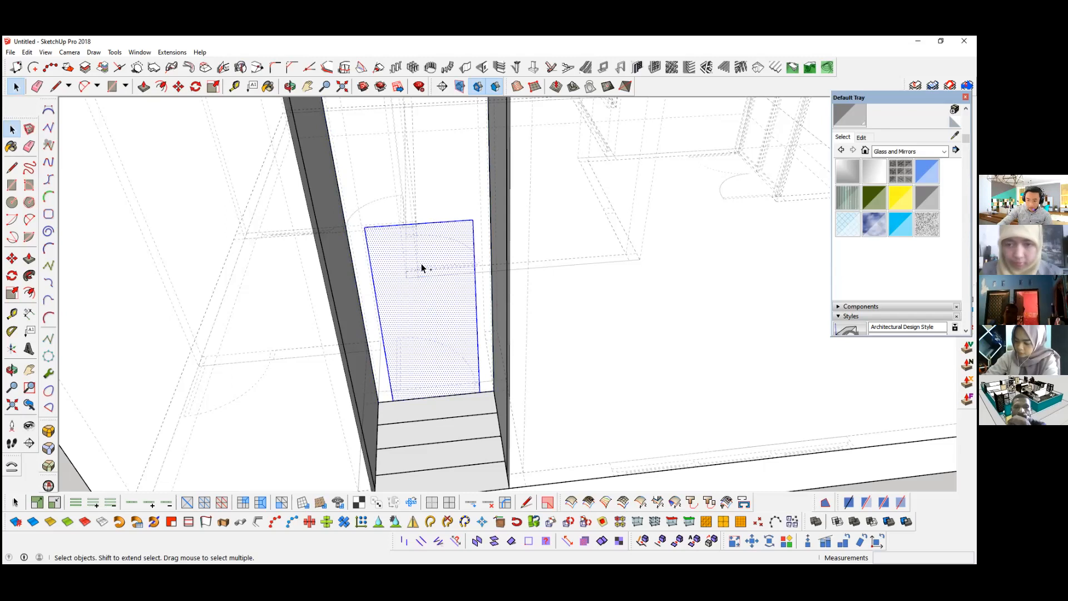
{"action": "key", "text": "Delete"}
{"action": "scroll", "coordinate": [440, 350], "scroll_direction": "down", "scroll_amount": 5}
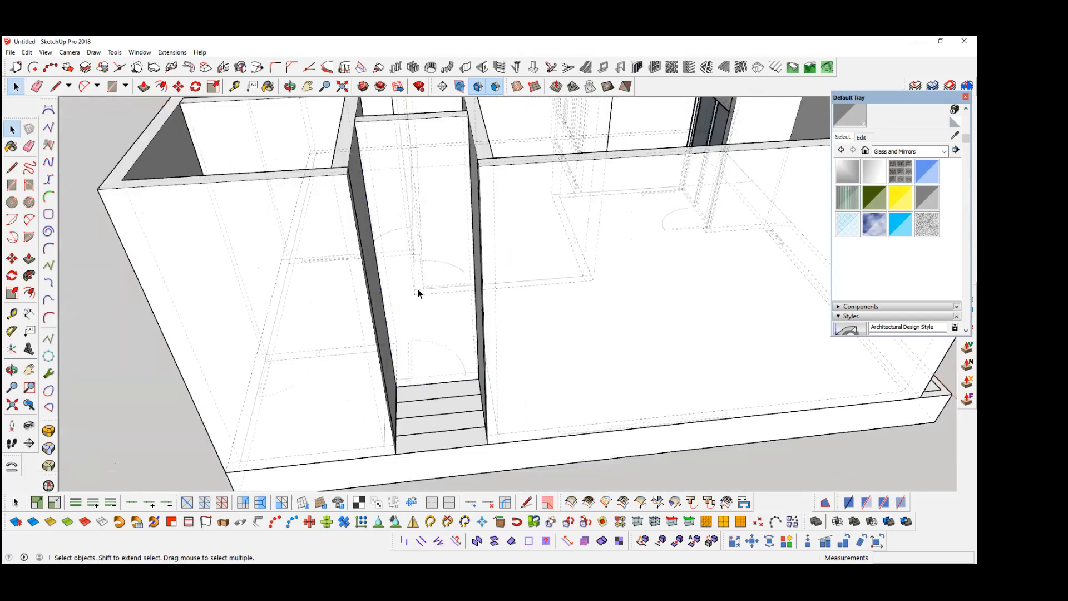
{"action": "scroll", "coordinate": [418, 289], "scroll_direction": "up", "scroll_amount": 3}
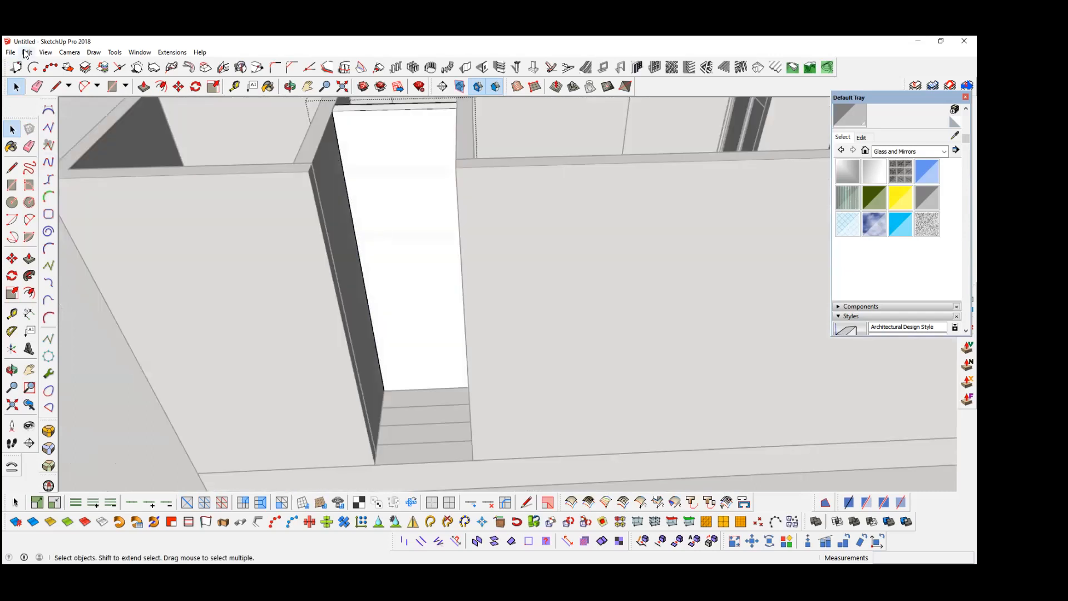
Step: Paste the door rectangle in place on the wall above the steps and push it through 150 mm to cut the doorway
{"action": "left_click", "coordinate": [25, 54]}
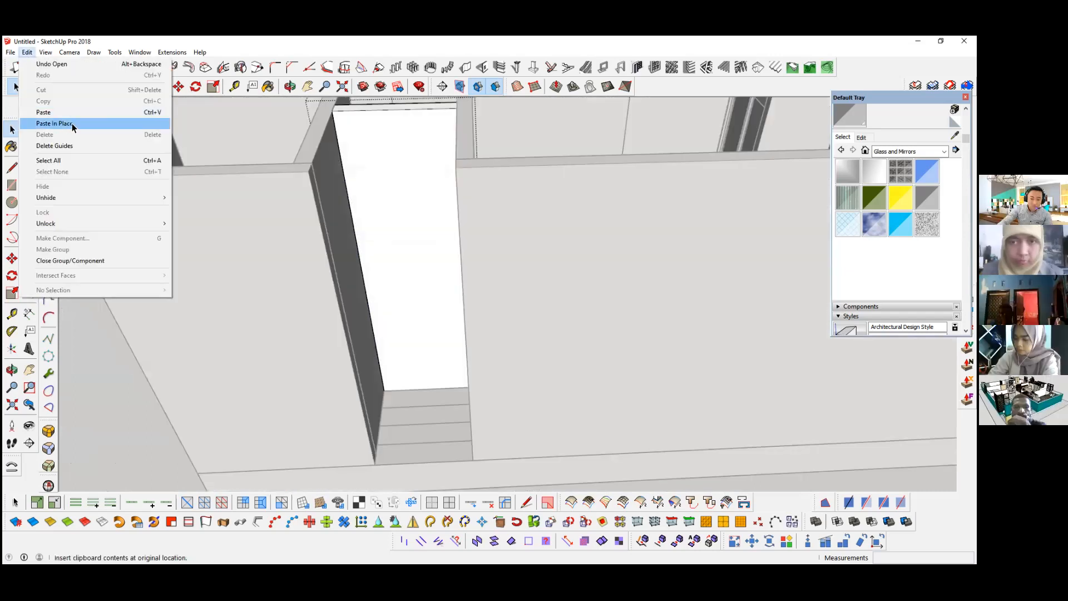
{"action": "left_click", "coordinate": [72, 122]}
{"action": "scroll", "coordinate": [427, 338], "scroll_direction": "up", "scroll_amount": 2}
{"action": "key", "text": "p"}
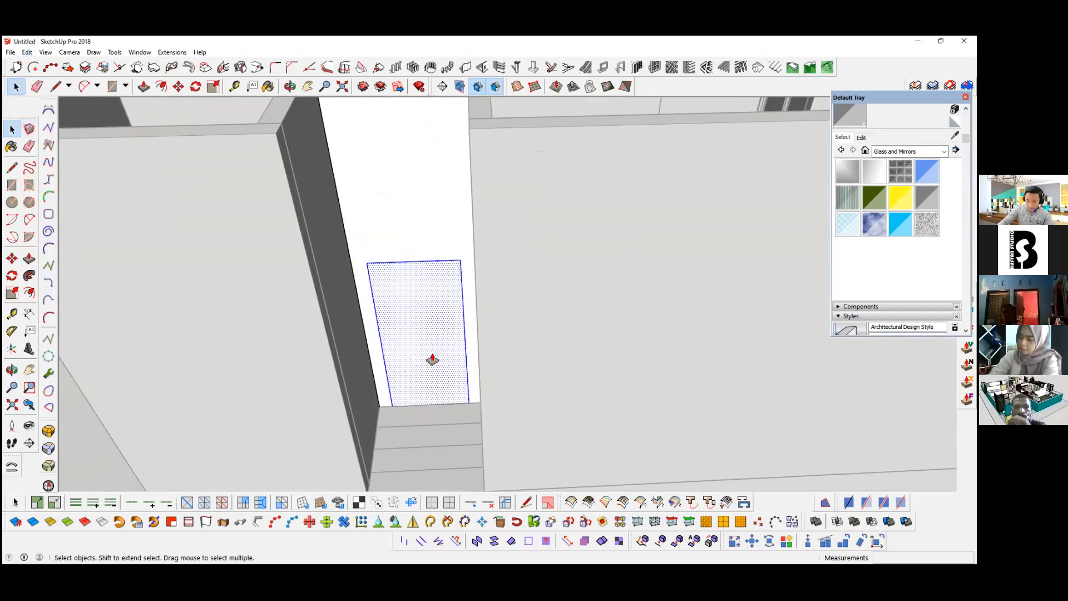
{"action": "scroll", "coordinate": [432, 355], "scroll_direction": "up", "scroll_amount": 1}
{"action": "left_click", "coordinate": [432, 355]}
{"action": "left_click", "coordinate": [440, 327]}
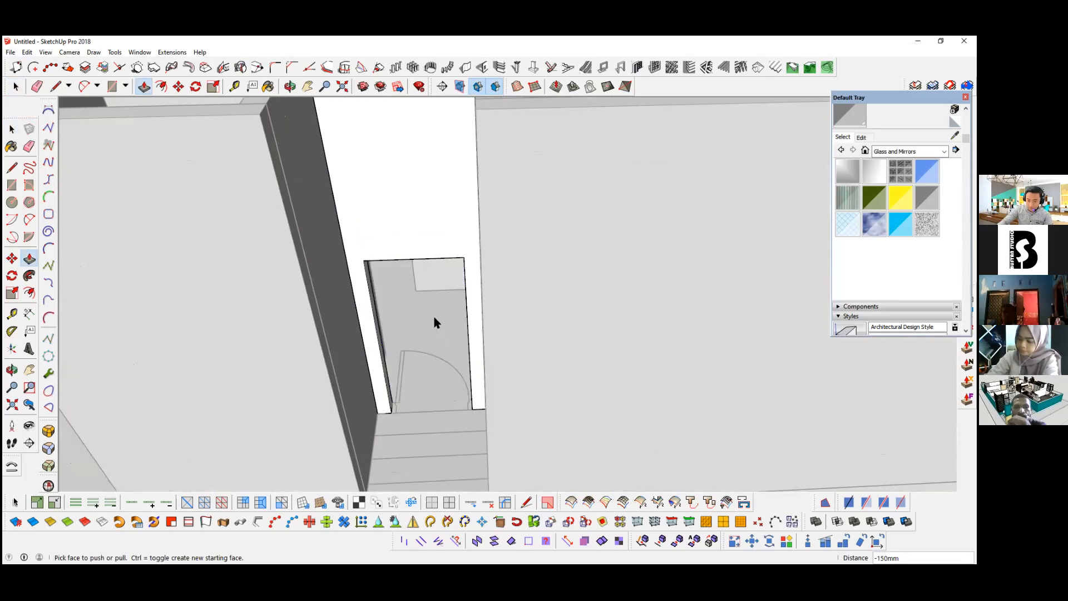
Step: Group the geometry of the wall above the steps together with its door opening
{"action": "key", "text": "space"}
{"action": "triple_click", "coordinate": [371, 185]}
{"action": "right_click", "coordinate": [371, 185]}
{"action": "left_click", "coordinate": [420, 141]}
{"action": "middle_click_drag", "start_coordinate": [384, 207], "coordinate": [416, 275]}
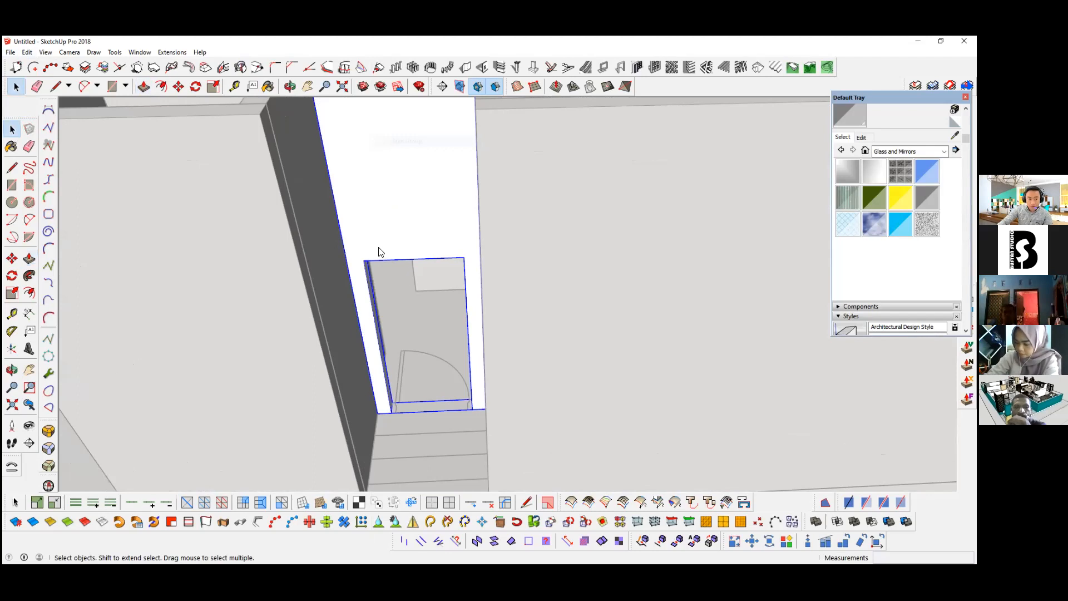
Step: Paste the door rectangle in place in the opening and generate a rectangular door frame from it, 80 mm deep, 40 mm wide, located at the back
{"action": "left_click", "coordinate": [26, 51]}
{"action": "key", "text": "Return"}
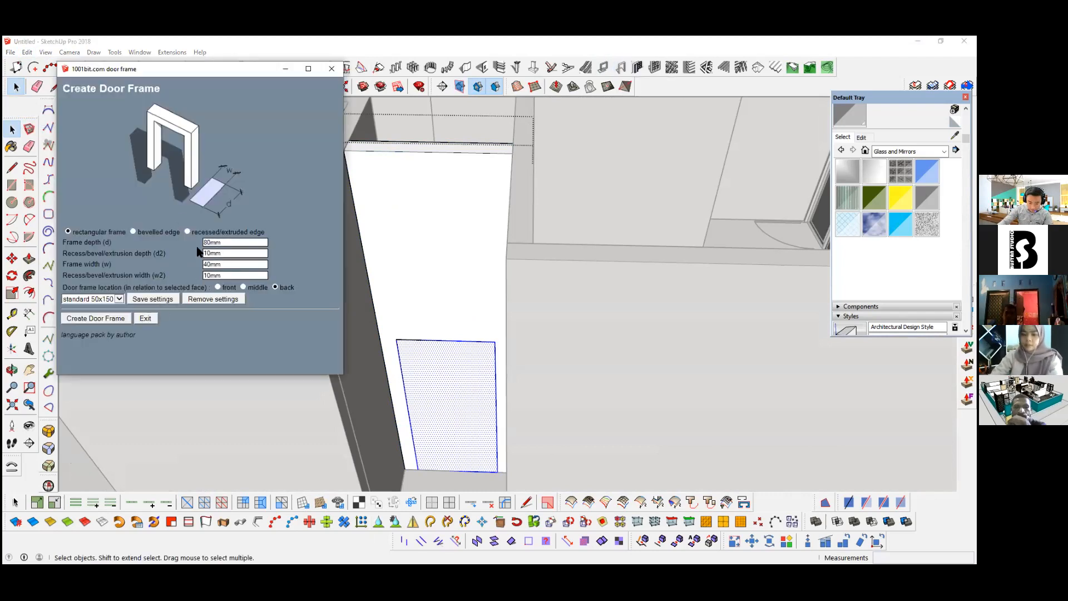
{"action": "left_click", "coordinate": [96, 318]}
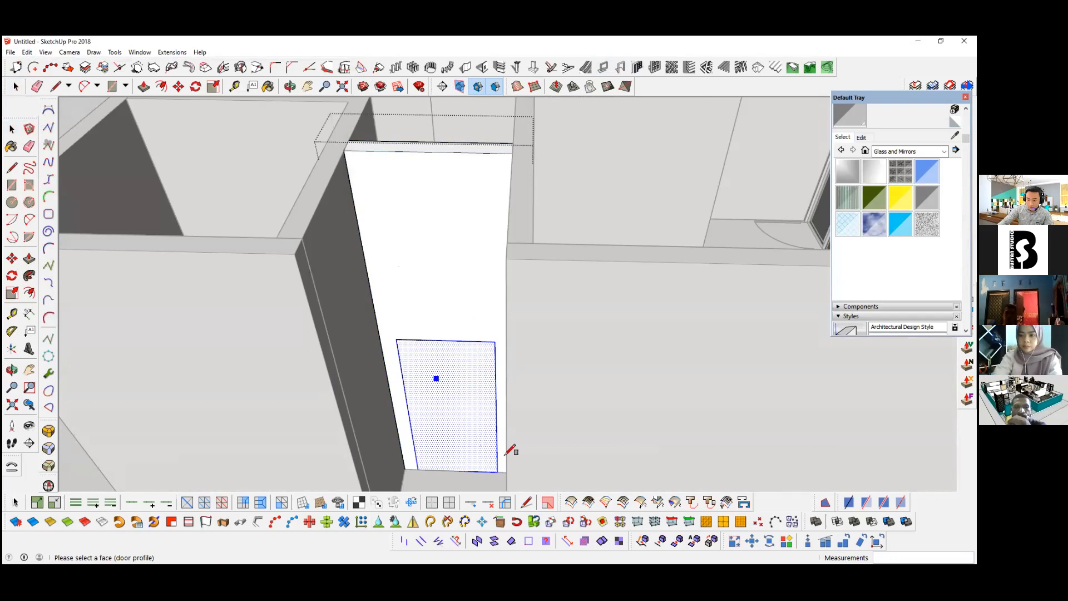
{"action": "left_click", "coordinate": [482, 398]}
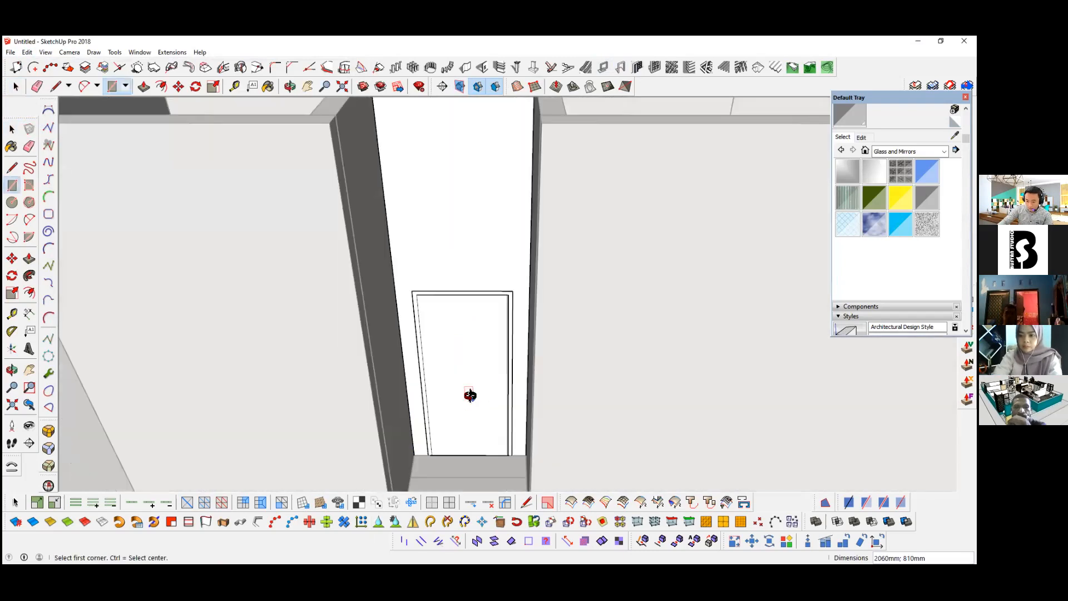
Step: Draw a rectangle filling the inside of the door frame down to the top step and make it a group
{"action": "left_click", "coordinate": [417, 290]}
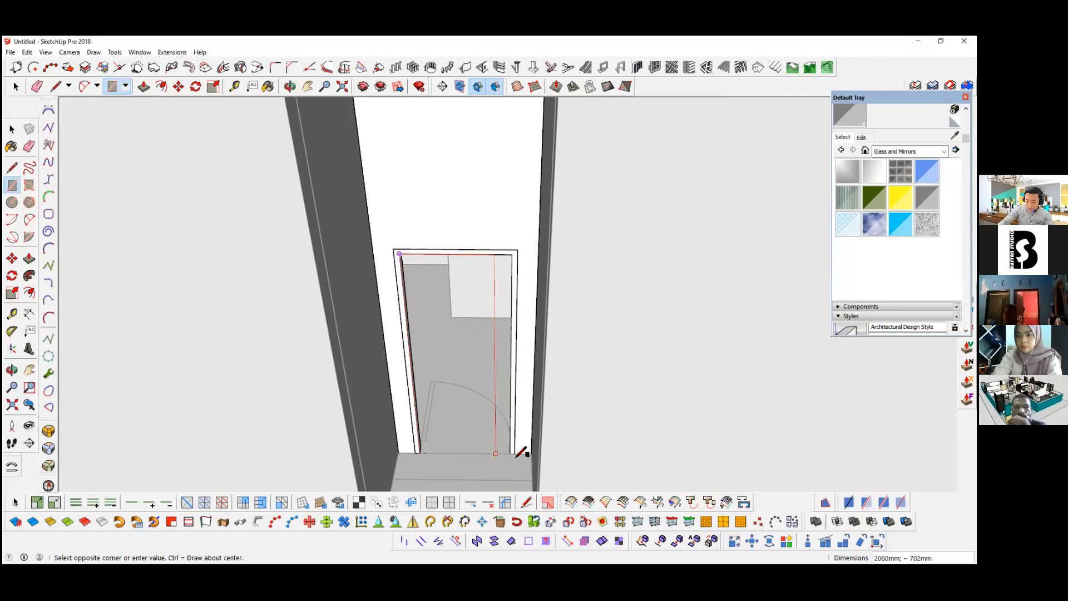
{"action": "middle_click_drag", "start_coordinate": [516, 458], "coordinate": [516, 454]}
{"action": "left_click", "coordinate": [516, 454]}
{"action": "key", "text": "space"}
{"action": "double_click", "coordinate": [440, 378]}
{"action": "right_click", "coordinate": [440, 379]}
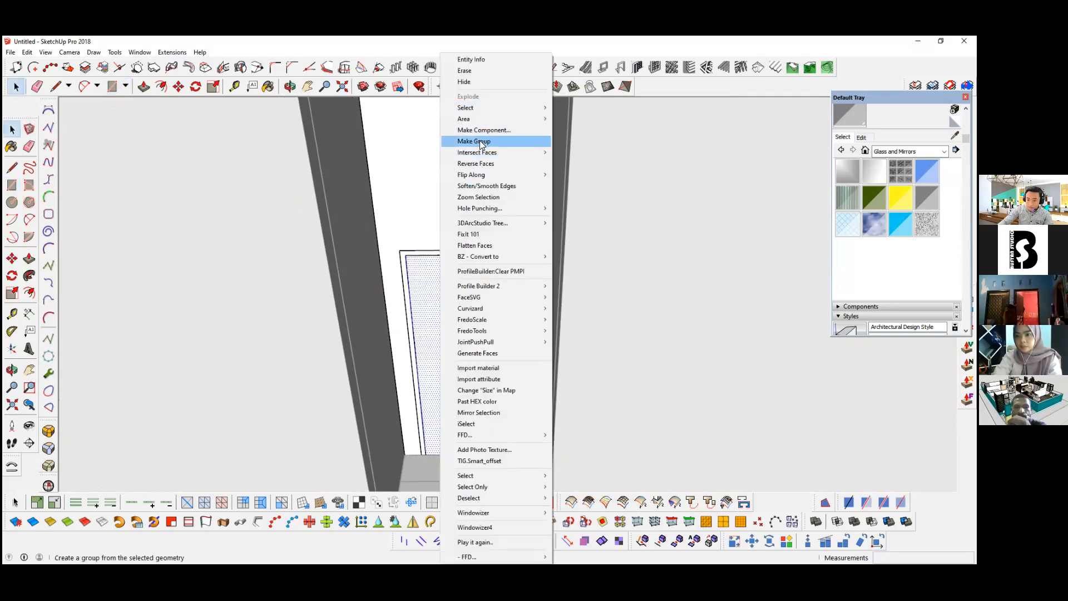
{"action": "left_click", "coordinate": [480, 142]}
Step: Open the door leaf group and extrude its face 40 mm with Push/Pull
{"action": "scroll", "coordinate": [477, 391], "scroll_direction": "up", "scroll_amount": 1}
{"action": "scroll", "coordinate": [436, 342], "scroll_direction": "up", "scroll_amount": 2}
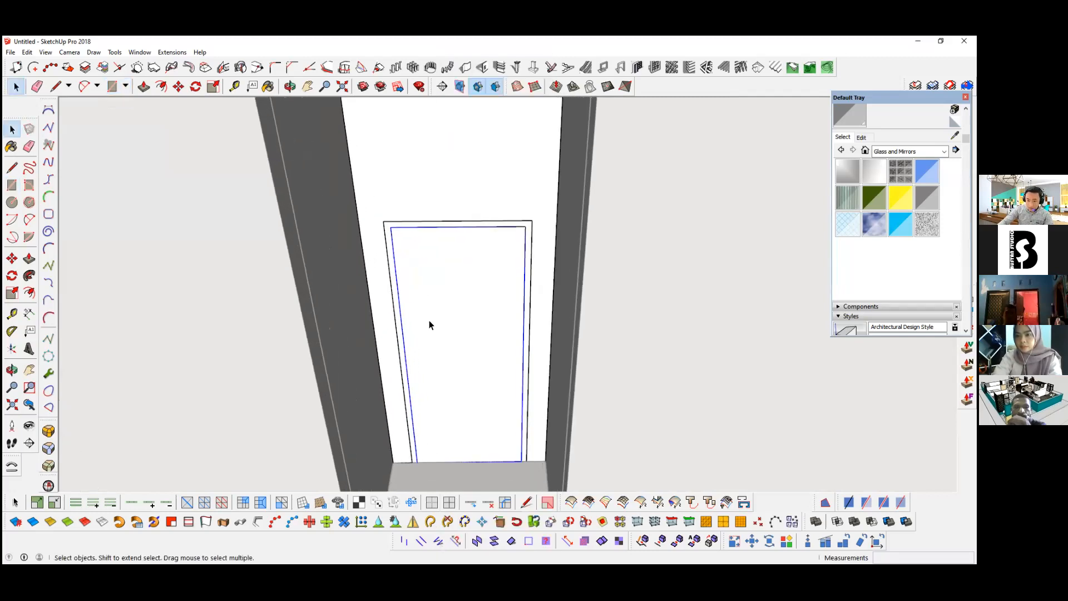
{"action": "double_click", "coordinate": [433, 355]}
{"action": "key", "text": "p"}
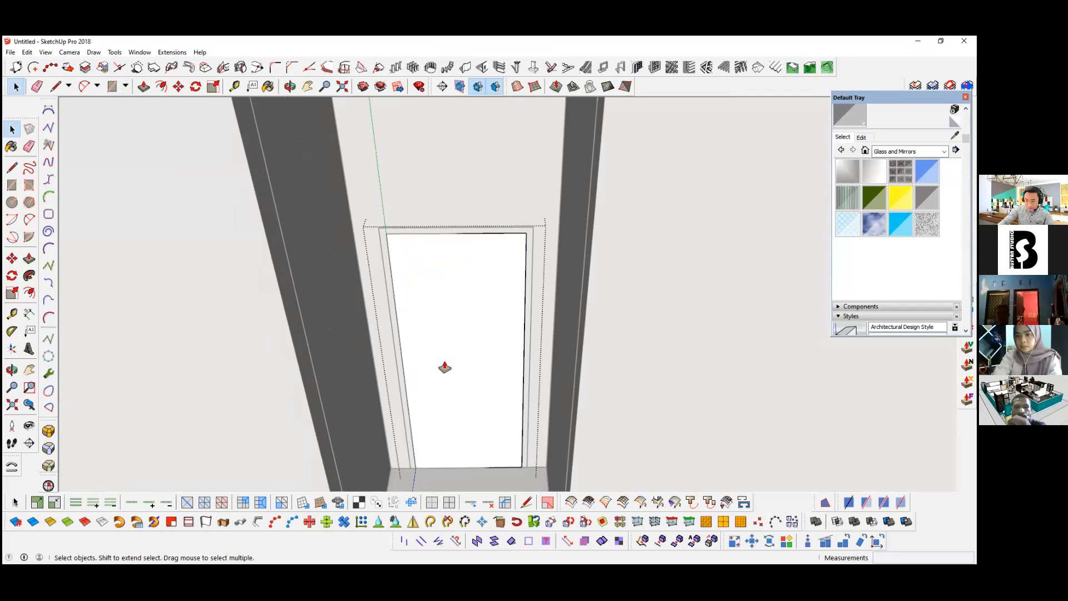
{"action": "type", "text": "40"}
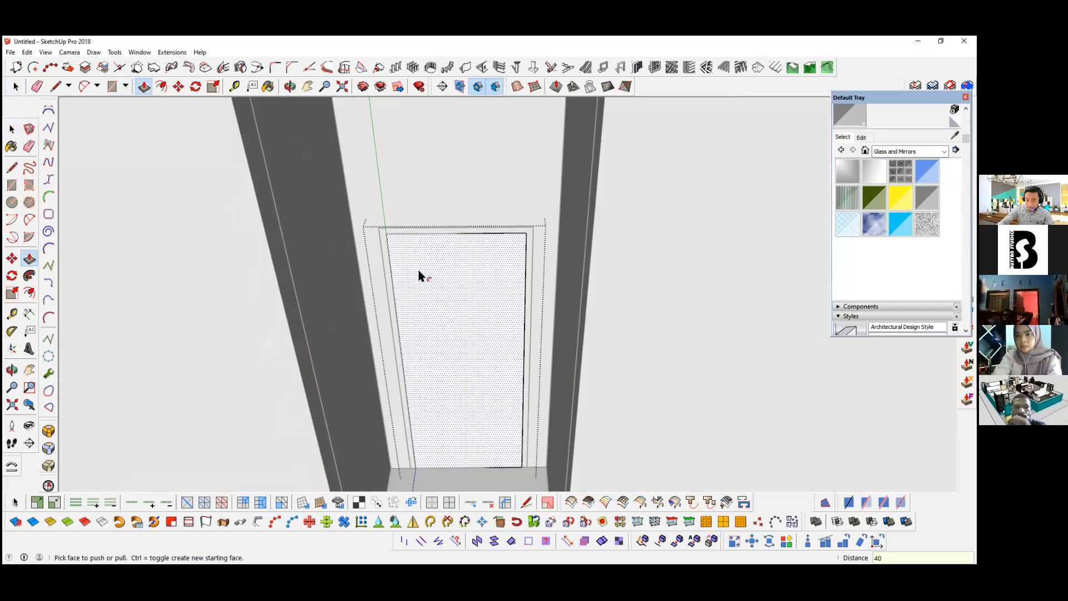
{"action": "type", "text": "f"}
Step: Offset the door leaf's face inward by 80 mm and push the inner panel in 20 mm
{"action": "left_click", "coordinate": [422, 276]}
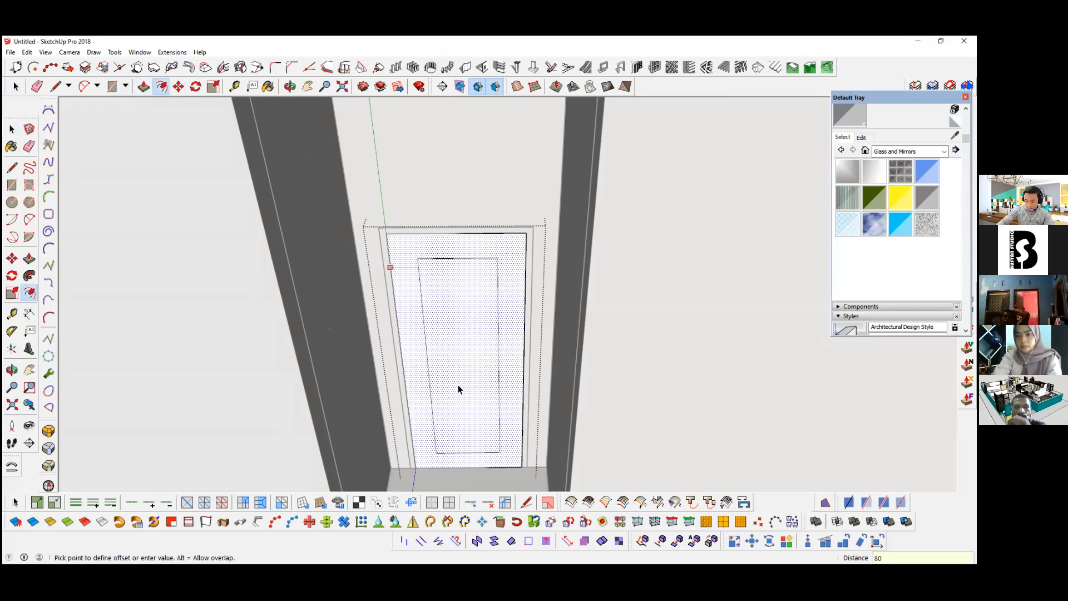
{"action": "key", "text": "Return"}
{"action": "key", "text": "space"}
{"action": "key", "text": "p"}
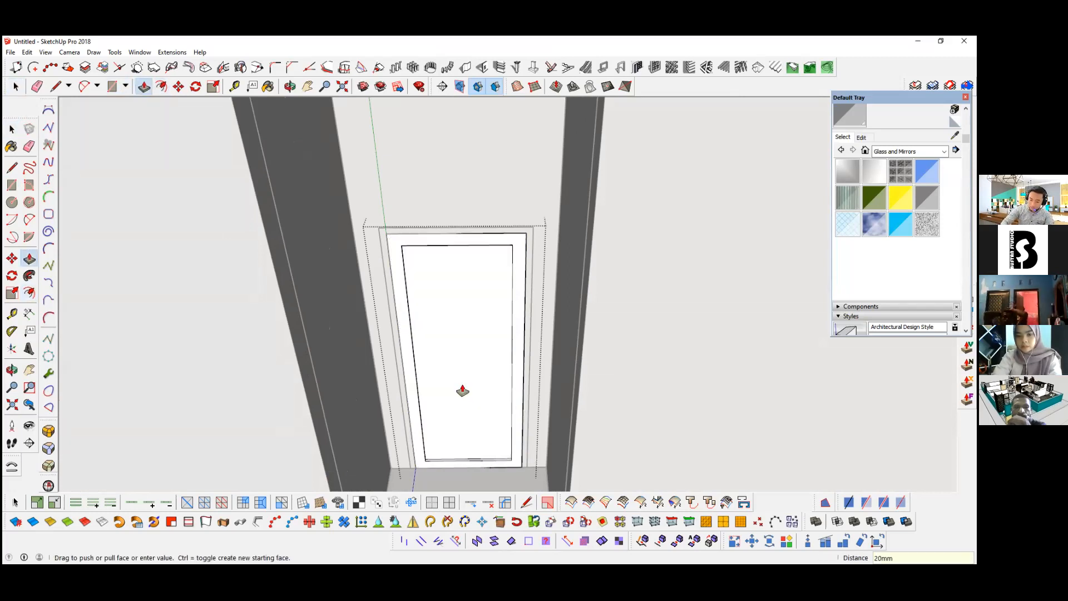
{"action": "key", "text": "space"}
{"action": "key", "text": "Escape"}
Step: Reopen the door leaf group and offset its front face 5 mm to form a thin strip along the outer edge
{"action": "scroll", "coordinate": [411, 295], "scroll_direction": "down", "scroll_amount": 7}
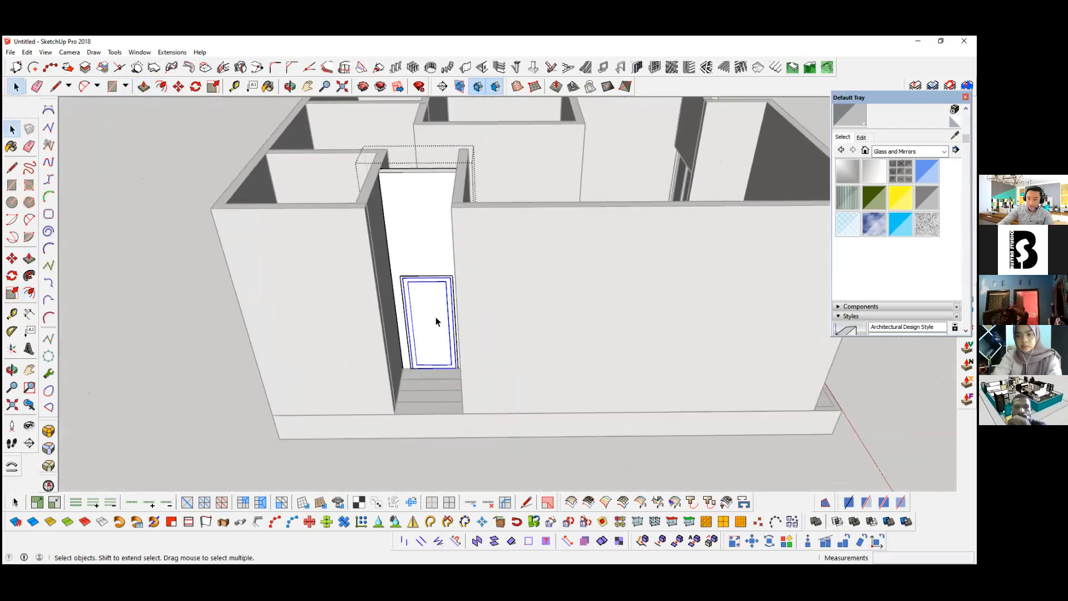
{"action": "middle_click_drag", "start_coordinate": [412, 311], "coordinate": [424, 309]}
{"action": "scroll", "coordinate": [412, 306], "scroll_direction": "up", "scroll_amount": 7}
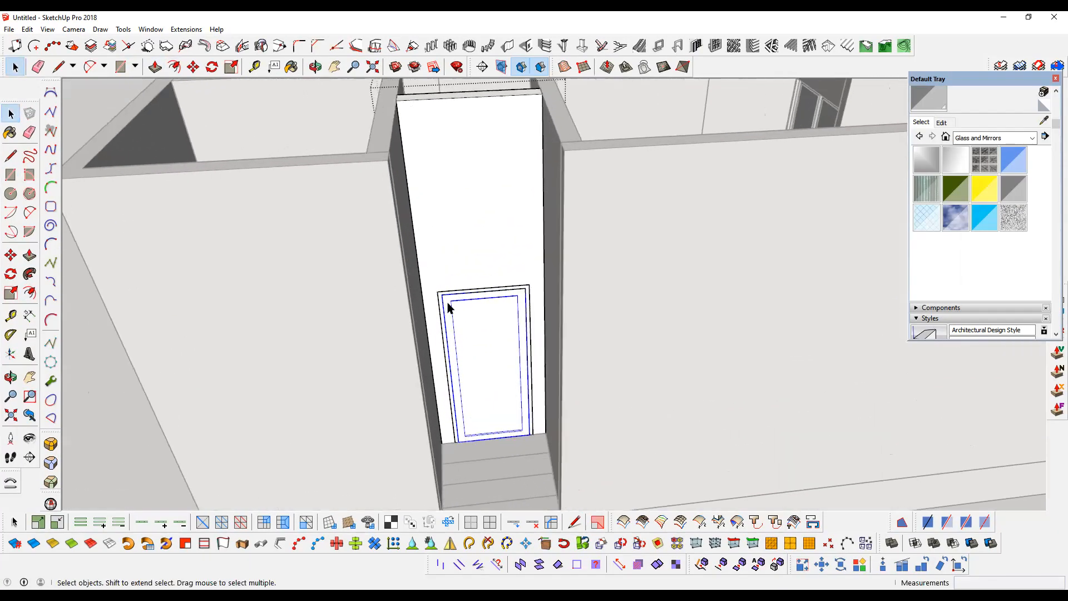
{"action": "double_click", "coordinate": [408, 298]}
{"action": "key", "text": "f"}
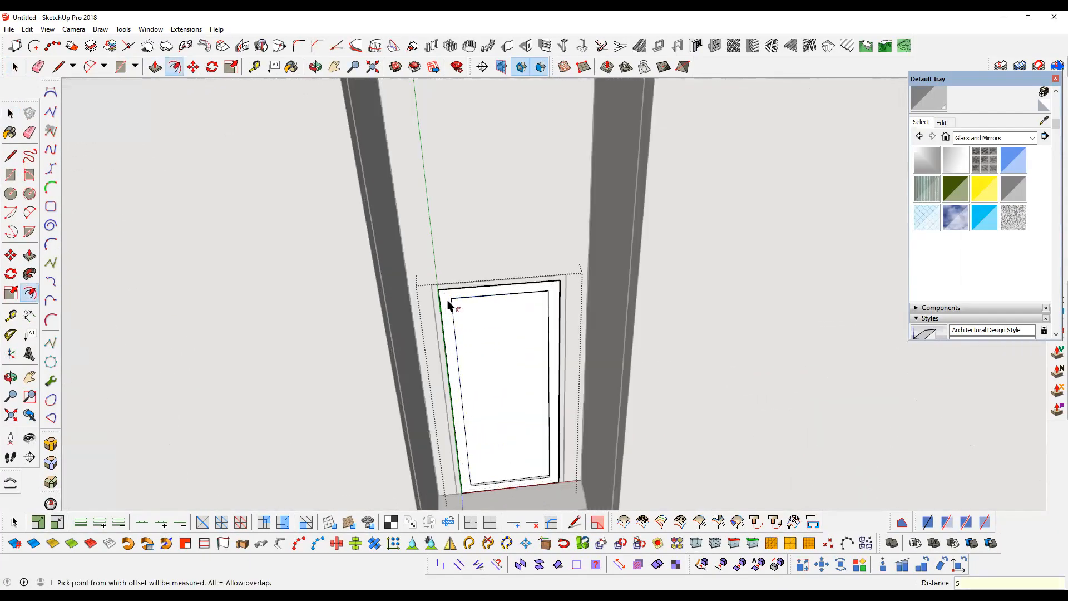
{"action": "key", "text": "space"}
{"action": "scroll", "coordinate": [424, 283], "scroll_direction": "up", "scroll_amount": 5}
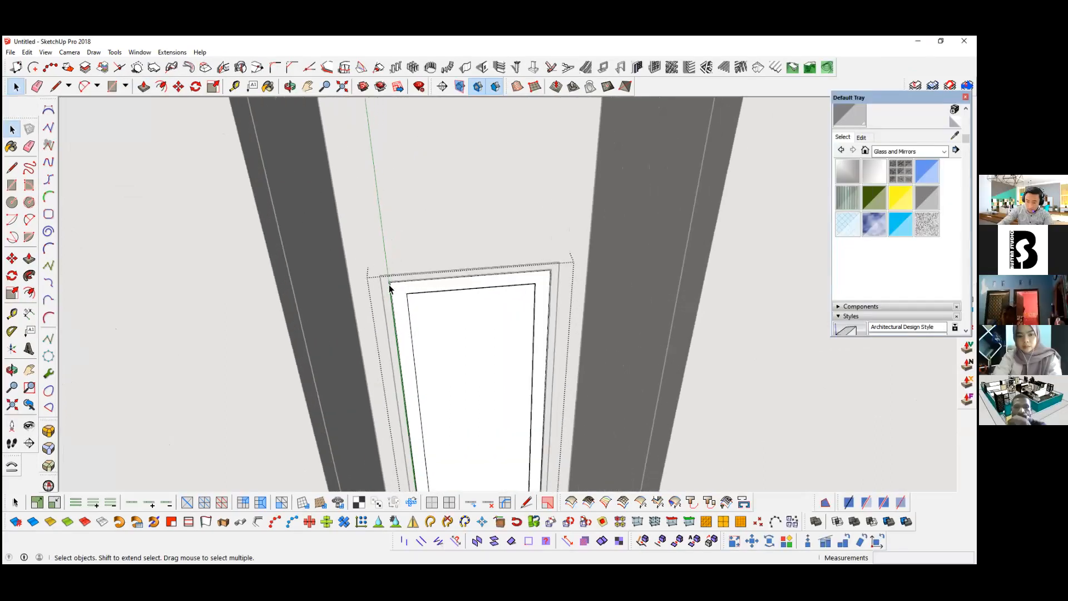
{"action": "key", "text": "p"}
{"action": "scroll", "coordinate": [388, 287], "scroll_direction": "up", "scroll_amount": 4}
{"action": "scroll", "coordinate": [386, 286], "scroll_direction": "up", "scroll_amount": 1}
{"action": "left_click", "coordinate": [386, 285]}
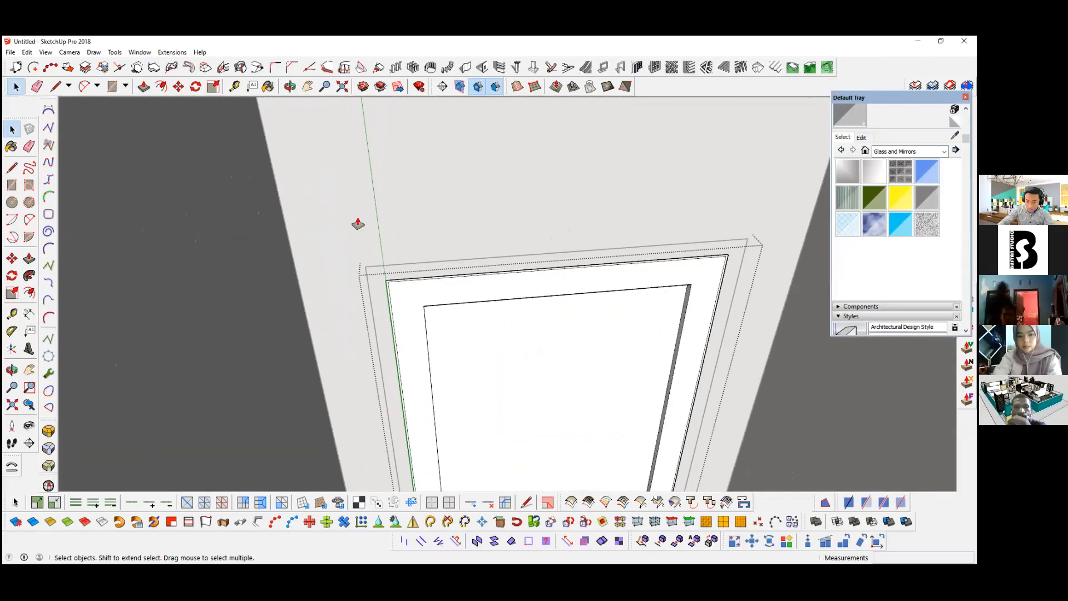
{"action": "scroll", "coordinate": [391, 277], "scroll_direction": "up", "scroll_amount": 4}
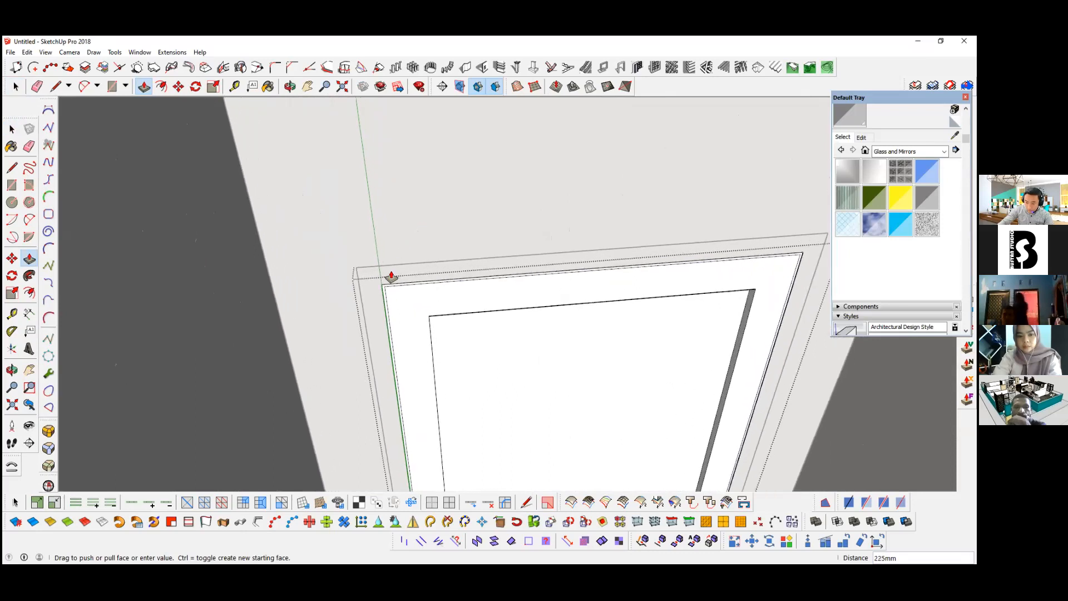
{"action": "type", "text": "2"}
{"action": "key", "text": "Return"}
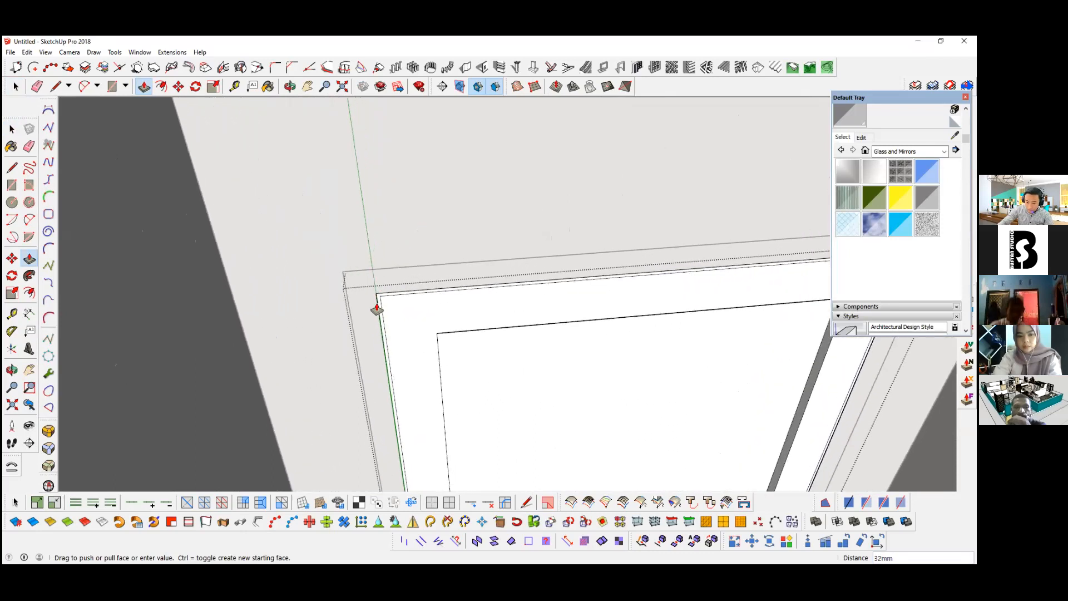
{"action": "scroll", "coordinate": [376, 315], "scroll_direction": "up", "scroll_amount": 1}
{"action": "scroll", "coordinate": [375, 315], "scroll_direction": "up", "scroll_amount": 1}
{"action": "left_click", "coordinate": [376, 313]}
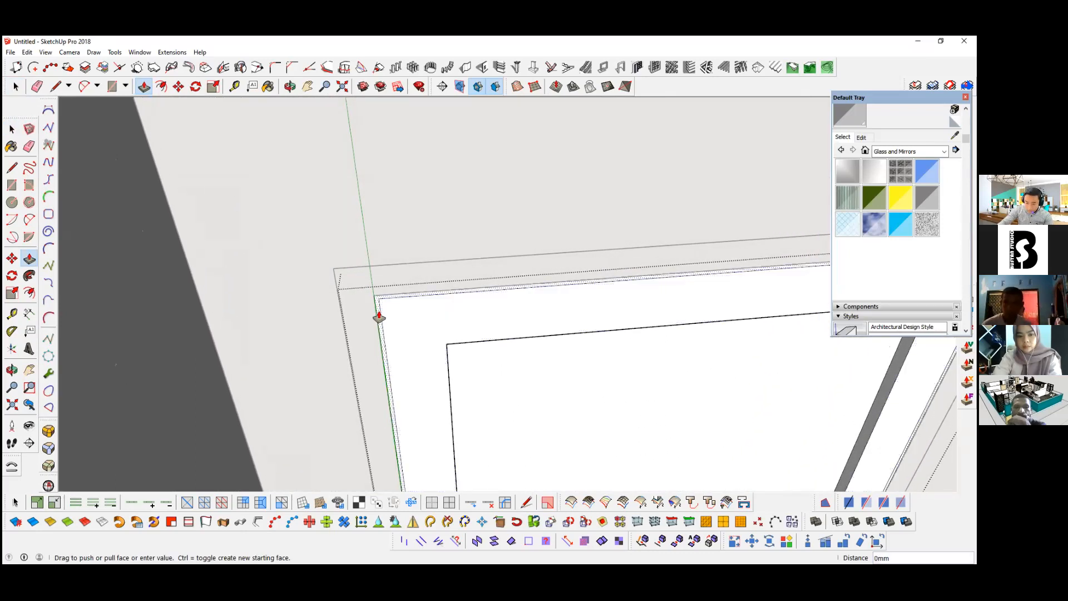
{"action": "key", "text": "Escape"}
{"action": "scroll", "coordinate": [320, 297], "scroll_direction": "down", "scroll_amount": 1}
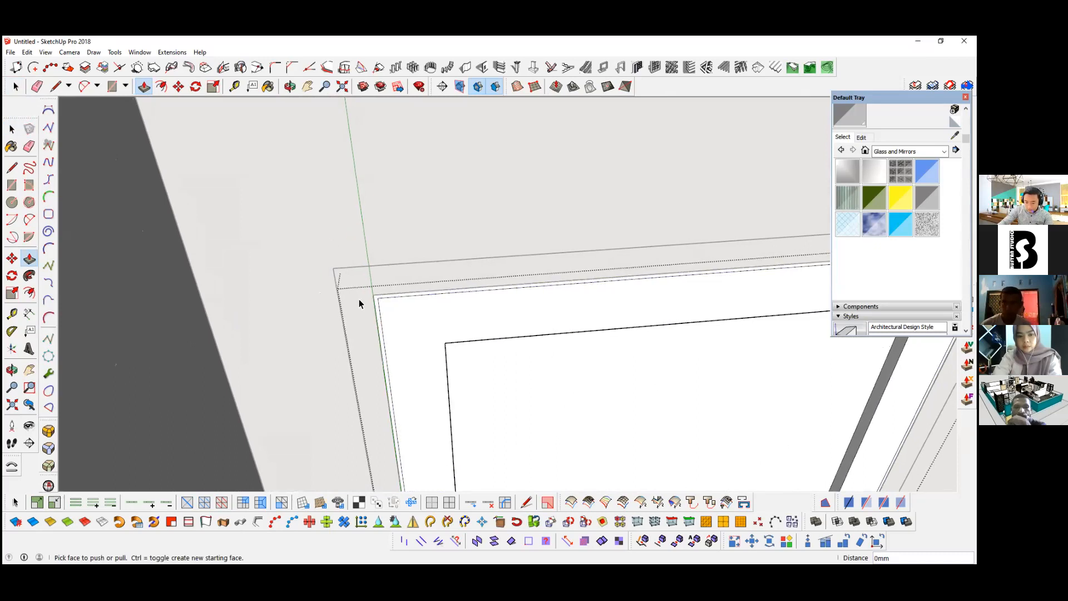
{"action": "key", "text": "space"}
Step: Push the thin strip along the door leaf's outer edge inward with a distance of 40 mm and leave the door group
{"action": "scroll", "coordinate": [360, 298], "scroll_direction": "down", "scroll_amount": 3}
{"action": "scroll", "coordinate": [359, 295], "scroll_direction": "up", "scroll_amount": 3}
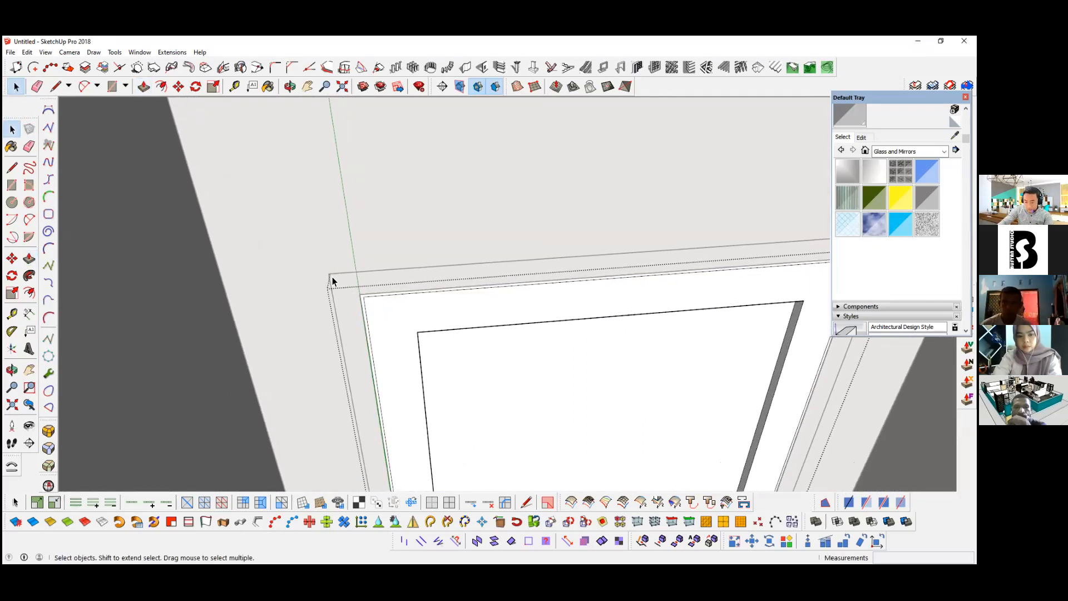
{"action": "scroll", "coordinate": [356, 305], "scroll_direction": "down", "scroll_amount": 4}
{"action": "left_click", "coordinate": [357, 304]}
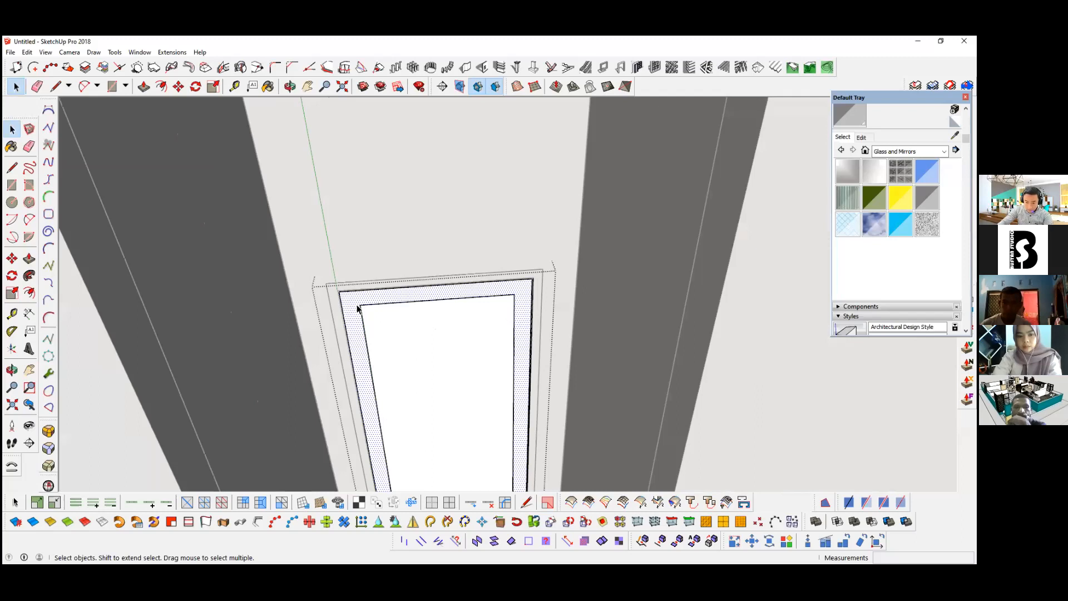
{"action": "left_click", "coordinate": [359, 288]}
{"action": "type", "text": "40"}
{"action": "key", "text": "Return"}
{"action": "key", "text": "space"}
{"action": "middle_click_drag", "start_coordinate": [378, 364], "coordinate": [380, 366]}
{"action": "scroll", "coordinate": [380, 365], "scroll_direction": "down", "scroll_amount": 6}
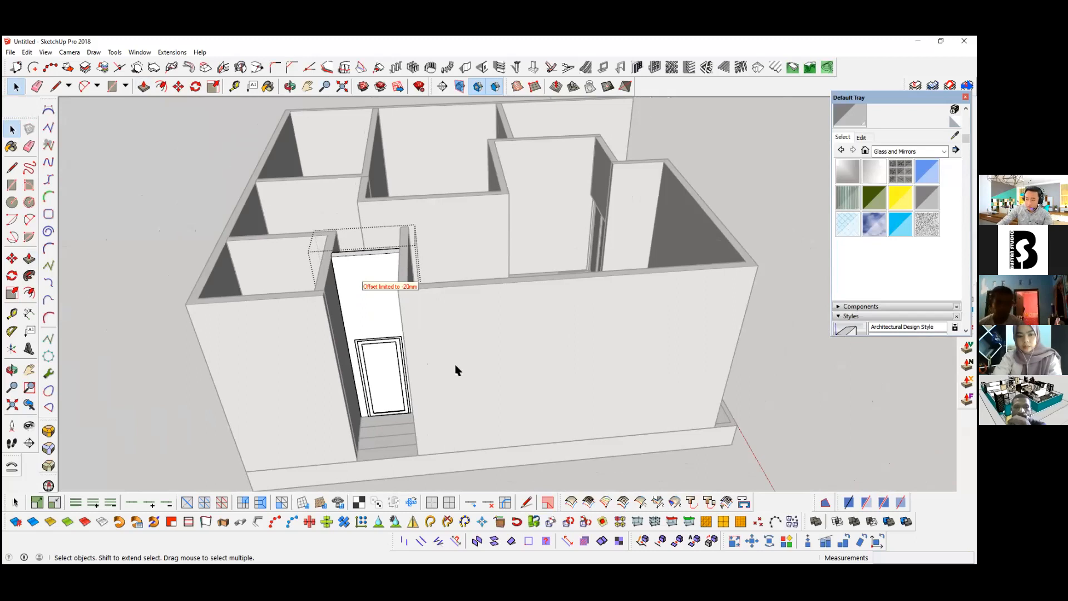
Step: Draw a rectangle of about 9413 by 10000 mm across the wall tops, from the rear outer corner to the opposite front corner
{"action": "left_click", "coordinate": [437, 358]}
{"action": "scroll", "coordinate": [437, 357], "scroll_direction": "down", "scroll_amount": 5}
{"action": "middle_click_drag", "start_coordinate": [437, 358], "coordinate": [559, 366]}
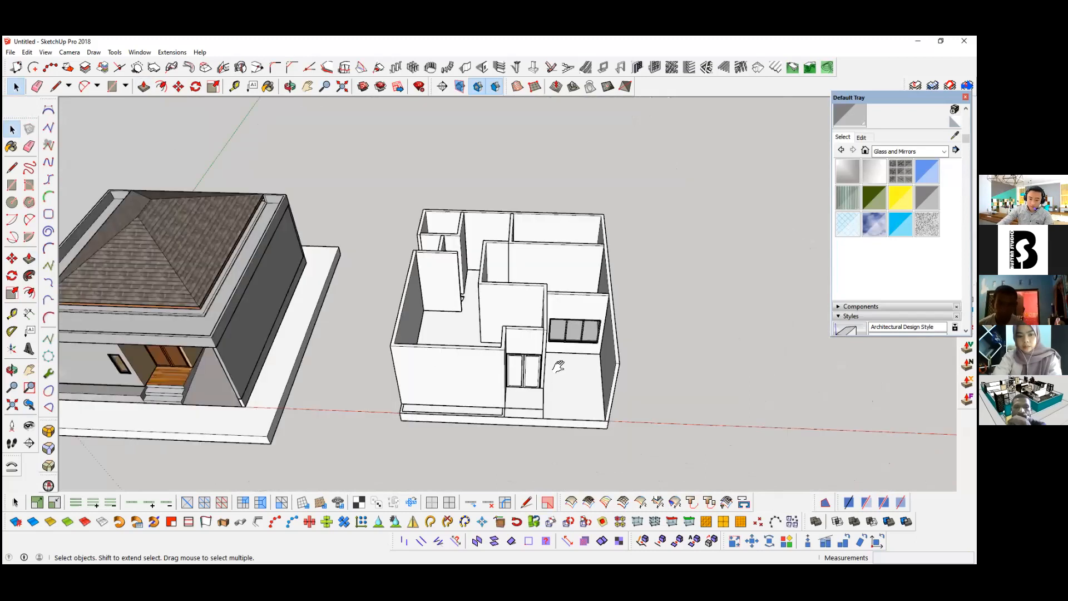
{"action": "key", "text": "r"}
{"action": "middle_click_drag", "start_coordinate": [587, 359], "coordinate": [577, 370]}
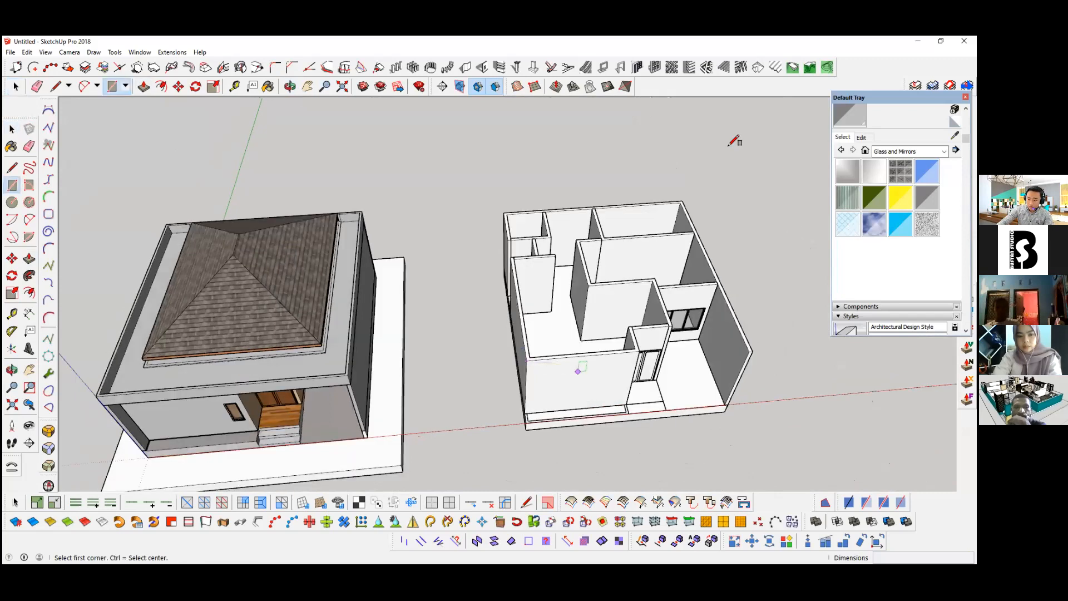
{"action": "left_click", "coordinate": [682, 201]}
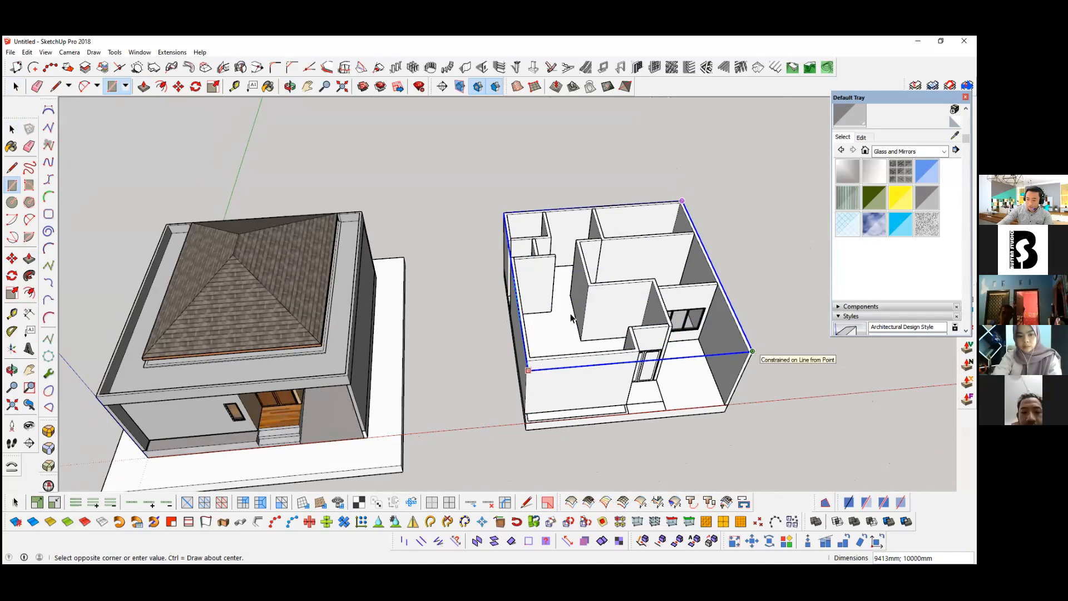
{"action": "left_click", "coordinate": [752, 351]}
Step: Make the rectangle covering the wall tops, together with its edges, a group
{"action": "key", "text": "space"}
{"action": "scroll", "coordinate": [571, 318], "scroll_direction": "up", "scroll_amount": 1}
{"action": "double_click", "coordinate": [571, 319]}
{"action": "right_click", "coordinate": [571, 318]}
{"action": "left_click", "coordinate": [615, 157]}
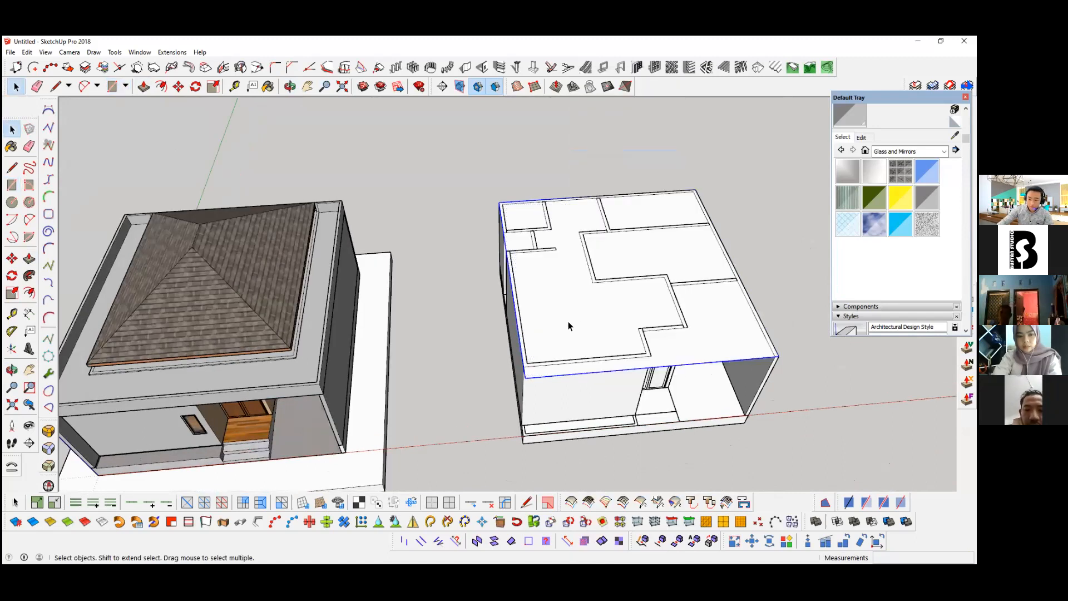
Step: Open the roof rectangle's group and extrude its face 150 mm into a slab
{"action": "double_click", "coordinate": [555, 302]}
{"action": "middle_click_drag", "start_coordinate": [555, 304], "coordinate": [548, 304]}
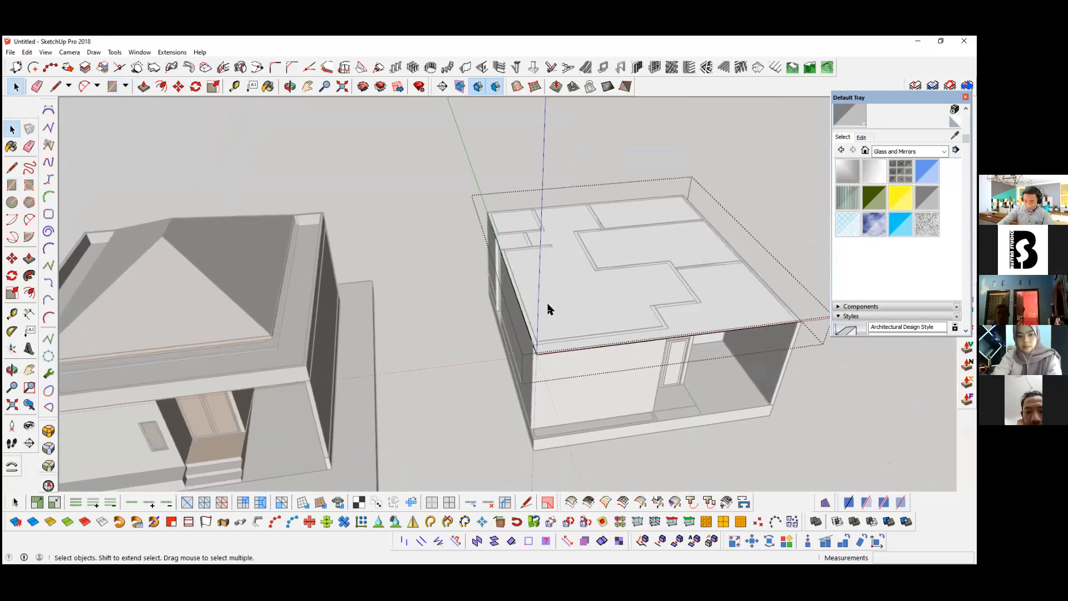
{"action": "scroll", "coordinate": [548, 304], "scroll_direction": "up", "scroll_amount": 1}
{"action": "scroll", "coordinate": [548, 305], "scroll_direction": "up", "scroll_amount": 1}
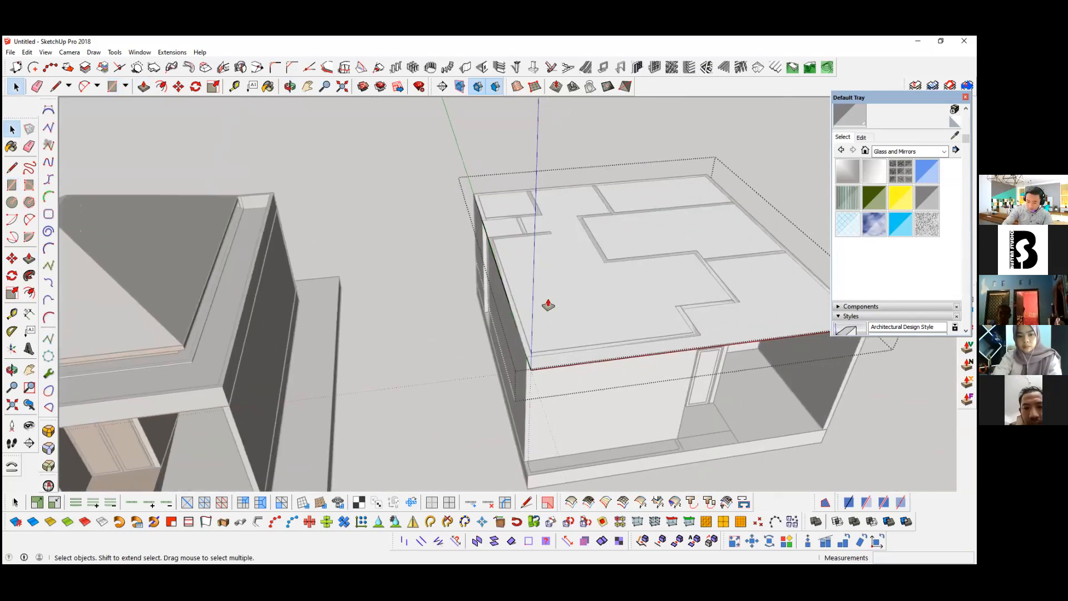
{"action": "key", "text": "p"}
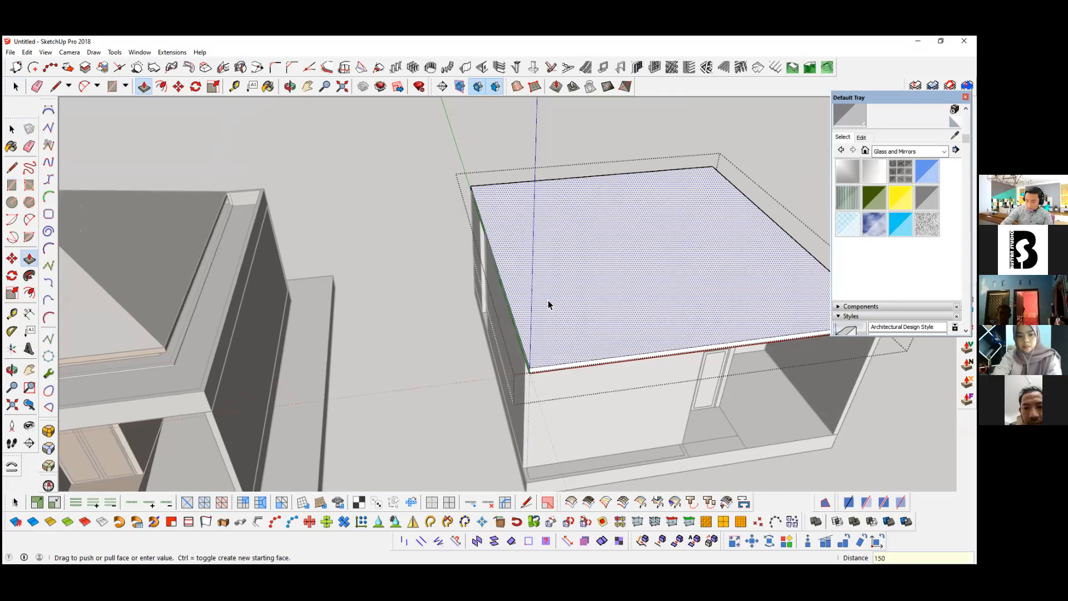
{"action": "key", "text": "Return"}
{"action": "key", "text": "space"}
Step: Offset the top face of the roof slab inward by 1200 mm
{"action": "scroll", "coordinate": [576, 272], "scroll_direction": "down", "scroll_amount": 5}
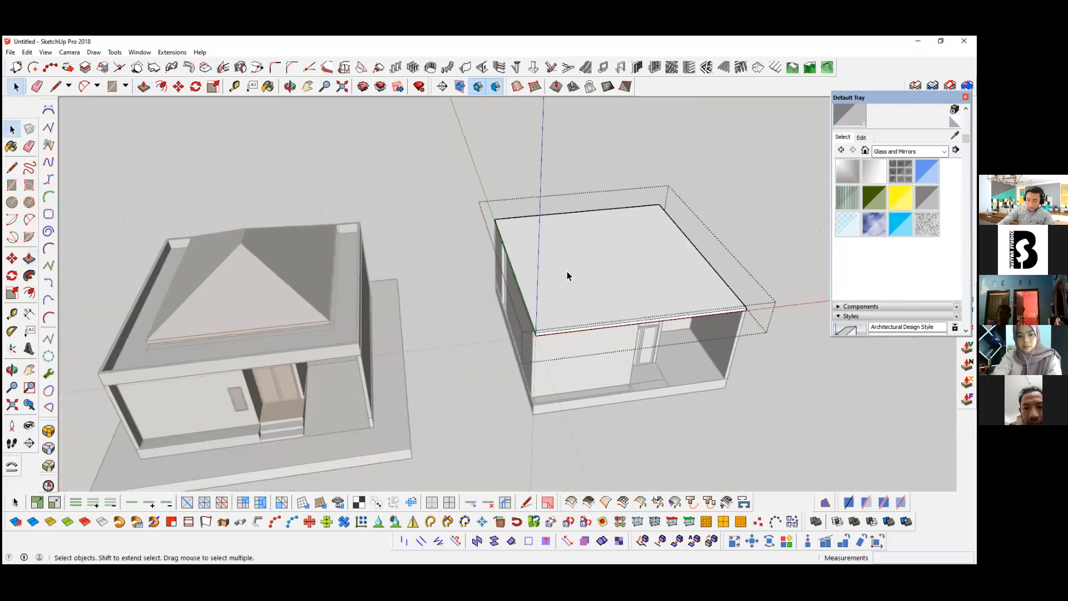
{"action": "key", "text": "f"}
{"action": "left_click", "coordinate": [532, 245]}
{"action": "type", "text": "1200"}
{"action": "key", "text": "Return"}
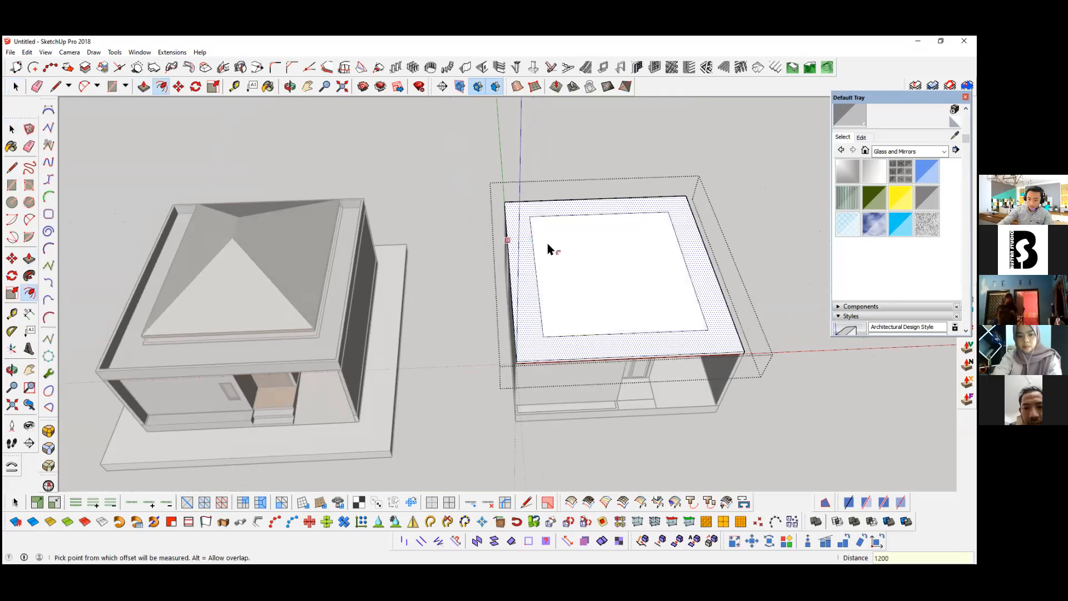
Step: Push the inner rectangle of the roof slab's top face down 150 mm to cut an opening through the slab
{"action": "key", "text": "space"}
{"action": "scroll", "coordinate": [568, 257], "scroll_direction": "up", "scroll_amount": 2}
{"action": "left_click", "coordinate": [594, 300]}
{"action": "scroll", "coordinate": [595, 284], "scroll_direction": "up", "scroll_amount": 1}
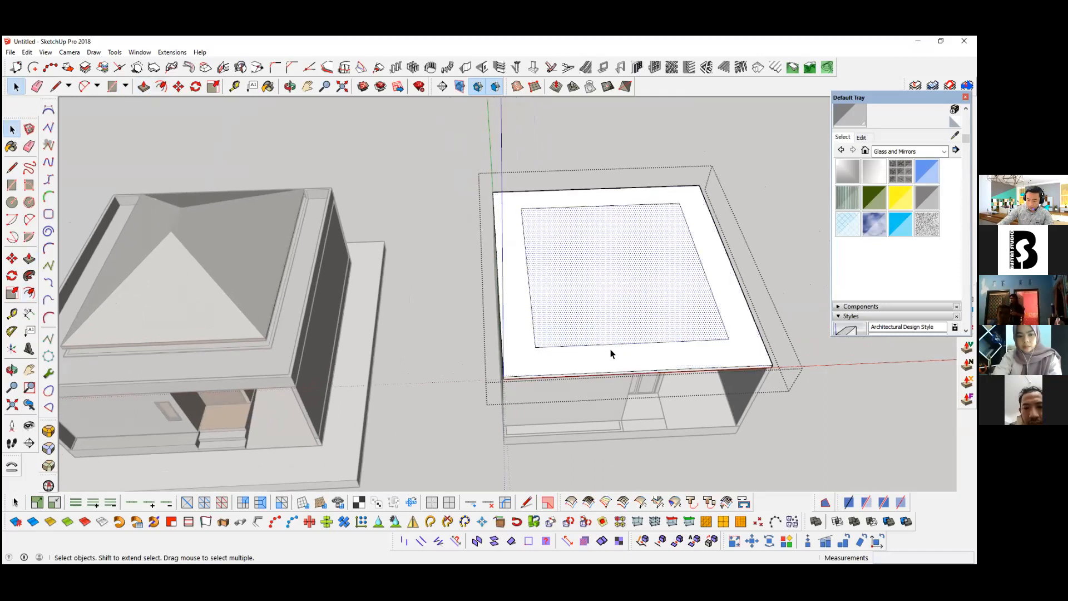
{"action": "key", "text": "m"}
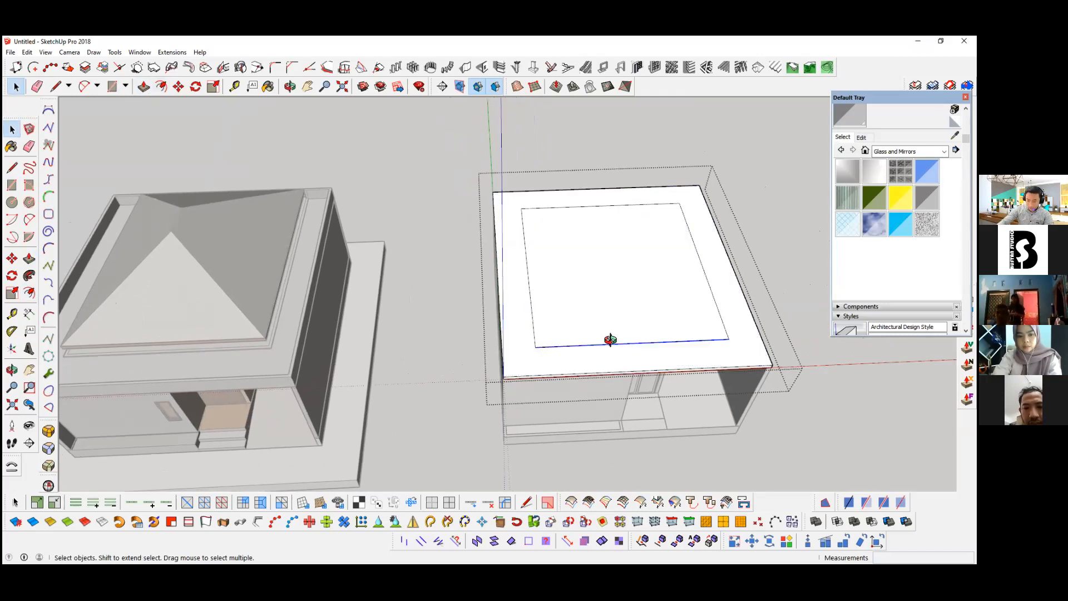
{"action": "middle_click_drag", "start_coordinate": [574, 350], "coordinate": [563, 336]}
{"action": "left_click", "coordinate": [559, 359]}
{"action": "middle_click_drag", "start_coordinate": [608, 446], "coordinate": [589, 277], "text": "shift"}
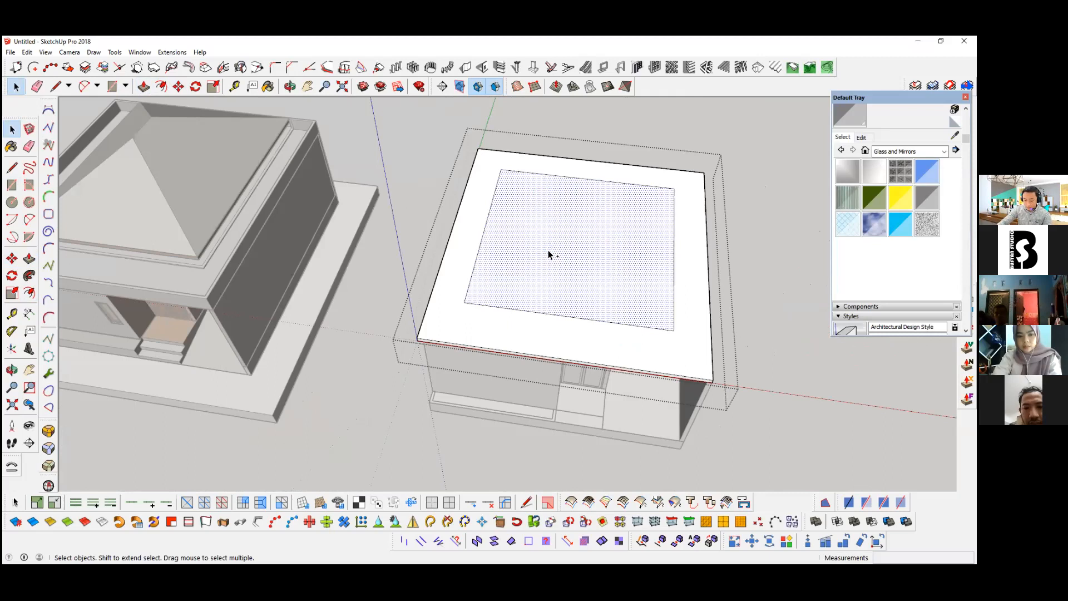
{"action": "key", "text": "p"}
{"action": "left_click", "coordinate": [537, 254]}
{"action": "middle_click_drag", "start_coordinate": [526, 254], "coordinate": [539, 250]}
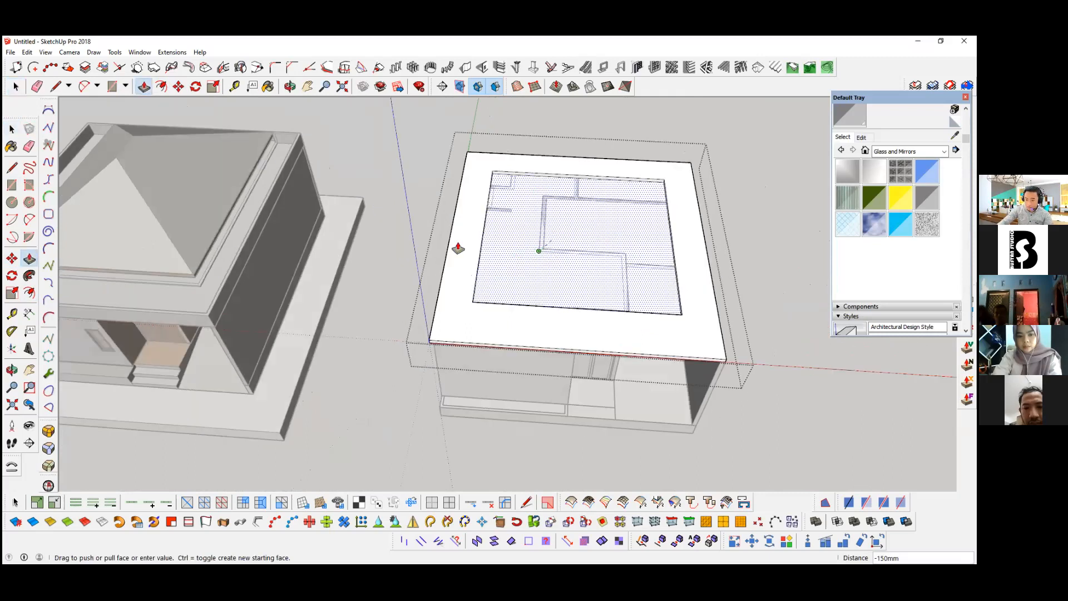
{"action": "left_click", "coordinate": [457, 248]}
Step: Group the slab ring around the opening and paste the inner rectangle back in place over the opening
{"action": "key", "text": "space"}
{"action": "double_click", "coordinate": [469, 227]}
{"action": "right_click", "coordinate": [470, 228]}
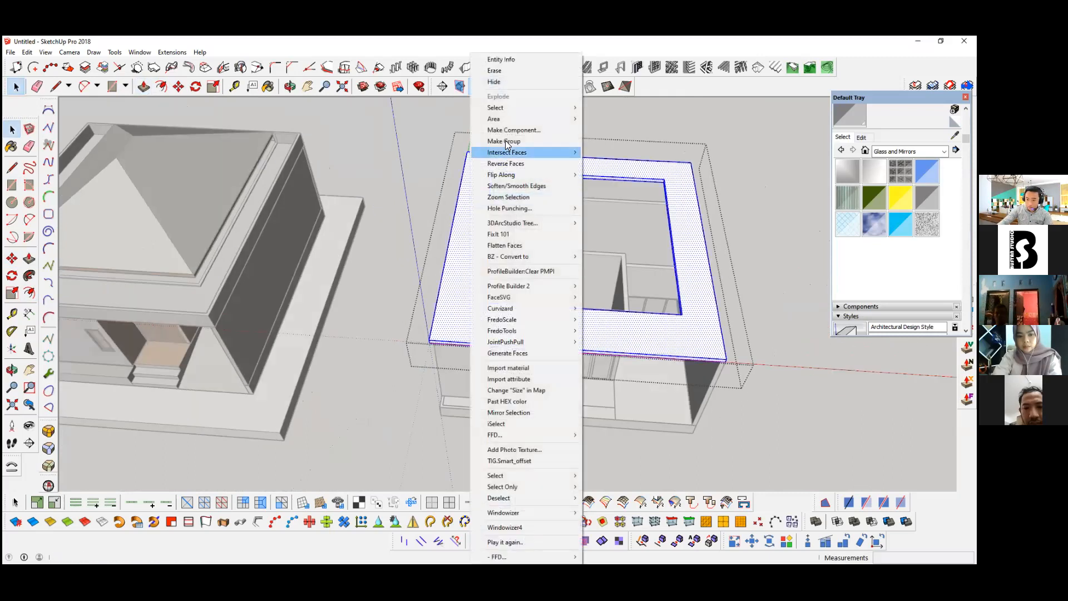
{"action": "left_click", "coordinate": [503, 141]}
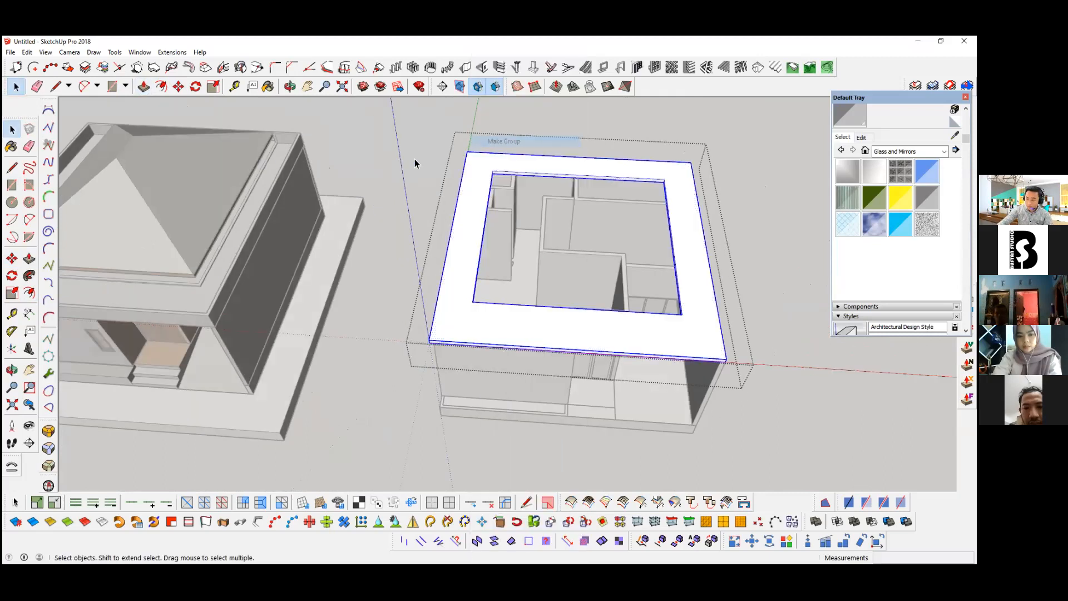
{"action": "key", "text": "alt+e"}
{"action": "left_click", "coordinate": [53, 123]}
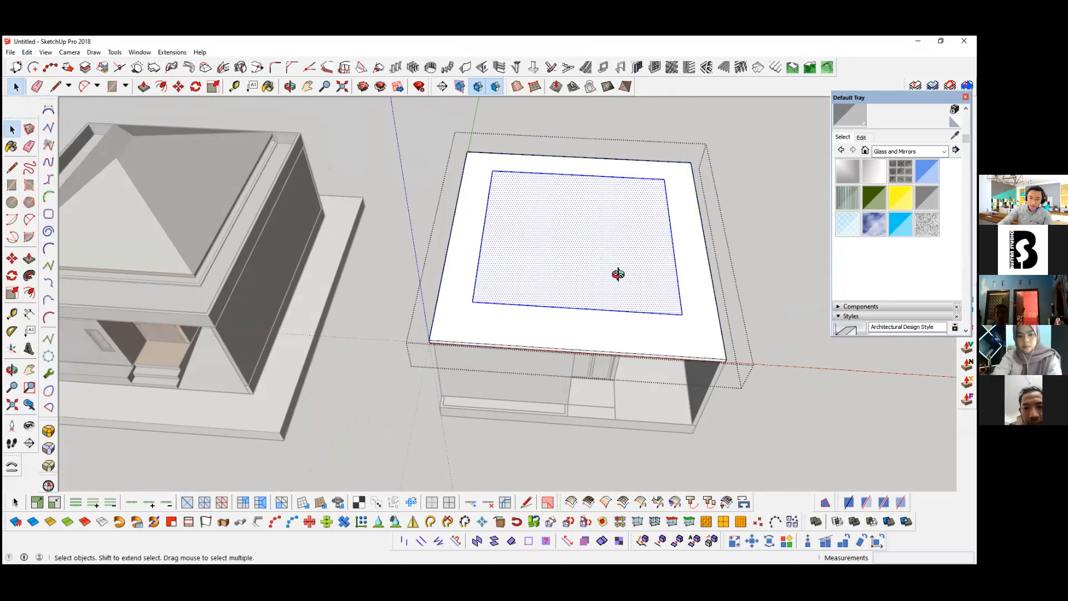
Step: Create a hip roof from the inner rectangle with pitch 30, eaves overhang 800, vertical offset 200 mm and fascia depth 150 mm
{"action": "scroll", "coordinate": [612, 265], "scroll_direction": "down", "scroll_amount": 3}
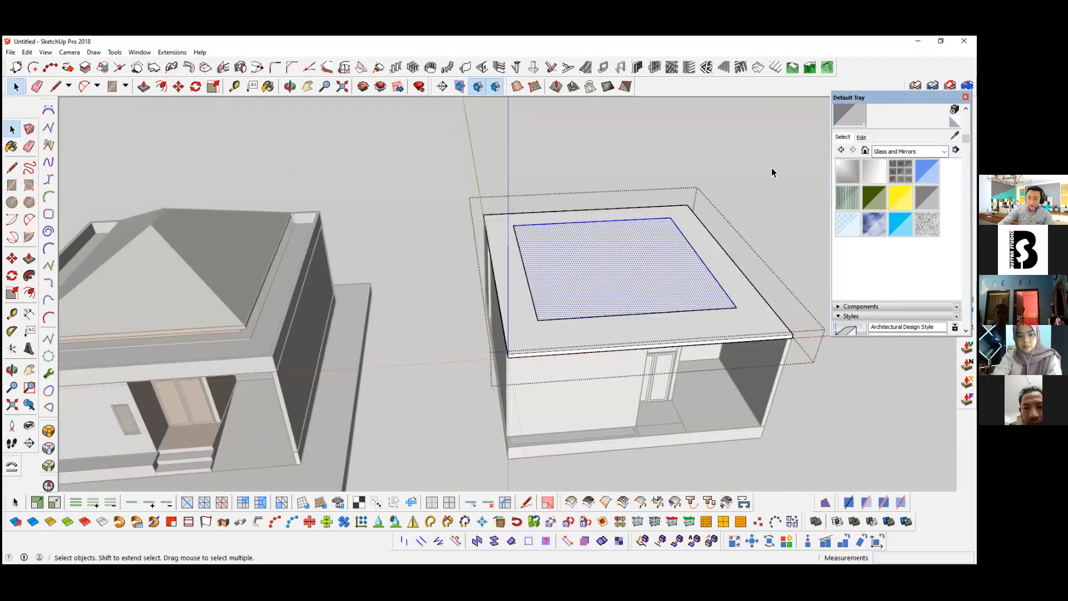
{"action": "left_click", "coordinate": [755, 69]}
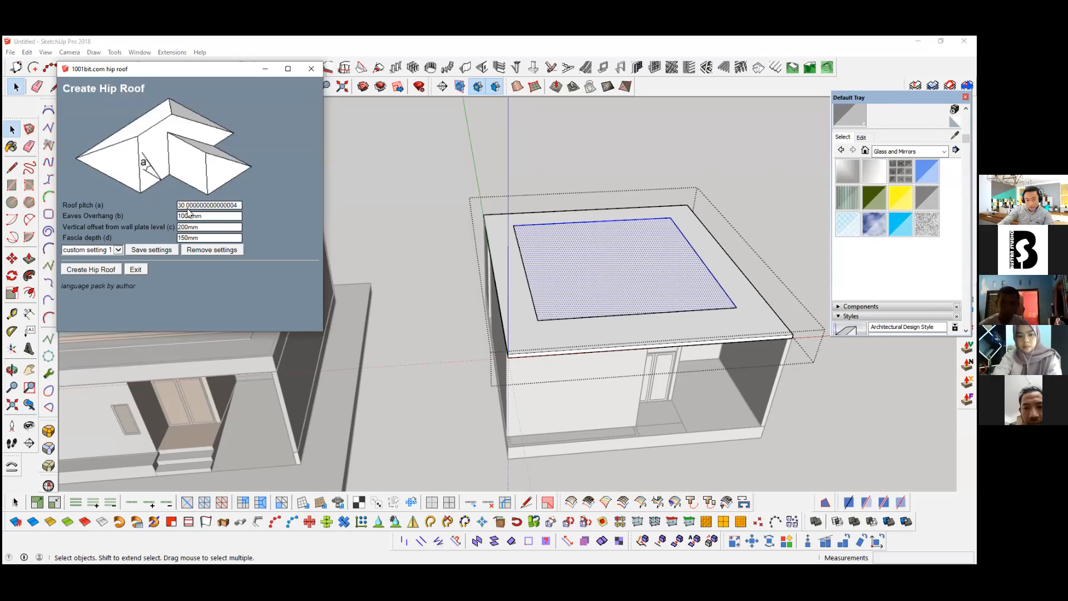
{"action": "left_click_drag", "start_coordinate": [238, 205], "coordinate": [3, 210]}
{"action": "type", "text": "30"}
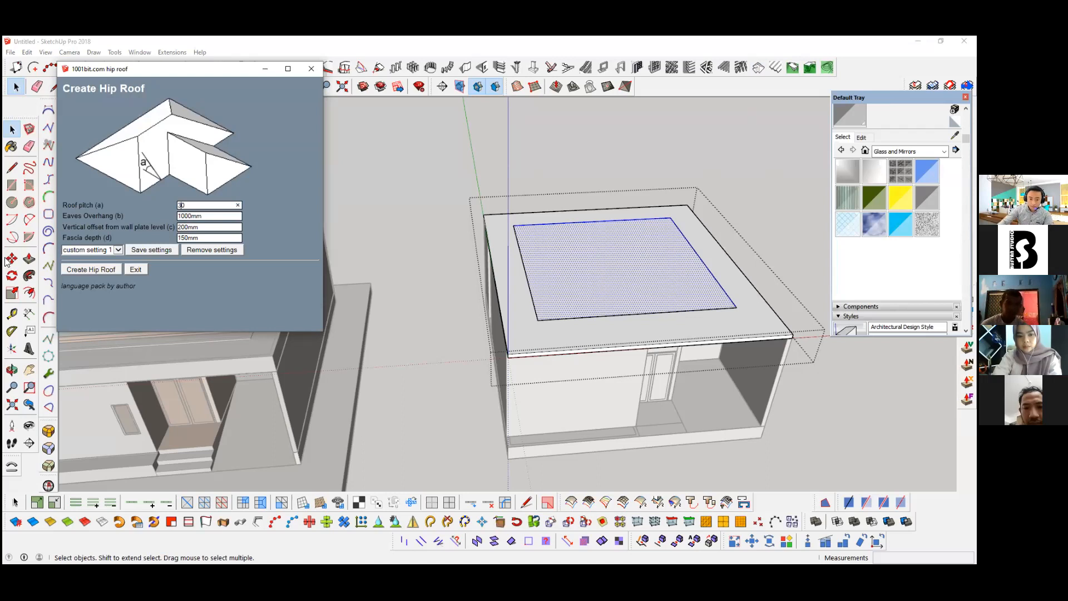
{"action": "double_click", "coordinate": [212, 216]}
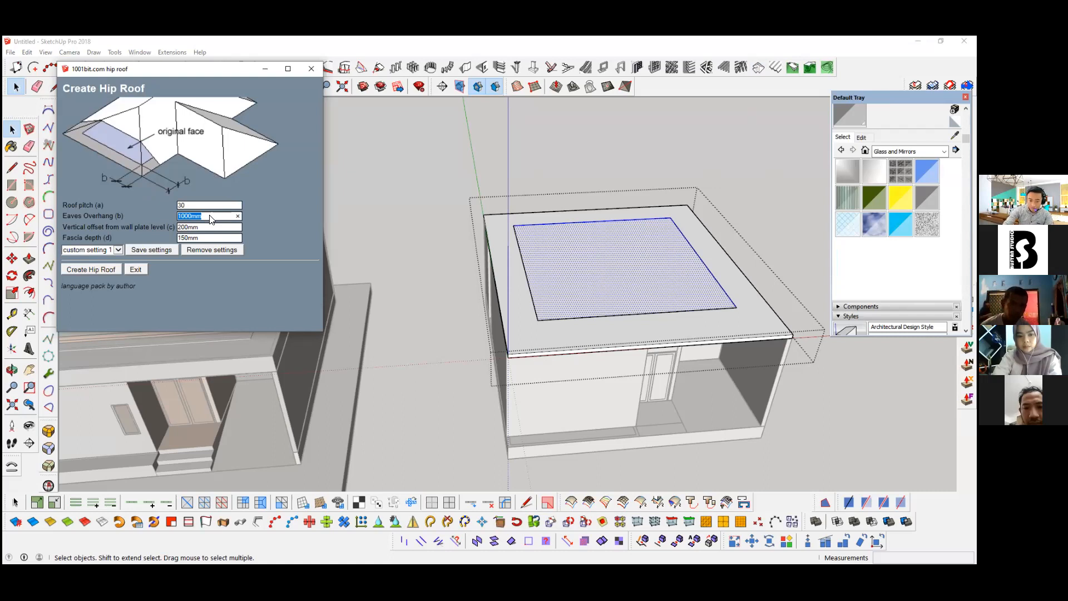
{"action": "type", "text": "800"}
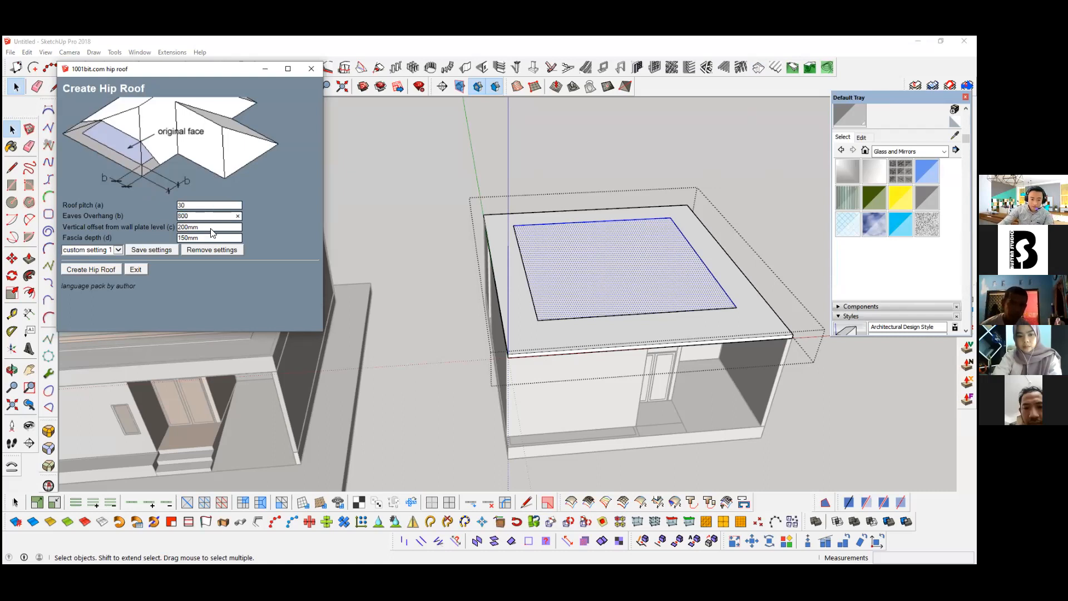
{"action": "double_click", "coordinate": [210, 227]}
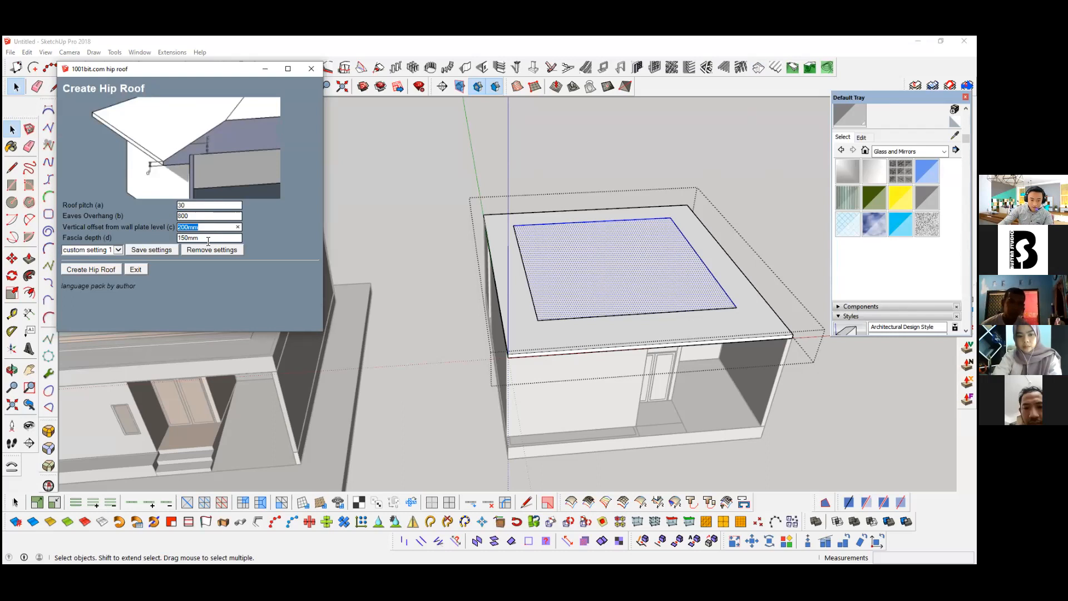
{"action": "double_click", "coordinate": [198, 239]}
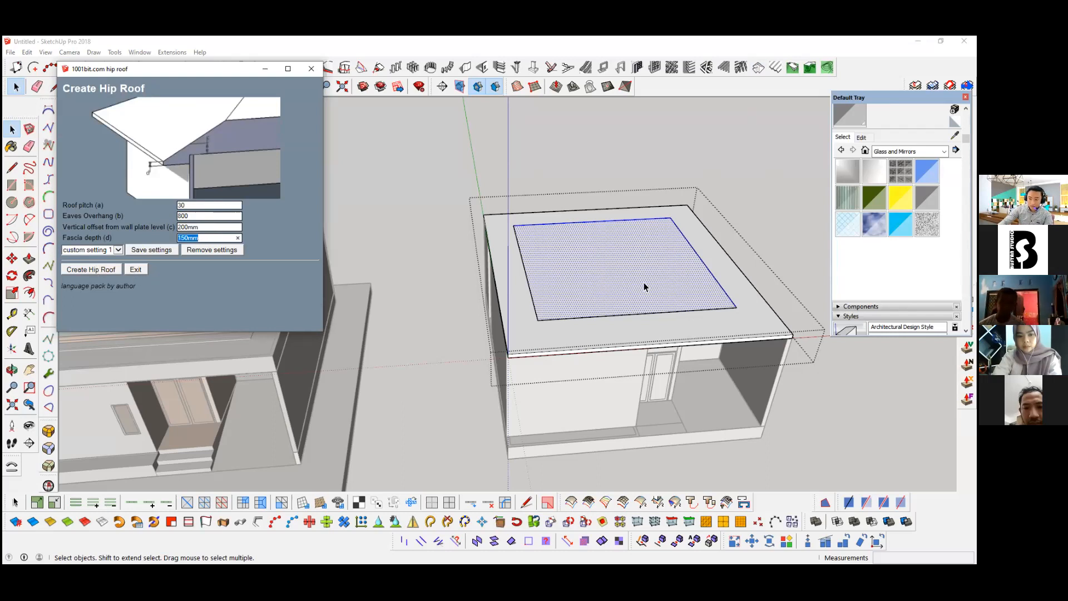
{"action": "key", "text": "Return"}
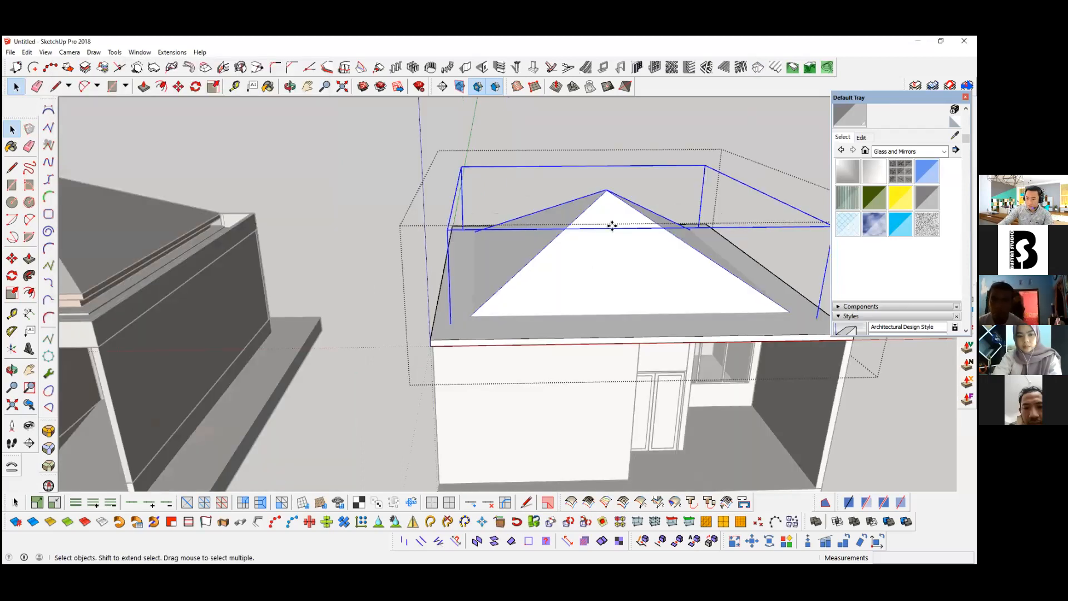
Step: Move the hip roof 600 mm upward along the blue axis
{"action": "middle_click_drag", "start_coordinate": [534, 303], "coordinate": [619, 258]}
{"action": "key", "text": "m"}
{"action": "left_click", "coordinate": [610, 267]}
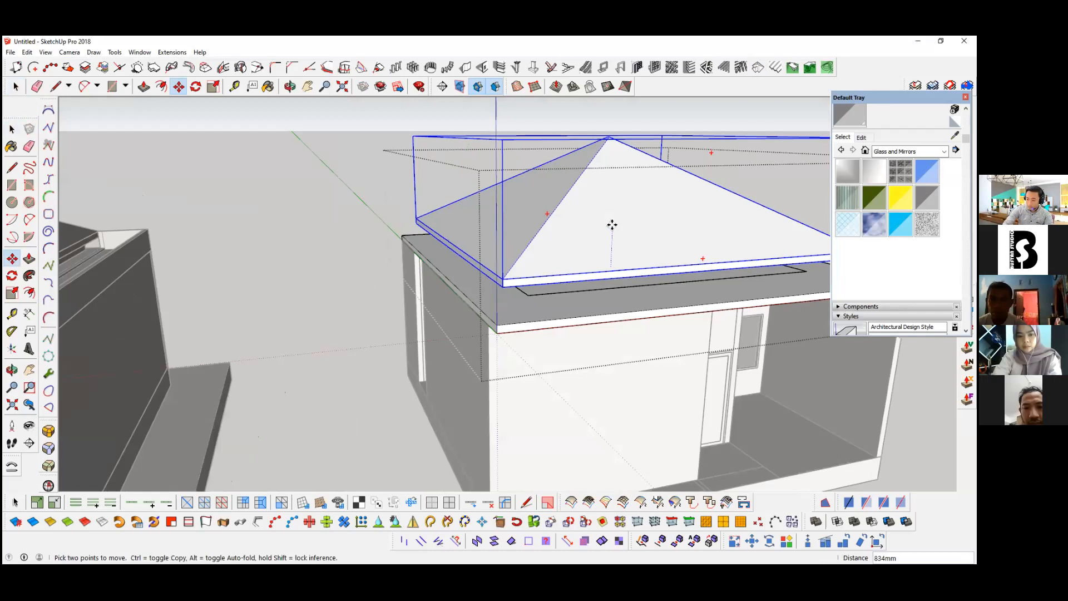
{"action": "type", "text": "600"}
{"action": "key", "text": "Return"}
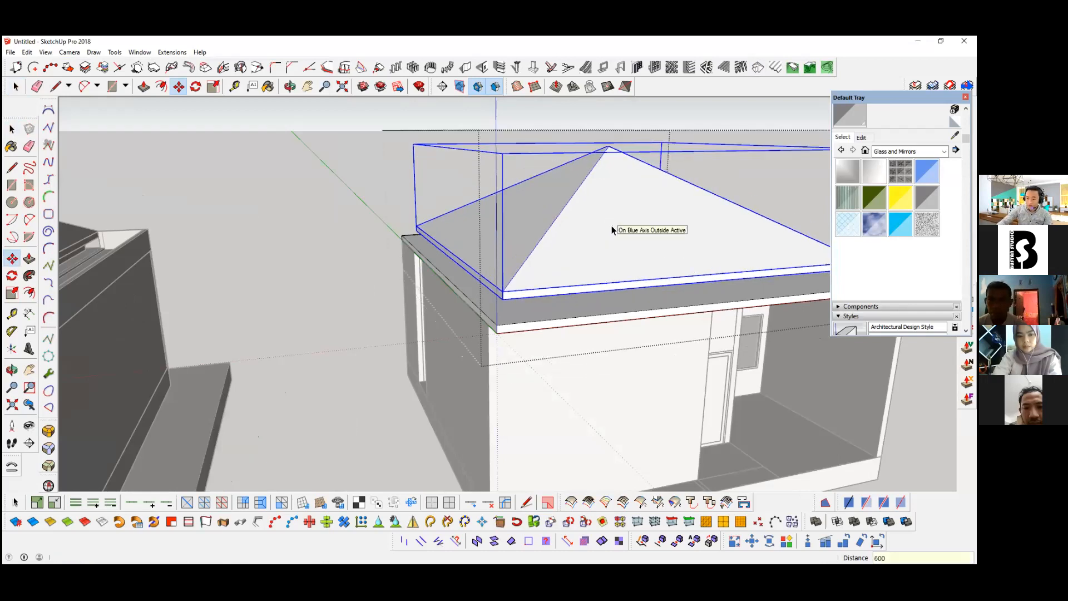
Step: Open the slab ring's group and offset its top face inward to outline a narrow strip along the outer edge
{"action": "key", "text": "space"}
{"action": "middle_click_drag", "start_coordinate": [433, 356], "coordinate": [429, 358]}
{"action": "double_click", "coordinate": [425, 353]}
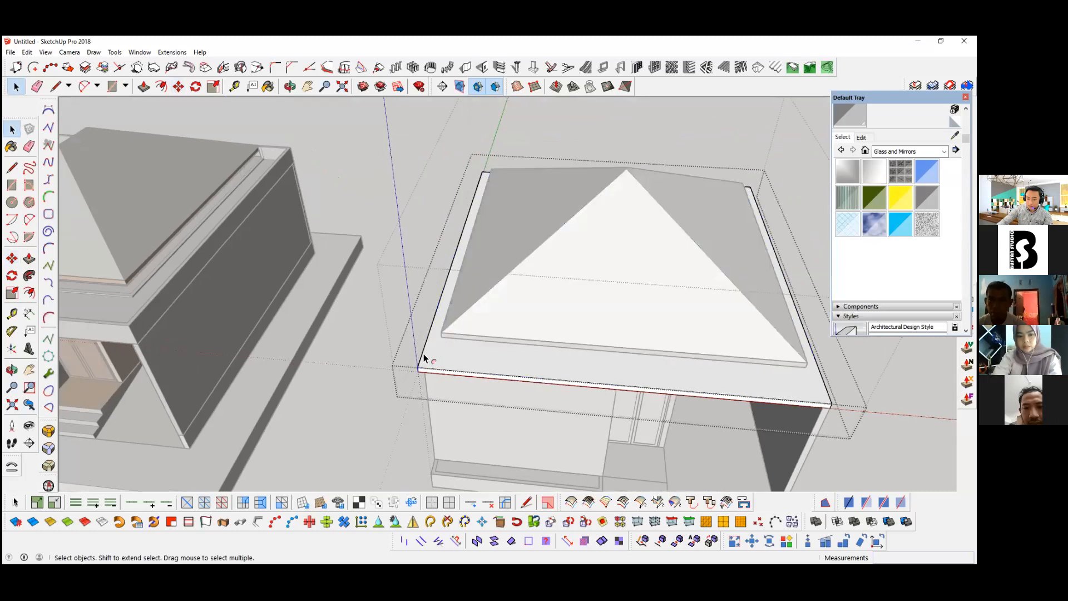
{"action": "left_click", "coordinate": [427, 359]}
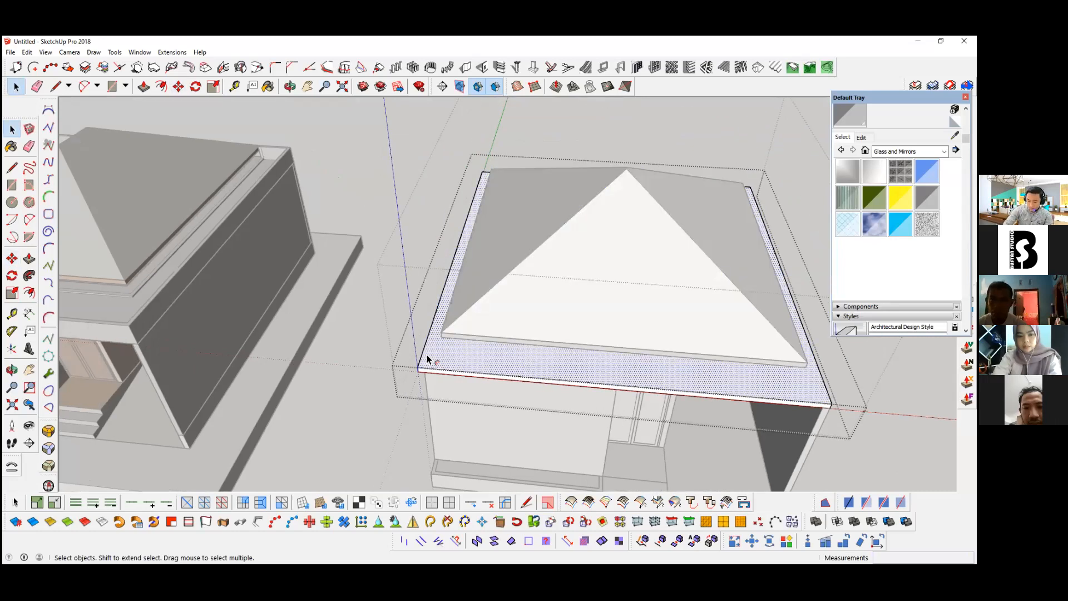
{"action": "key", "text": "f"}
{"action": "scroll", "coordinate": [427, 356], "scroll_direction": "up", "scroll_amount": 3}
{"action": "left_click", "coordinate": [426, 355]}
{"action": "type", "text": "10"}
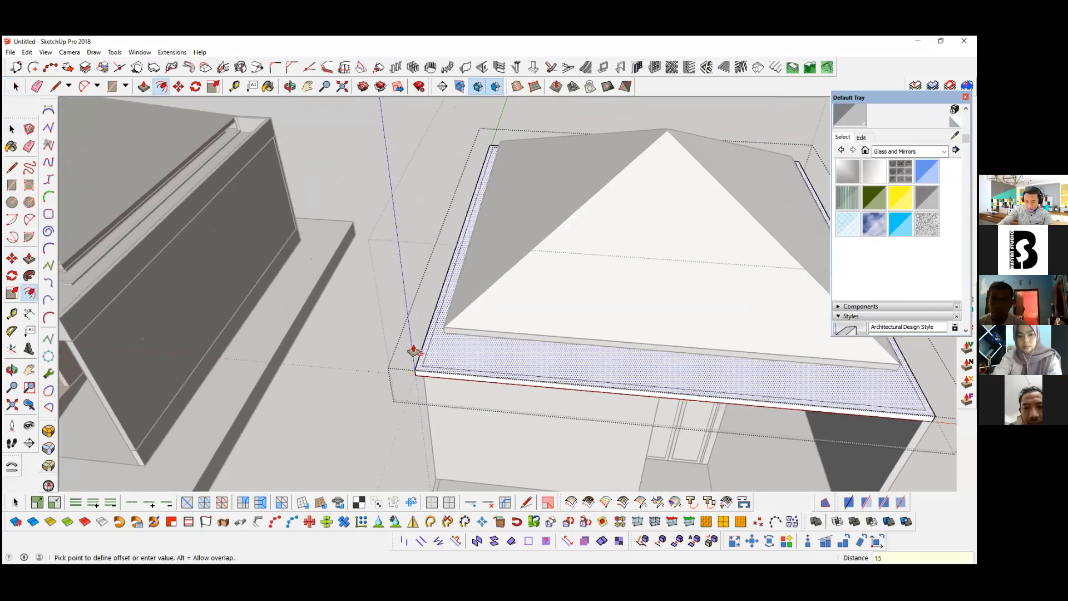
{"action": "key", "text": "Return"}
Step: Extrude the narrow outer strip of the roof slab upward into a parapet around the hip roof
{"action": "key", "text": "space"}
{"action": "scroll", "coordinate": [413, 352], "scroll_direction": "up", "scroll_amount": 1}
{"action": "key", "text": "p"}
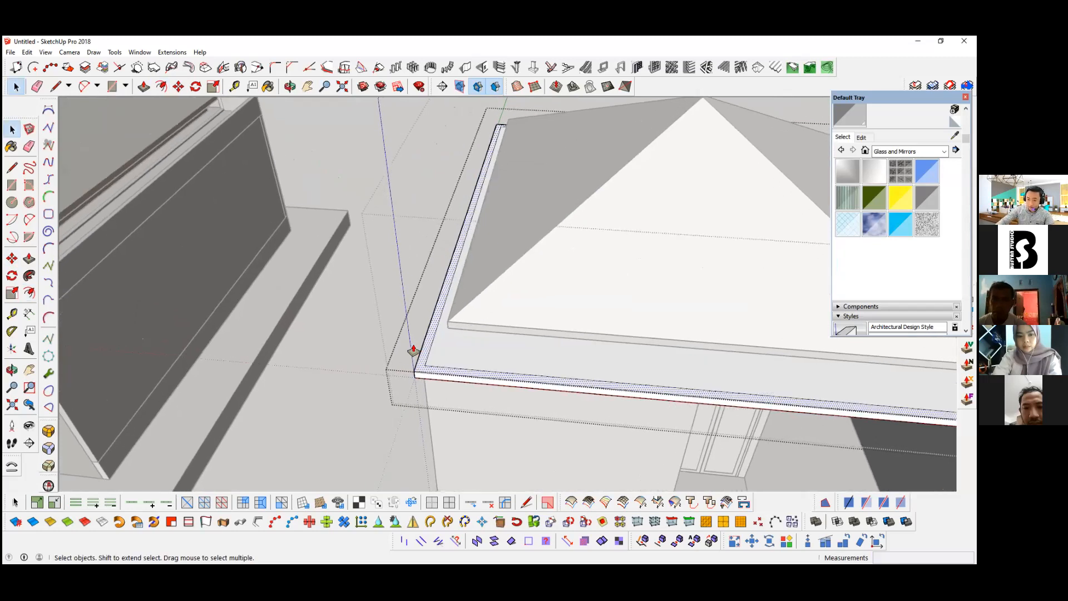
{"action": "left_click", "coordinate": [413, 351]}
{"action": "left_click", "coordinate": [538, 297]}
{"action": "left_click", "coordinate": [540, 296]}
{"action": "scroll", "coordinate": [541, 297], "scroll_direction": "down", "scroll_amount": 8}
{"action": "middle_click_drag", "start_coordinate": [540, 297], "coordinate": [570, 356]}
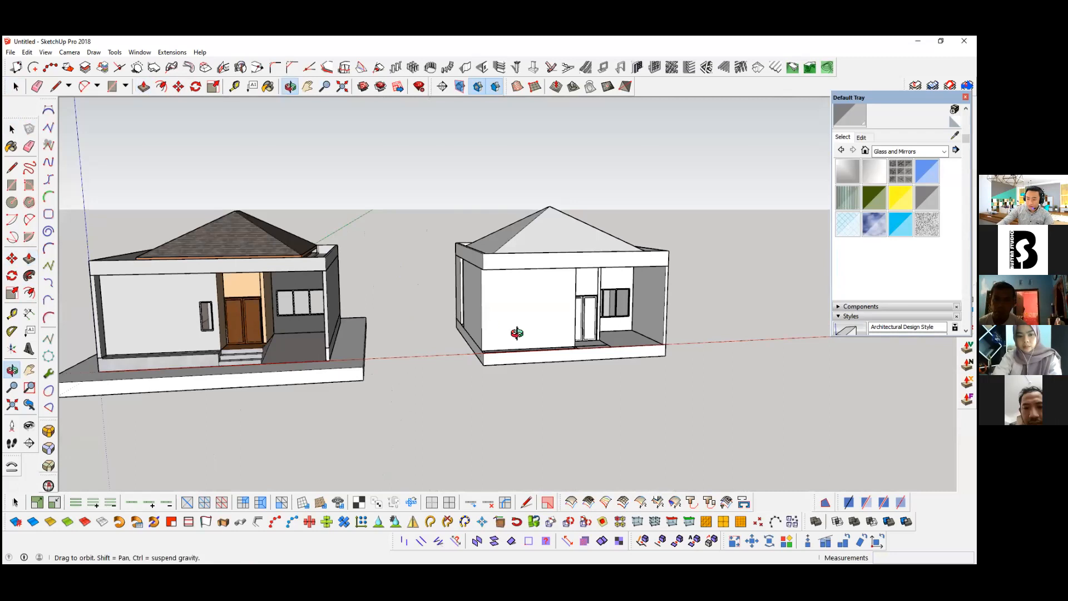
Step: Show the hidden back edges and draw a 2400 mm vertical line from the plan endpoint near the front wall's corner beside the entrance
{"action": "scroll", "coordinate": [569, 353], "scroll_direction": "up", "scroll_amount": 5}
{"action": "middle_click_drag", "start_coordinate": [569, 353], "coordinate": [651, 385]}
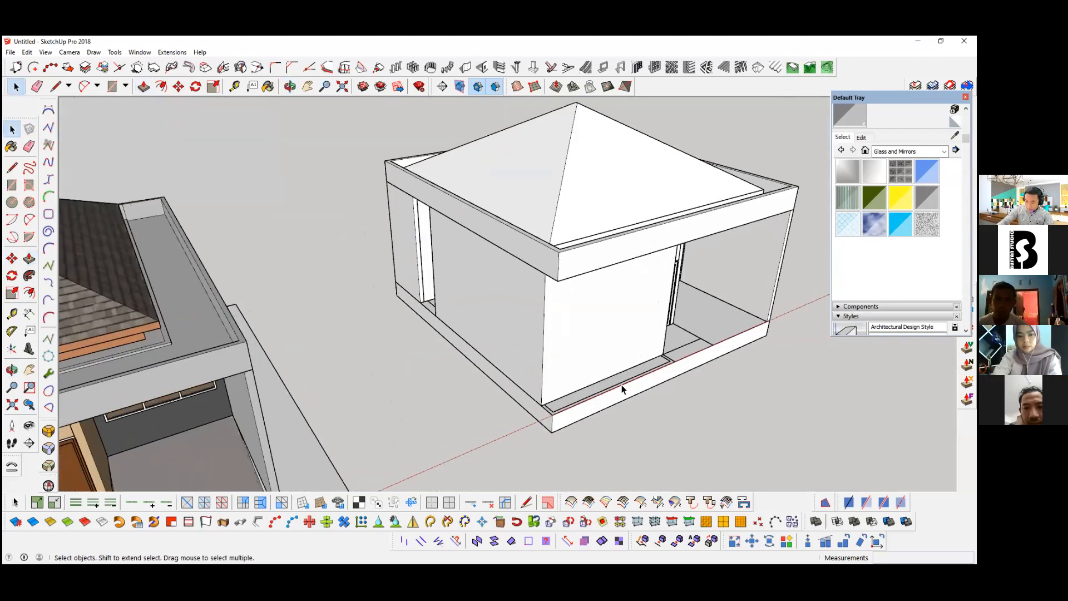
{"action": "key", "text": "l"}
{"action": "key", "text": "k"}
{"action": "middle_click_drag", "start_coordinate": [642, 381], "coordinate": [655, 263]}
{"action": "scroll", "coordinate": [705, 156], "scroll_direction": "up", "scroll_amount": 3}
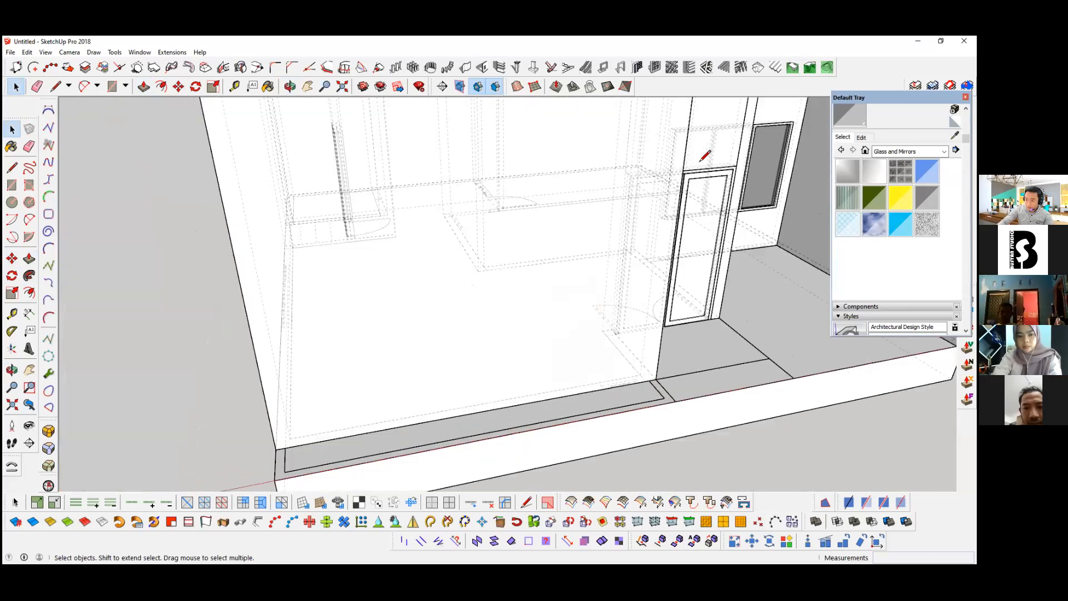
{"action": "scroll", "coordinate": [705, 156], "scroll_direction": "up", "scroll_amount": 2}
{"action": "key", "text": "l"}
{"action": "scroll", "coordinate": [662, 353], "scroll_direction": "up", "scroll_amount": 1}
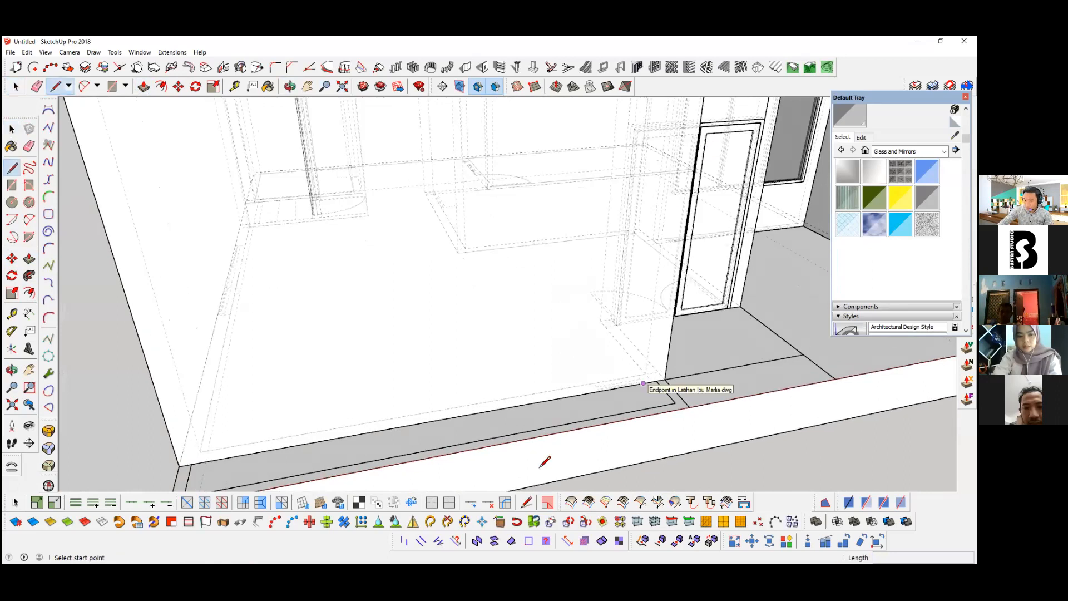
{"action": "left_click", "coordinate": [643, 383]}
{"action": "middle_click_drag", "start_coordinate": [658, 170], "coordinate": [590, 216], "text": "shift"}
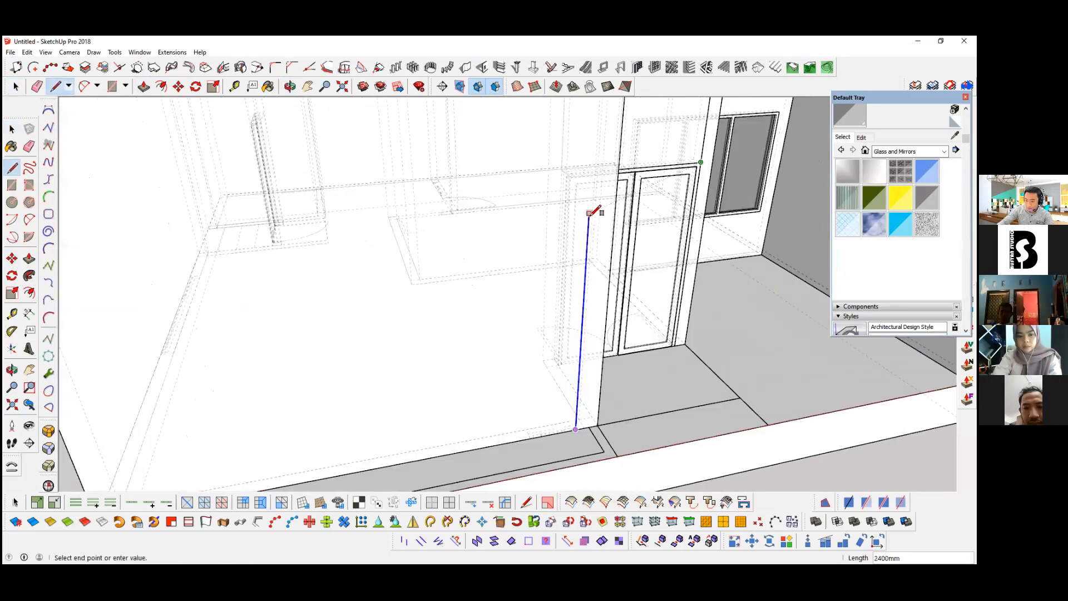
Step: Draw a 2400 by 500 mm window rectangle from the line's upper end on the front wall and raise its bottom edge 600 mm
{"action": "key", "text": "r"}
{"action": "left_click", "coordinate": [700, 162]}
{"action": "key", "text": "r"}
{"action": "left_click", "coordinate": [589, 214]}
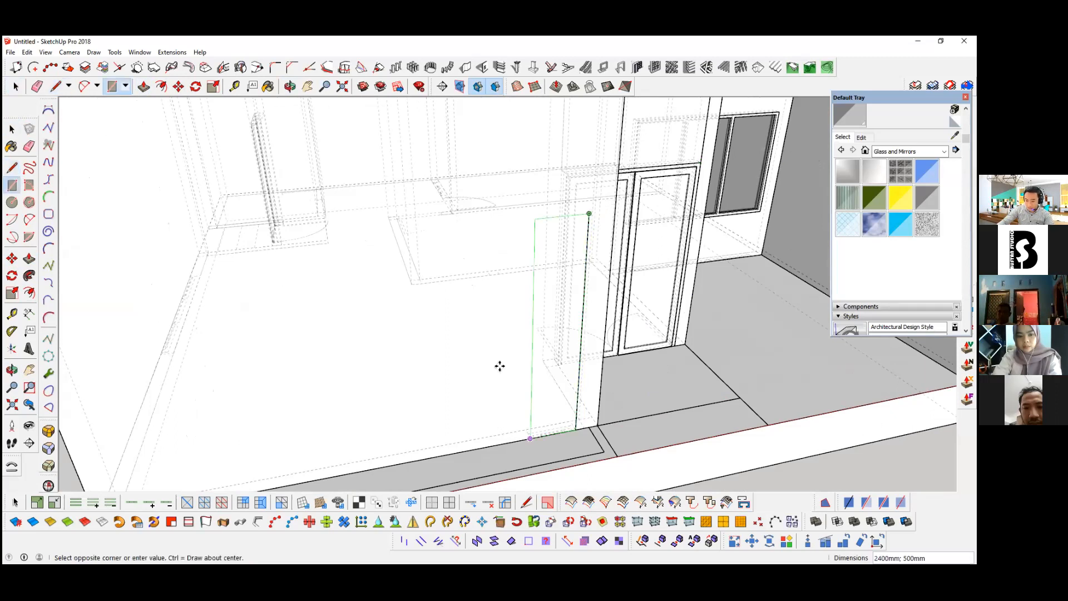
{"action": "key", "text": "Return"}
{"action": "key", "text": "space"}
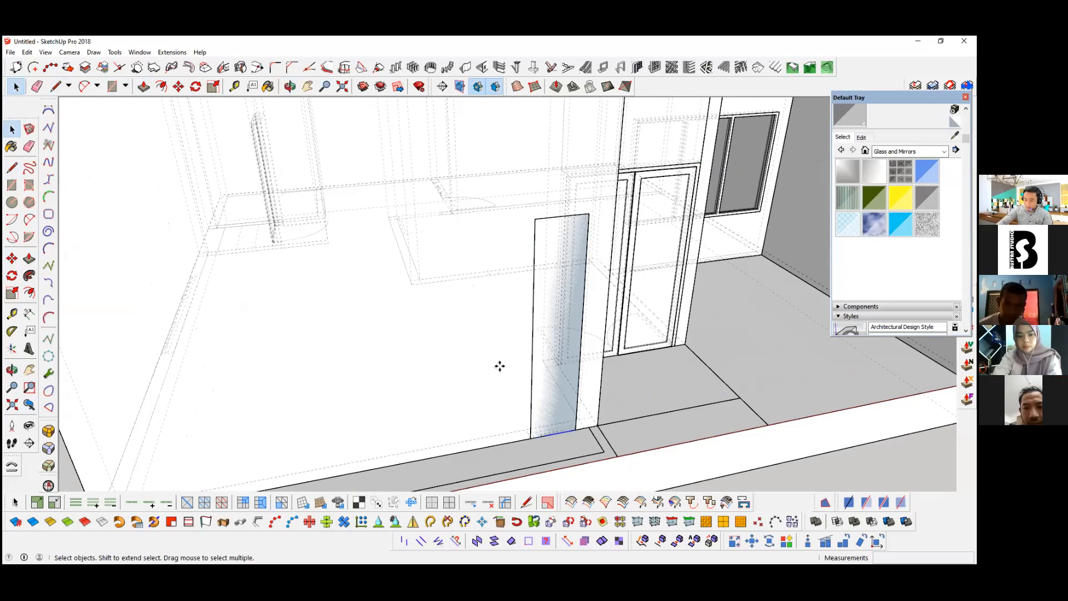
{"action": "key", "text": "m"}
{"action": "left_click", "coordinate": [500, 421]}
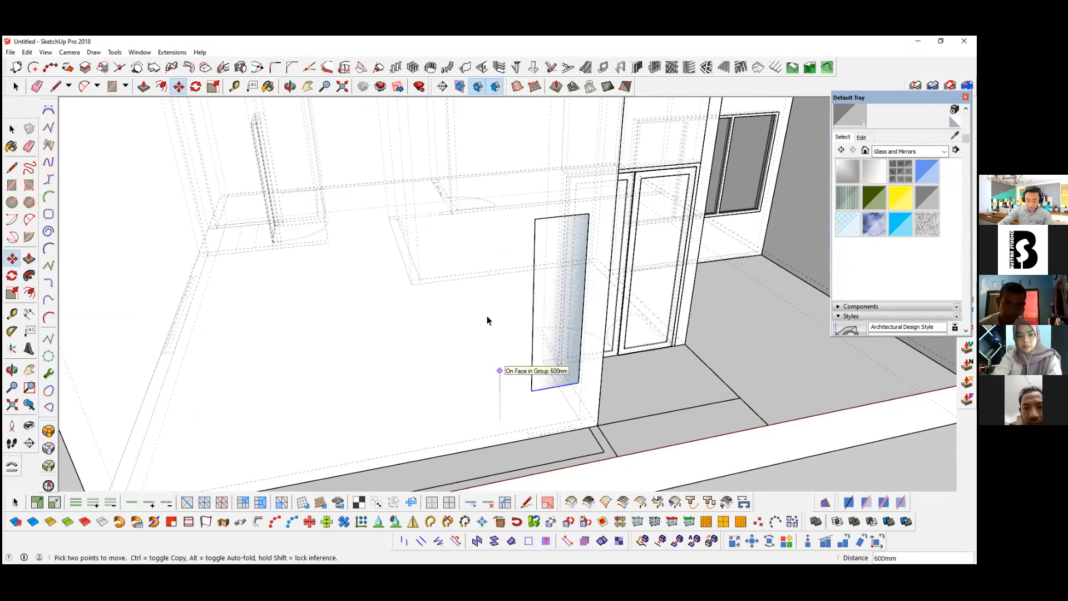
Step: Cut the window rectangle, hide the back edges, and paste the rectangle in place inside the front wall's group
{"action": "key", "text": "space"}
{"action": "key", "text": "Delete"}
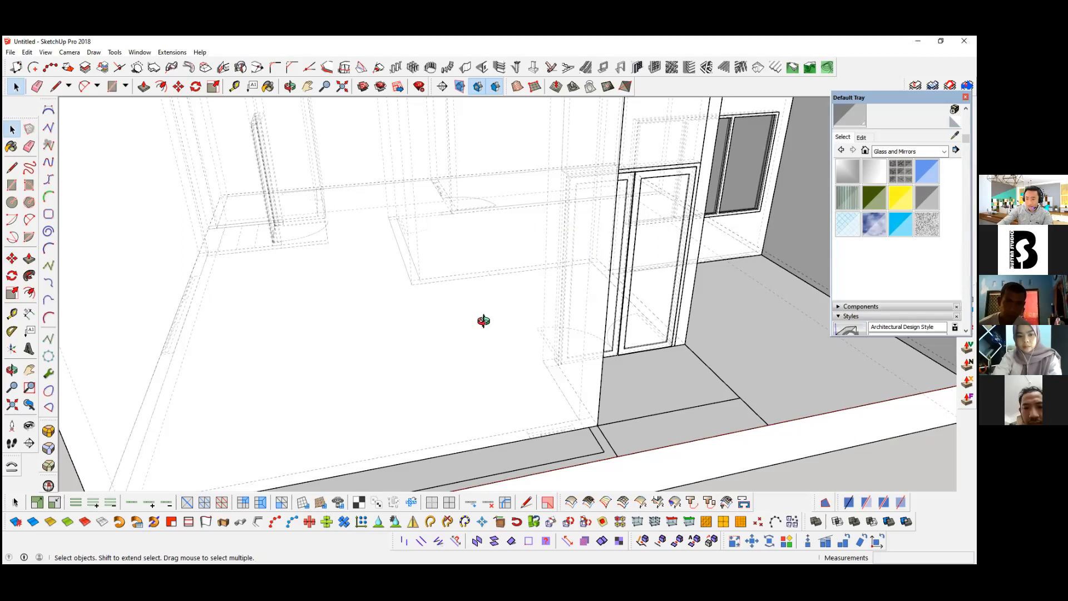
{"action": "key", "text": "ctrl+z"}
{"action": "key", "text": "ctrl+z"}
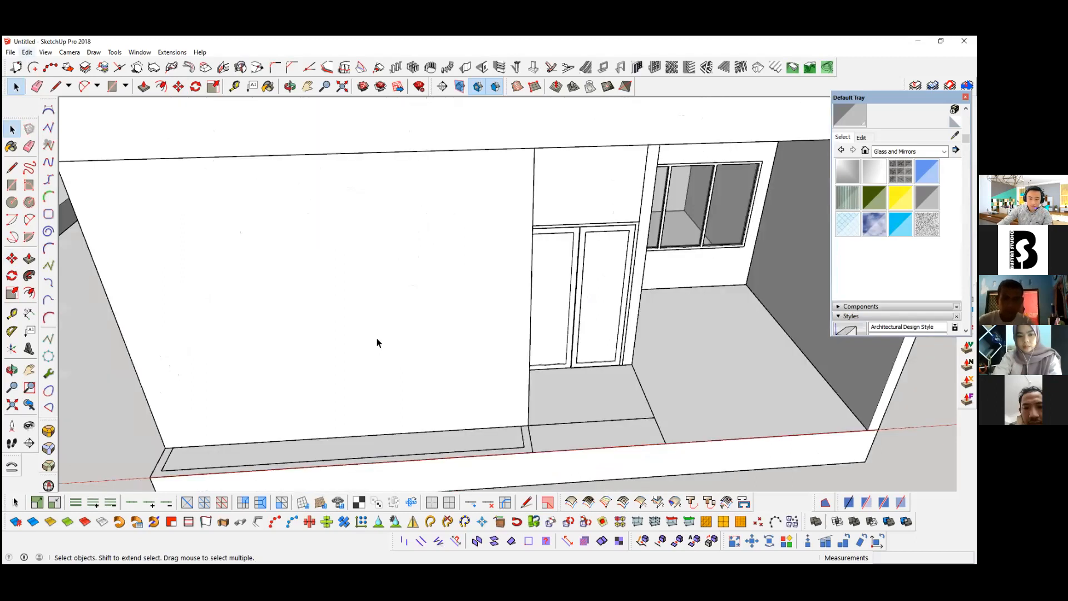
{"action": "double_click", "coordinate": [345, 315]}
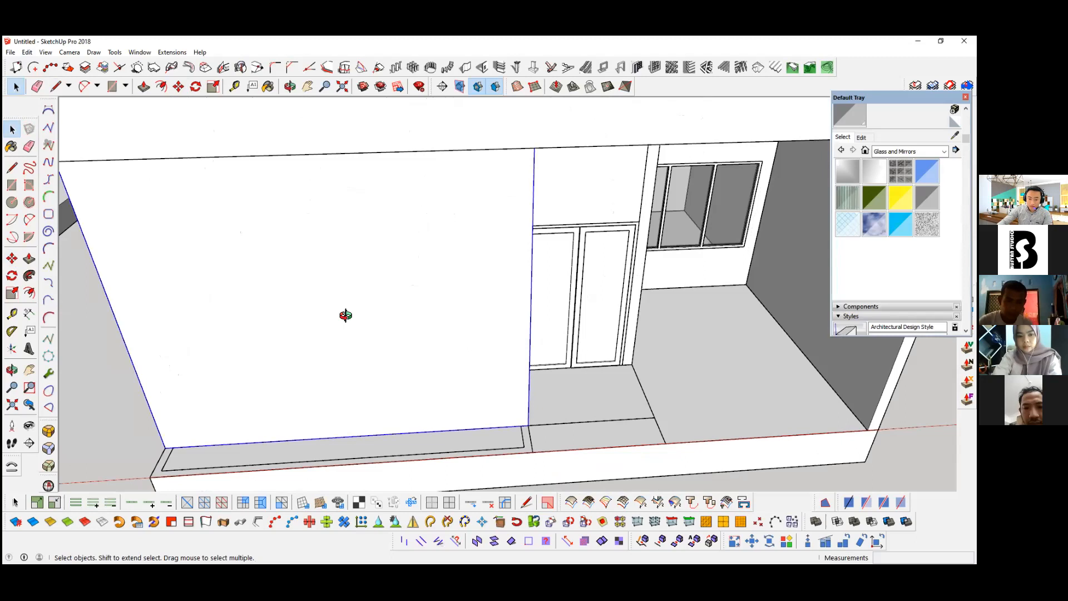
{"action": "left_click", "coordinate": [432, 353]}
{"action": "middle_click_drag", "start_coordinate": [523, 300], "coordinate": [373, 313]}
{"action": "left_click", "coordinate": [26, 52]}
{"action": "left_click", "coordinate": [431, 353]}
Step: Push the window rectangle through the front wall to cut the window opening
{"action": "key", "text": "p"}
{"action": "scroll", "coordinate": [433, 345], "scroll_direction": "up", "scroll_amount": 2}
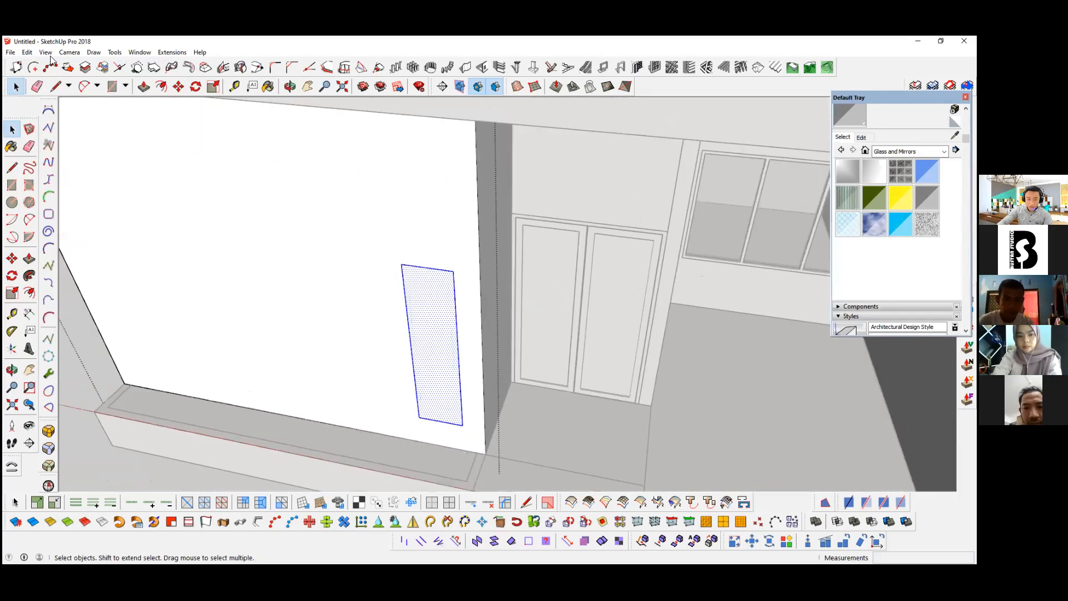
{"action": "left_click", "coordinate": [431, 331]}
{"action": "left_click", "coordinate": [217, 205]}
{"action": "key", "text": "space"}
Step: Paste the window rectangle in place over the narrow front opening and turn it into a one-column frame with the Panel divider
{"action": "double_click", "coordinate": [326, 143]}
{"action": "right_click", "coordinate": [327, 143]}
{"action": "left_click", "coordinate": [327, 141]}
{"action": "left_click", "coordinate": [24, 54]}
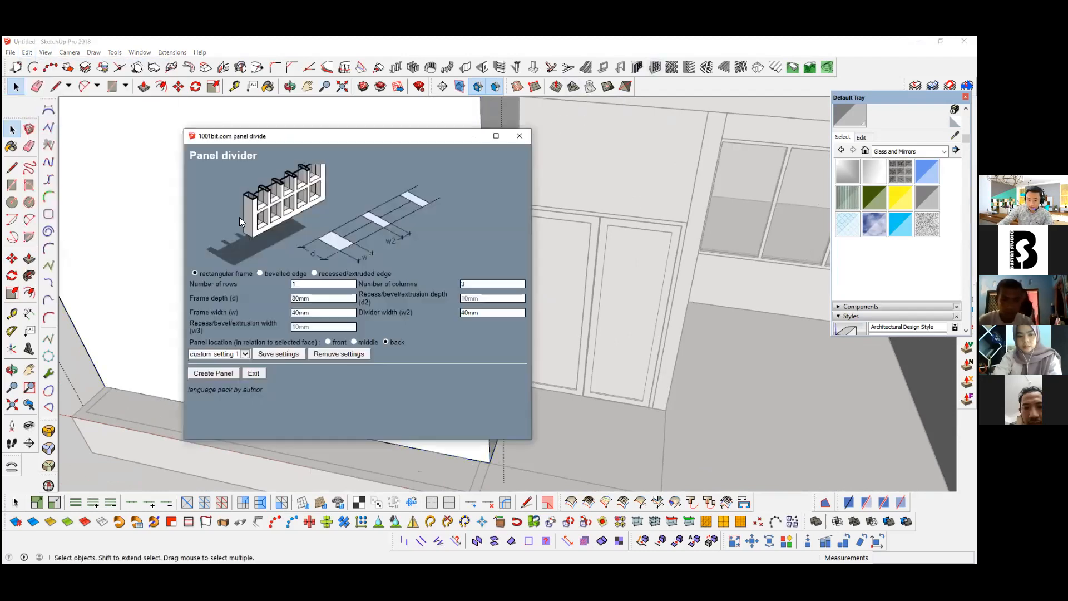
{"action": "double_click", "coordinate": [474, 285]}
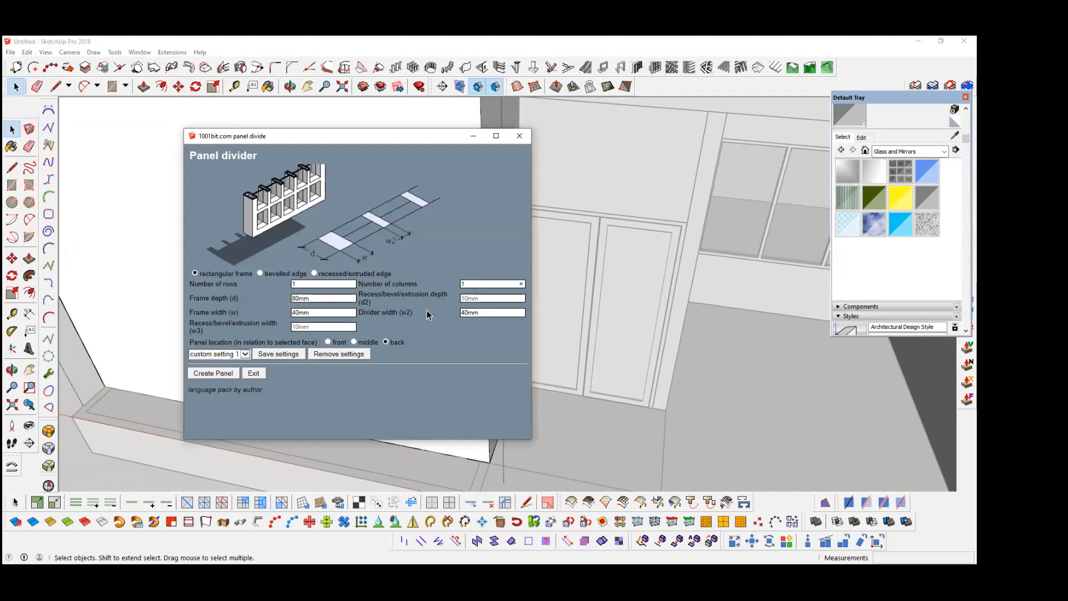
{"action": "left_click", "coordinate": [218, 373]}
{"action": "left_click", "coordinate": [439, 271]}
Step: Open the narrow front window's frame group and paint its pane with Translucent Glass Gray
{"action": "scroll", "coordinate": [445, 270], "scroll_direction": "up", "scroll_amount": 5}
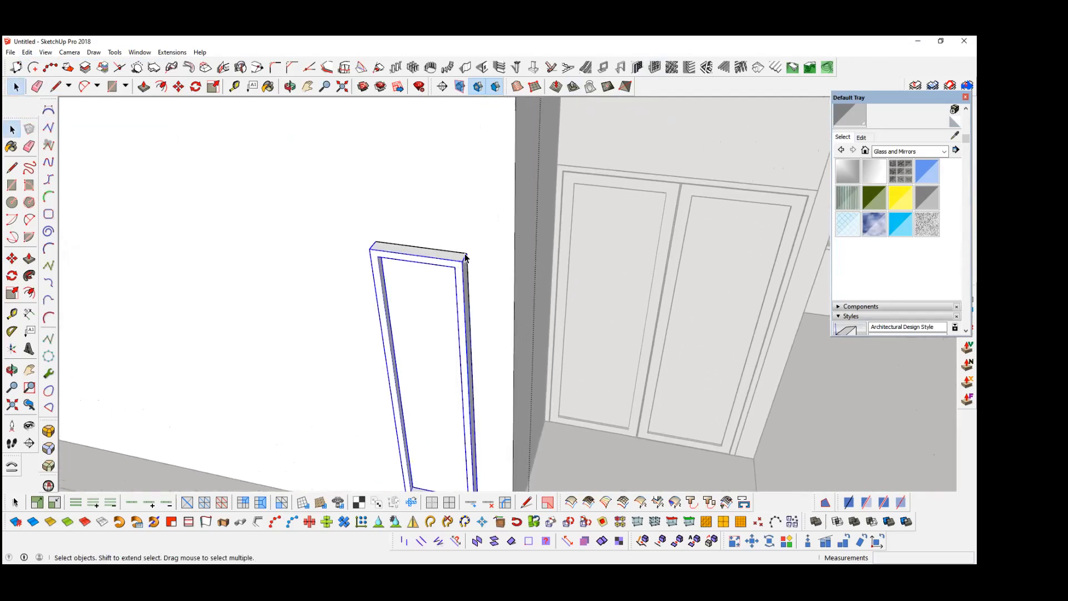
{"action": "double_click", "coordinate": [428, 300]}
{"action": "key", "text": "b"}
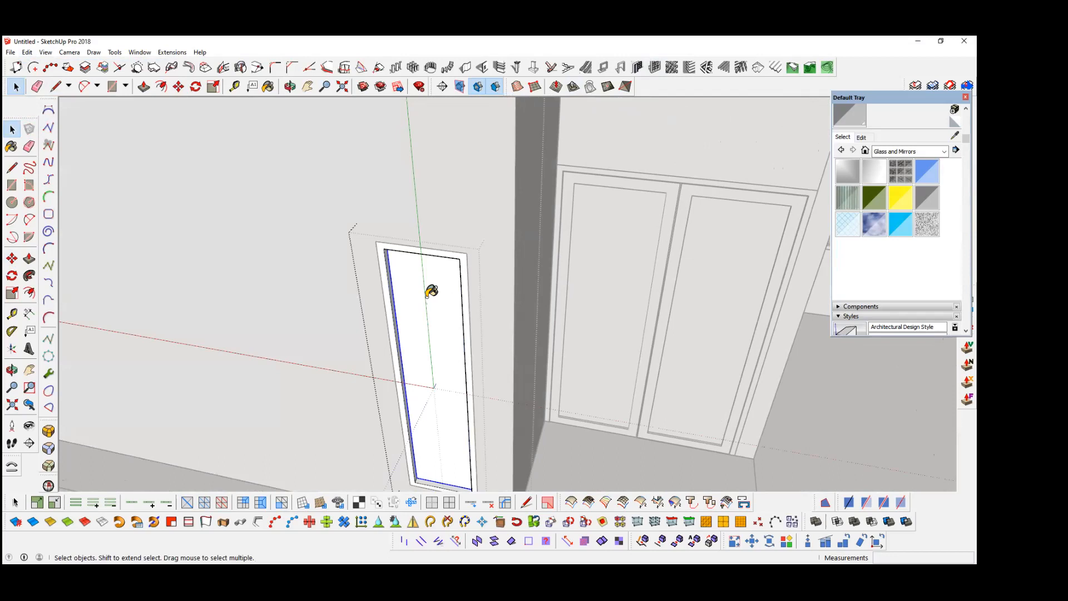
{"action": "left_click", "coordinate": [435, 344]}
{"action": "key", "text": "space"}
Step: Draw a 2400 mm vertical line on the side wall from the plan's window endpoint at the wall base
{"action": "scroll", "coordinate": [355, 352], "scroll_direction": "down", "scroll_amount": 6}
{"action": "mouse_move", "coordinate": [356, 352]}
{"action": "middle_mouse_down"}
{"action": "mouse_move", "coordinate": [362, 339]}
{"action": "mouse_move", "coordinate": [341, 318]}
{"action": "middle_mouse_up"}
{"action": "scroll", "coordinate": [341, 317], "scroll_direction": "down", "scroll_amount": 1}
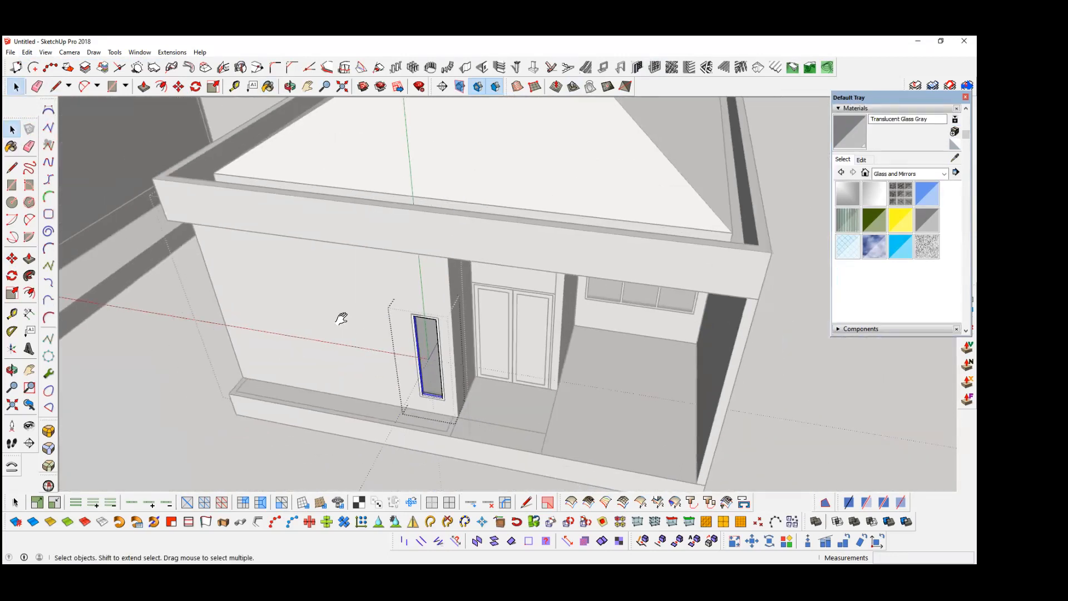
{"action": "scroll", "coordinate": [426, 351], "scroll_direction": "down", "scroll_amount": 1}
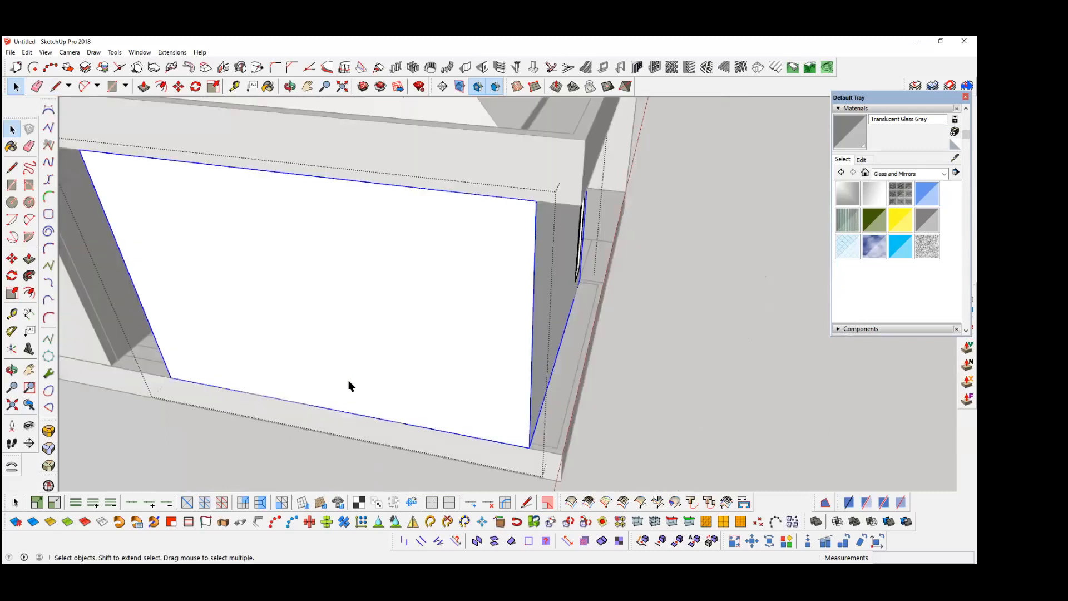
{"action": "middle_click_drag", "start_coordinate": [392, 405], "coordinate": [369, 398]}
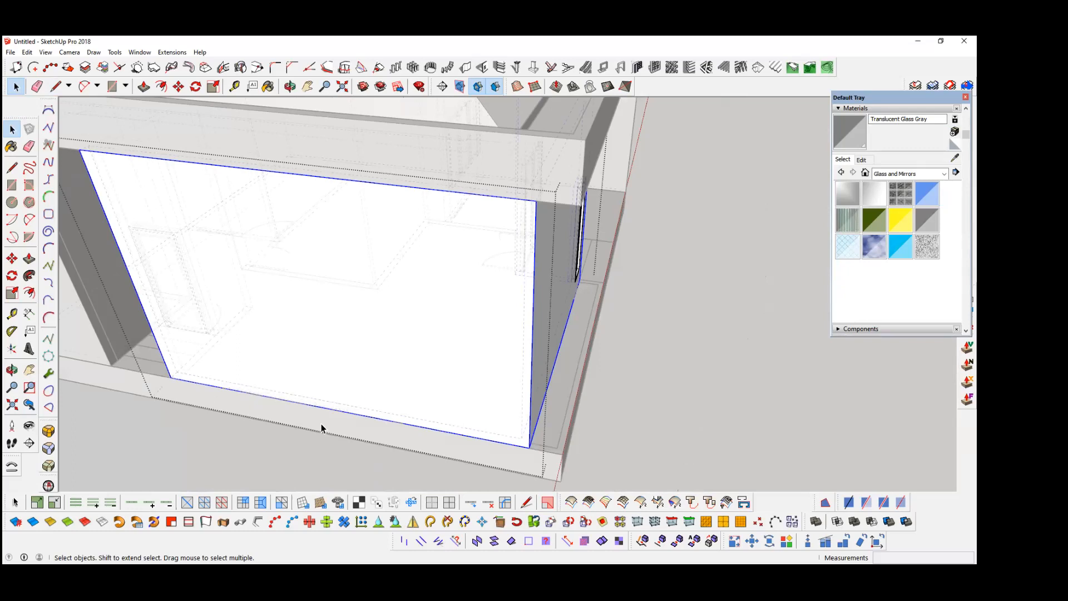
{"action": "scroll", "coordinate": [296, 424], "scroll_direction": "up", "scroll_amount": 3}
{"action": "key", "text": "l"}
{"action": "left_click", "coordinate": [370, 433]}
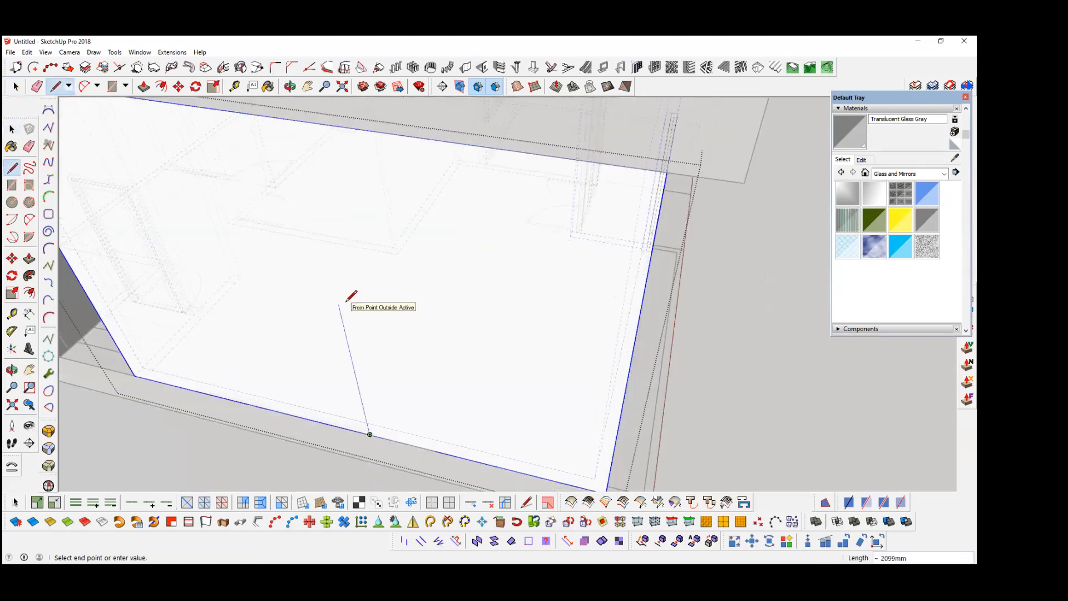
{"action": "type", "text": "2400"}
{"action": "key", "text": "Return"}
Step: Draw a 2400 by 2375 mm window rectangle from the line's upper end on the side wall and raise its bottom edge 800 mm
{"action": "key", "text": "r"}
{"action": "left_click", "coordinate": [332, 280]}
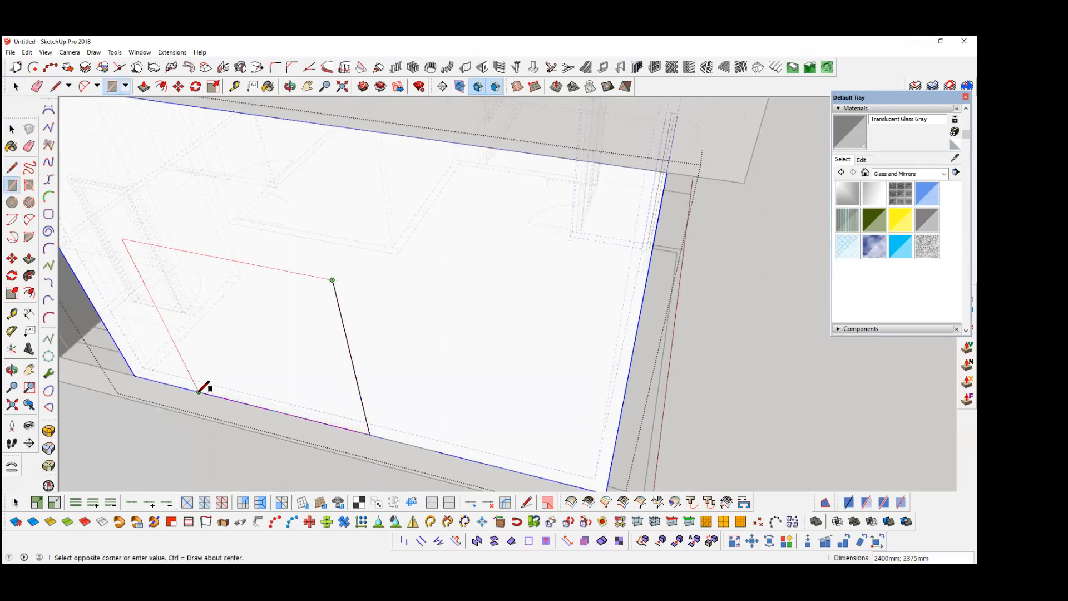
{"action": "left_click", "coordinate": [199, 394]}
{"action": "key", "text": "space"}
{"action": "key", "text": "m"}
{"action": "left_click", "coordinate": [405, 418]}
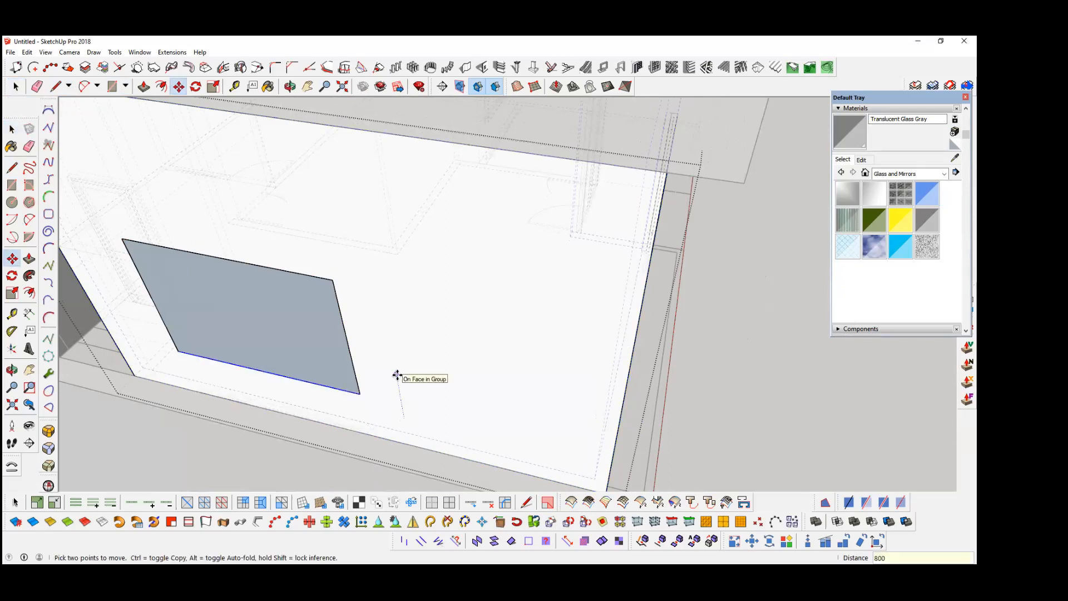
{"action": "left_click", "coordinate": [397, 375]}
Step: Cut the side window rectangle and paste it in place inside the side wall's group
{"action": "key", "text": "space"}
{"action": "left_click", "coordinate": [249, 305]}
{"action": "key", "text": "Delete"}
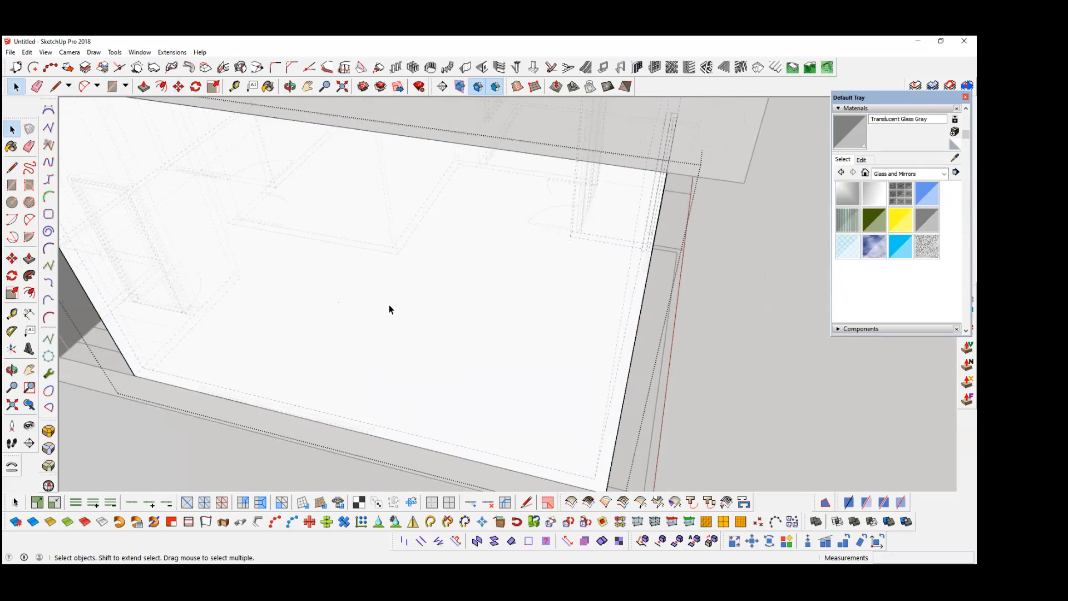
{"action": "left_click", "coordinate": [366, 241]}
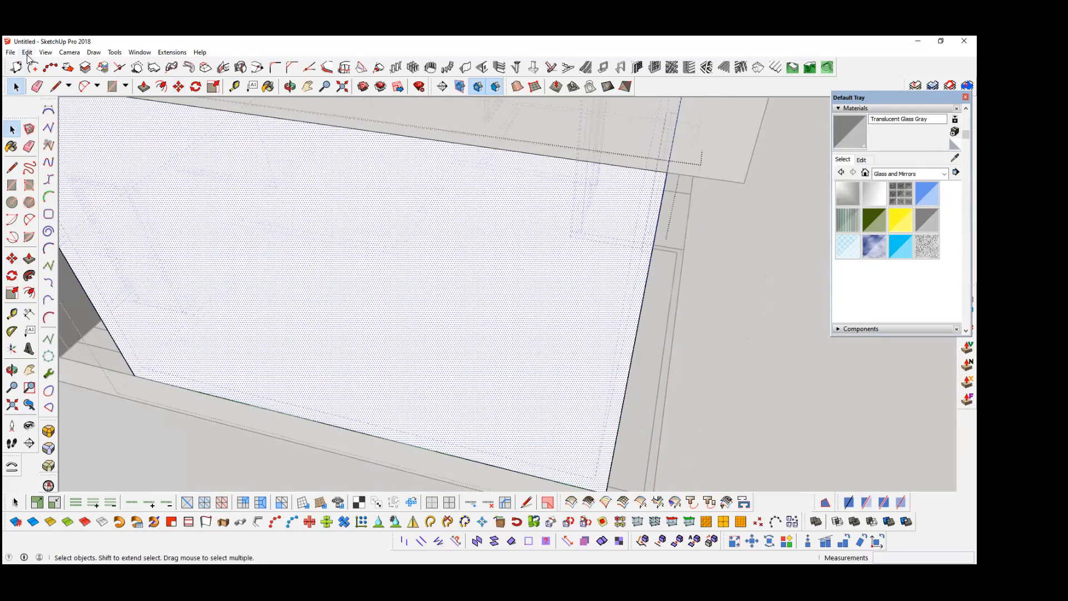
{"action": "left_click", "coordinate": [28, 54]}
{"action": "left_click", "coordinate": [71, 125]}
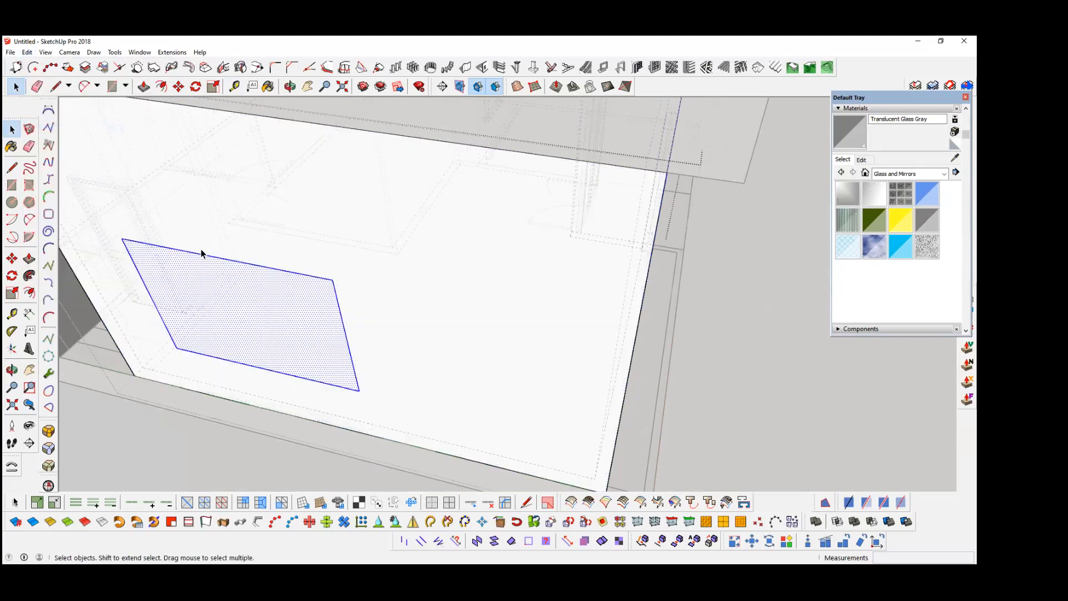
Step: Push the window rectangle through the side wall to cut the window opening
{"action": "key", "text": "p"}
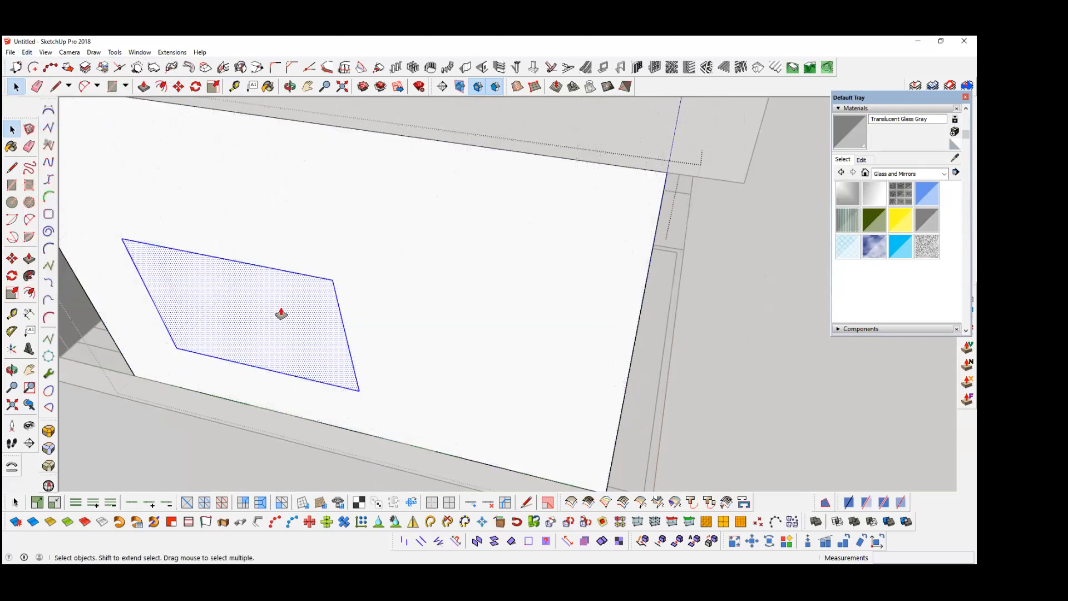
{"action": "double_click", "coordinate": [265, 322]}
{"action": "key", "text": "space"}
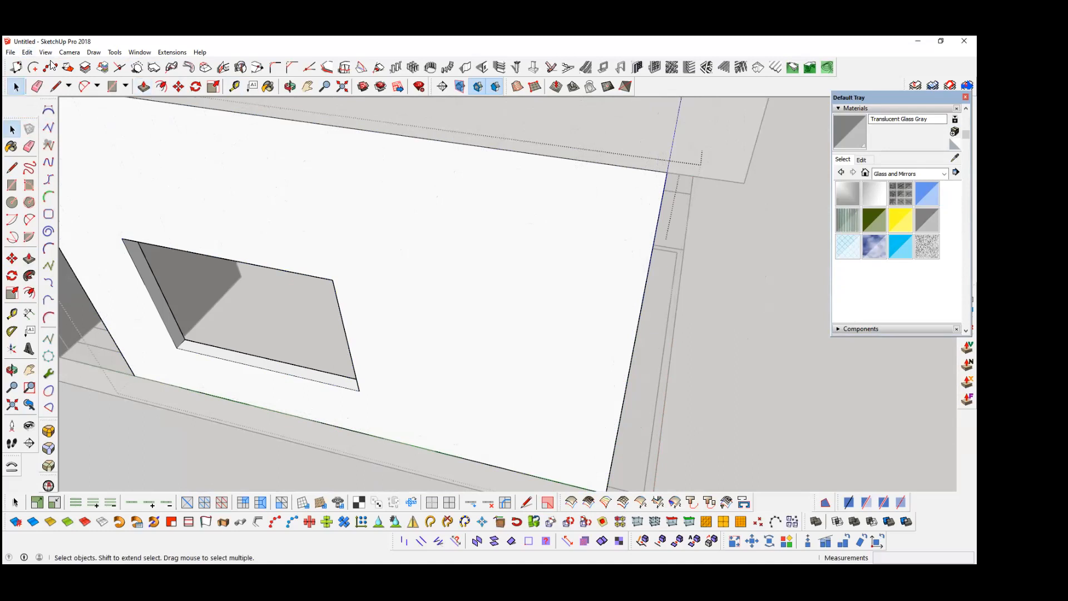
Step: Paste the rectangle in place outside the side wall's group and turn it into a three-column window frame with the Panel divider
{"action": "left_click", "coordinate": [27, 51]}
{"action": "left_click", "coordinate": [70, 128]}
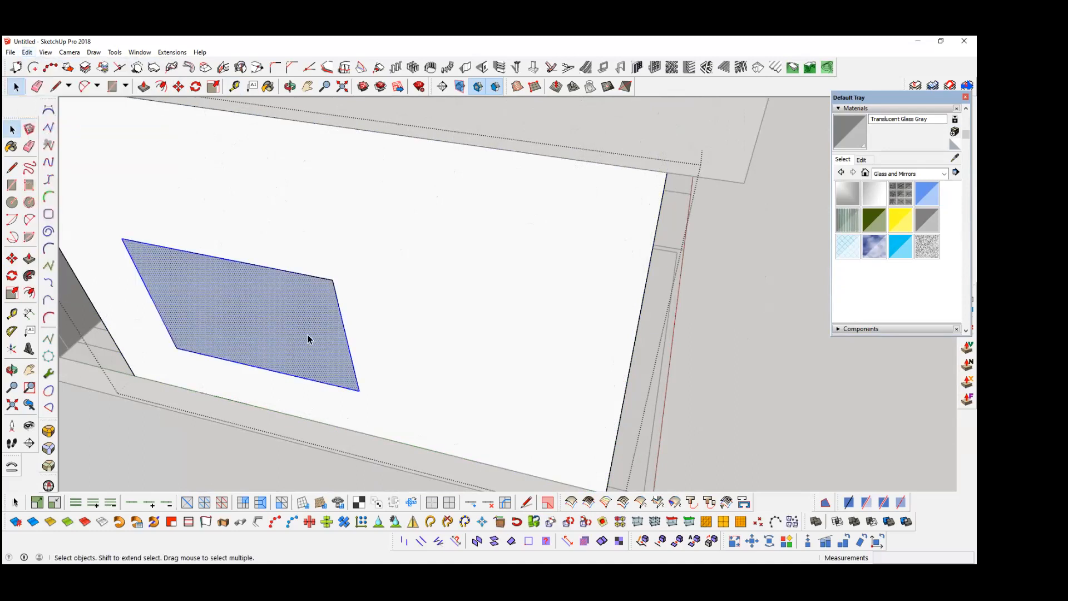
{"action": "left_click", "coordinate": [651, 67]}
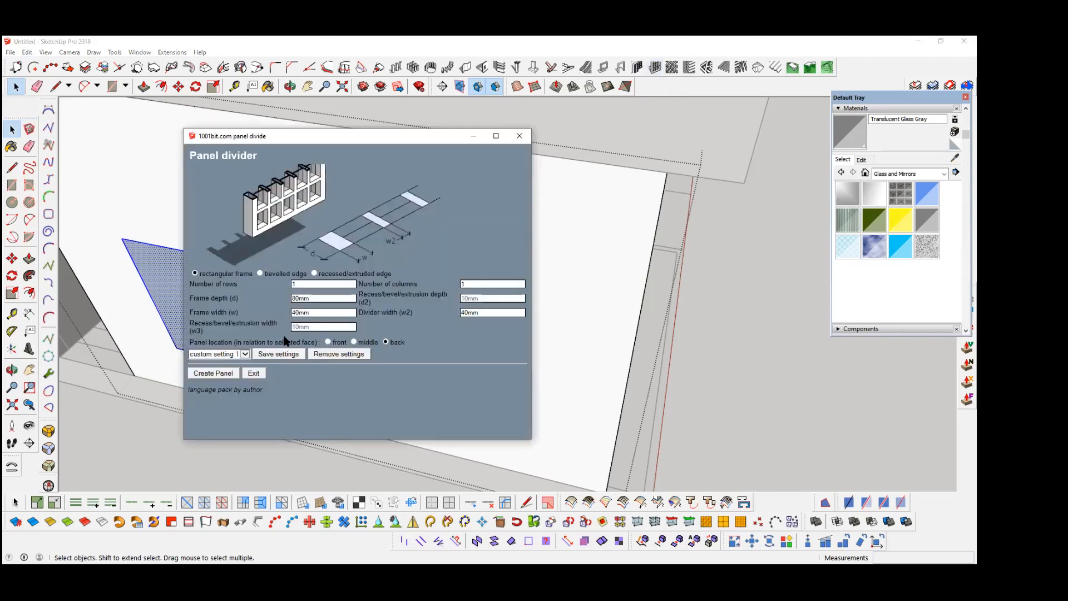
{"action": "double_click", "coordinate": [480, 285]}
{"action": "type", "text": "3"}
{"action": "left_click", "coordinate": [212, 373]}
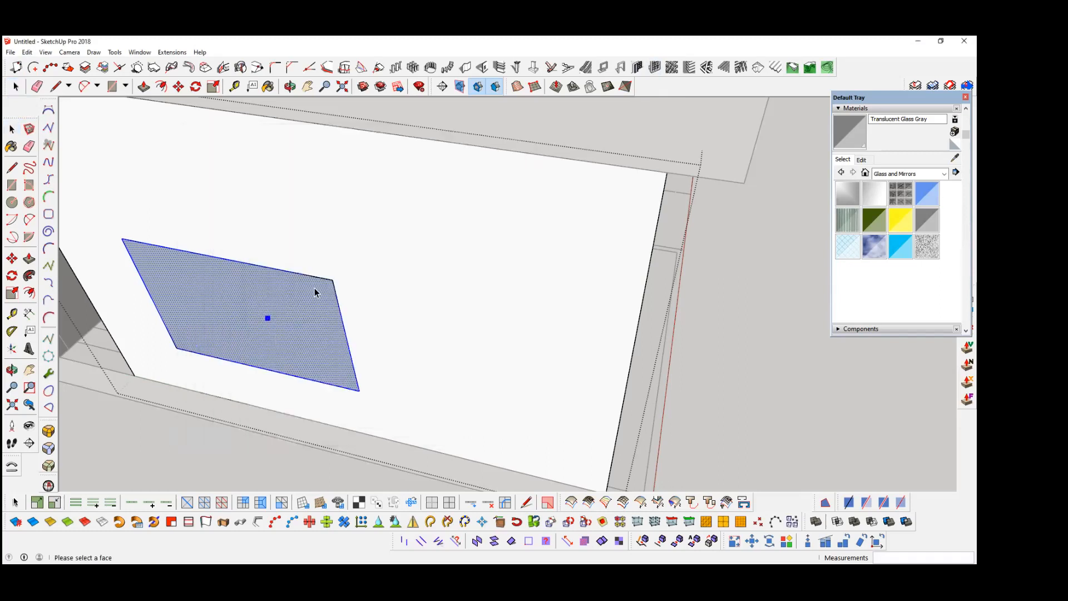
{"action": "left_click", "coordinate": [314, 292]}
{"action": "scroll", "coordinate": [331, 282], "scroll_direction": "up", "scroll_amount": 3}
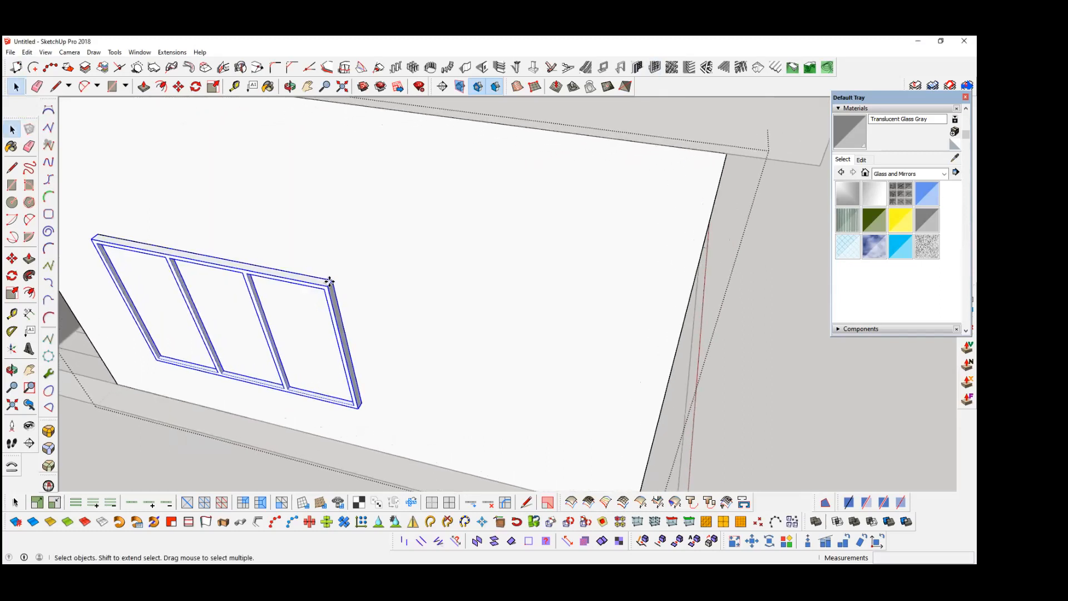
{"action": "scroll", "coordinate": [299, 318], "scroll_direction": "up", "scroll_amount": 3}
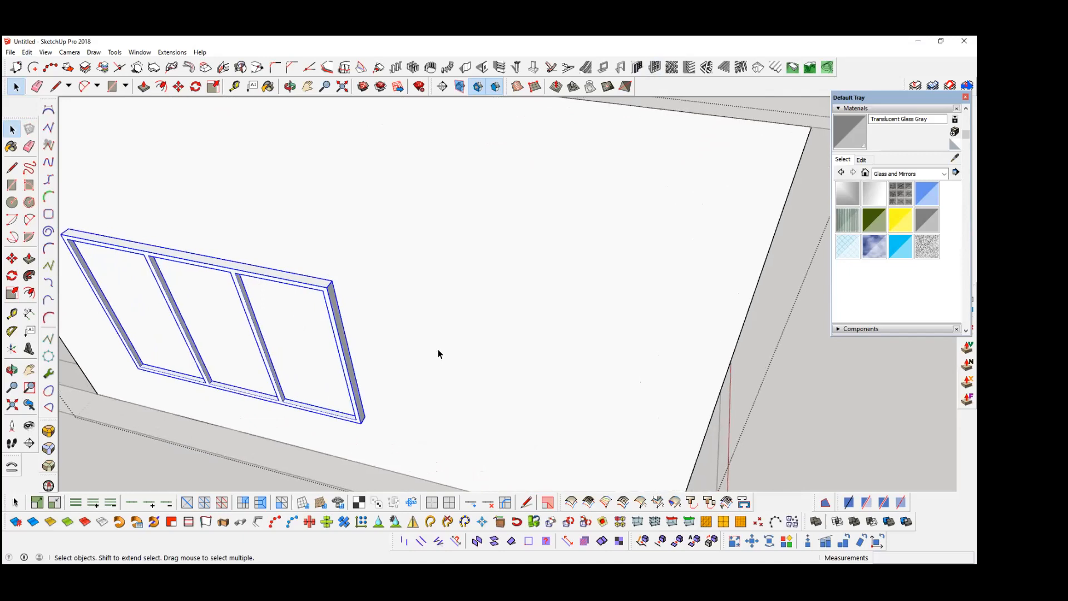
{"action": "scroll", "coordinate": [484, 367], "scroll_direction": "up", "scroll_amount": 1}
Step: Examine the house model's front and side openings from several angles and compare them with the reference house
{"action": "scroll", "coordinate": [339, 275], "scroll_direction": "down", "scroll_amount": 8}
{"action": "middle_click_drag", "start_coordinate": [307, 278], "coordinate": [467, 265]}
{"action": "scroll", "coordinate": [466, 265], "scroll_direction": "up", "scroll_amount": 1}
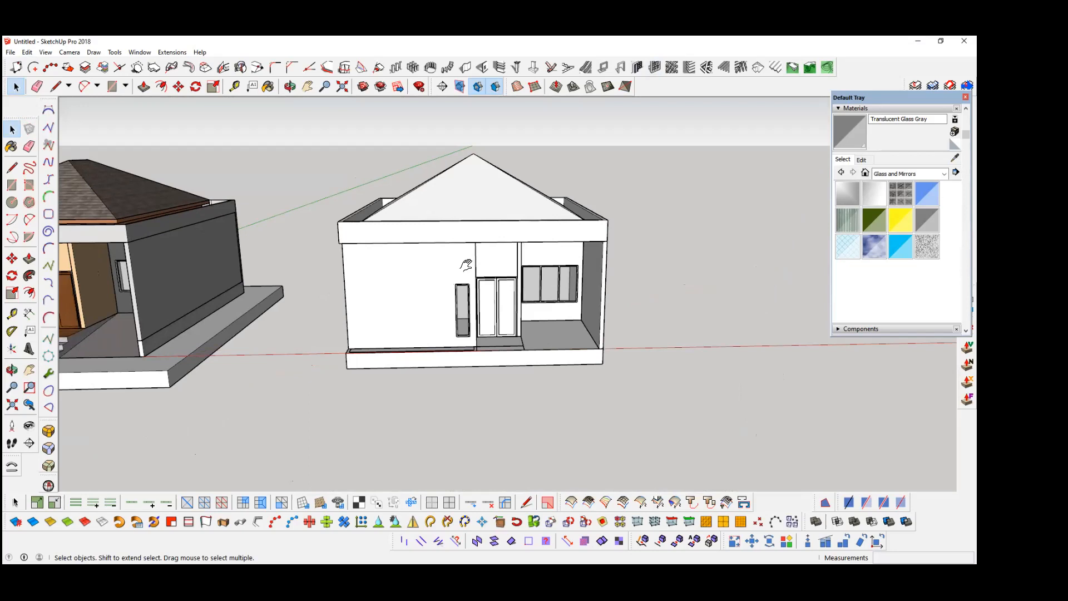
{"action": "scroll", "coordinate": [434, 294], "scroll_direction": "up", "scroll_amount": 2}
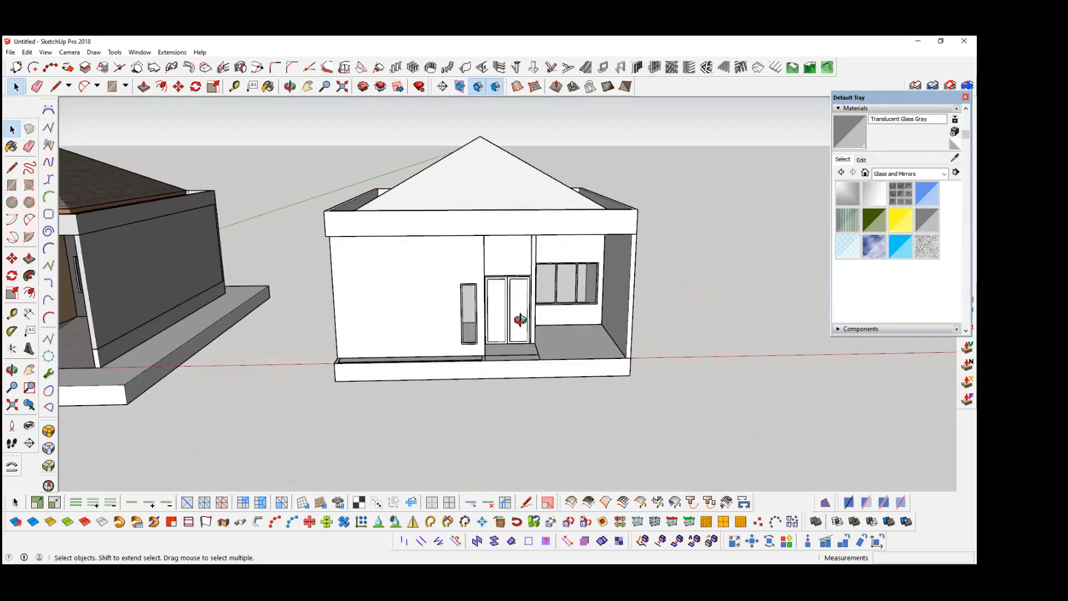
{"action": "middle_click_drag", "start_coordinate": [407, 315], "coordinate": [448, 349]}
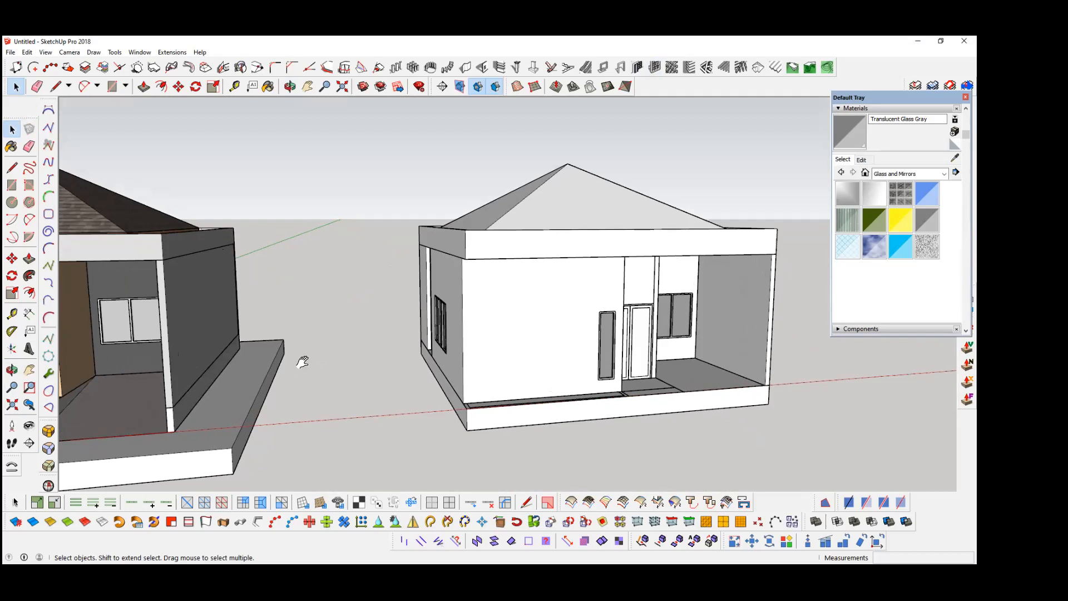
{"action": "middle_click_drag", "start_coordinate": [470, 352], "coordinate": [467, 348]}
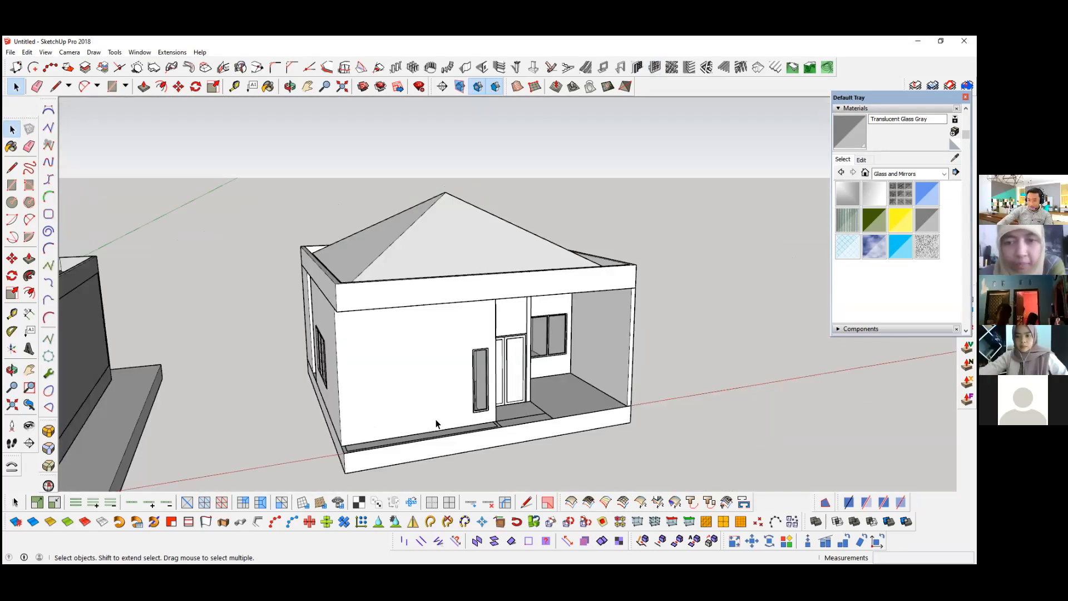
{"action": "middle_click_drag", "start_coordinate": [437, 419], "coordinate": [340, 406]}
{"action": "scroll", "coordinate": [472, 391], "scroll_direction": "up", "scroll_amount": 2}
{"action": "middle_click_drag", "start_coordinate": [472, 391], "coordinate": [365, 327]}
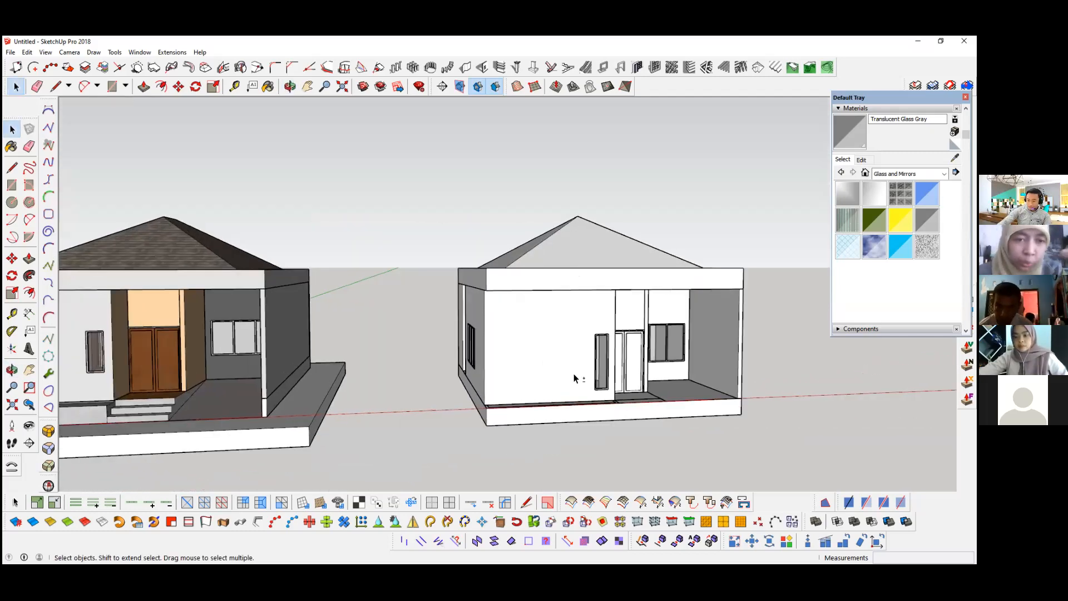
{"action": "scroll", "coordinate": [574, 374], "scroll_direction": "up", "scroll_amount": 2}
{"action": "middle_click_drag", "start_coordinate": [554, 375], "coordinate": [486, 375]}
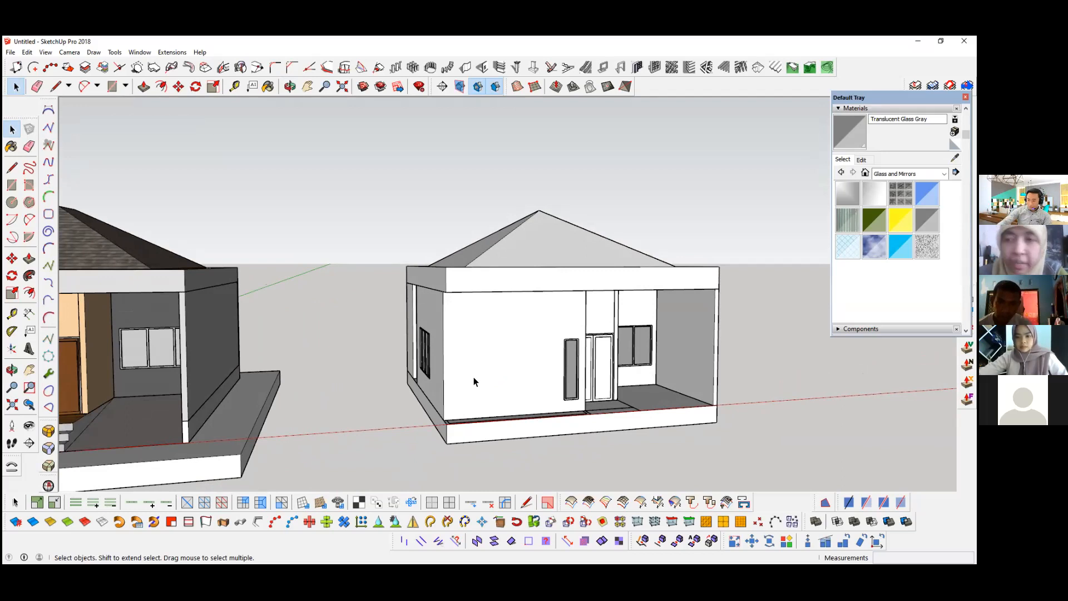
{"action": "middle_click_drag", "start_coordinate": [473, 376], "coordinate": [532, 371]}
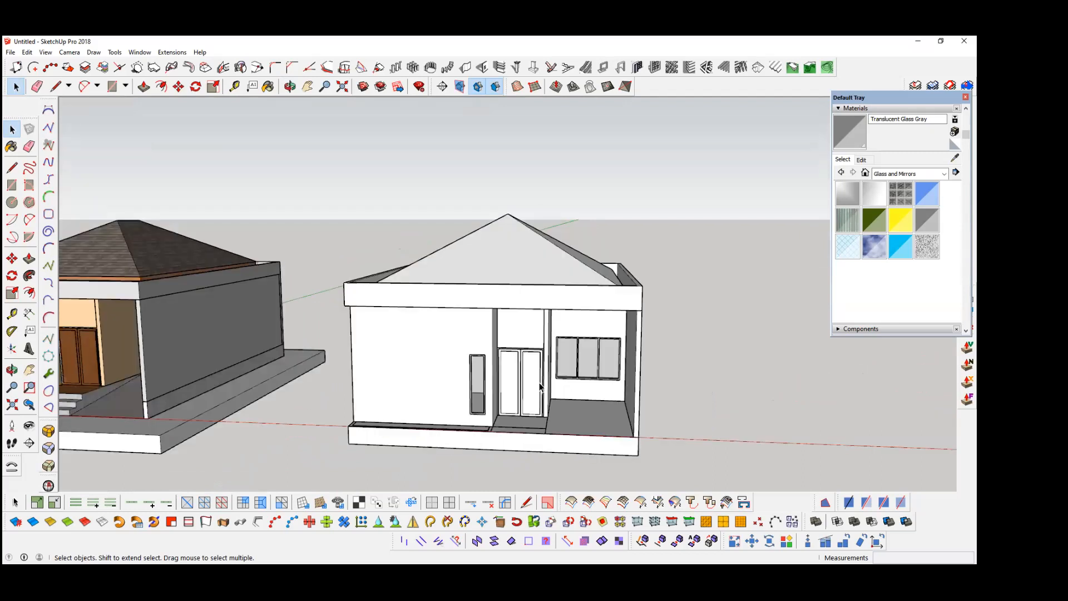
{"action": "middle_click_drag", "start_coordinate": [386, 429], "coordinate": [430, 435]}
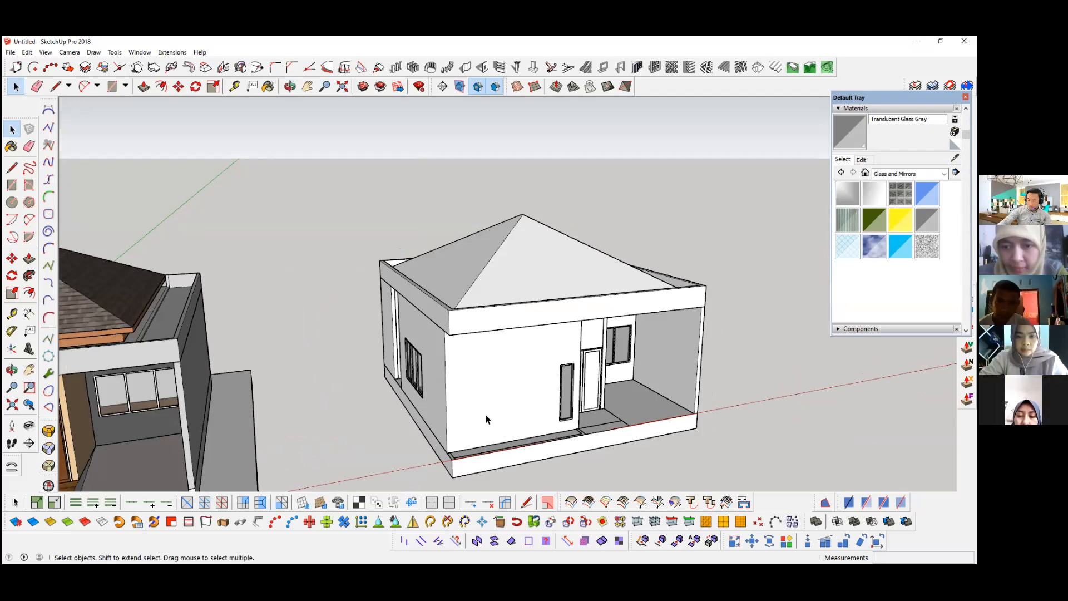
{"action": "middle_click_drag", "start_coordinate": [594, 426], "coordinate": [526, 428], "text": "shift"}
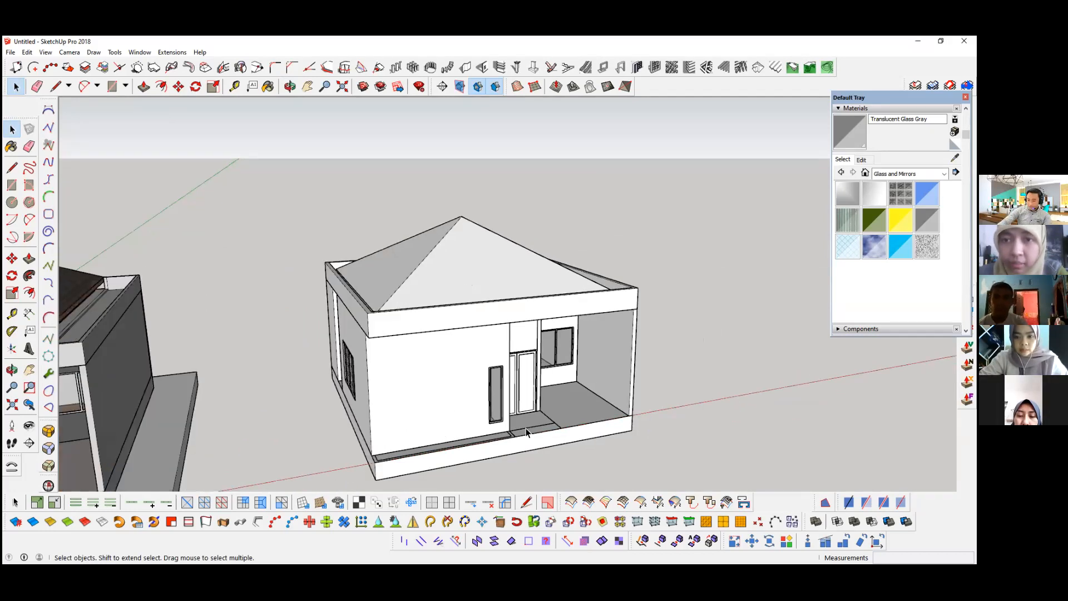
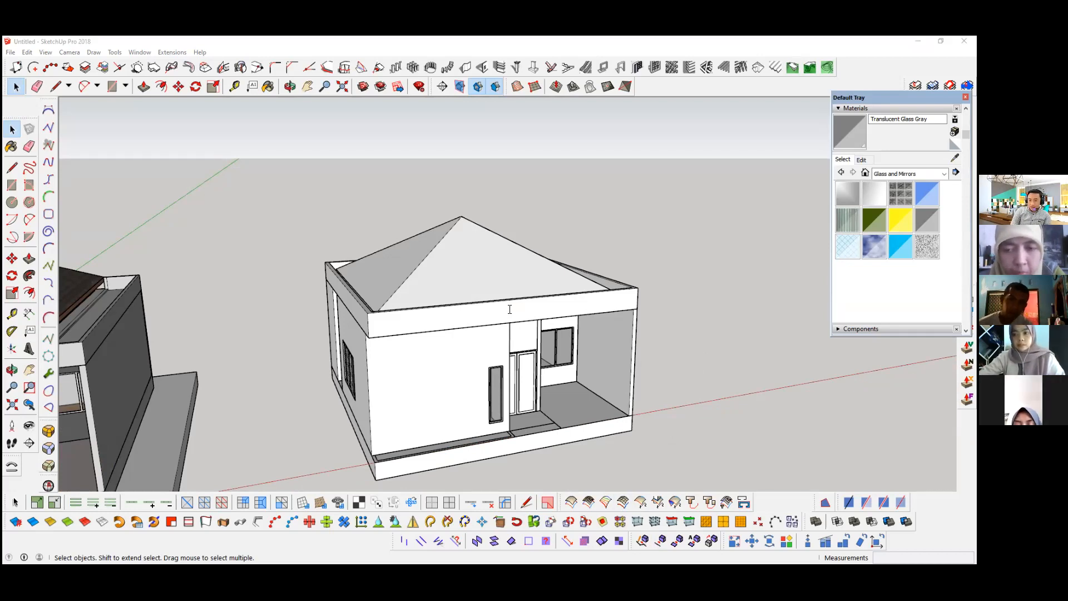
Step: Show hidden geometry to examine the reference house's entrance steps, and turn hidden geometry back off
{"action": "left_click", "coordinate": [27, 51]}
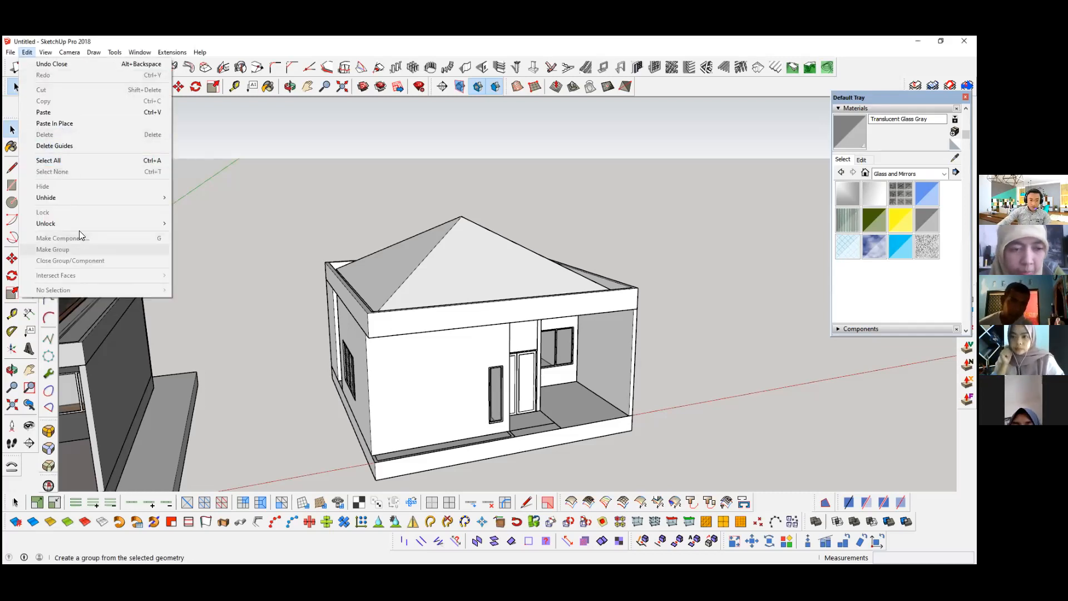
{"action": "mouse_move", "coordinate": [44, 52]}
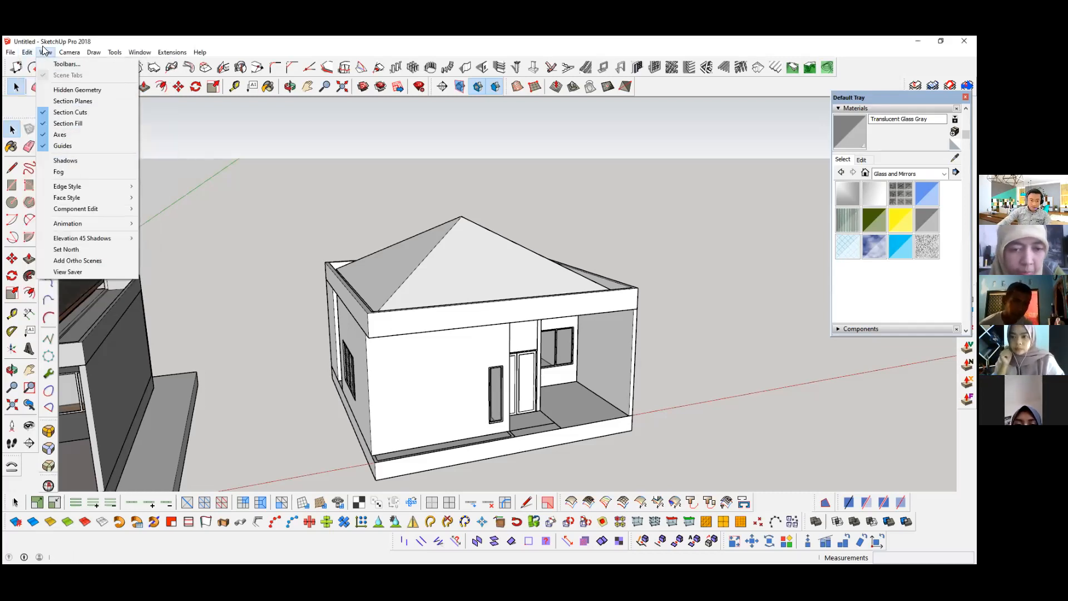
{"action": "left_click", "coordinate": [63, 100]}
{"action": "scroll", "coordinate": [399, 432], "scroll_direction": "up", "scroll_amount": 2}
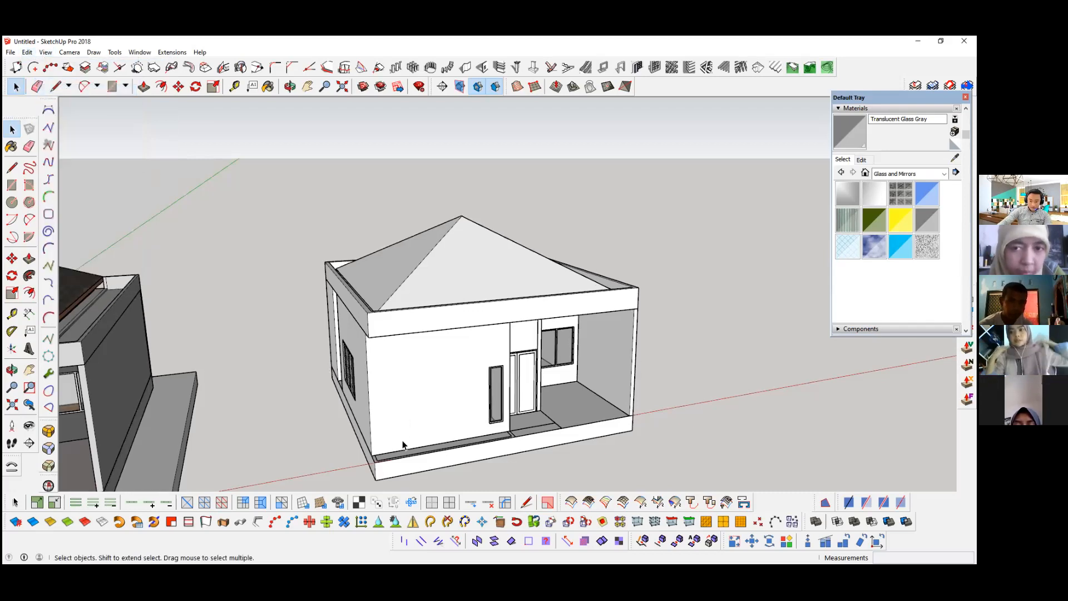
{"action": "middle_click_drag", "start_coordinate": [399, 432], "coordinate": [143, 335]}
{"action": "scroll", "coordinate": [156, 330], "scroll_direction": "up", "scroll_amount": 2}
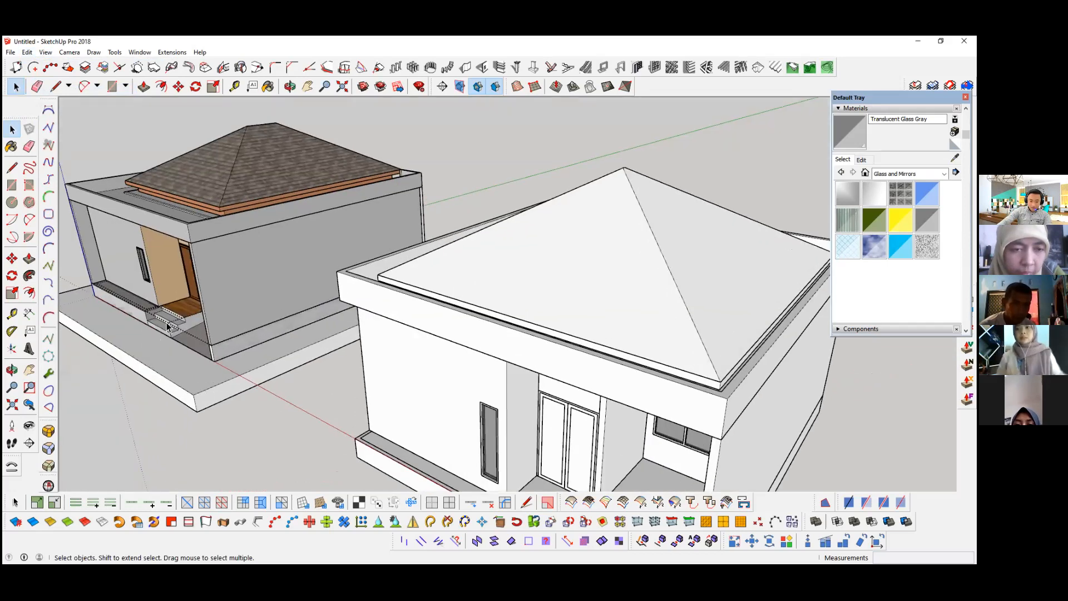
{"action": "scroll", "coordinate": [169, 324], "scroll_direction": "up", "scroll_amount": 6}
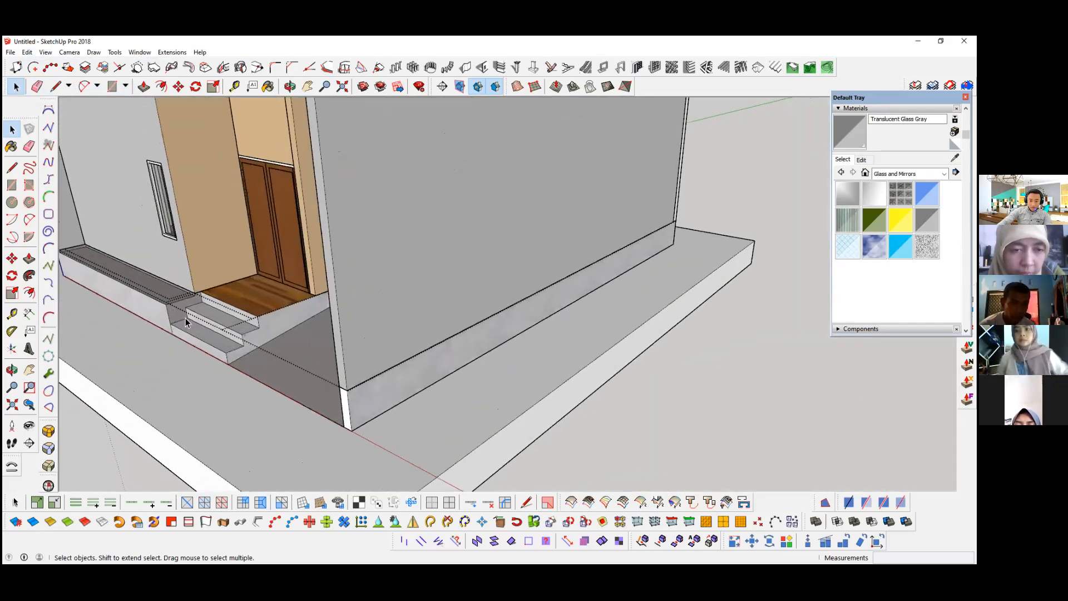
{"action": "mouse_move", "coordinate": [302, 360]}
{"action": "middle_mouse_down"}
{"action": "mouse_move", "coordinate": [306, 376]}
{"action": "mouse_move", "coordinate": [295, 359]}
{"action": "mouse_move", "coordinate": [307, 356]}
{"action": "middle_mouse_up"}
{"action": "scroll", "coordinate": [307, 356], "scroll_direction": "up", "scroll_amount": 3}
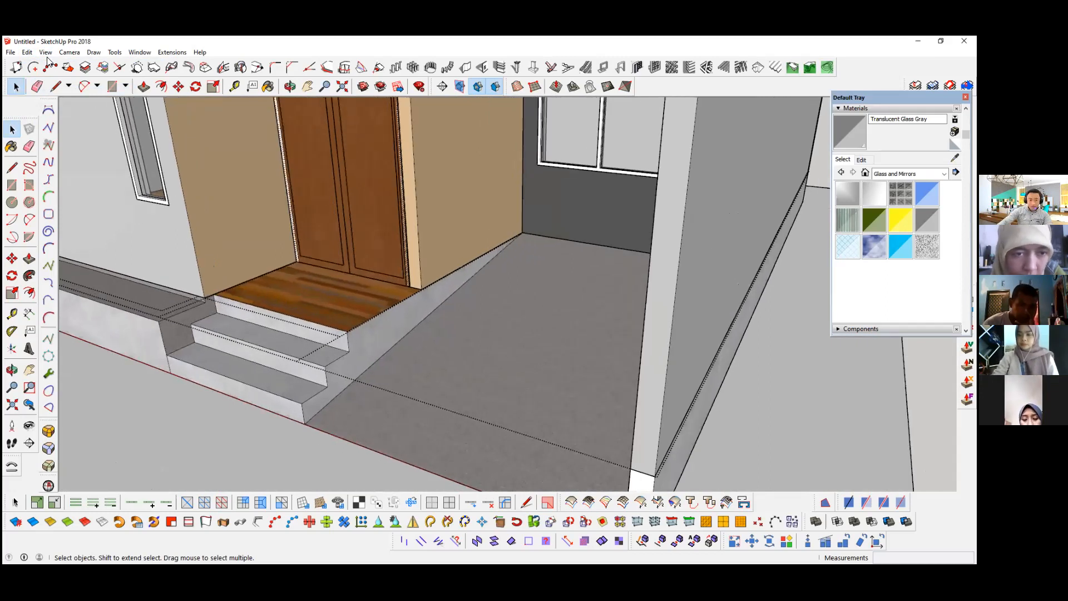
{"action": "key", "text": "alt+v"}
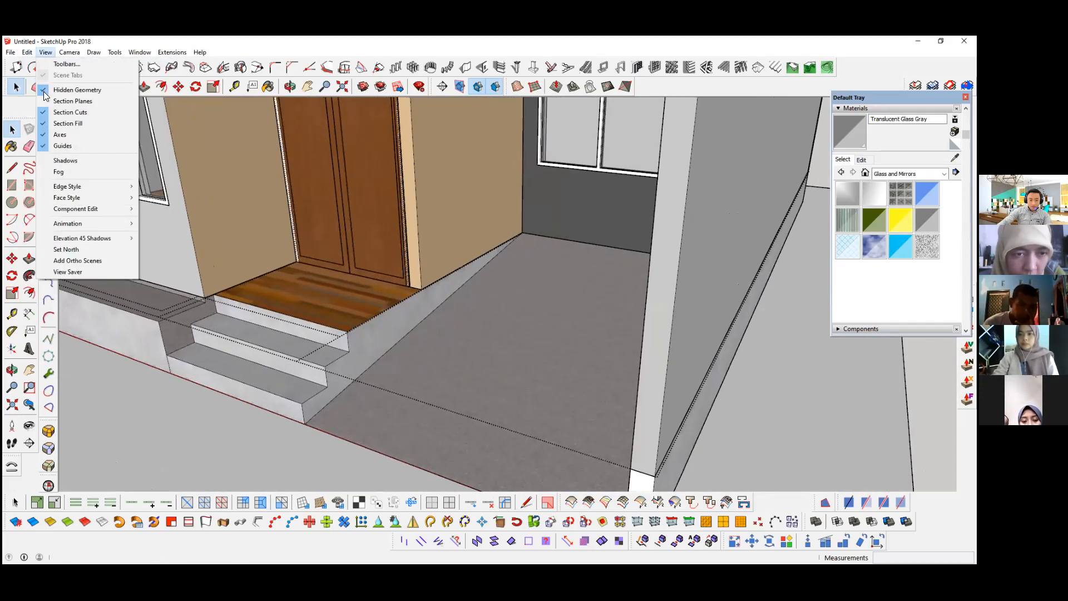
{"action": "left_click", "coordinate": [46, 93]}
Step: Turn on the X-ray face style and view both houses through their walls
{"action": "key", "text": "alt+v"}
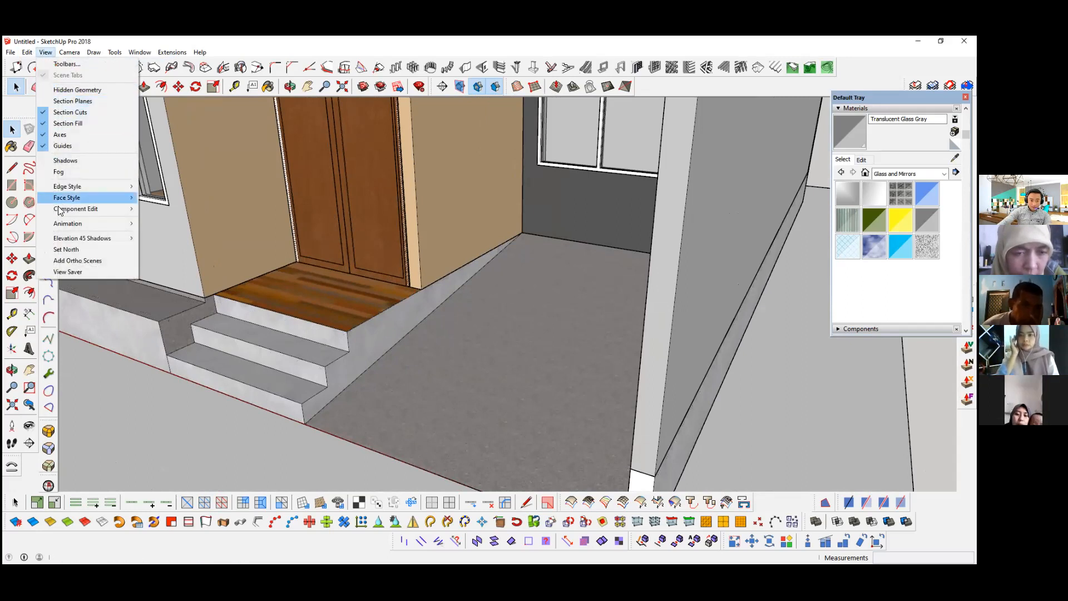
{"action": "mouse_move", "coordinate": [62, 202]}
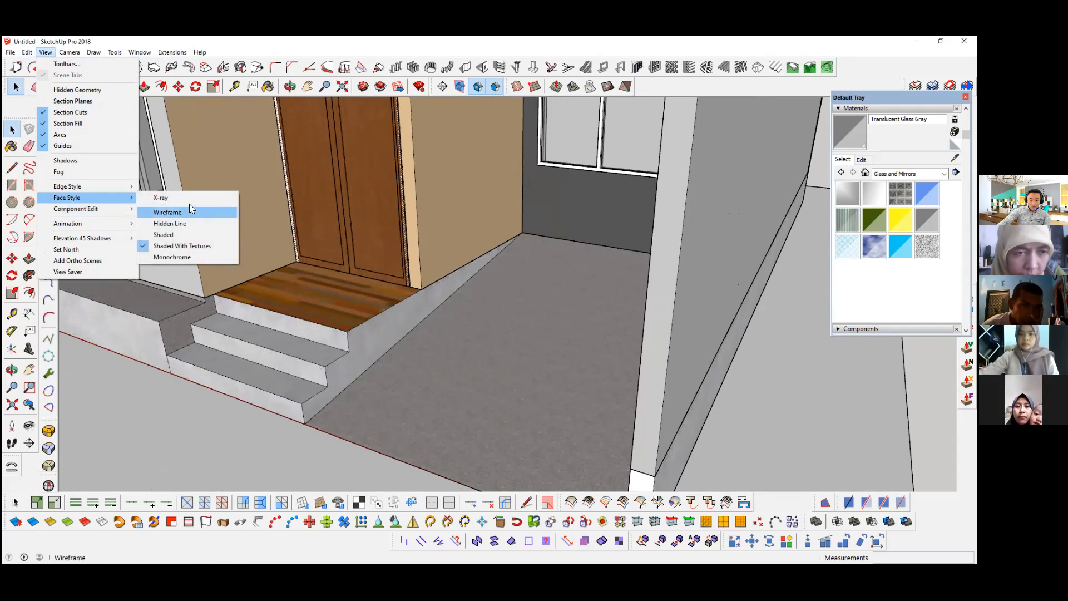
{"action": "left_click", "coordinate": [146, 198]}
{"action": "scroll", "coordinate": [215, 315], "scroll_direction": "down", "scroll_amount": 2}
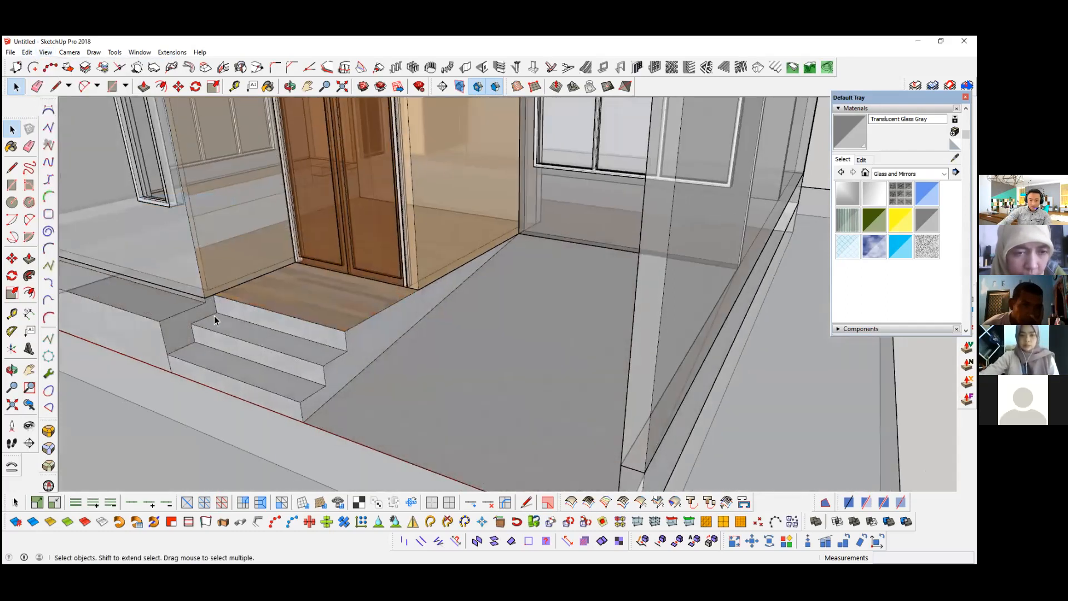
{"action": "middle_click_drag", "start_coordinate": [298, 290], "coordinate": [243, 290]}
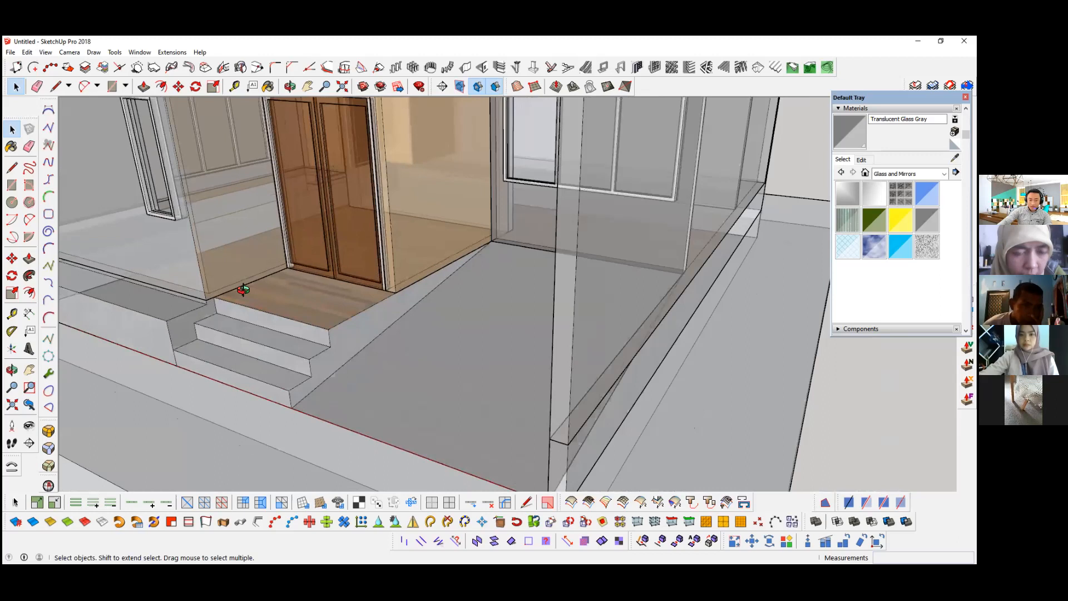
{"action": "scroll", "coordinate": [245, 290], "scroll_direction": "down", "scroll_amount": 3}
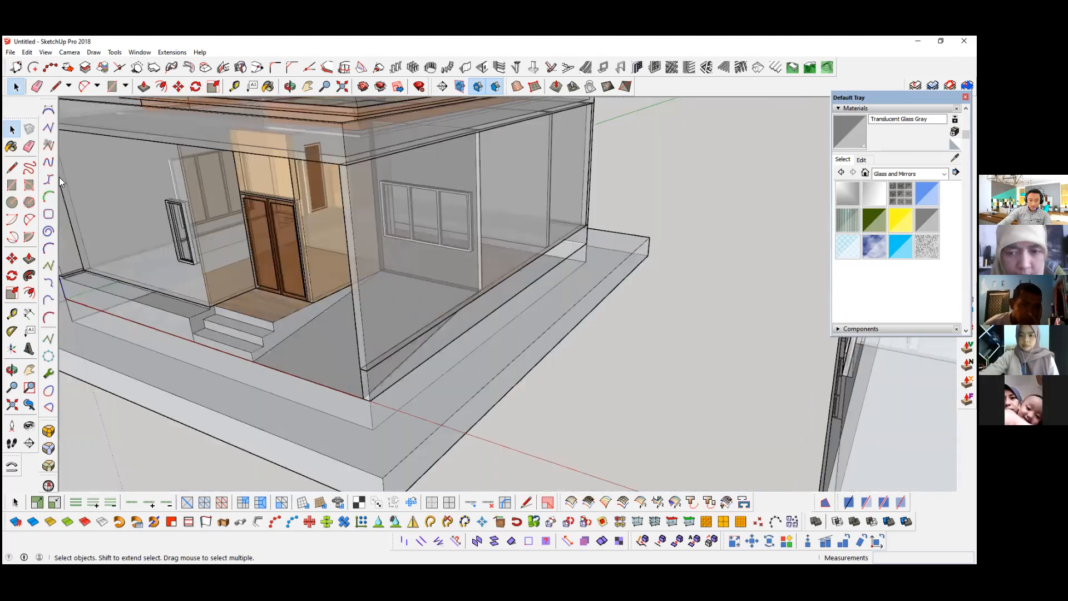
{"action": "scroll", "coordinate": [67, 195], "scroll_direction": "down", "scroll_amount": 3}
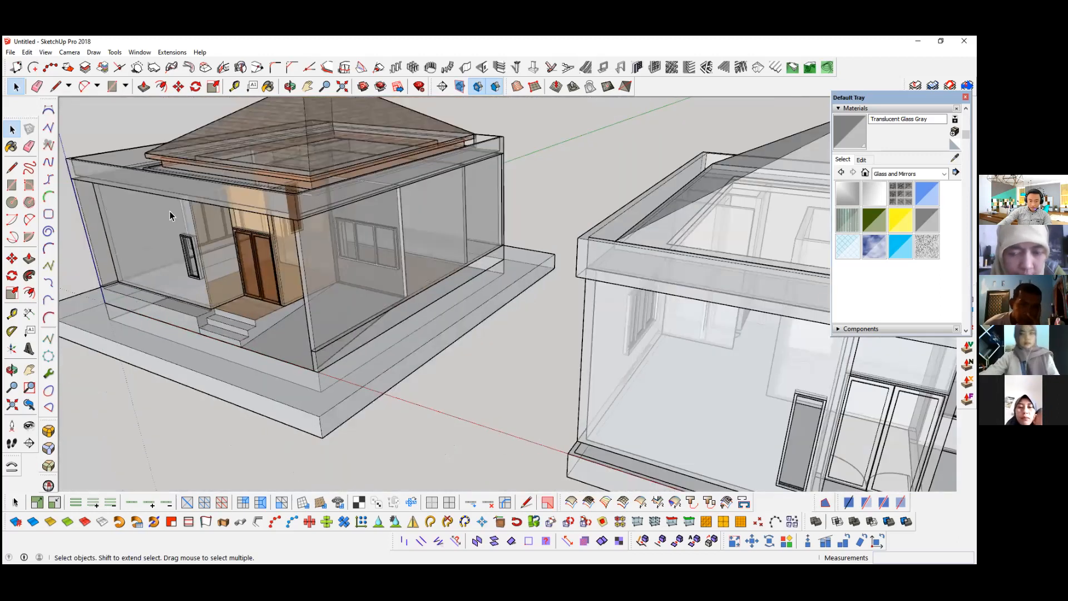
{"action": "middle_click_drag", "start_coordinate": [245, 273], "coordinate": [288, 256]}
Step: Display both houses in the Wireframe face style and switch to Hidden Line
{"action": "key", "text": "alt+v"}
{"action": "key", "text": "f"}
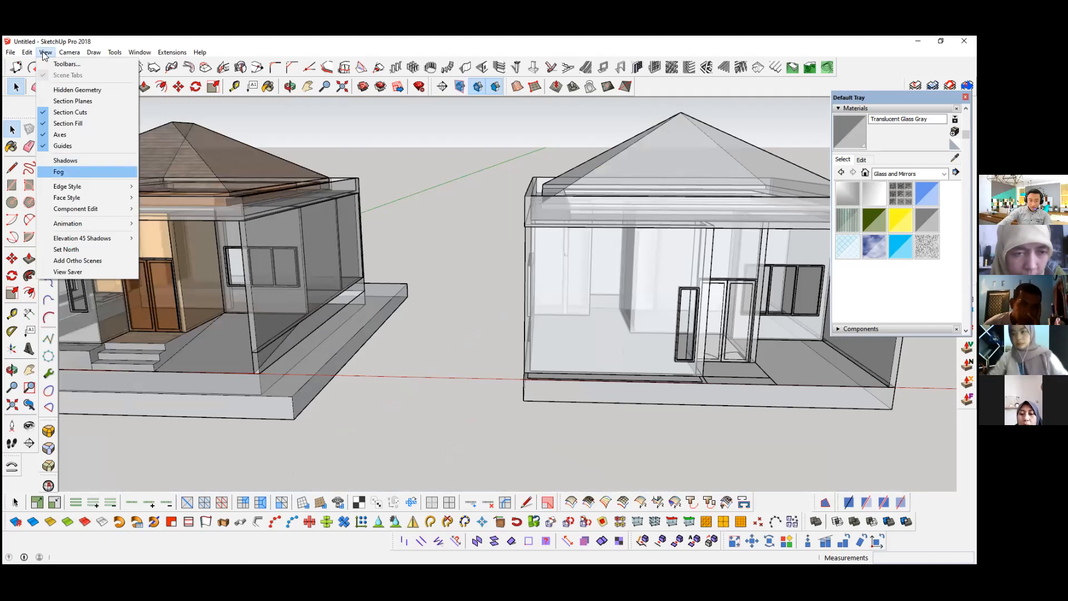
{"action": "mouse_move", "coordinate": [67, 198]}
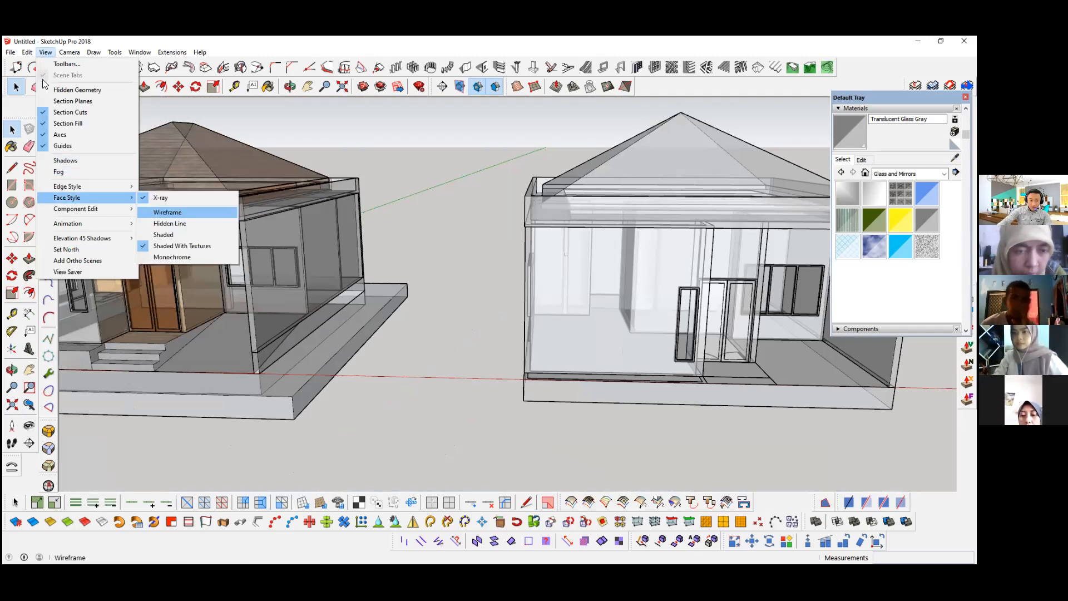
{"action": "key", "text": "Return"}
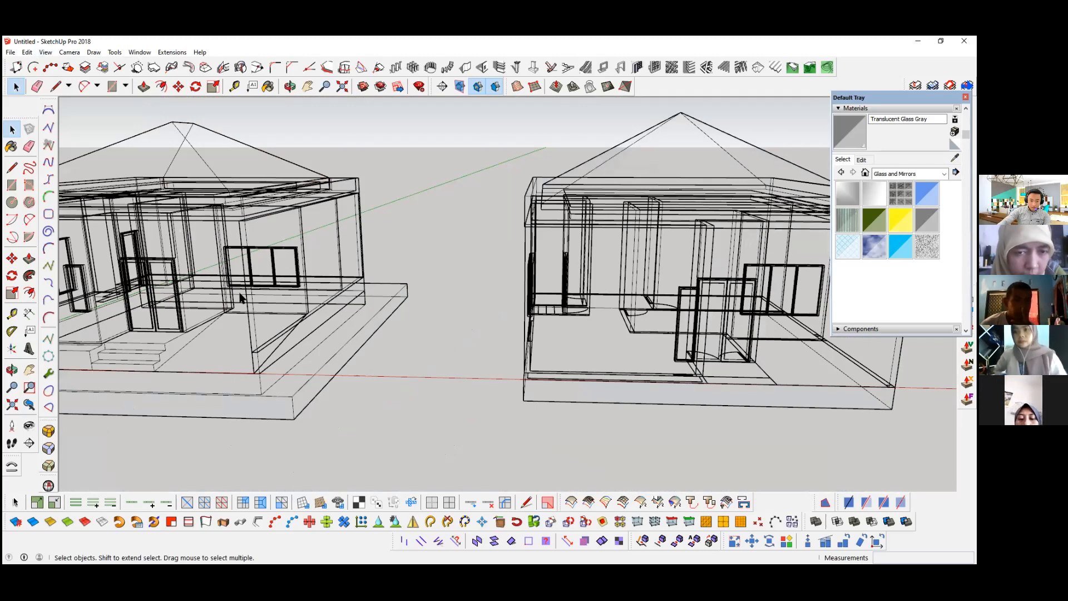
{"action": "middle_click_drag", "start_coordinate": [182, 288], "coordinate": [235, 278]}
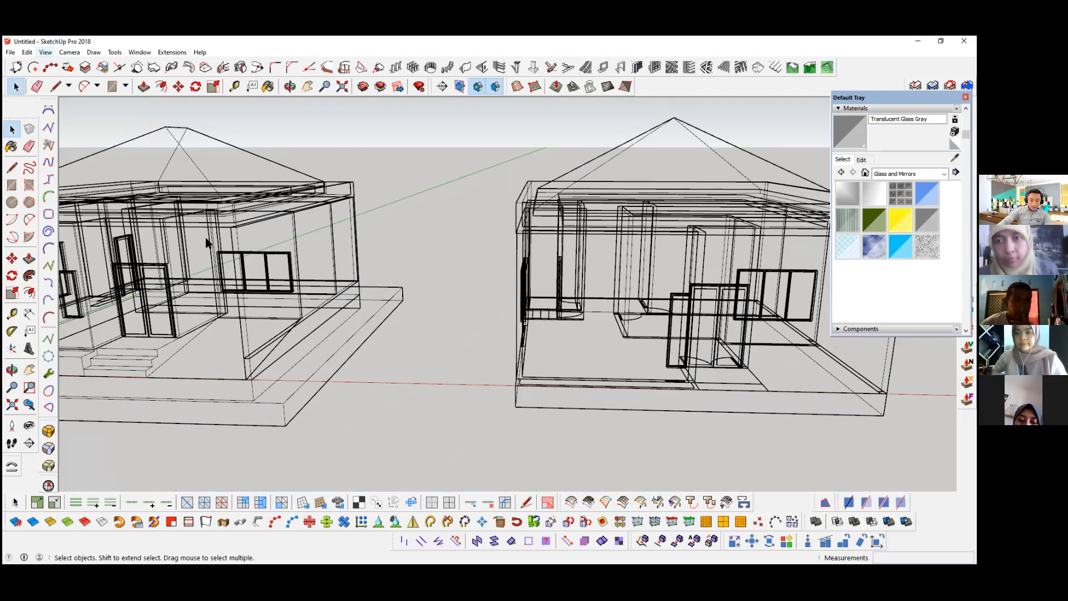
{"action": "left_click", "coordinate": [177, 246]}
{"action": "middle_click_drag", "start_coordinate": [236, 310], "coordinate": [230, 301]}
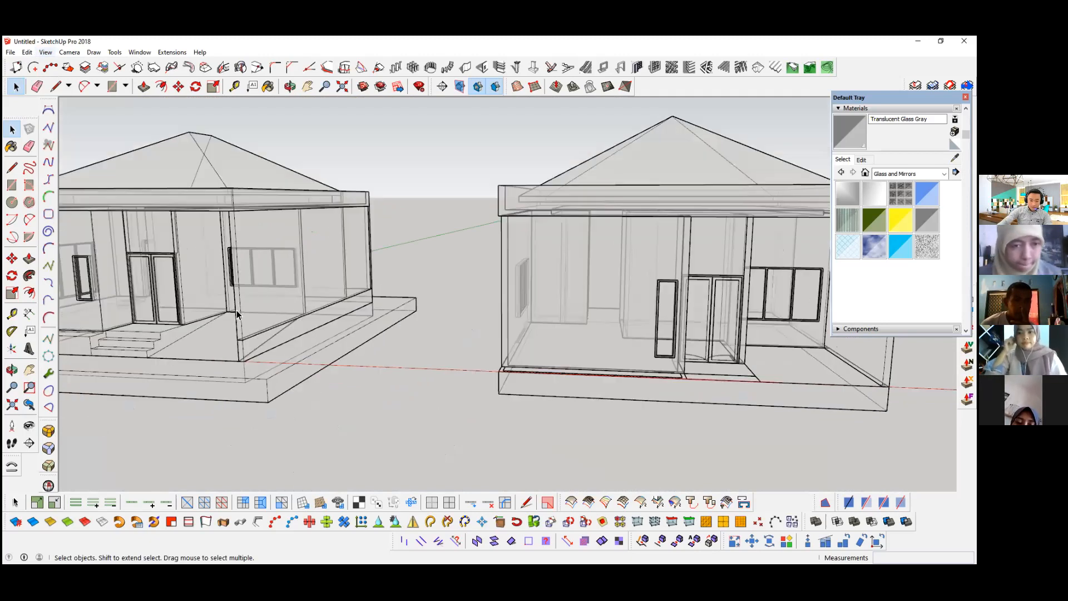
Step: Restore the Shaded With Textures face style and turn off X-ray
{"action": "left_click", "coordinate": [45, 53]}
{"action": "mouse_move", "coordinate": [67, 198]}
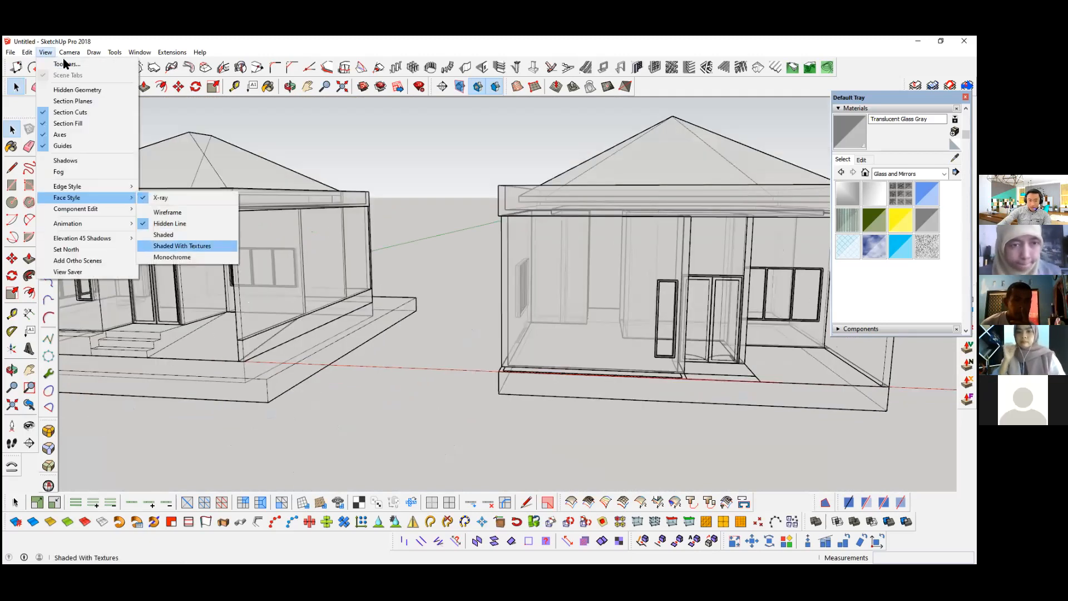
{"action": "left_click", "coordinate": [182, 245]}
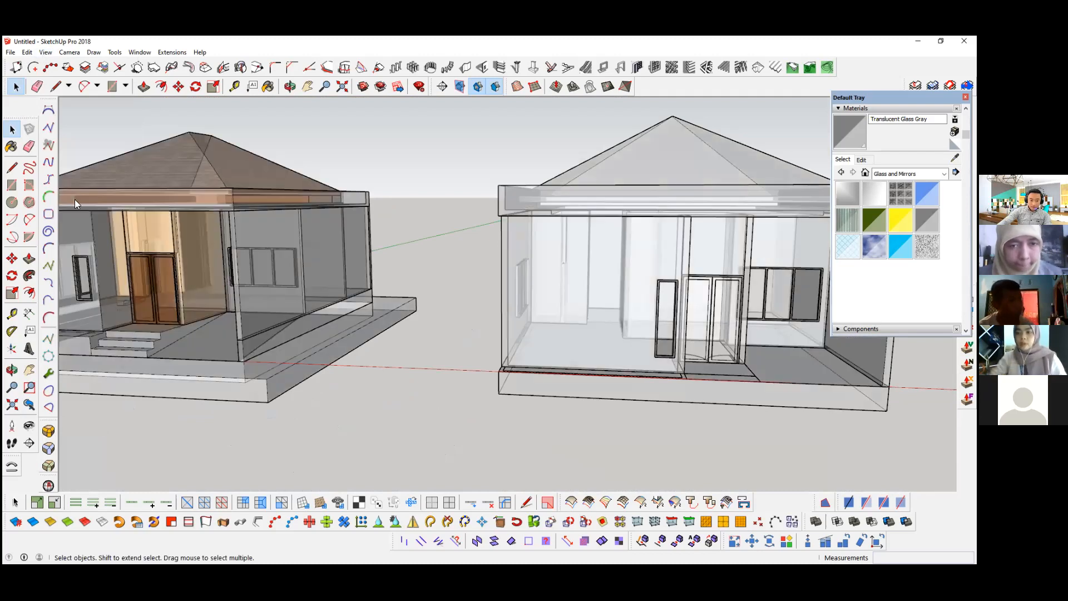
{"action": "scroll", "coordinate": [163, 215], "scroll_direction": "up", "scroll_amount": 2}
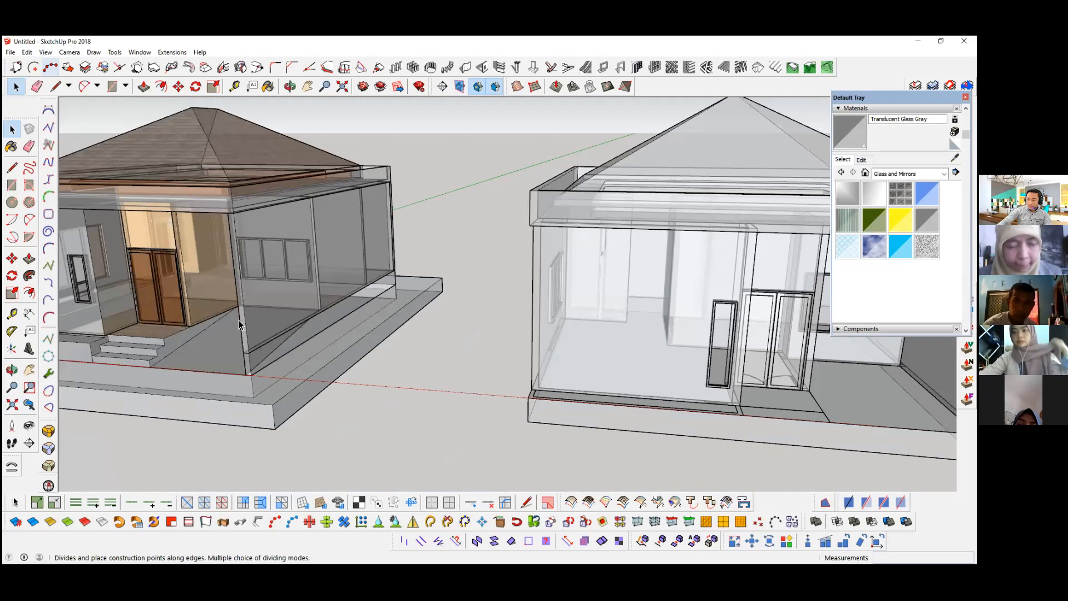
{"action": "left_click", "coordinate": [46, 52]}
{"action": "left_click", "coordinate": [160, 198]}
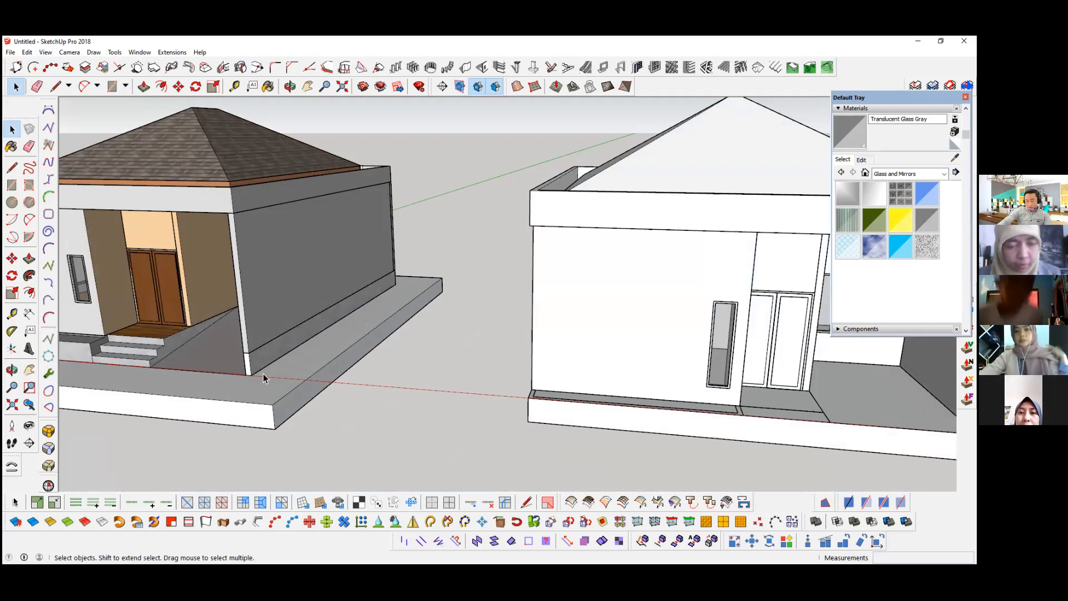
Step: Turn on back edges to view the new house's concealed edges as dashed lines, and turn them off again
{"action": "middle_click_drag", "start_coordinate": [262, 373], "coordinate": [301, 361]}
{"action": "key", "text": "k"}
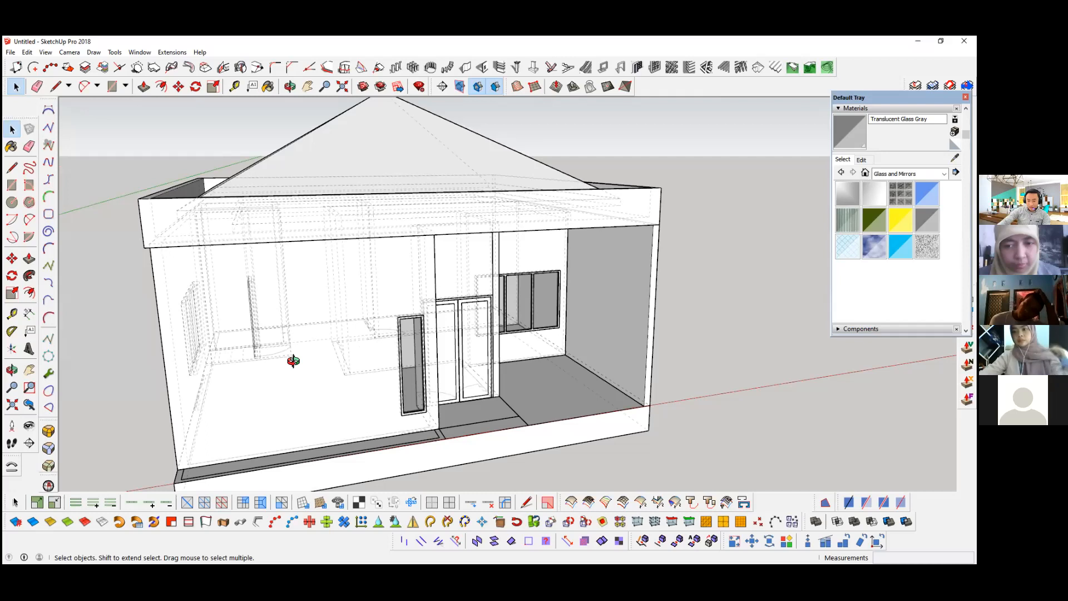
{"action": "mouse_move", "coordinate": [337, 363]}
{"action": "middle_mouse_down"}
{"action": "mouse_move", "coordinate": [279, 355]}
{"action": "mouse_move", "coordinate": [354, 353]}
{"action": "mouse_move", "coordinate": [232, 366]}
{"action": "middle_mouse_up"}
{"action": "key", "text": "k"}
{"action": "scroll", "coordinate": [245, 357], "scroll_direction": "down", "scroll_amount": 2}
{"action": "scroll", "coordinate": [232, 366], "scroll_direction": "down", "scroll_amount": 1}
{"action": "scroll", "coordinate": [232, 366], "scroll_direction": "down", "scroll_amount": 1}
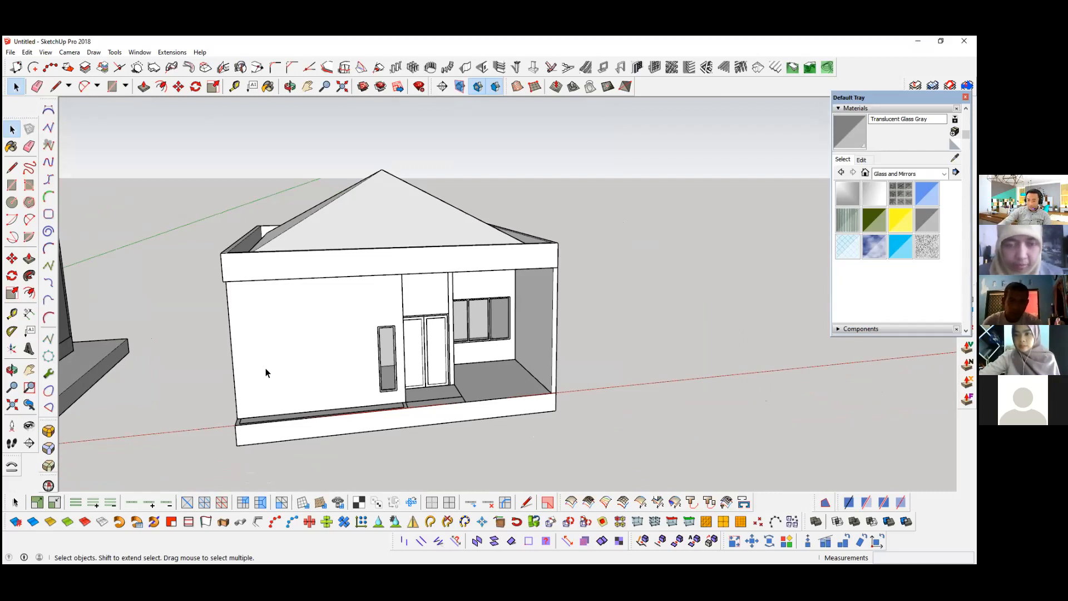
Step: Compare the new house with the textured reference house from several angles, moving the Default Tray away from the window edge
{"action": "scroll", "coordinate": [317, 315], "scroll_direction": "up", "scroll_amount": 3}
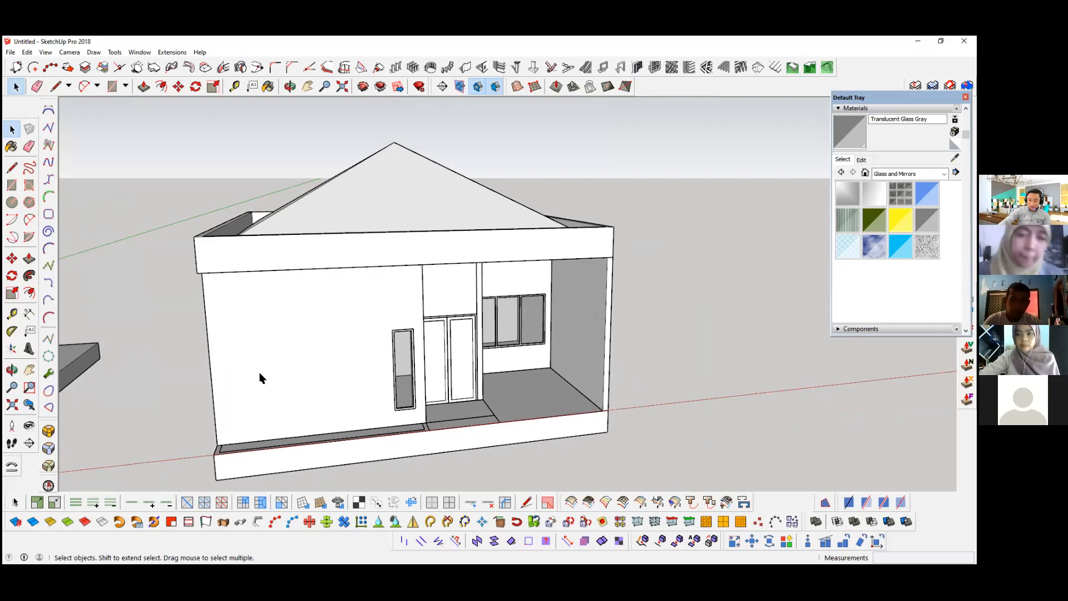
{"action": "scroll", "coordinate": [260, 378], "scroll_direction": "down", "scroll_amount": 4}
{"action": "middle_click_drag", "start_coordinate": [163, 378], "coordinate": [215, 358]}
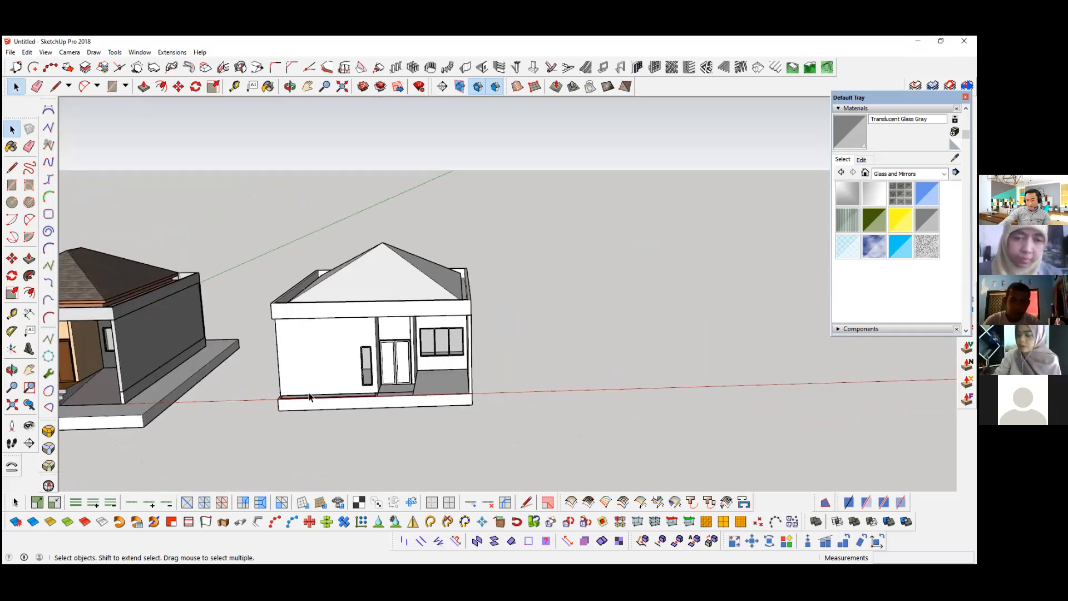
{"action": "middle_click_drag", "start_coordinate": [308, 393], "coordinate": [316, 332]}
{"action": "middle_click_drag", "start_coordinate": [381, 302], "coordinate": [683, 279]}
{"action": "left_click_drag", "start_coordinate": [856, 96], "coordinate": [722, 115]}
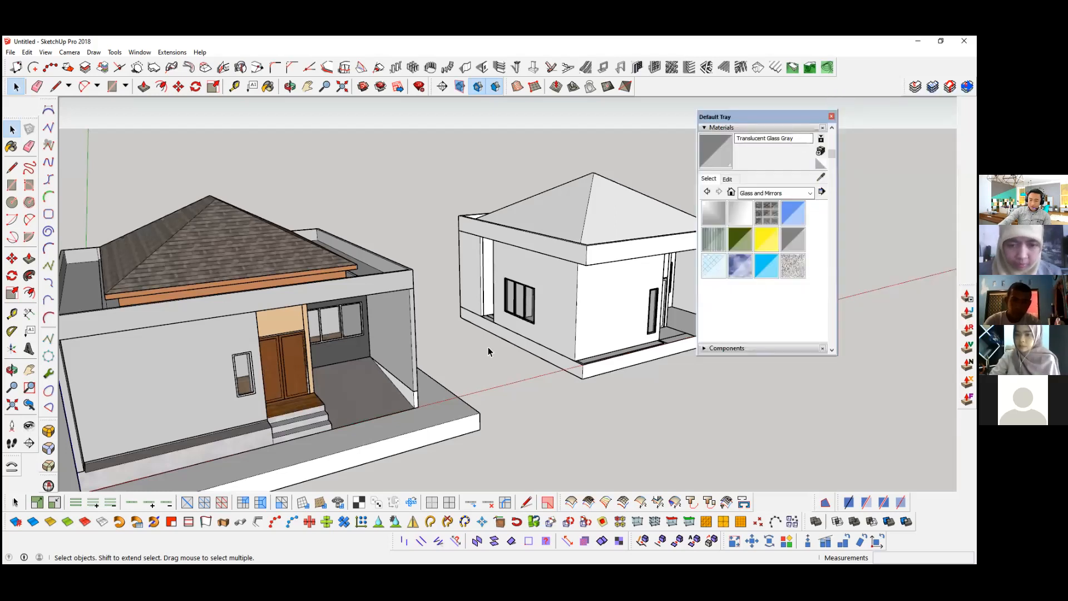
{"action": "middle_click_drag", "start_coordinate": [488, 346], "coordinate": [400, 356]}
{"action": "scroll", "coordinate": [148, 341], "scroll_direction": "up", "scroll_amount": 3}
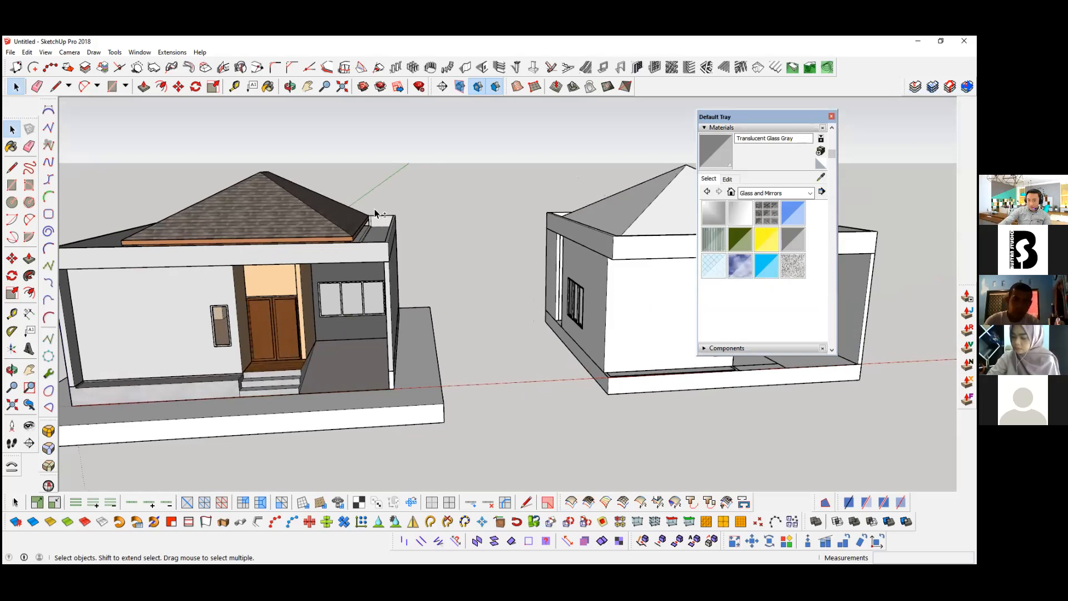
{"action": "middle_click_drag", "start_coordinate": [325, 305], "coordinate": [67, 395], "text": "shift"}
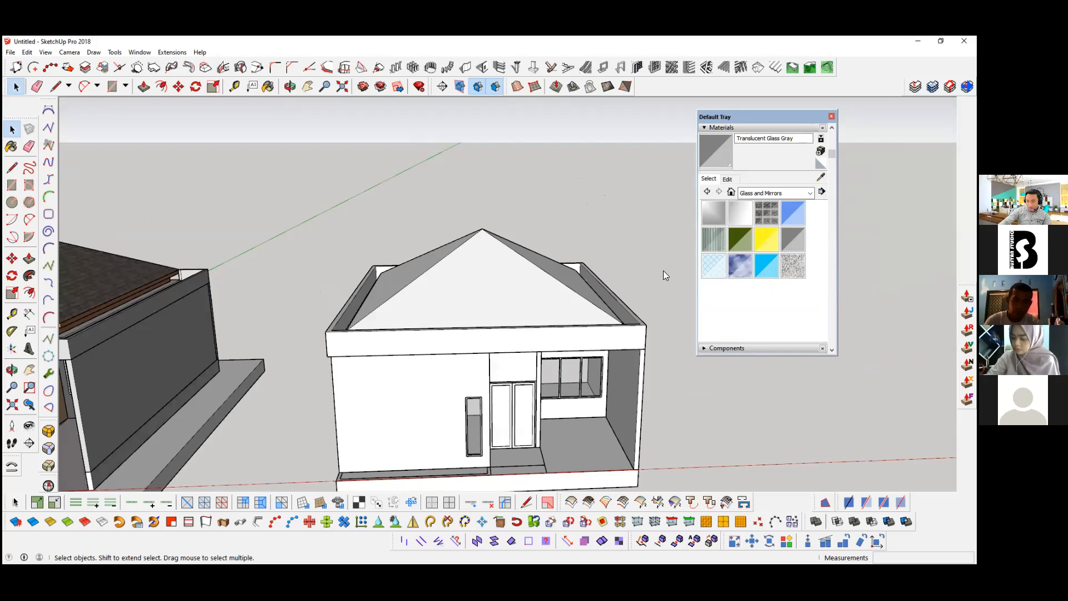
Step: Paint the new house's hip roof faces with Roofing Shingles Asphalt from the Roofing materials
{"action": "left_click", "coordinate": [759, 193]}
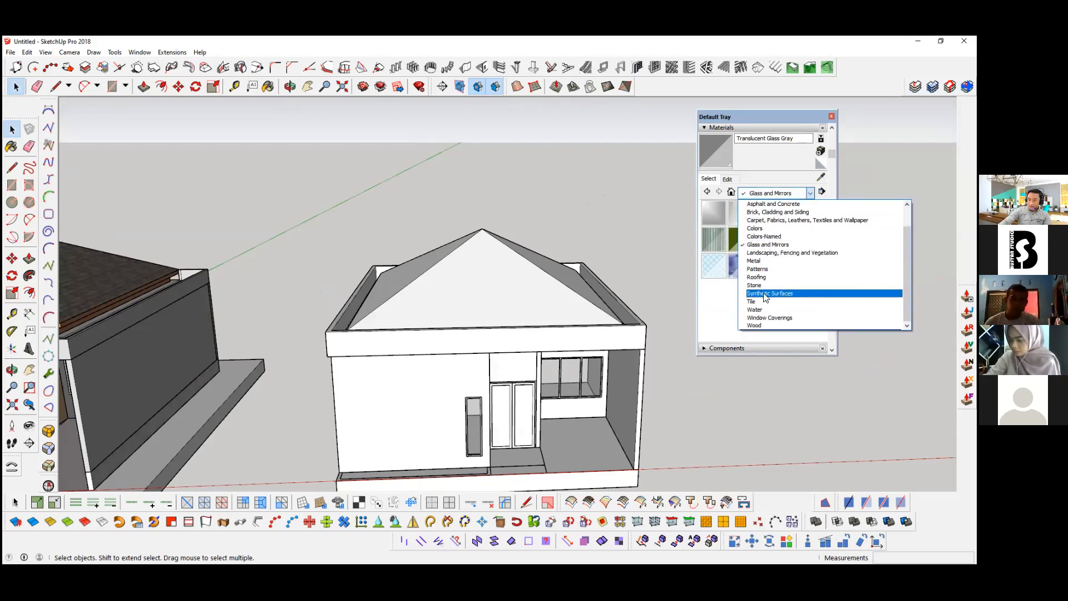
{"action": "left_click", "coordinate": [758, 277]}
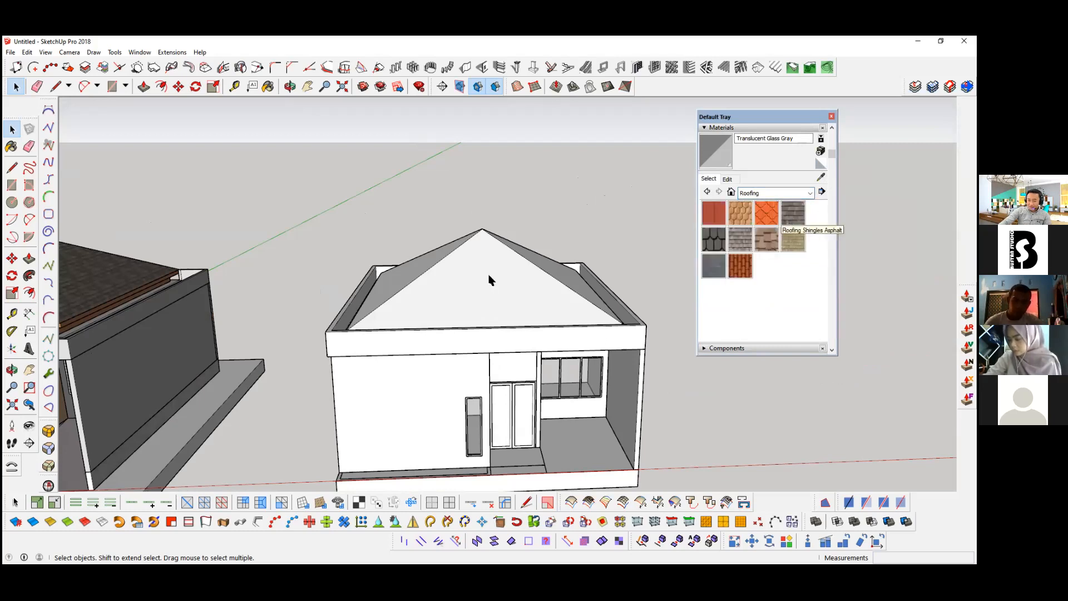
{"action": "triple_click", "coordinate": [489, 249]}
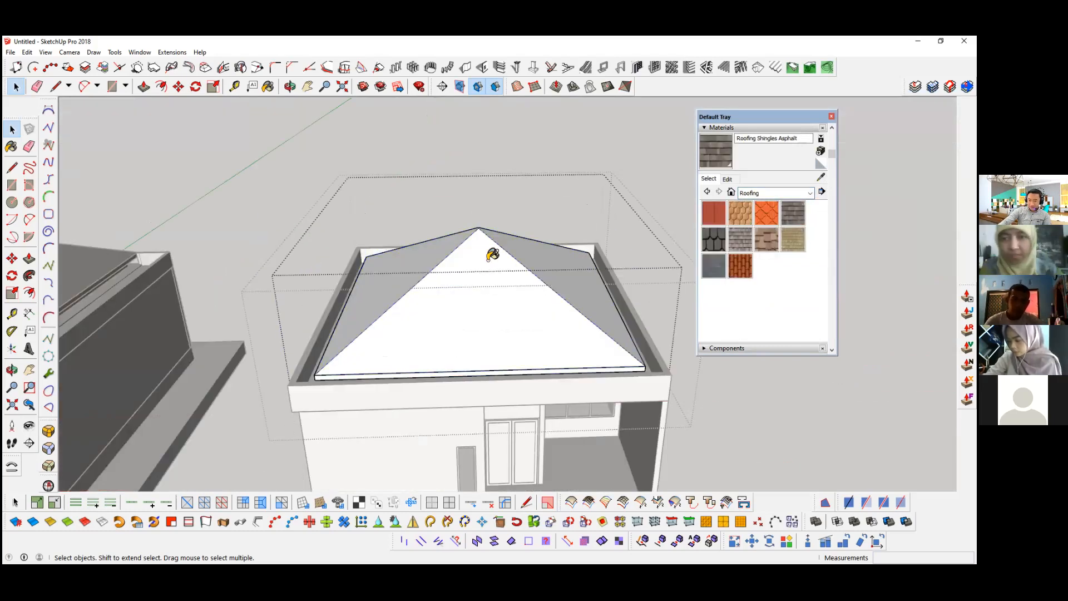
{"action": "left_click", "coordinate": [528, 265]}
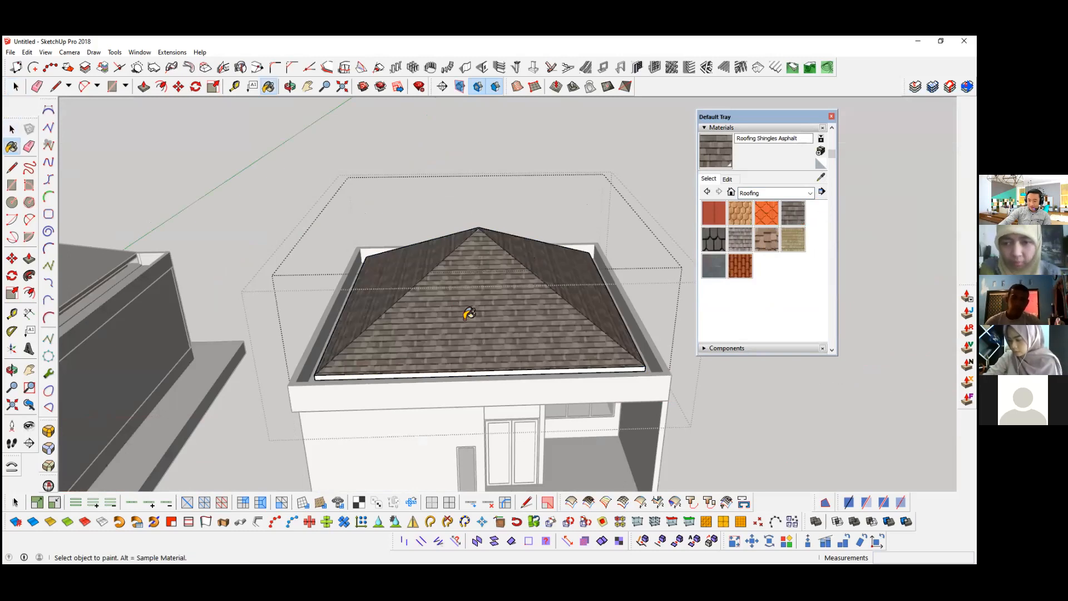
Step: Sample Wood Veneer 02 from the reference house's roof edge and paint the new roof's fascia faces with it
{"action": "left_click", "coordinate": [821, 180]}
{"action": "middle_click_drag", "start_coordinate": [102, 185], "coordinate": [100, 210]}
{"action": "scroll", "coordinate": [101, 209], "scroll_direction": "up", "scroll_amount": 2}
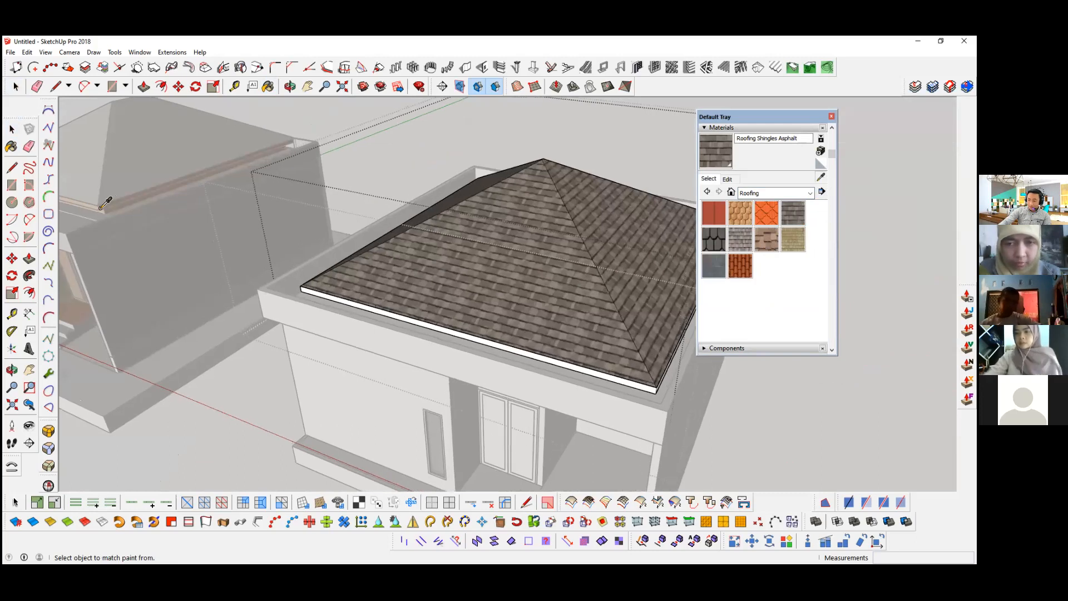
{"action": "scroll", "coordinate": [486, 348], "scroll_direction": "up", "scroll_amount": 3}
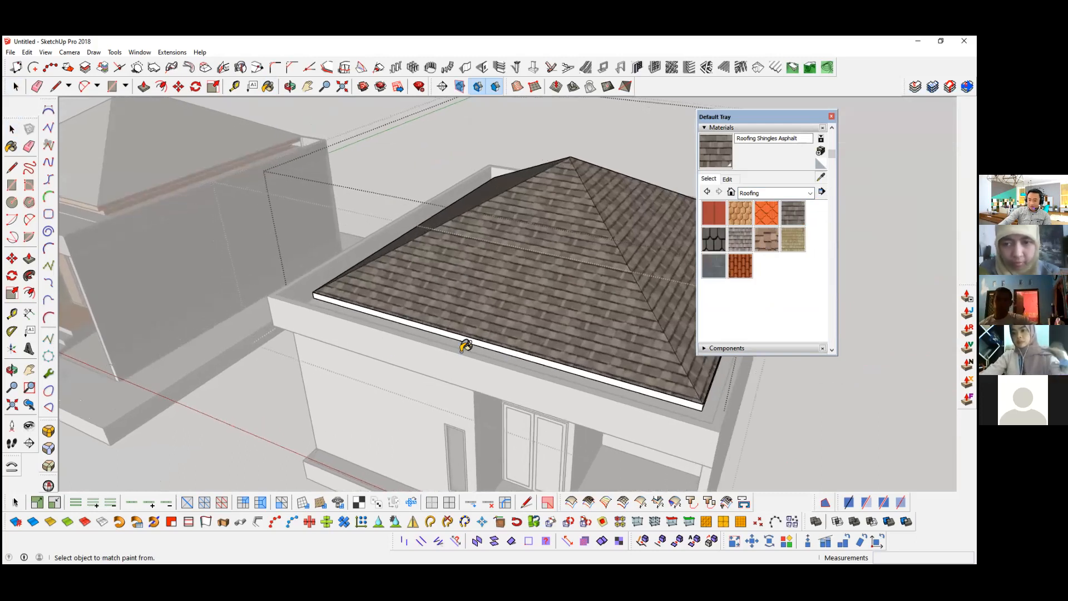
{"action": "scroll", "coordinate": [519, 360], "scroll_direction": "up", "scroll_amount": 1}
{"action": "scroll", "coordinate": [553, 386], "scroll_direction": "up", "scroll_amount": 1}
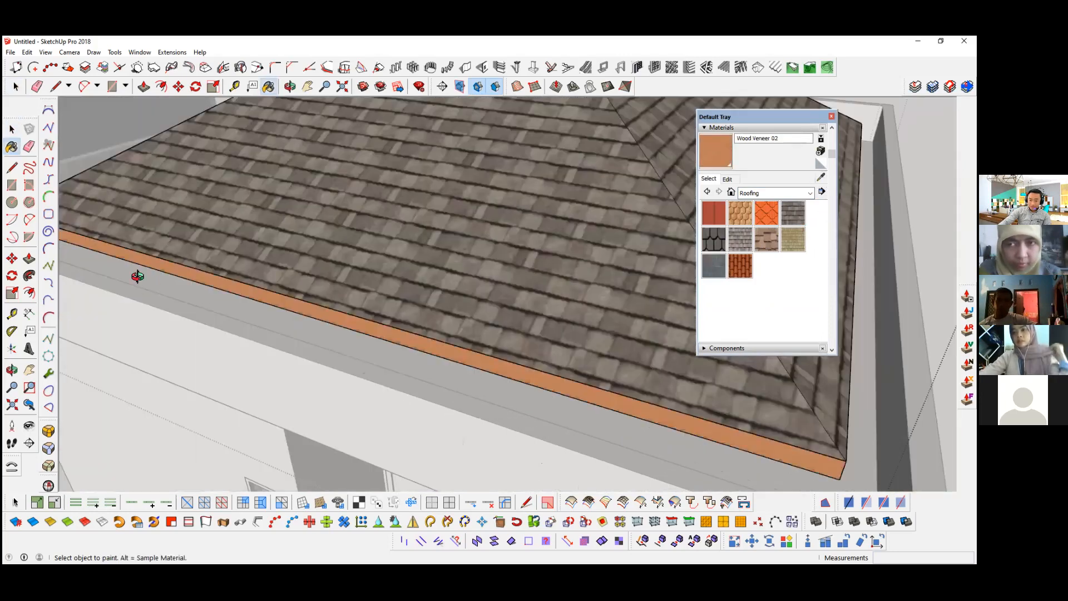
{"action": "scroll", "coordinate": [136, 279], "scroll_direction": "up", "scroll_amount": 2}
{"action": "scroll", "coordinate": [292, 289], "scroll_direction": "up", "scroll_amount": 1}
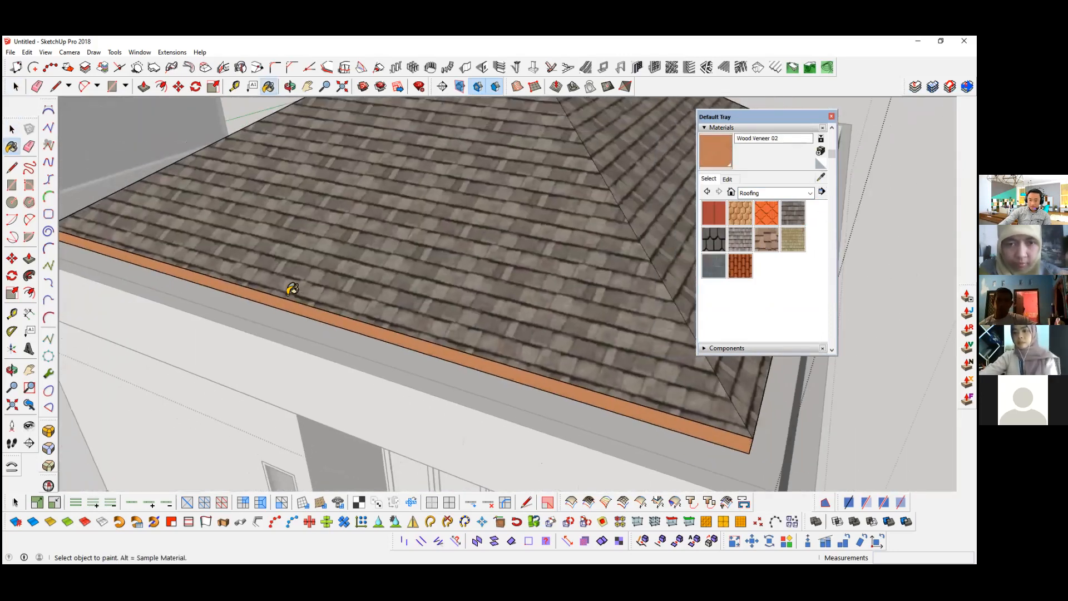
{"action": "scroll", "coordinate": [286, 274], "scroll_direction": "down", "scroll_amount": 3}
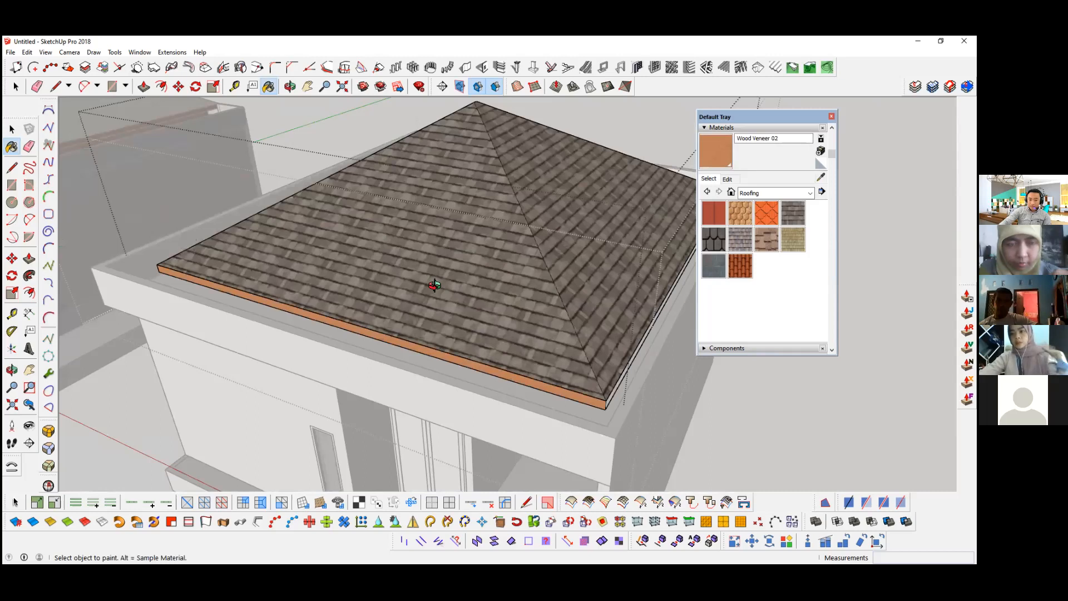
{"action": "scroll", "coordinate": [458, 336], "scroll_direction": "up", "scroll_amount": 2}
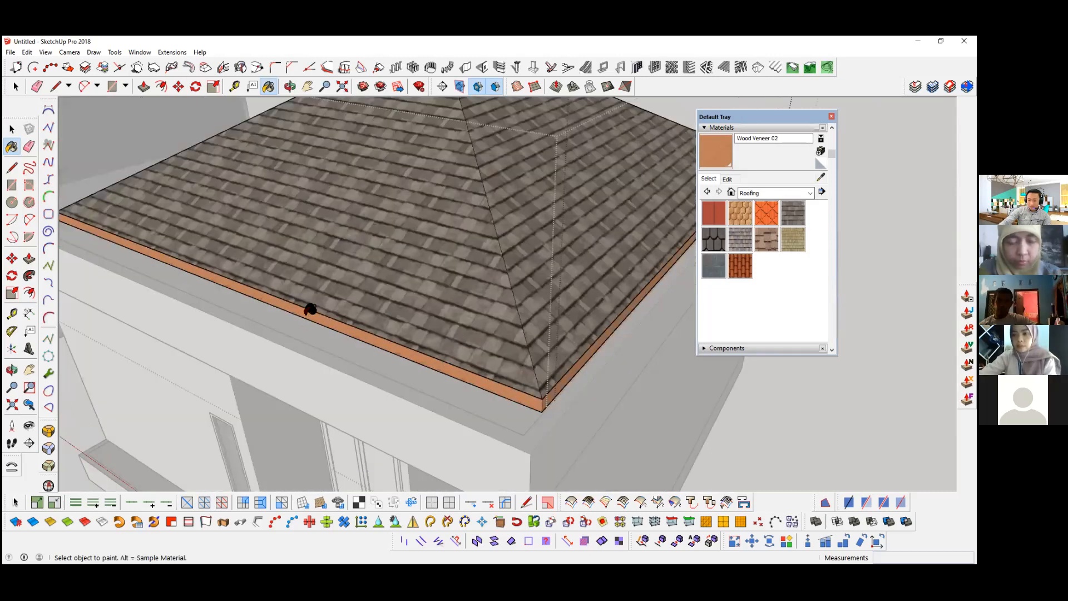
{"action": "scroll", "coordinate": [495, 328], "scroll_direction": "up", "scroll_amount": 3}
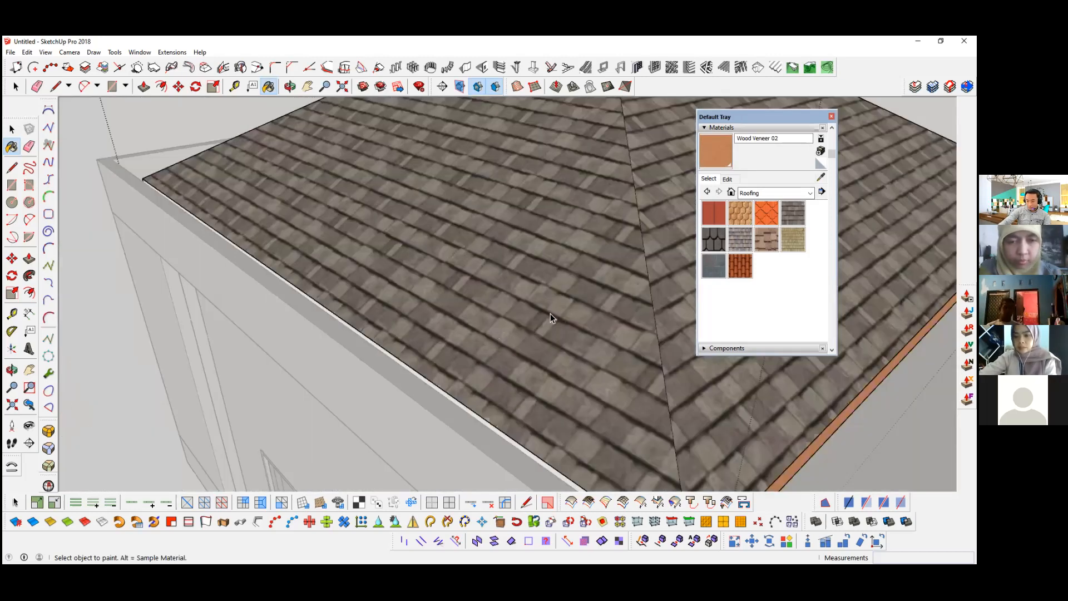
{"action": "scroll", "coordinate": [550, 314], "scroll_direction": "up", "scroll_amount": 2}
Step: Try painting all matching faces of the new house's parapet slab with 0014_DarkSalmon from Colors-Named, and undo it
{"action": "scroll", "coordinate": [549, 308], "scroll_direction": "down", "scroll_amount": 5}
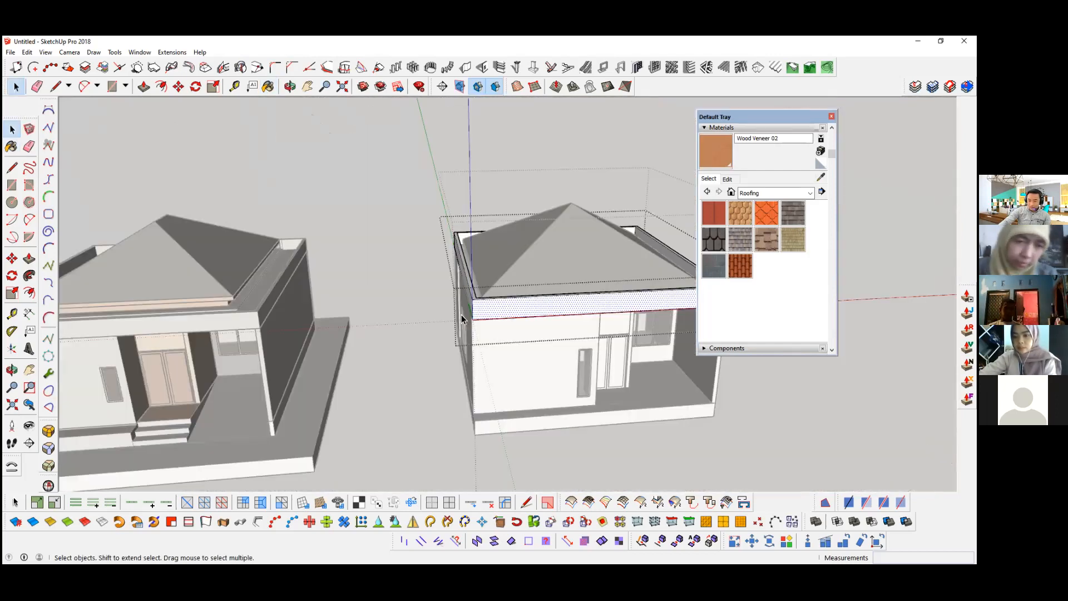
{"action": "middle_click_drag", "start_coordinate": [506, 312], "coordinate": [477, 303]}
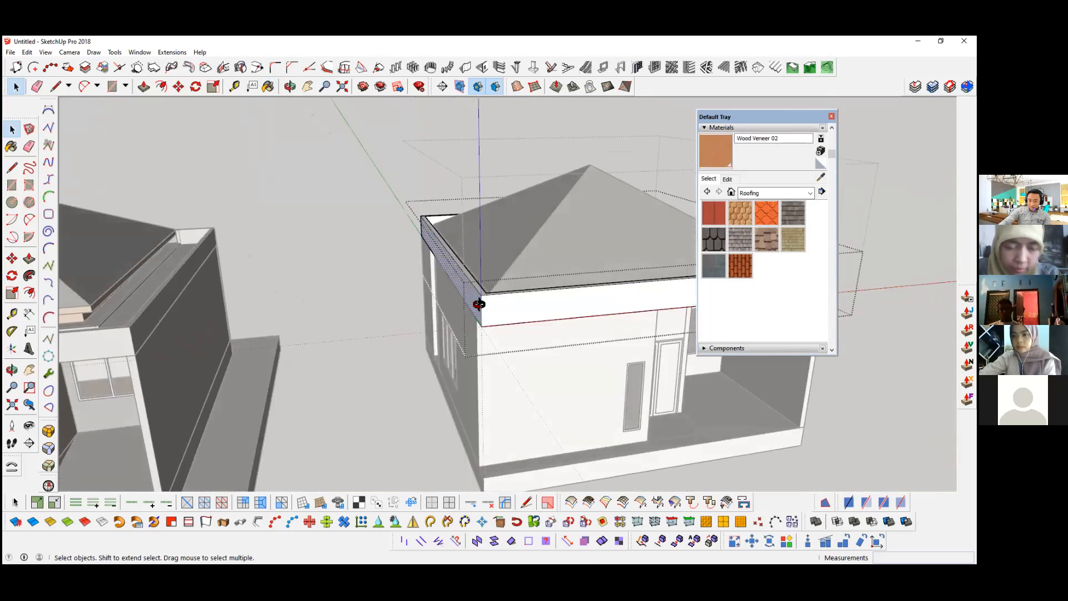
{"action": "scroll", "coordinate": [442, 332], "scroll_direction": "up", "scroll_amount": 4}
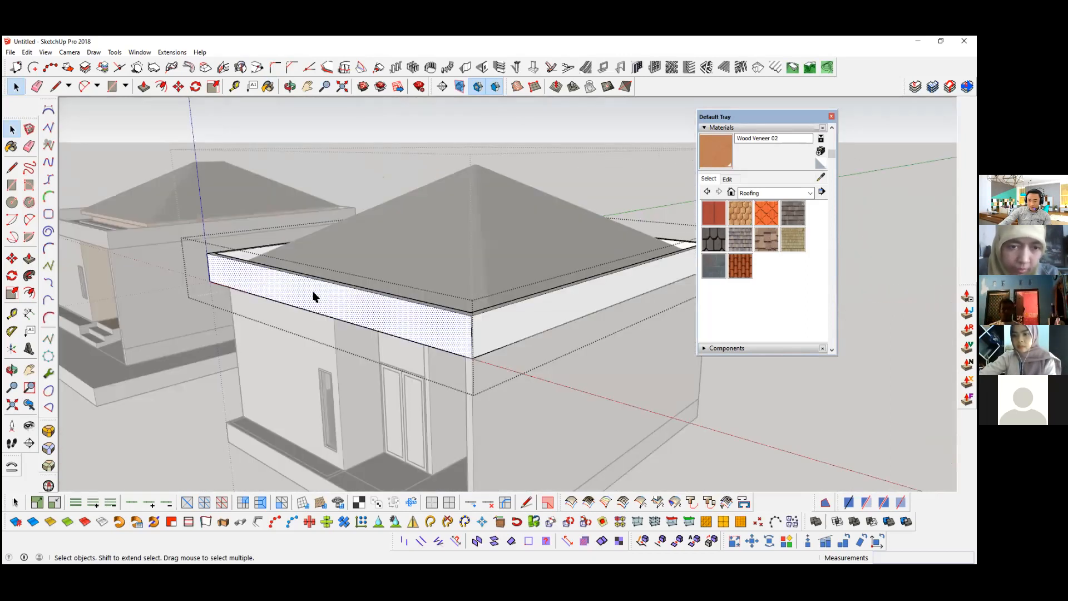
{"action": "left_click", "coordinate": [510, 326]}
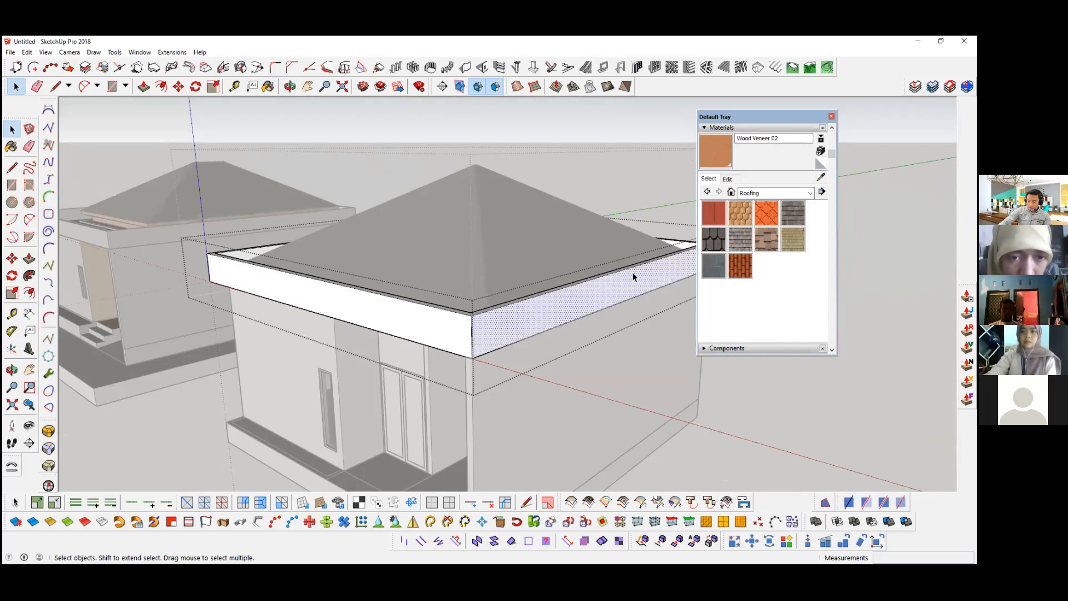
{"action": "left_click", "coordinate": [758, 192]}
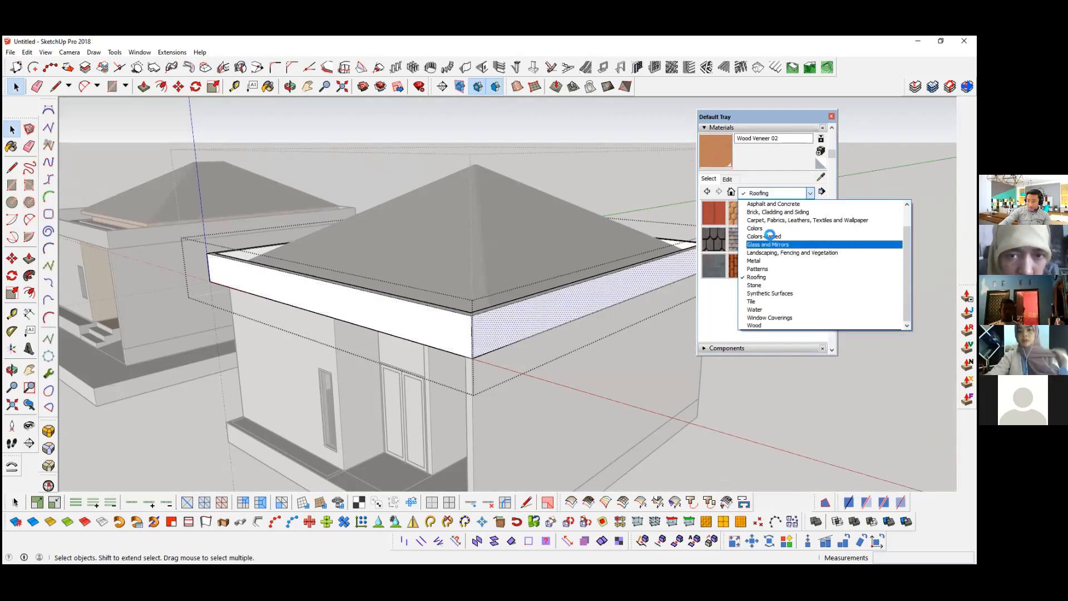
{"action": "left_click", "coordinate": [769, 235]}
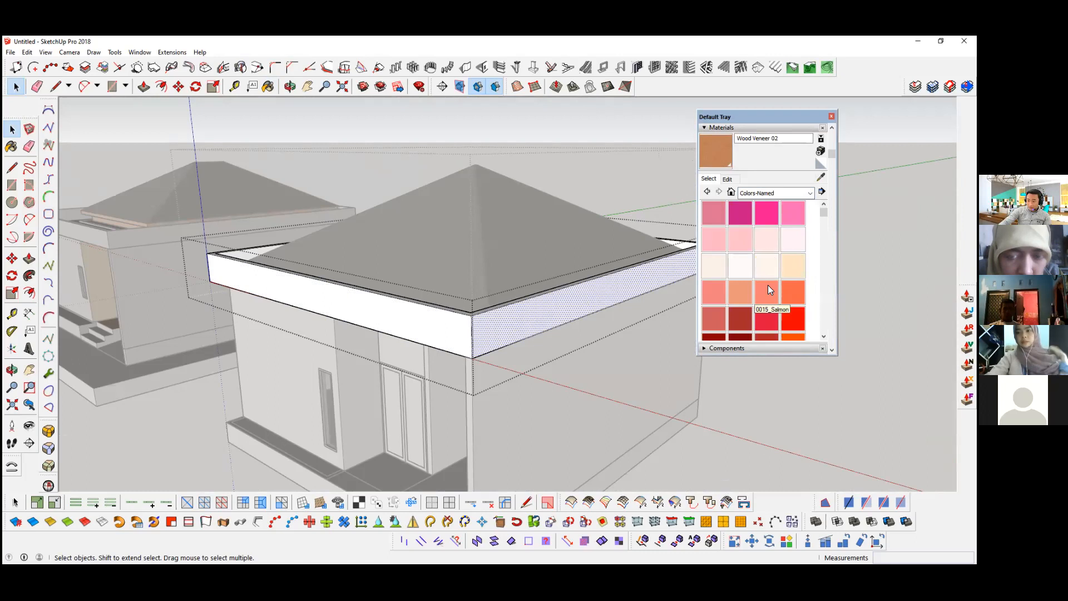
{"action": "left_click", "coordinate": [740, 291]}
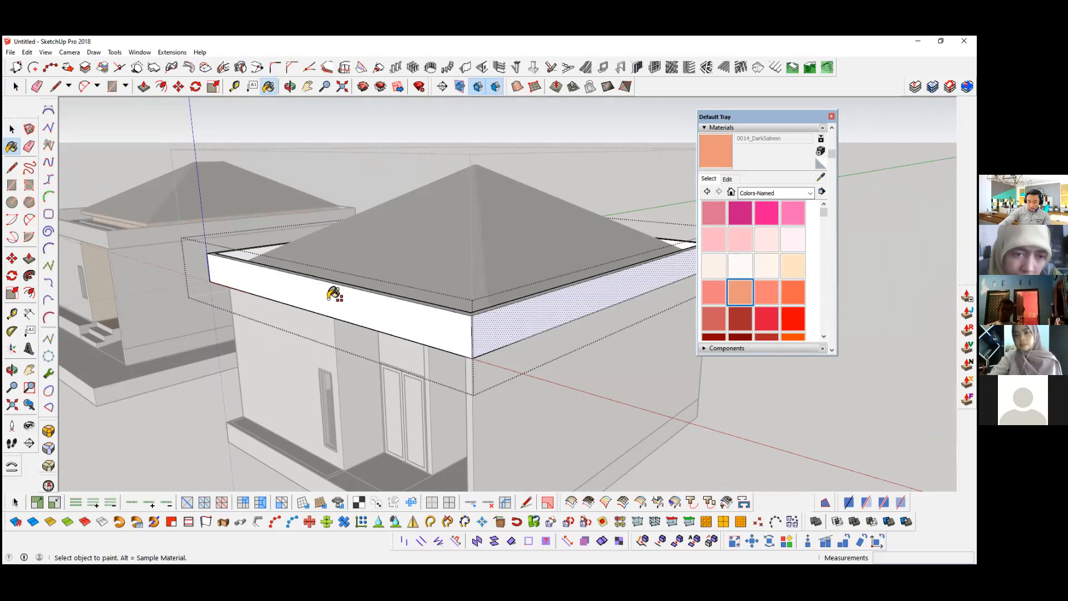
{"action": "key", "text": "shift"}
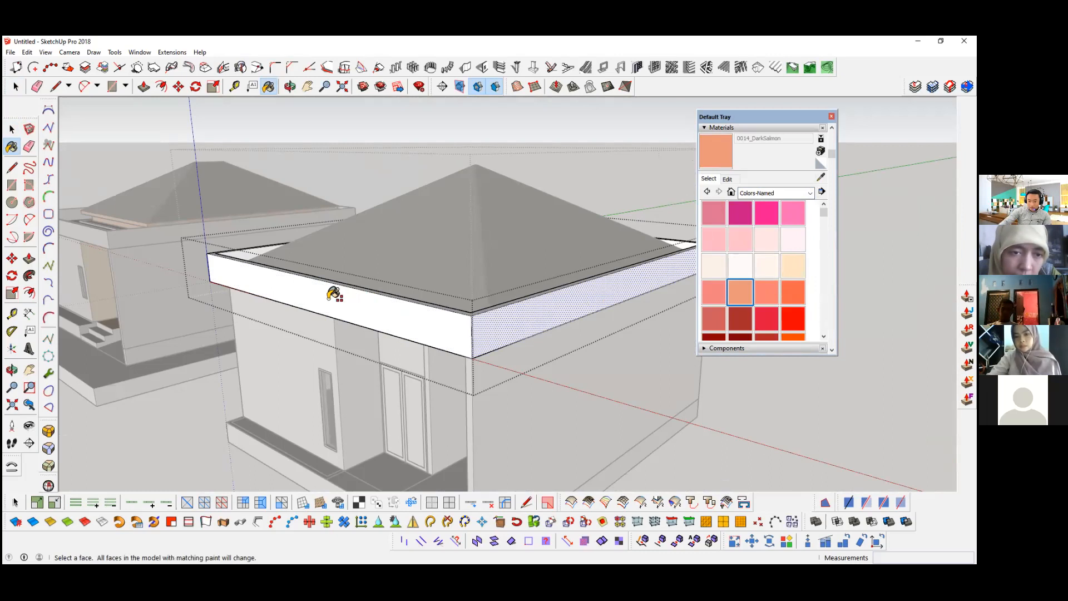
{"action": "left_click", "coordinate": [333, 294], "text": "shift"}
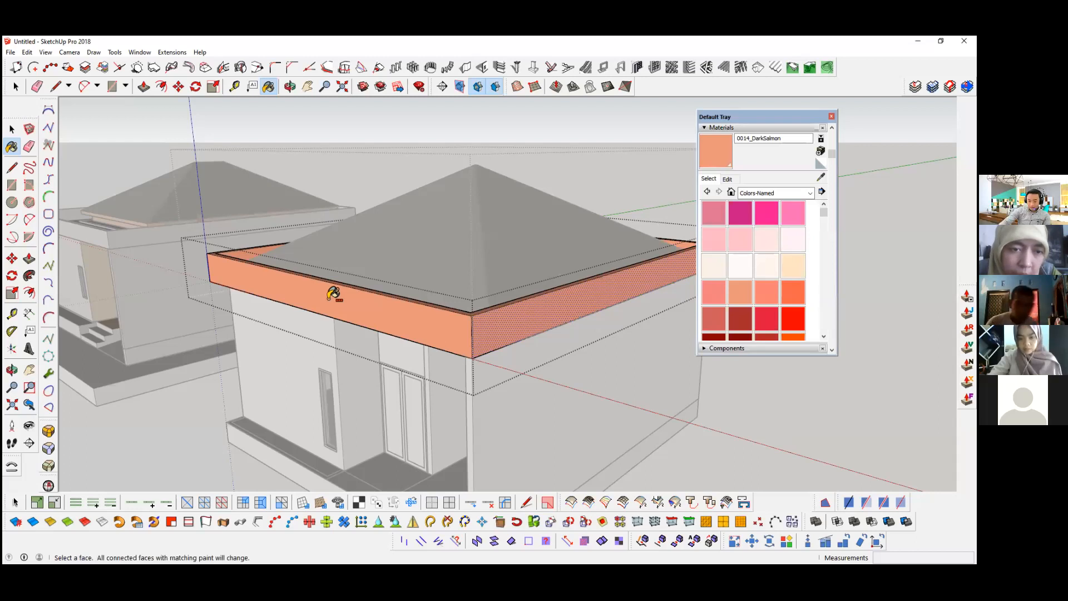
{"action": "key", "text": "ctrl+z"}
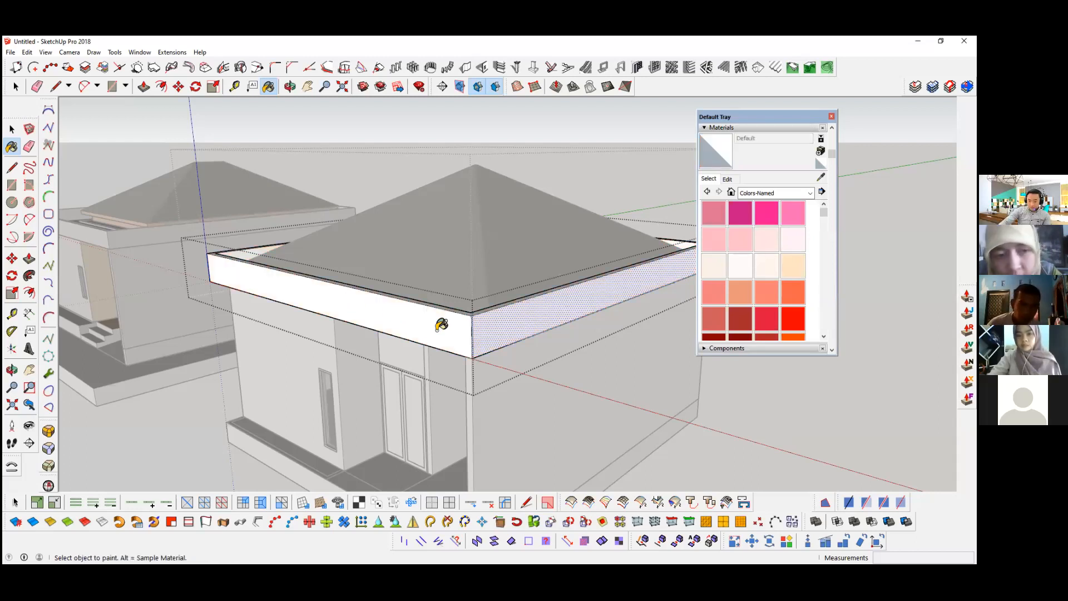
Step: Try painting the parapet slab's faces with 0012_Bisque, including the option for all matching faces, and undo the fills
{"action": "left_click", "coordinate": [791, 262]}
{"action": "left_click", "coordinate": [476, 309]}
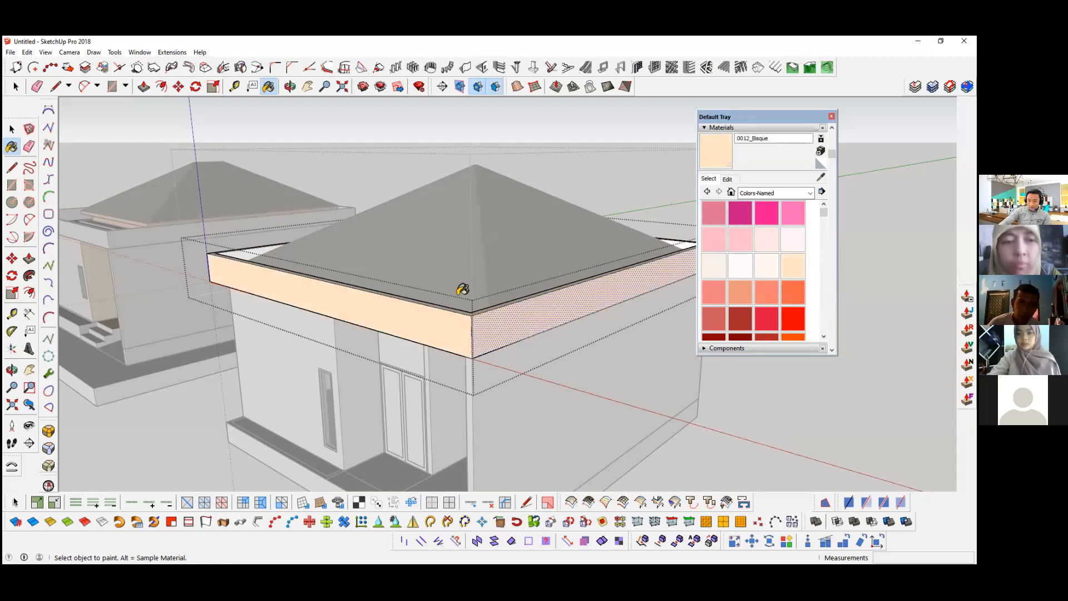
{"action": "mouse_move", "coordinate": [548, 312]}
{"action": "middle_mouse_down"}
{"action": "mouse_move", "coordinate": [385, 310]}
{"action": "mouse_move", "coordinate": [503, 319]}
{"action": "mouse_move", "coordinate": [391, 329]}
{"action": "middle_mouse_up"}
{"action": "key", "text": "ctrl+z"}
{"action": "key", "text": "ctrl+z"}
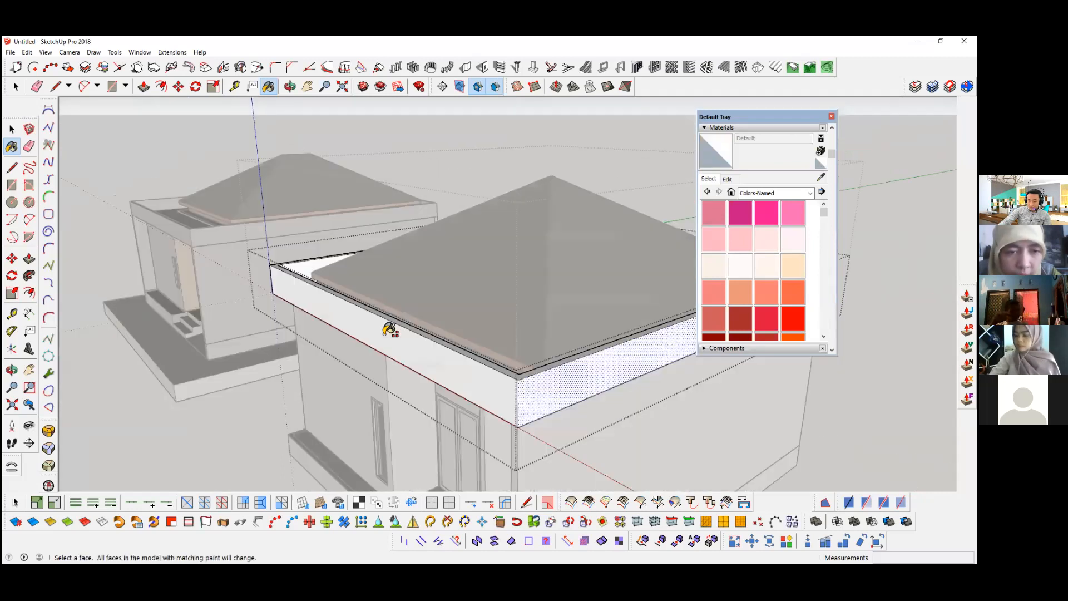
{"action": "scroll", "coordinate": [389, 332], "scroll_direction": "up", "scroll_amount": 3}
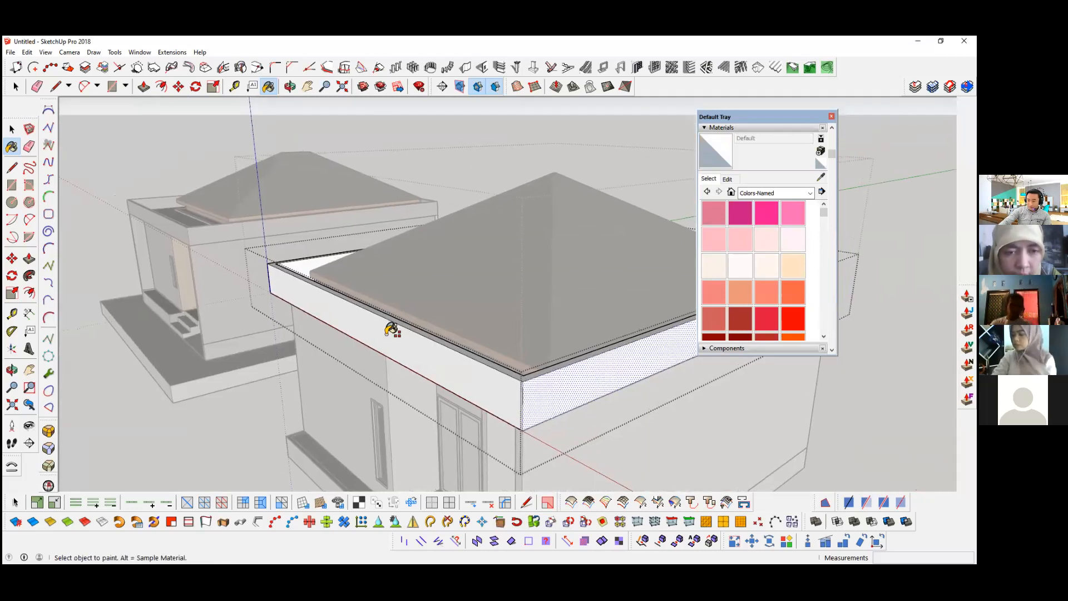
{"action": "left_click", "coordinate": [793, 266]}
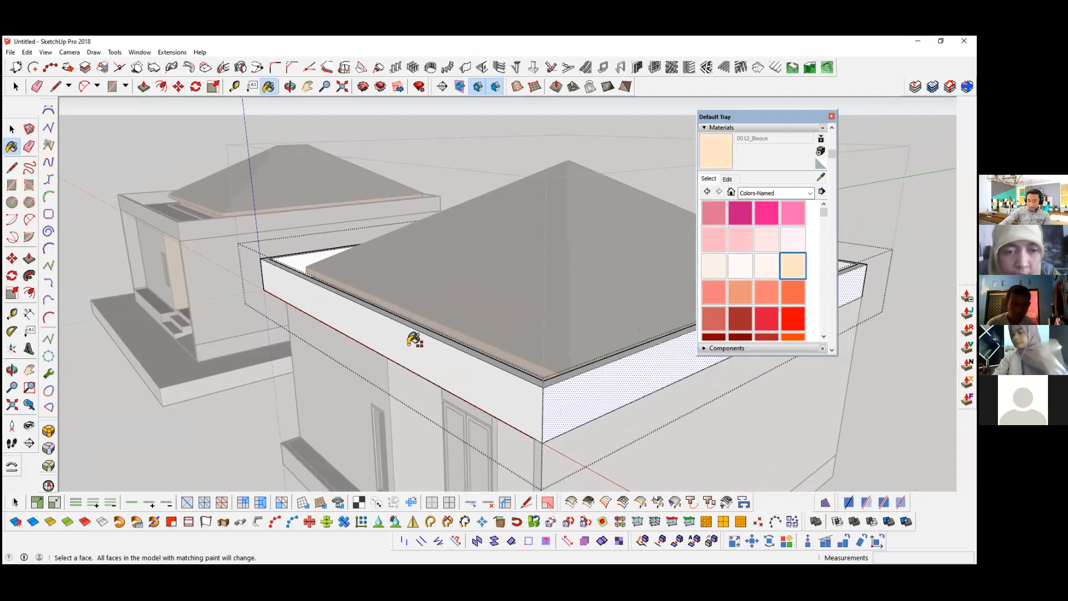
{"action": "left_click", "coordinate": [411, 340], "text": "shift"}
{"action": "middle_click_drag", "start_coordinate": [310, 333], "coordinate": [312, 332]}
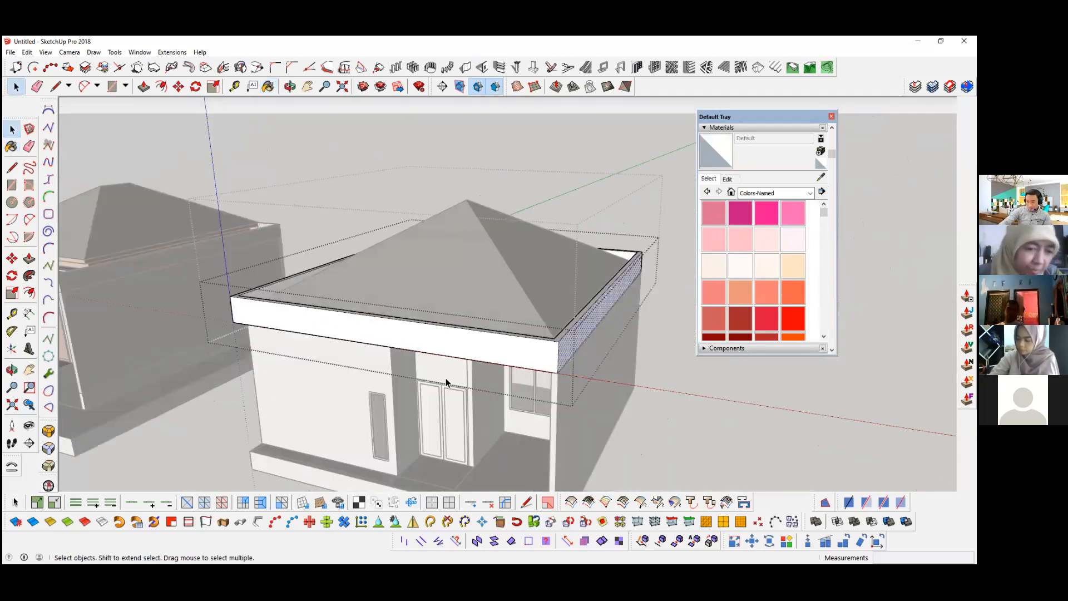
Step: Sample 0131_Silver and paint the new house's parapet slab and wall group with it, and sample the Stacy_Skin material
{"action": "left_click", "coordinate": [455, 351]}
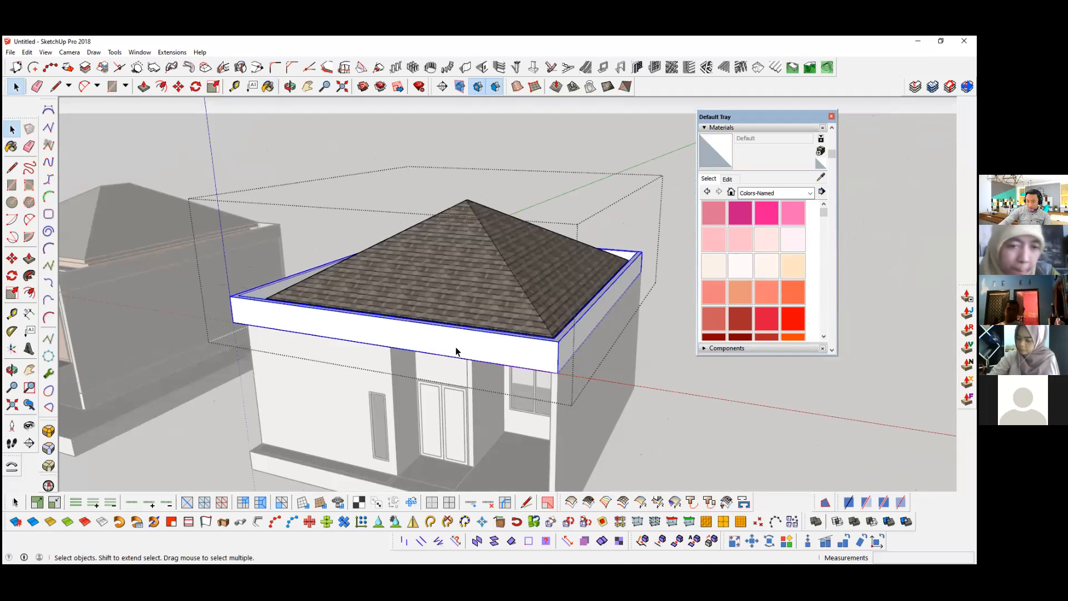
{"action": "left_click", "coordinate": [820, 176]}
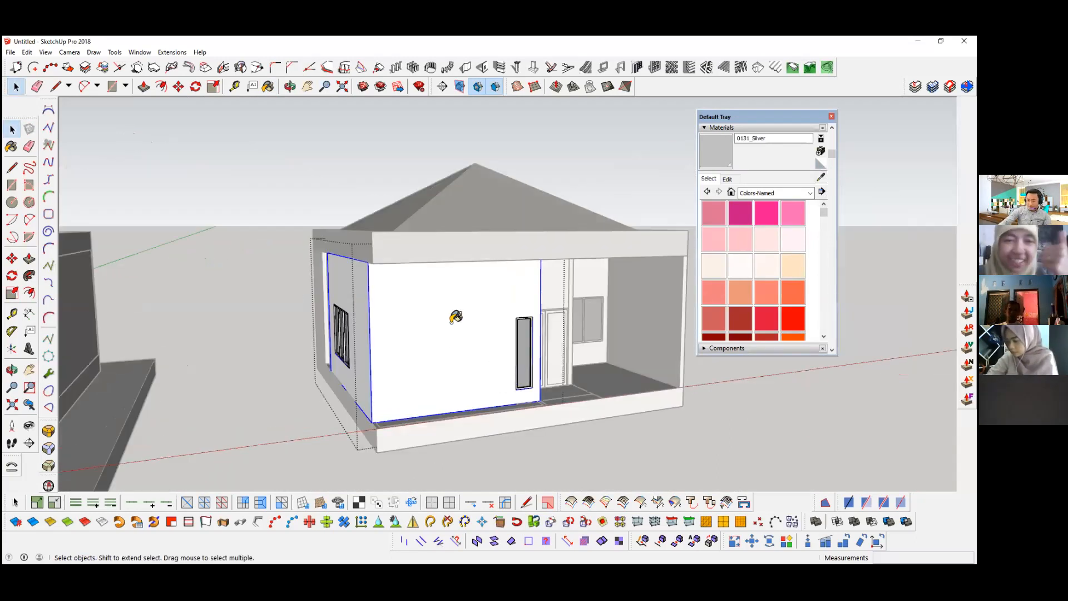
{"action": "left_click", "coordinate": [509, 328]}
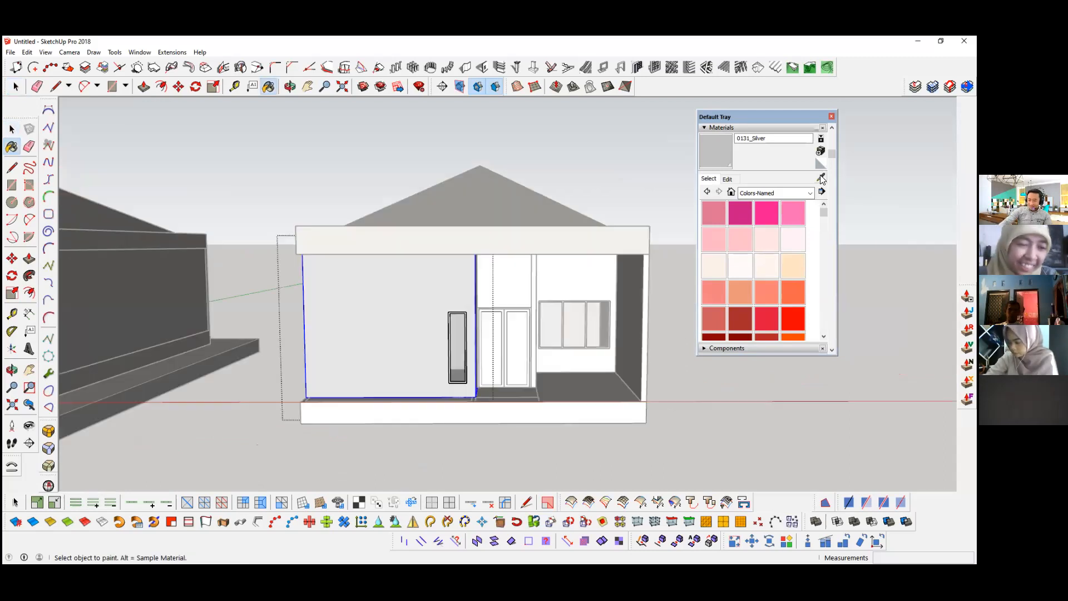
{"action": "left_click", "coordinate": [822, 176]}
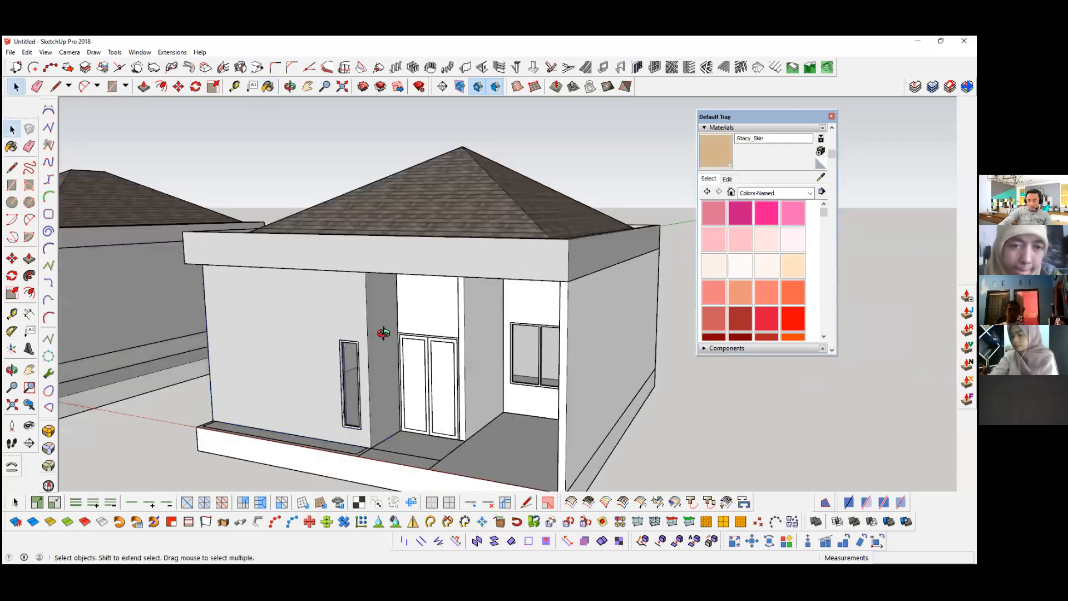
Step: Open the parapet slab group and paint only its outer face on the porch side with 0016_Tomato
{"action": "middle_click_drag", "start_coordinate": [383, 333], "coordinate": [460, 364]}
{"action": "left_click", "coordinate": [460, 363]}
{"action": "double_click", "coordinate": [499, 333]}
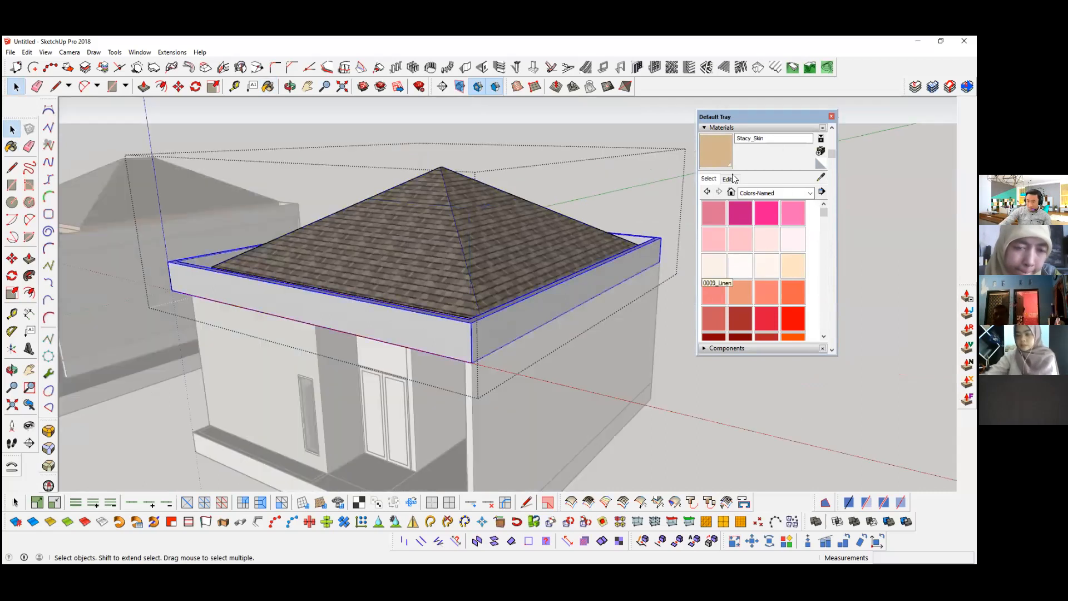
{"action": "double_click", "coordinate": [507, 327]}
{"action": "left_click", "coordinate": [553, 305]}
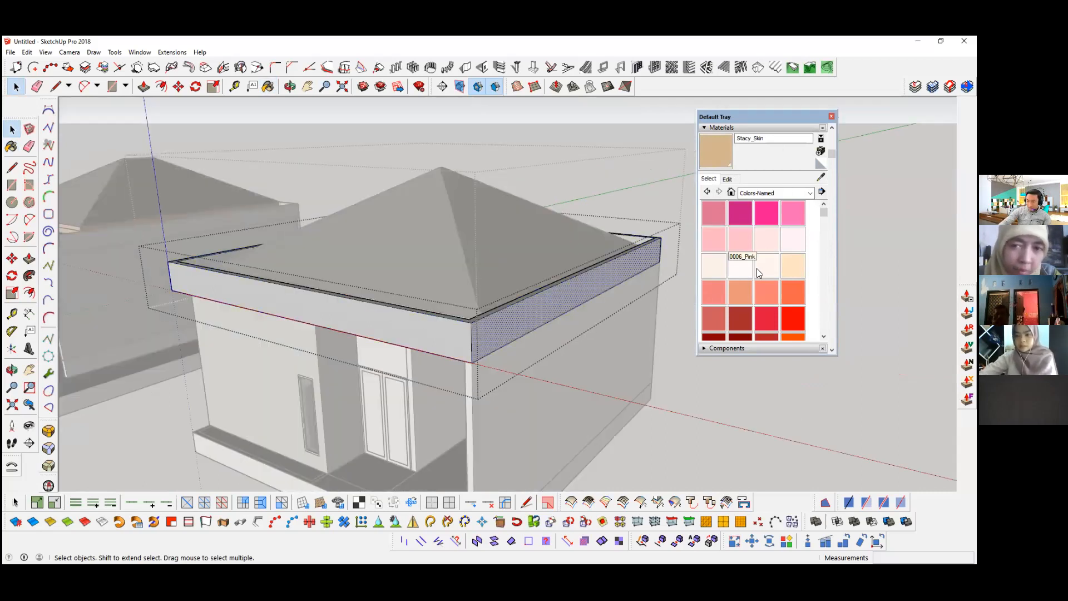
{"action": "left_click", "coordinate": [793, 292]}
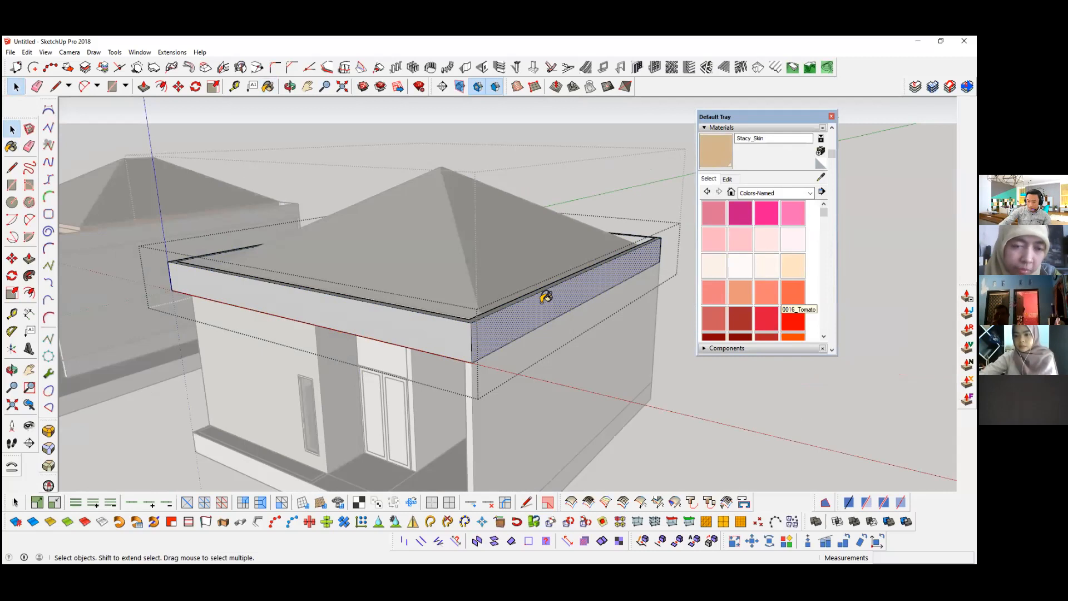
{"action": "left_click", "coordinate": [544, 294]}
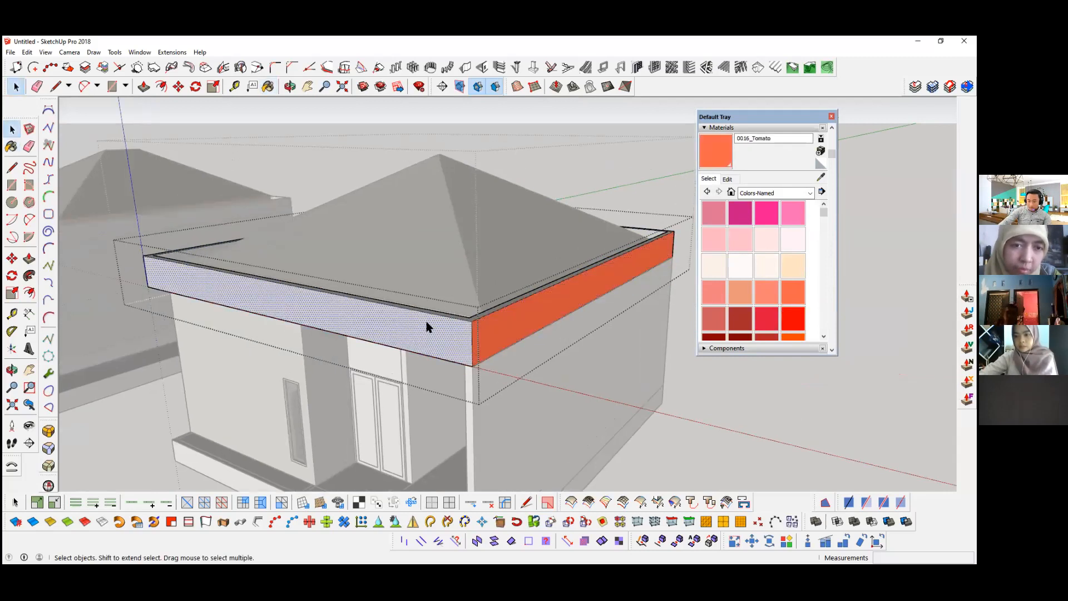
Step: Paint the parapet slab's front face and all faces with matching paint with 0012_Bisque
{"action": "scroll", "coordinate": [481, 329], "scroll_direction": "up", "scroll_amount": 1}
{"action": "scroll", "coordinate": [483, 332], "scroll_direction": "up", "scroll_amount": 5}
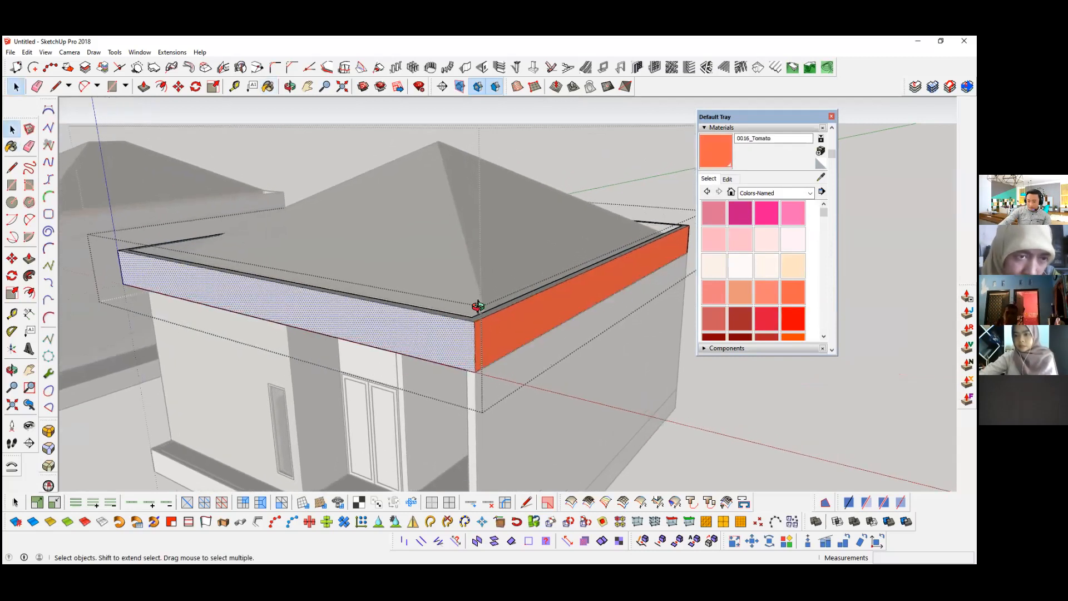
{"action": "left_click", "coordinate": [416, 377]}
{"action": "middle_click_drag", "start_coordinate": [238, 336], "coordinate": [262, 334]}
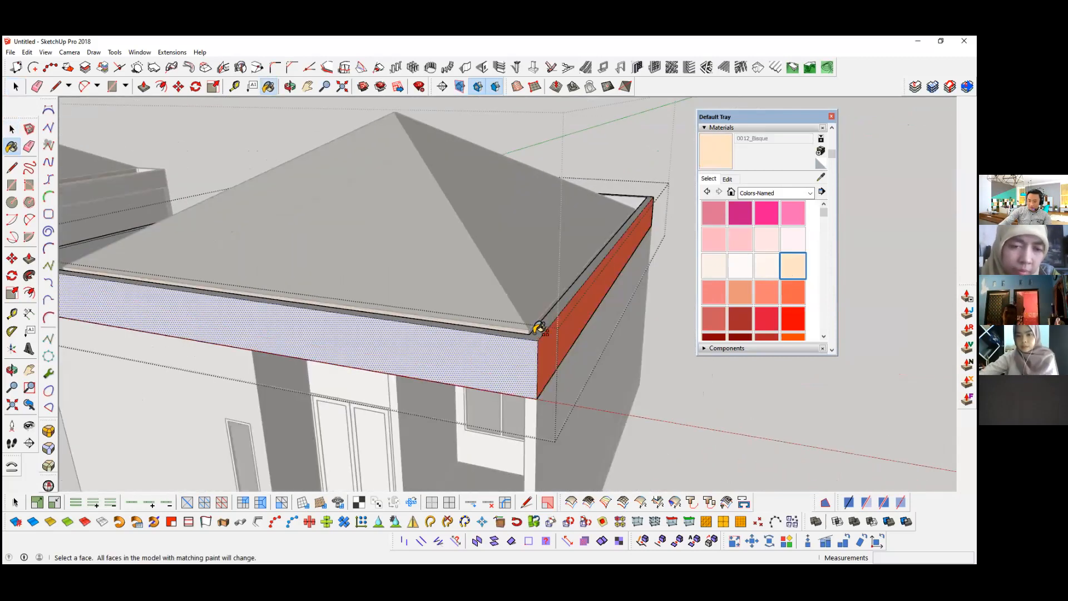
{"action": "left_click", "coordinate": [534, 335], "text": "shift"}
{"action": "middle_click_drag", "start_coordinate": [559, 344], "coordinate": [485, 328]}
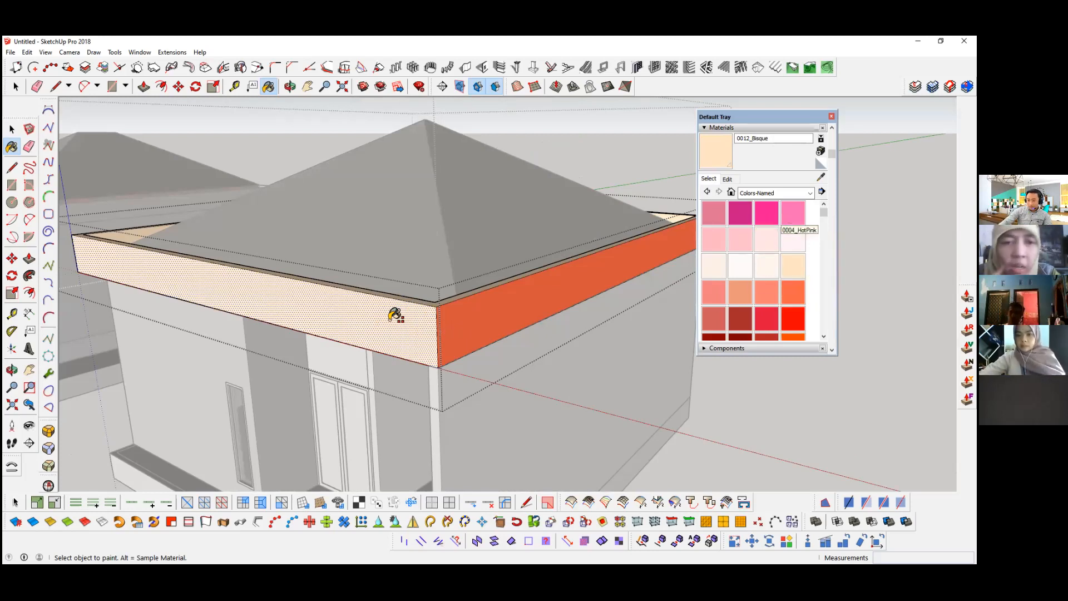
Step: Try painting all matching Bisque faces of the parapet slab with 0004_HotPink, and undo it
{"action": "left_click", "coordinate": [439, 305], "text": "shift"}
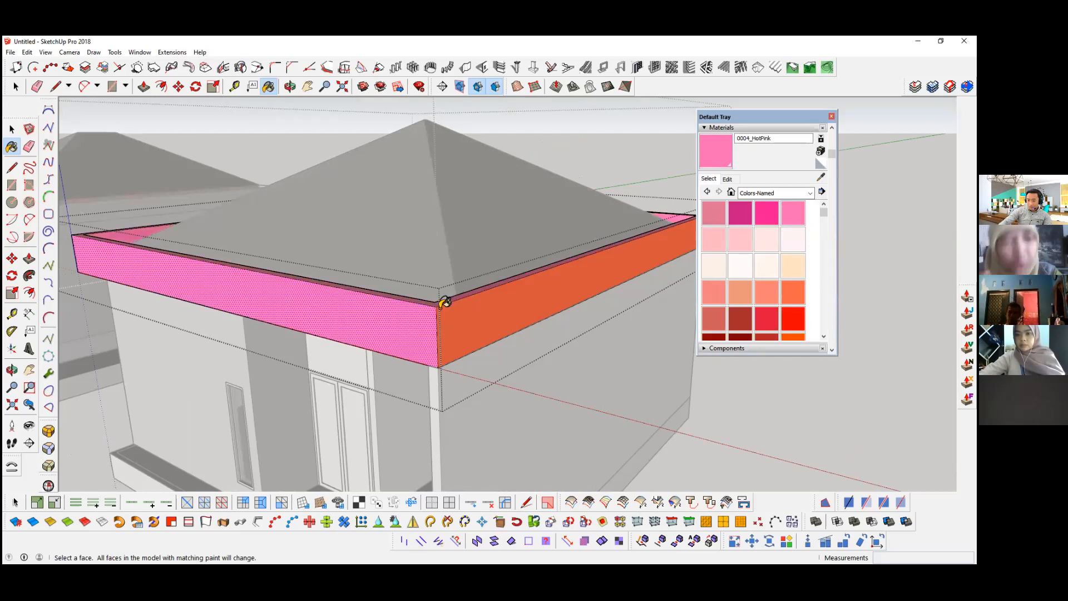
{"action": "key", "text": "ctrl+z"}
{"action": "mouse_move", "coordinate": [452, 338]}
{"action": "middle_mouse_down"}
{"action": "mouse_move", "coordinate": [405, 358]}
{"action": "mouse_move", "coordinate": [549, 334]}
{"action": "mouse_move", "coordinate": [527, 342]}
{"action": "middle_mouse_up"}
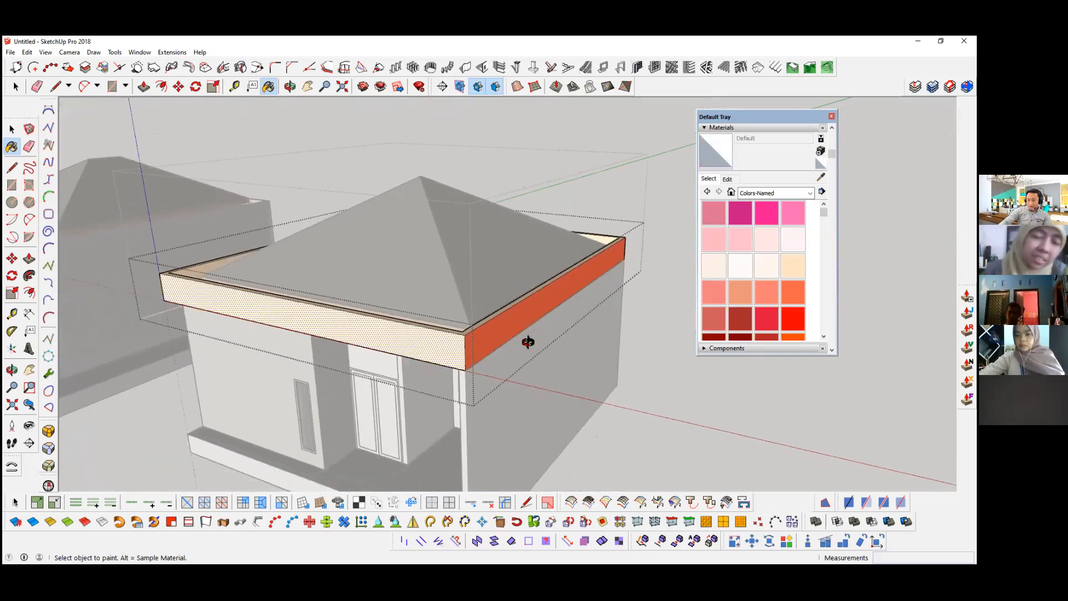
Step: Undo the Tomato and Bisque painting of the parapet slab's faces and leave its group
{"action": "key", "text": "ctrl+z"}
{"action": "key", "text": "ctrl+z"}
{"action": "mouse_move", "coordinate": [400, 348]}
{"action": "middle_mouse_down"}
{"action": "mouse_move", "coordinate": [458, 324]}
{"action": "mouse_move", "coordinate": [416, 341]}
{"action": "middle_mouse_up"}
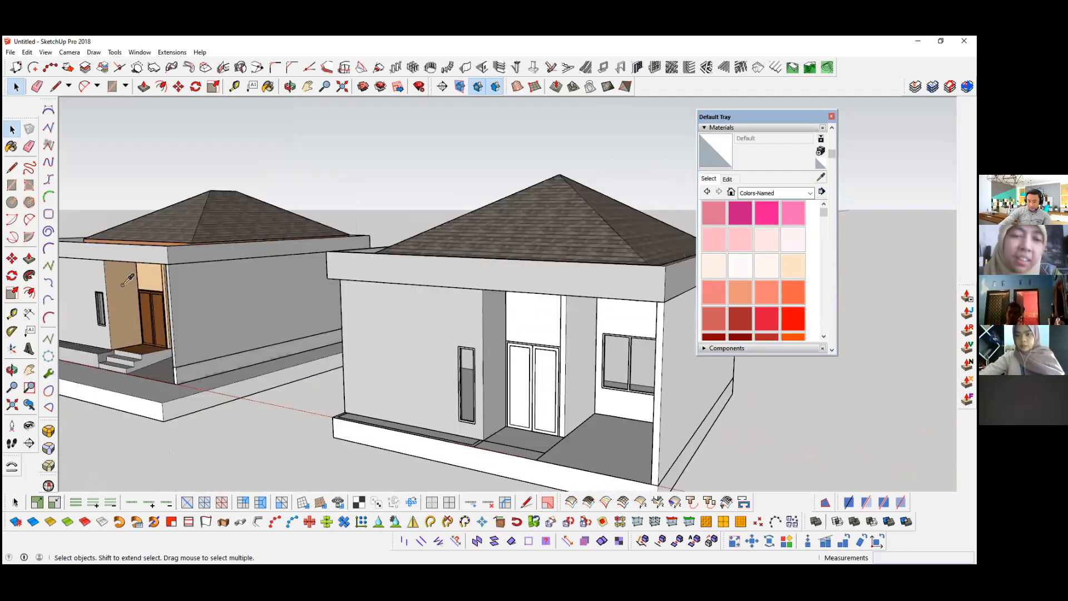
{"action": "left_click", "coordinate": [123, 285]}
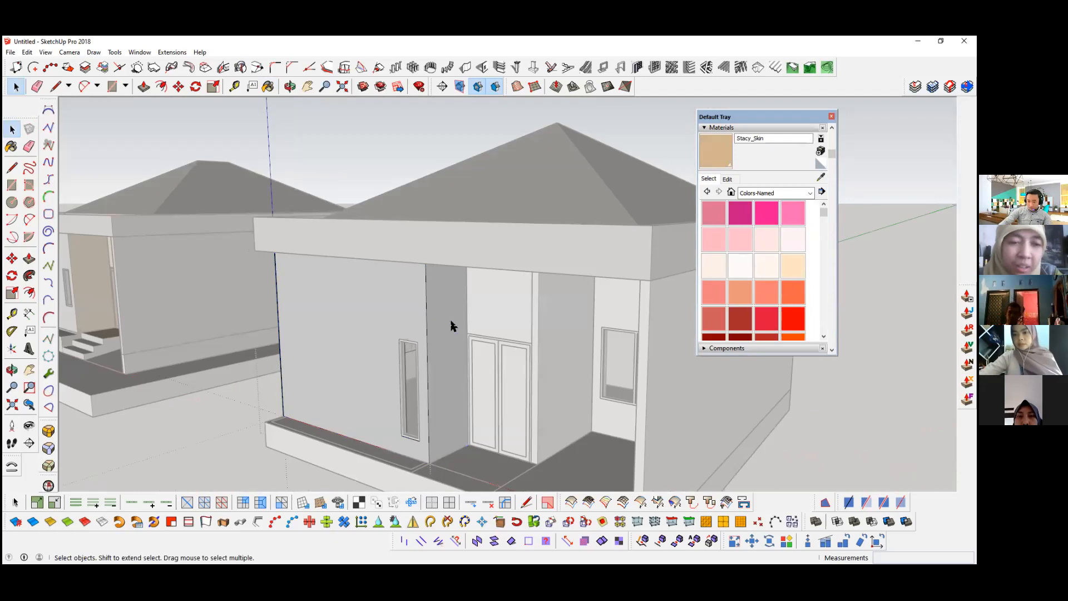
Step: Sample Stacy_Skin from the reference house and paint the wall face above the new house's front door with it
{"action": "left_click", "coordinate": [455, 327]}
{"action": "key", "text": "space"}
{"action": "double_click", "coordinate": [539, 330]}
{"action": "left_click", "coordinate": [538, 330]}
{"action": "mouse_move", "coordinate": [540, 316]}
{"action": "middle_mouse_down"}
{"action": "mouse_move", "coordinate": [538, 330]}
{"action": "mouse_move", "coordinate": [495, 336]}
{"action": "middle_mouse_up"}
{"action": "key", "text": "b"}
{"action": "left_click", "coordinate": [527, 329]}
{"action": "scroll", "coordinate": [594, 330], "scroll_direction": "down", "scroll_amount": 1}
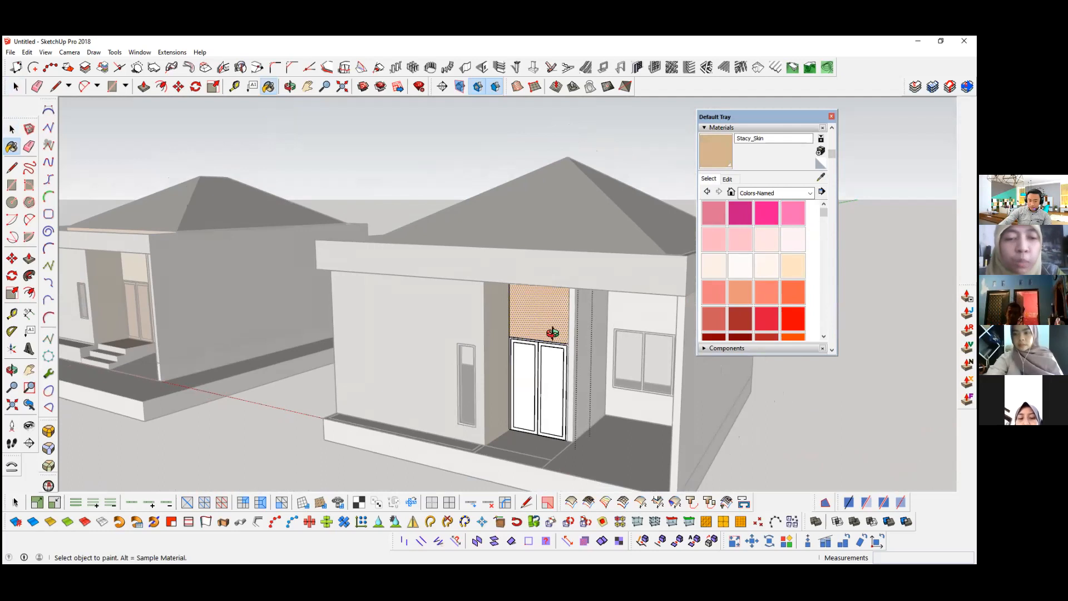
Step: Paint the narrow wall end between the front door and the porch with Stacy_Skin
{"action": "middle_click_drag", "start_coordinate": [592, 336], "coordinate": [640, 292]}
{"action": "key", "text": "space"}
{"action": "left_click", "coordinate": [637, 293]}
{"action": "middle_click_drag", "start_coordinate": [600, 334], "coordinate": [601, 335]}
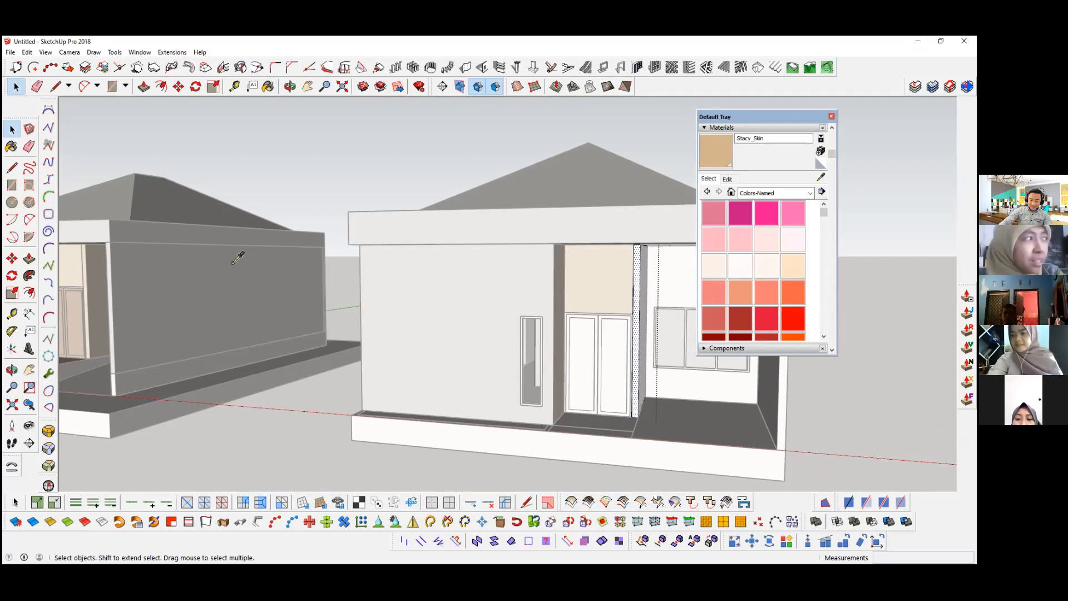
Step: Sample 0135_DarkGray from the reference house and paint the porch's window wall with it
{"action": "middle_click_drag", "start_coordinate": [232, 262], "coordinate": [230, 261], "text": "shift"}
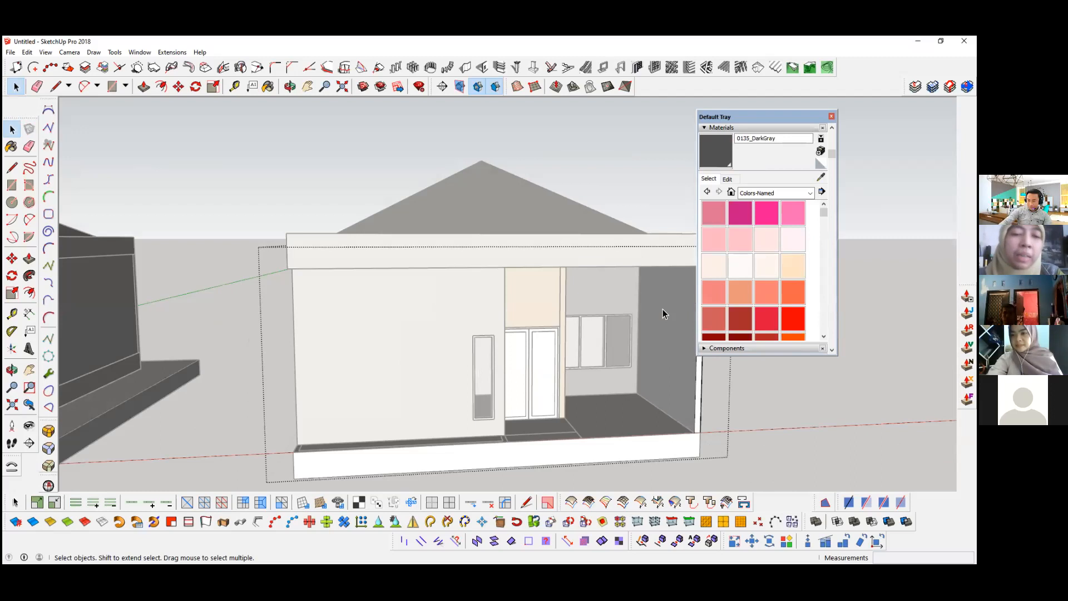
{"action": "left_click", "coordinate": [669, 359]}
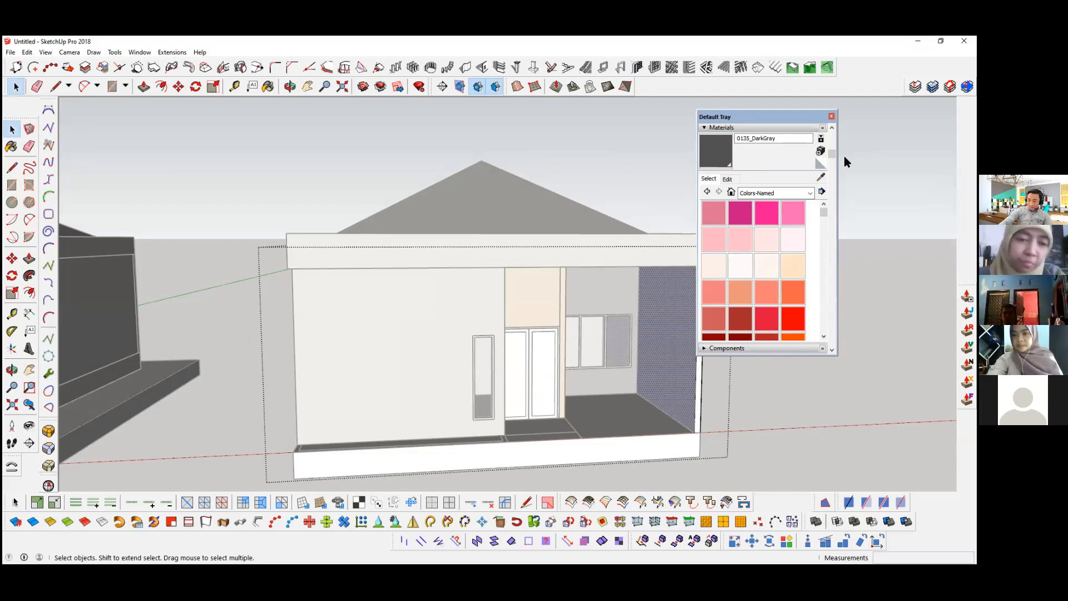
{"action": "middle_click_drag", "start_coordinate": [623, 362], "coordinate": [458, 362]}
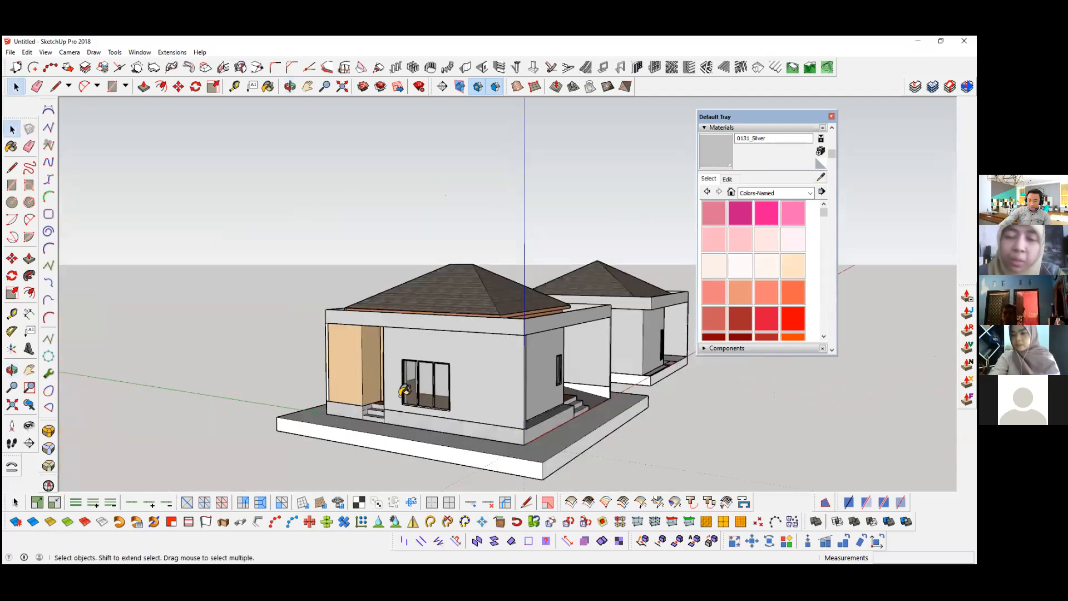
Step: Paint the walls of the rear entrance recess, including the face above the rear door, with Stacy_Skin
{"action": "scroll", "coordinate": [374, 352], "scroll_direction": "up", "scroll_amount": 5}
{"action": "middle_click_drag", "start_coordinate": [327, 382], "coordinate": [322, 445]}
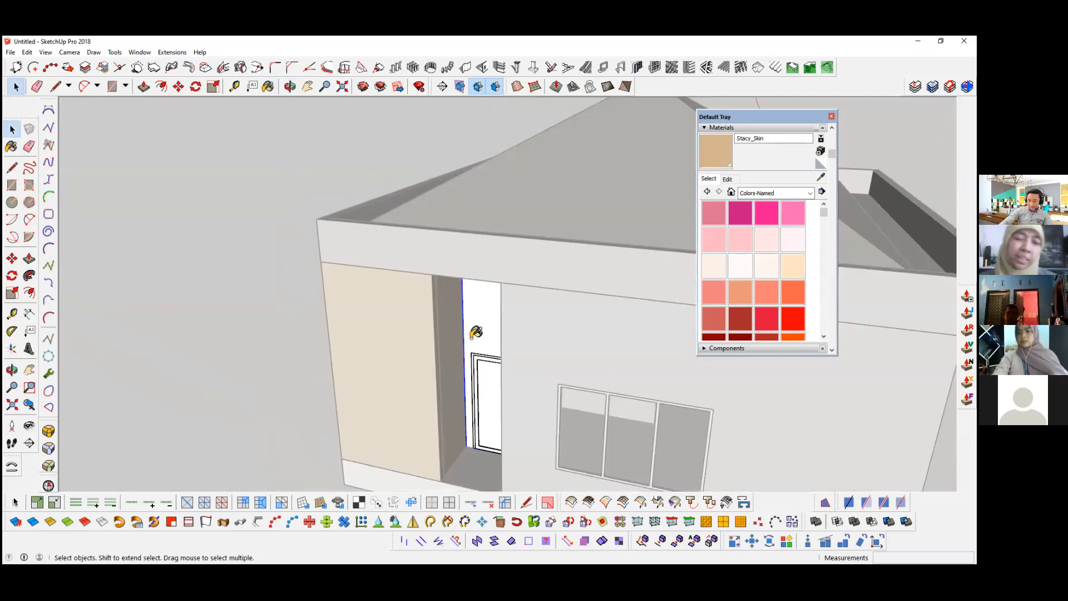
{"action": "left_click", "coordinate": [476, 332]}
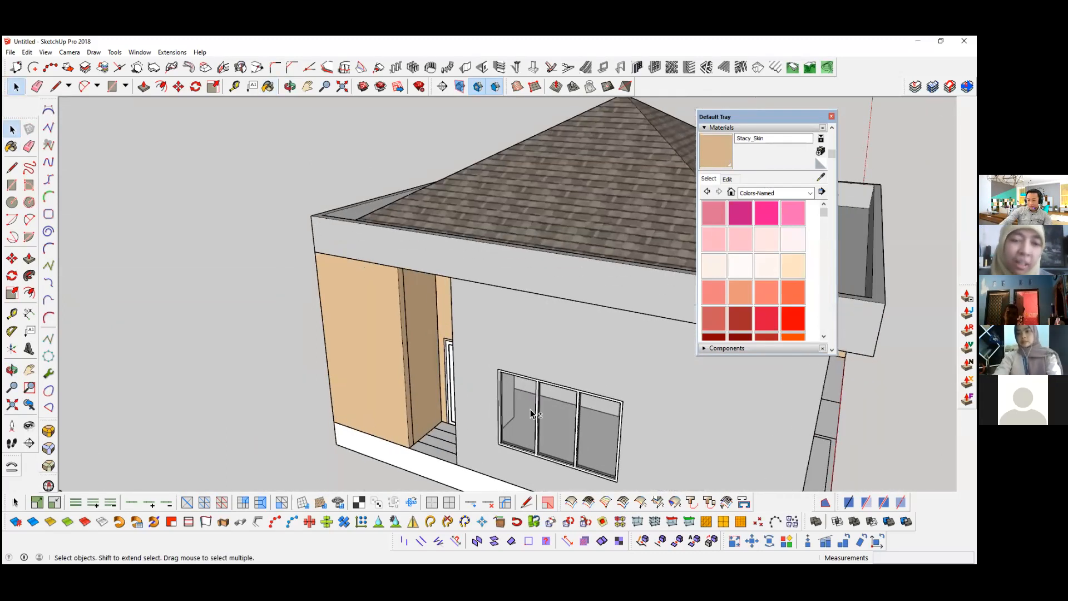
{"action": "middle_click_drag", "start_coordinate": [533, 414], "coordinate": [426, 423]}
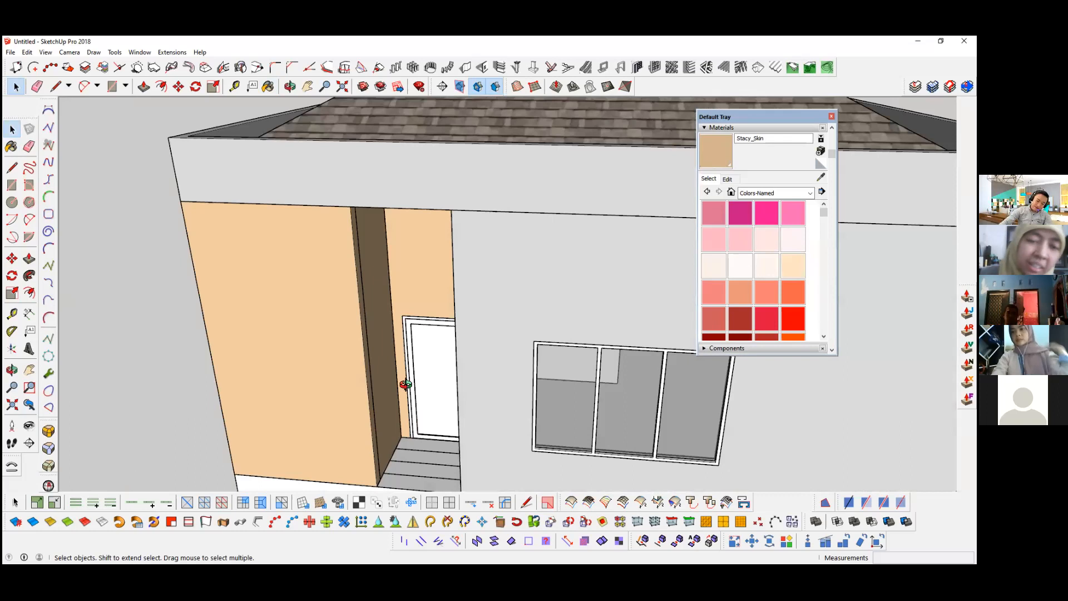
{"action": "left_click", "coordinate": [556, 393]}
Step: Sample Wood Veneer 01 from the reference house's door and paint both leaves of the front door with it
{"action": "scroll", "coordinate": [556, 393], "scroll_direction": "down", "scroll_amount": 2}
{"action": "middle_click_drag", "start_coordinate": [556, 393], "coordinate": [415, 391]}
{"action": "left_click", "coordinate": [820, 177]}
{"action": "scroll", "coordinate": [365, 424], "scroll_direction": "down", "scroll_amount": 3}
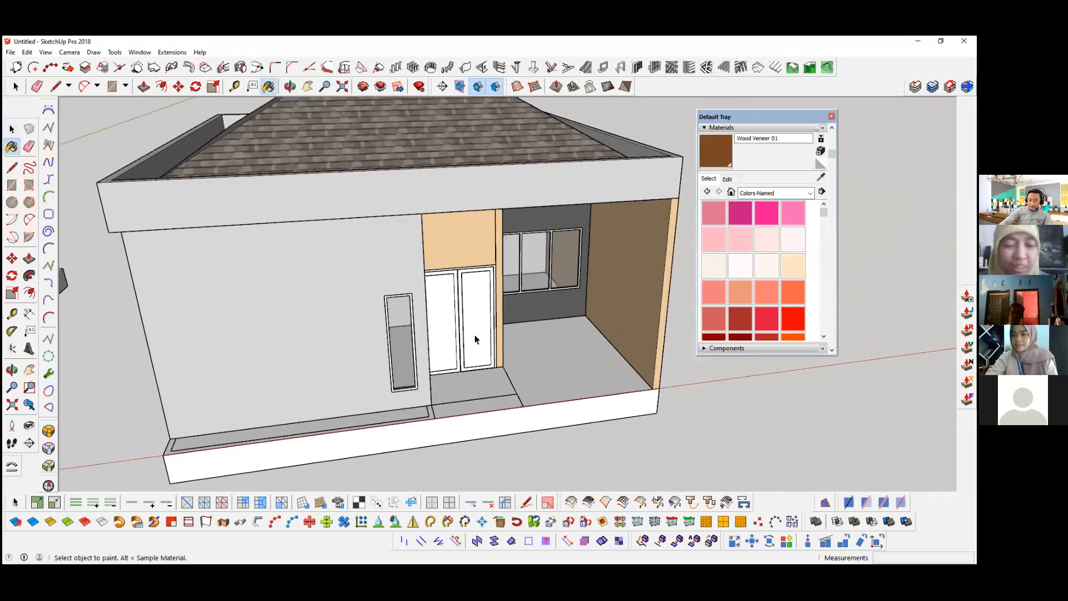
{"action": "scroll", "coordinate": [474, 340], "scroll_direction": "up", "scroll_amount": 3}
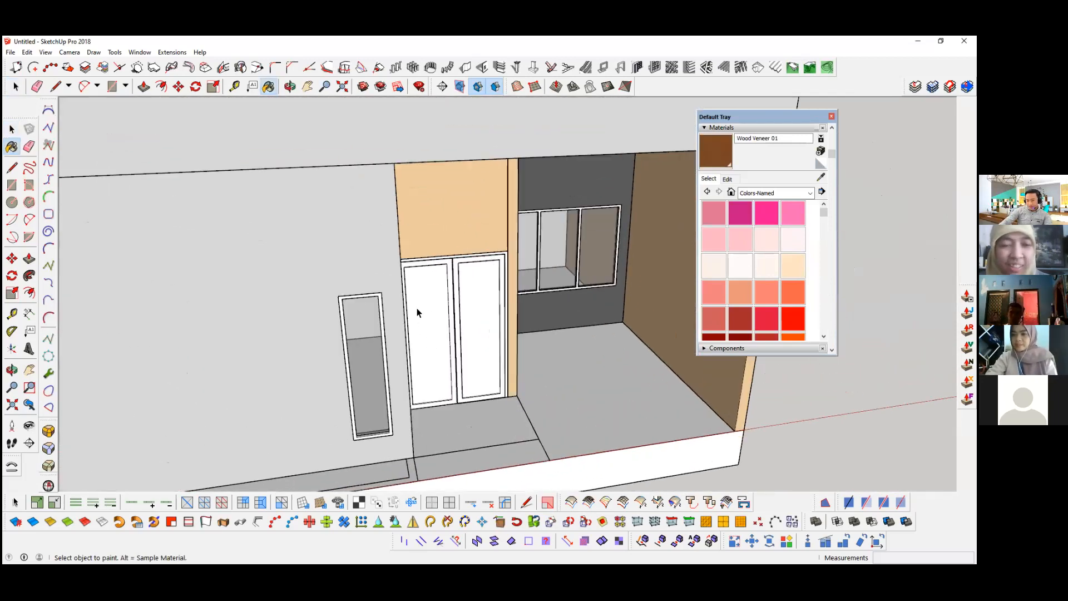
{"action": "key", "text": "space"}
{"action": "double_click", "coordinate": [434, 329]}
{"action": "triple_click", "coordinate": [434, 329]}
{"action": "key", "text": "b"}
{"action": "scroll", "coordinate": [440, 314], "scroll_direction": "up", "scroll_amount": 1}
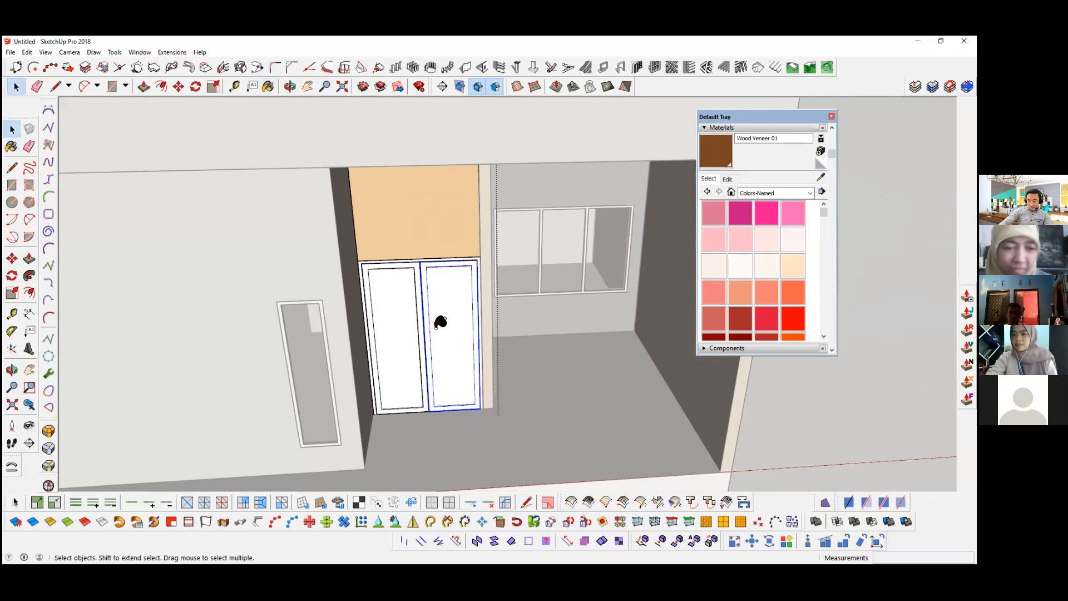
Step: Choose 0129_WhiteSmoke from the named colours and paint the front door's frame with it
{"action": "left_click", "coordinate": [820, 175]}
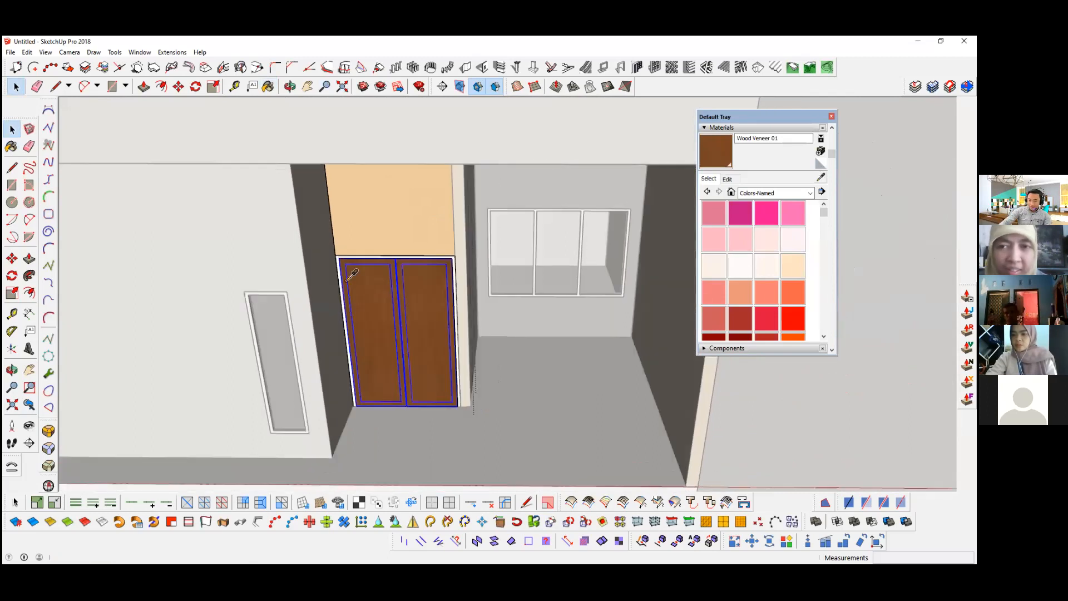
{"action": "scroll", "coordinate": [342, 267], "scroll_direction": "up", "scroll_amount": 1}
{"action": "scroll", "coordinate": [343, 267], "scroll_direction": "up", "scroll_amount": 1}
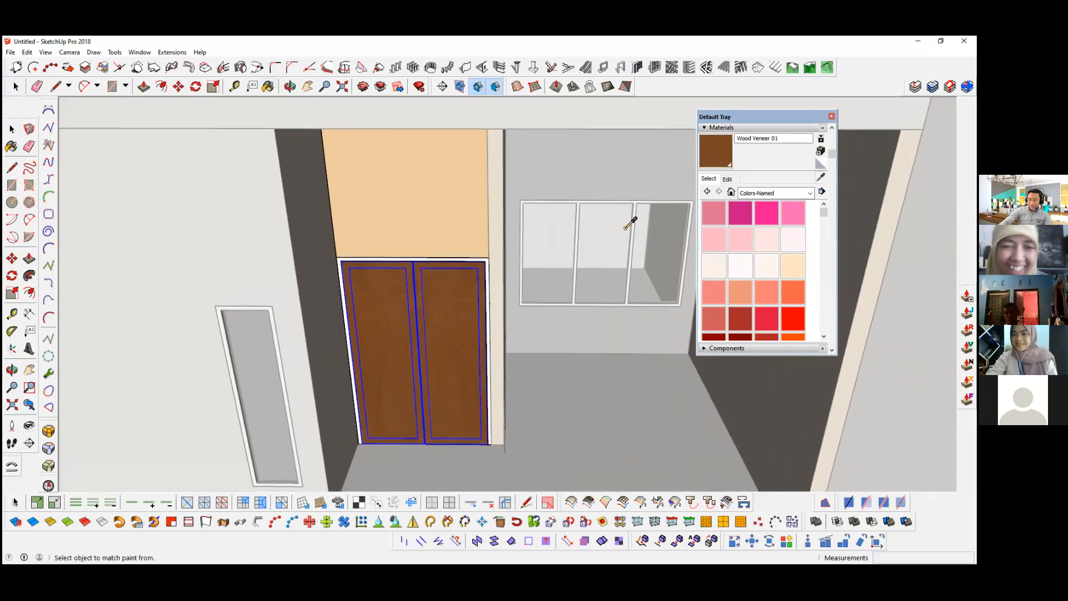
{"action": "middle_click_drag", "start_coordinate": [548, 269], "coordinate": [527, 274]}
{"action": "scroll", "coordinate": [747, 243], "scroll_direction": "down", "scroll_amount": 15}
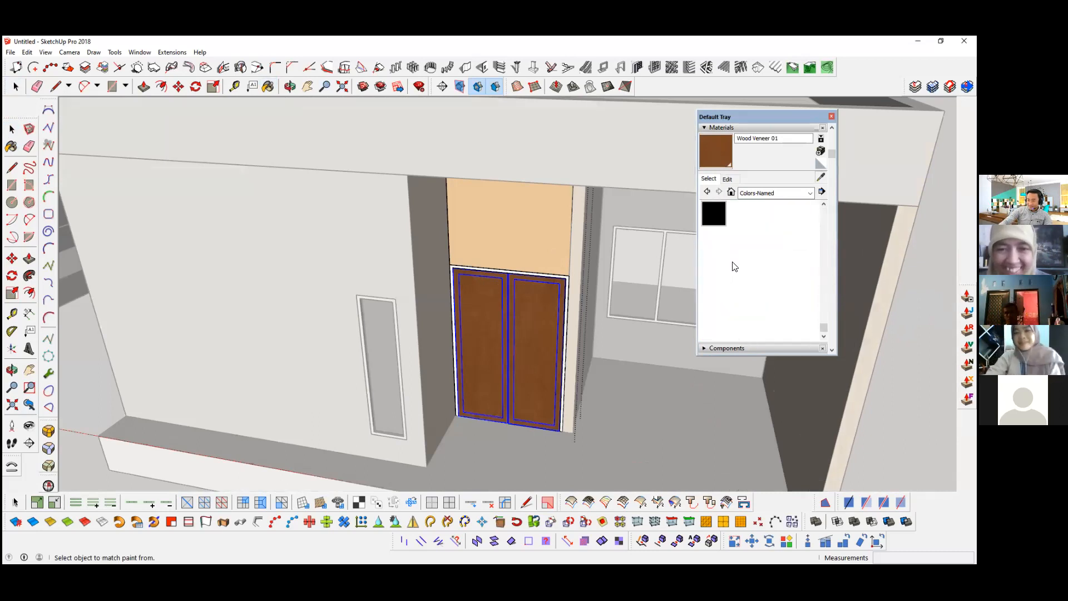
{"action": "left_click", "coordinate": [567, 270]}
{"action": "scroll", "coordinate": [567, 269], "scroll_direction": "up", "scroll_amount": 3}
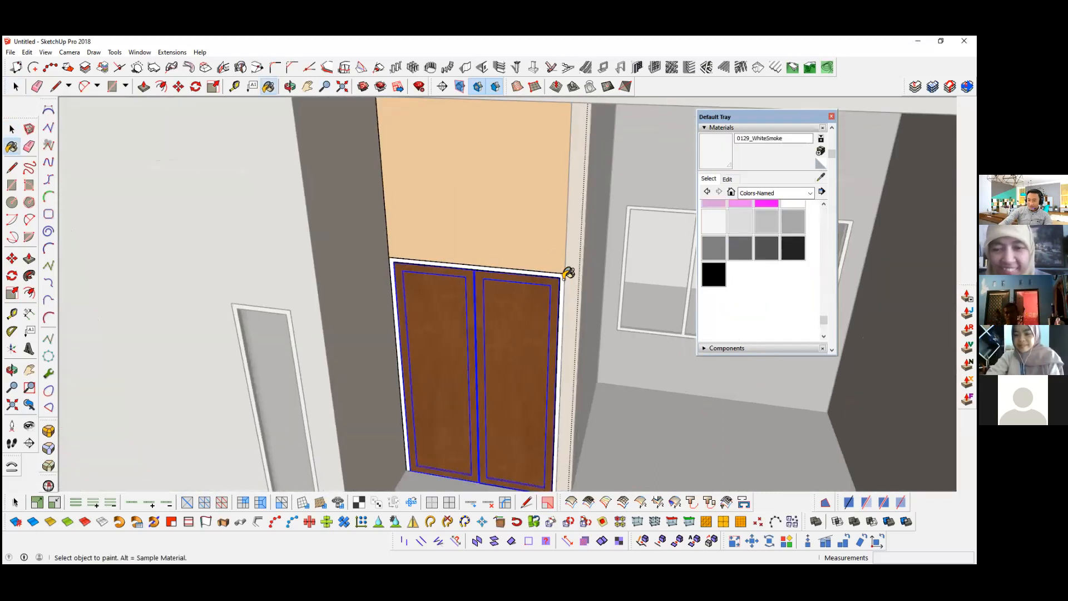
{"action": "middle_click_drag", "start_coordinate": [523, 272], "coordinate": [596, 255]}
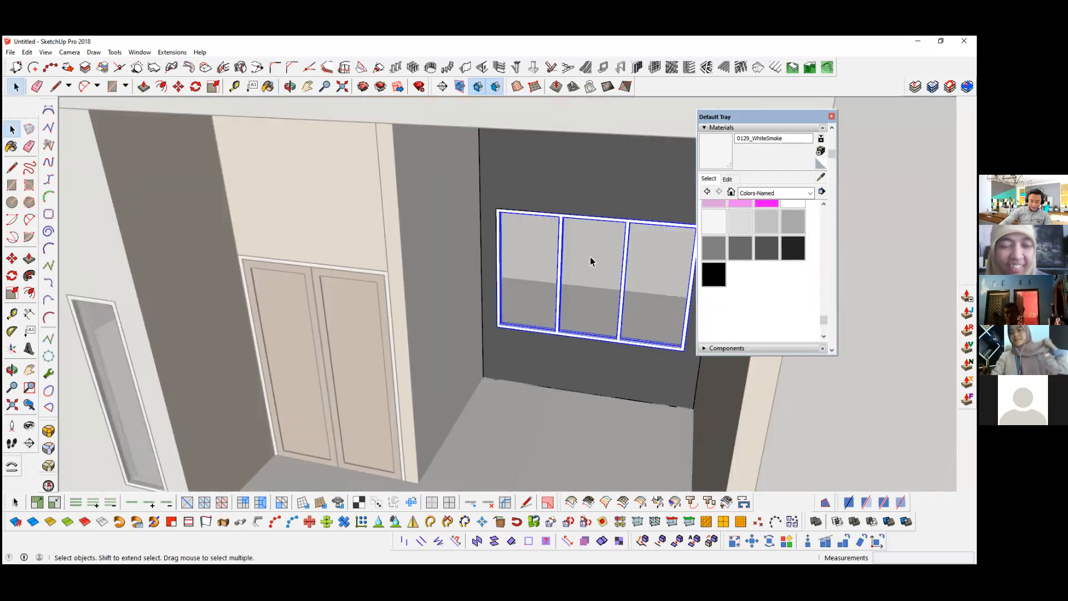
{"action": "key", "text": "b"}
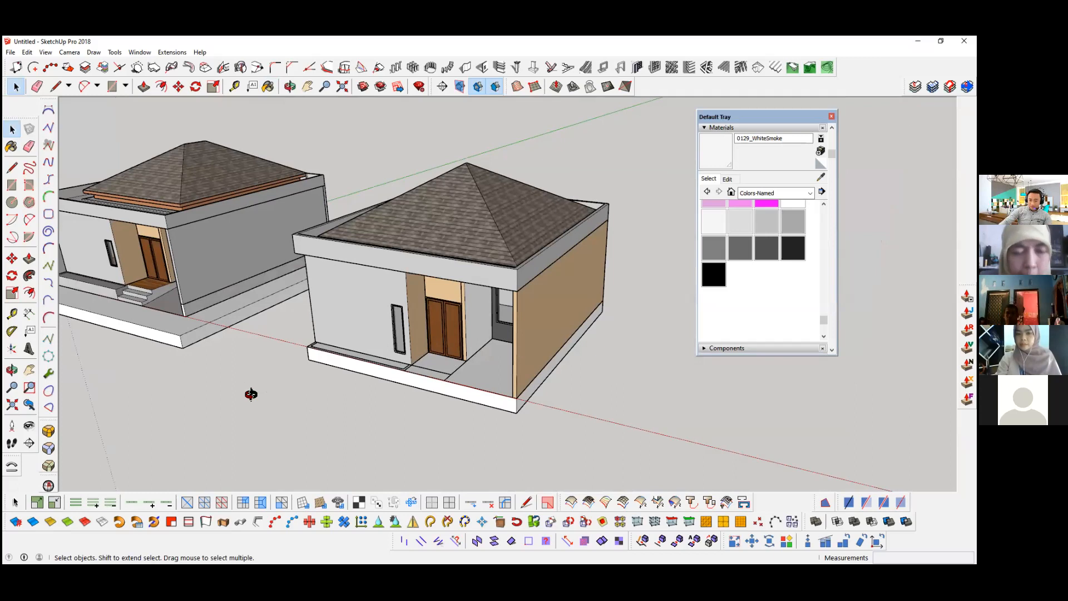
Step: Examine the painted side walls, the hip roof's shingles and its edge trim inside the parapet
{"action": "middle_click_drag", "start_coordinate": [392, 310], "coordinate": [466, 300]}
{"action": "scroll", "coordinate": [390, 311], "scroll_direction": "up", "scroll_amount": 4}
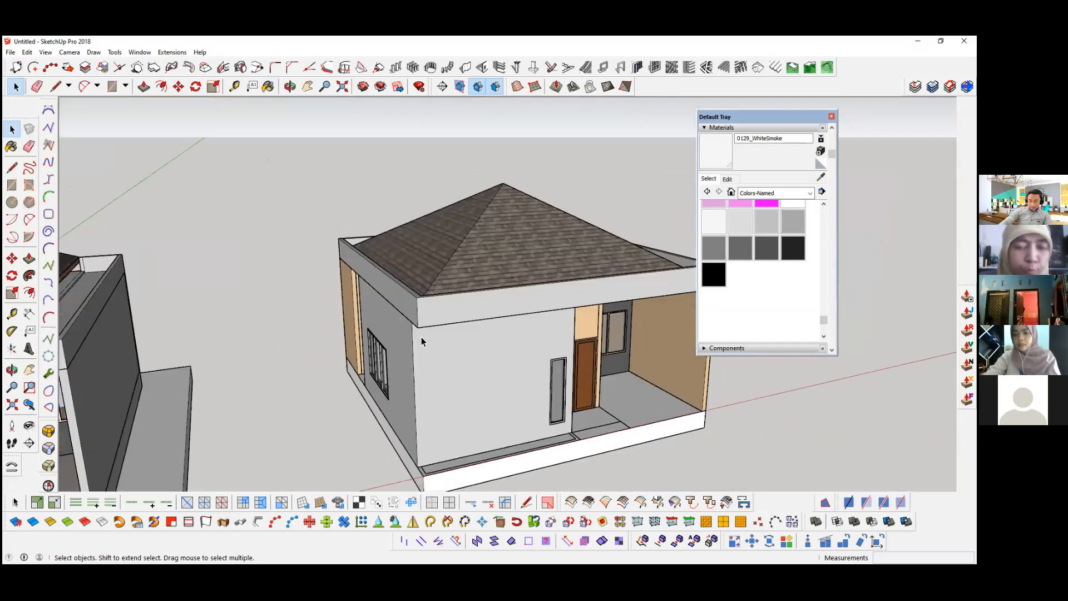
{"action": "middle_click_drag", "start_coordinate": [486, 216], "coordinate": [466, 249]}
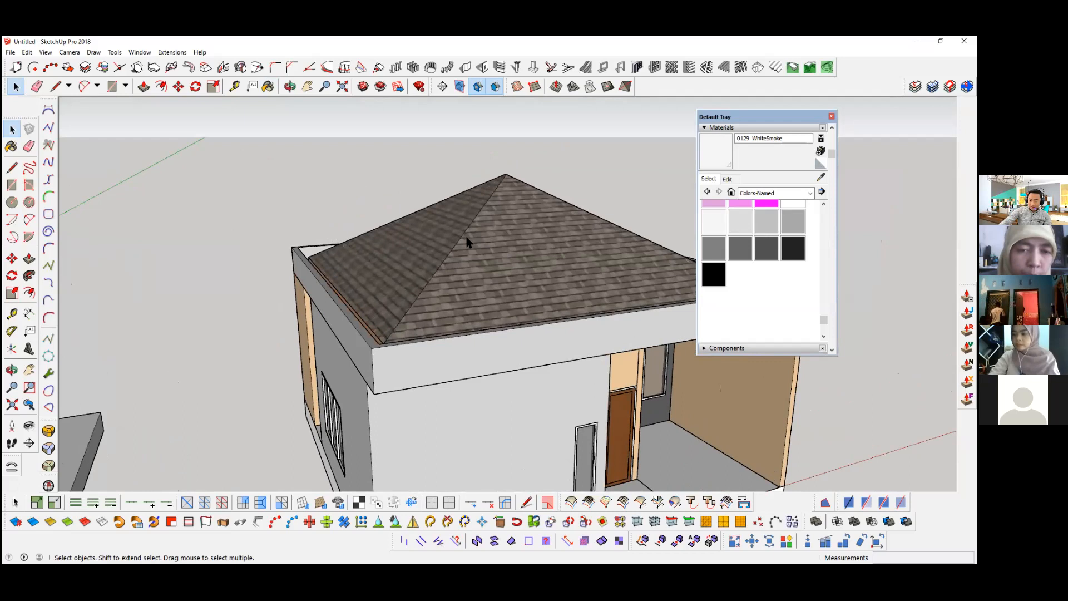
{"action": "scroll", "coordinate": [457, 233], "scroll_direction": "up", "scroll_amount": 3}
{"action": "mouse_move", "coordinate": [421, 239]}
{"action": "middle_mouse_down"}
{"action": "mouse_move", "coordinate": [334, 328]}
{"action": "mouse_move", "coordinate": [356, 320]}
{"action": "middle_mouse_up"}
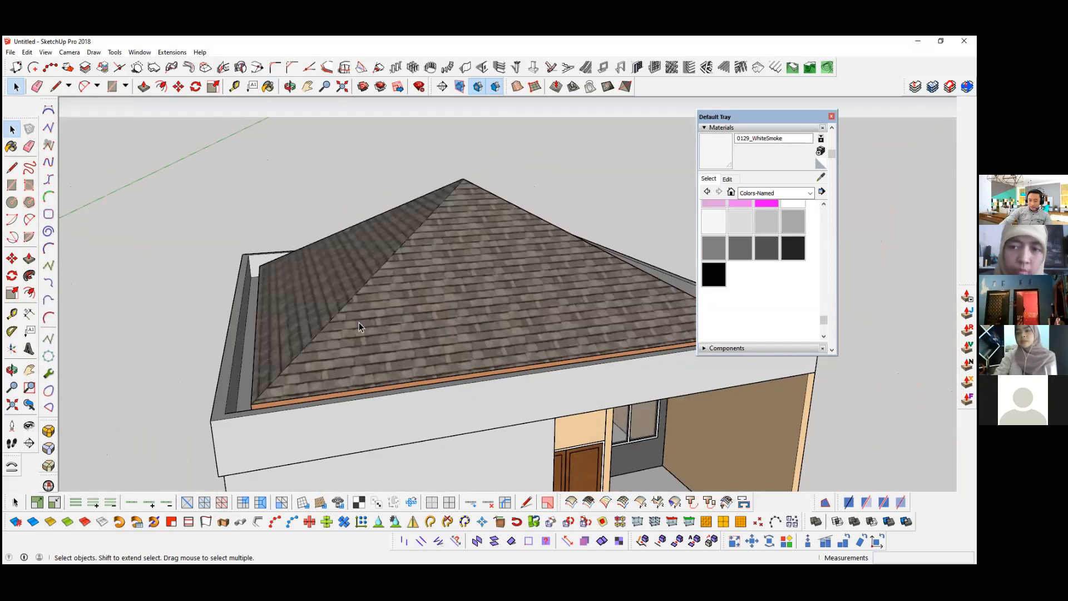
{"action": "middle_click_drag", "start_coordinate": [451, 429], "coordinate": [165, 336]}
{"action": "scroll", "coordinate": [165, 336], "scroll_direction": "up", "scroll_amount": 5}
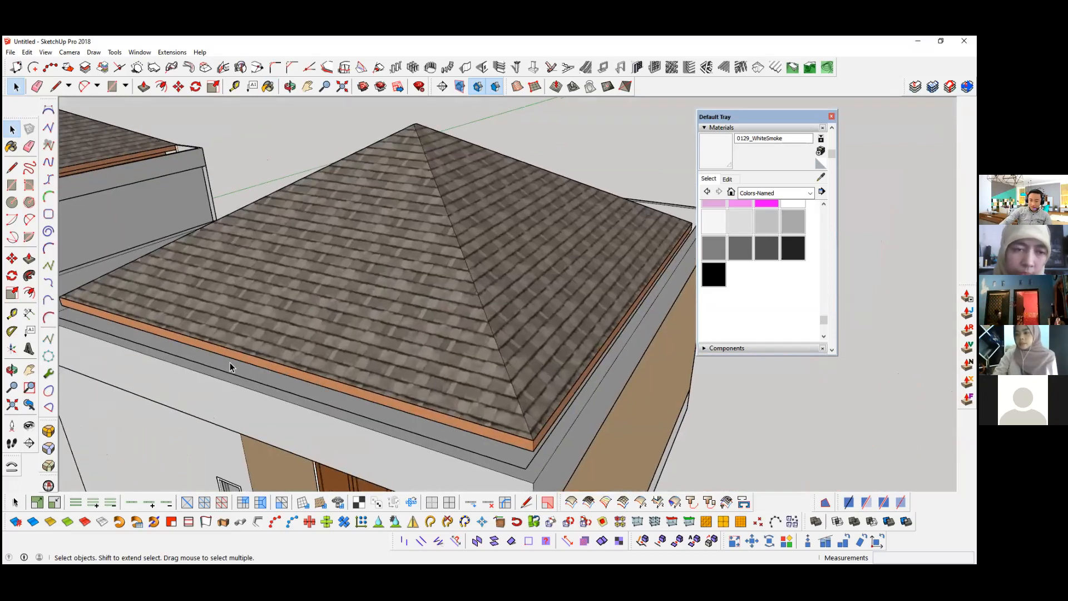
{"action": "scroll", "coordinate": [167, 295], "scroll_direction": "up", "scroll_amount": 4}
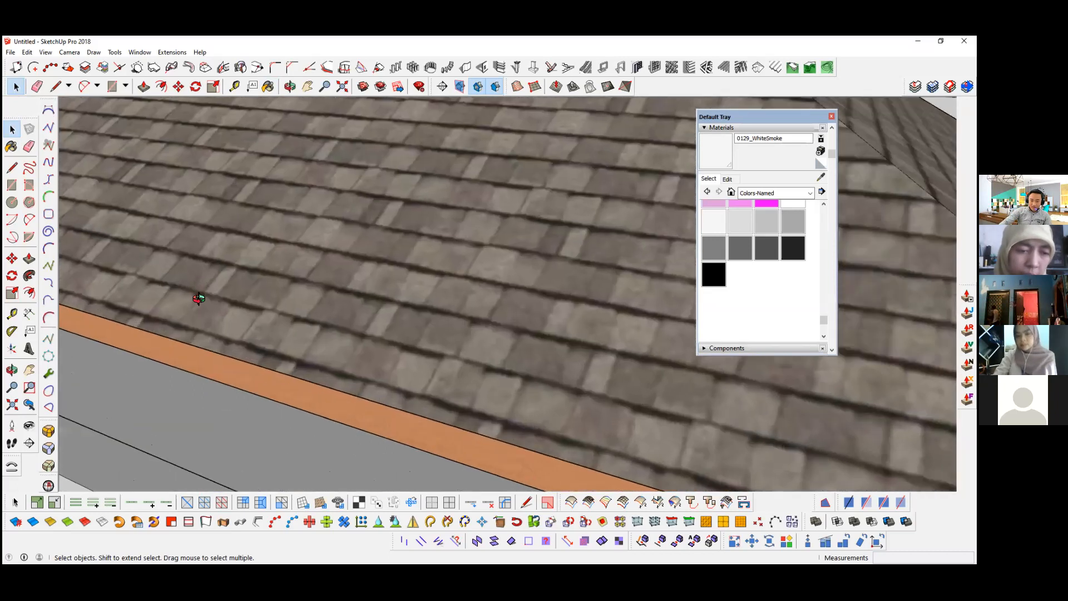
{"action": "middle_click_drag", "start_coordinate": [198, 298], "coordinate": [378, 360]}
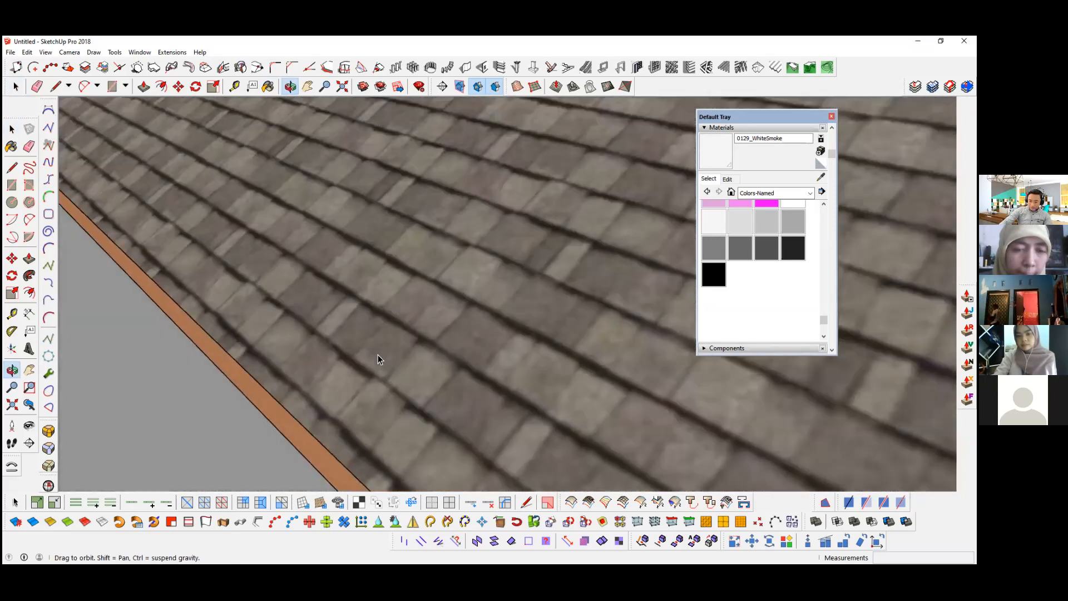
{"action": "scroll", "coordinate": [623, 305], "scroll_direction": "down", "scroll_amount": 8}
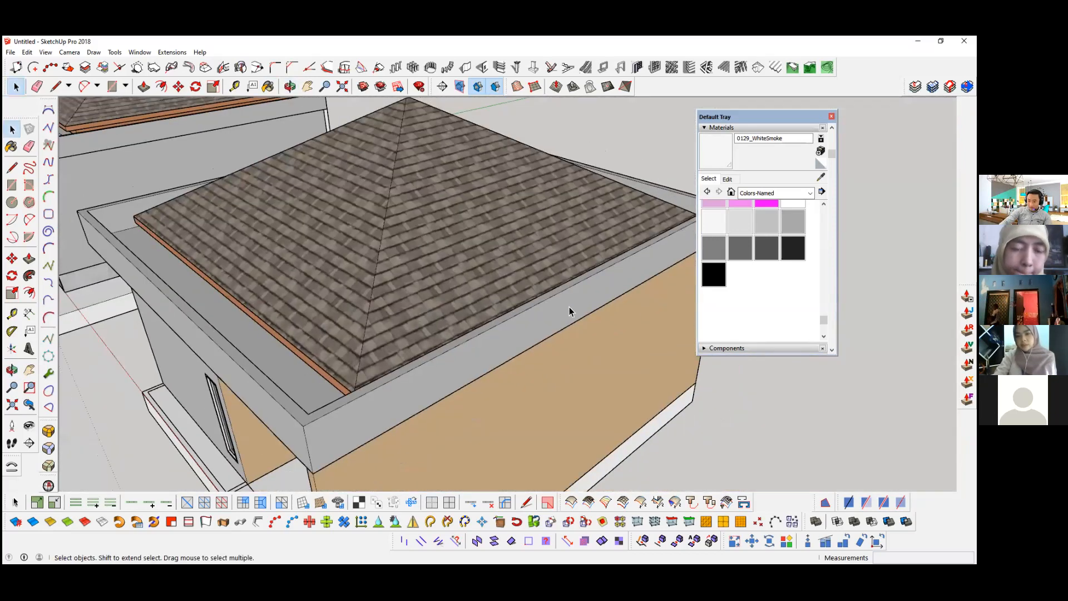
{"action": "scroll", "coordinate": [513, 284], "scroll_direction": "down", "scroll_amount": 2}
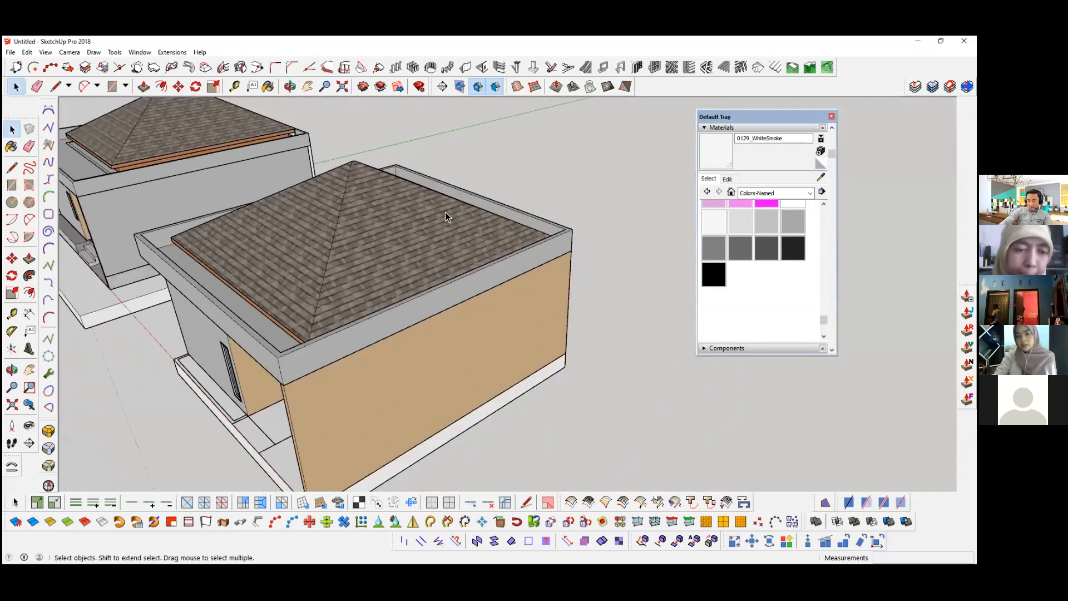
Step: Examine the front facade's materials, including the front door, porch window and porch walls
{"action": "middle_click_drag", "start_coordinate": [535, 299], "coordinate": [502, 252]}
{"action": "scroll", "coordinate": [502, 252], "scroll_direction": "up", "scroll_amount": 1}
{"action": "scroll", "coordinate": [482, 319], "scroll_direction": "up", "scroll_amount": 2}
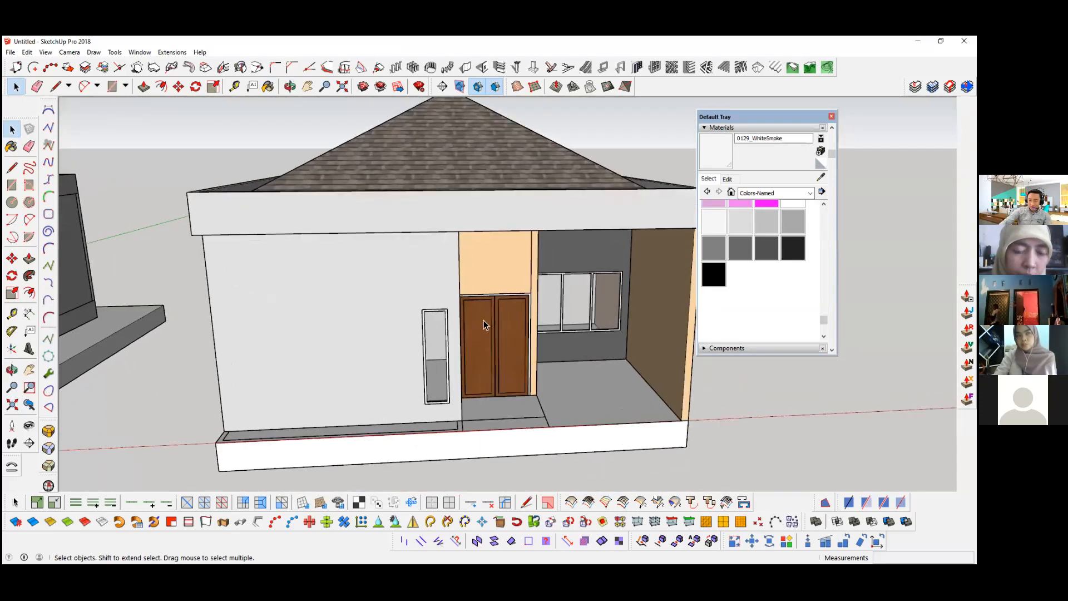
{"action": "scroll", "coordinate": [486, 325], "scroll_direction": "up", "scroll_amount": 4}
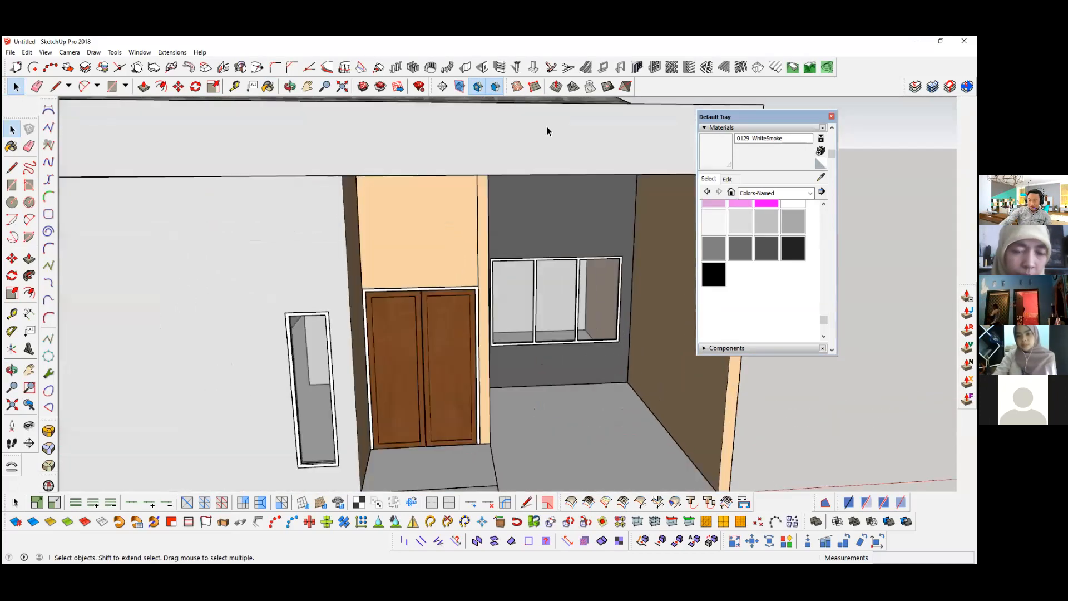
{"action": "middle_click_drag", "start_coordinate": [459, 318], "coordinate": [453, 317]}
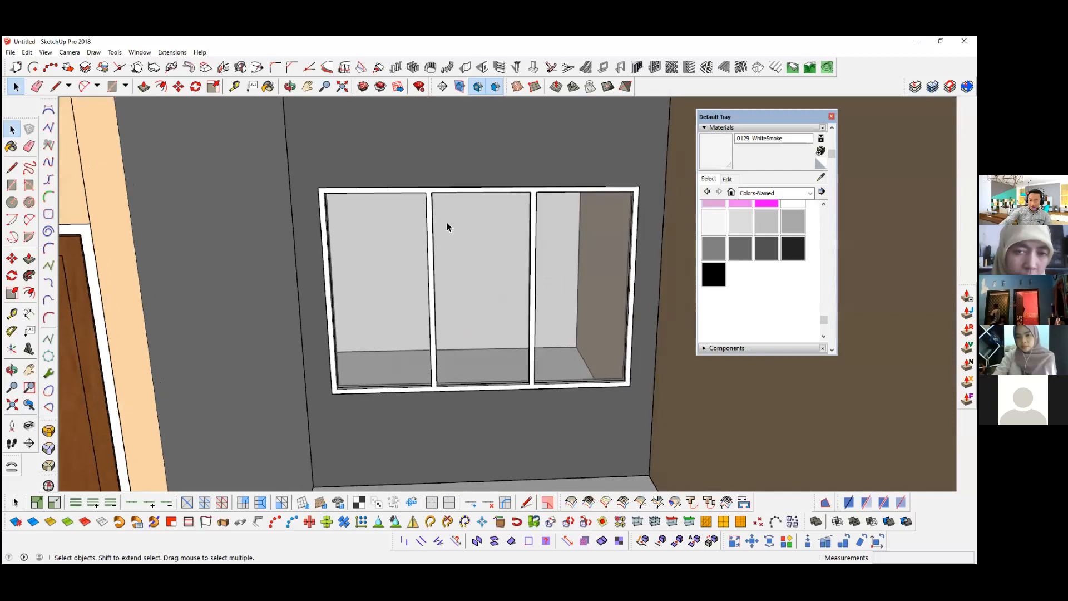
{"action": "scroll", "coordinate": [451, 295], "scroll_direction": "down", "scroll_amount": 5}
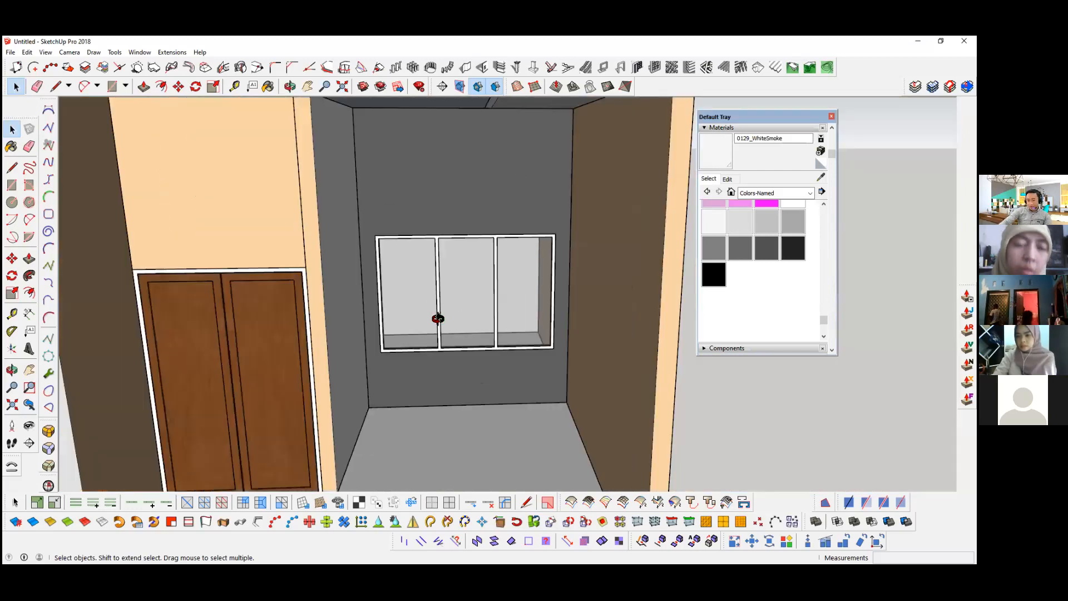
{"action": "middle_click_drag", "start_coordinate": [423, 319], "coordinate": [427, 320]}
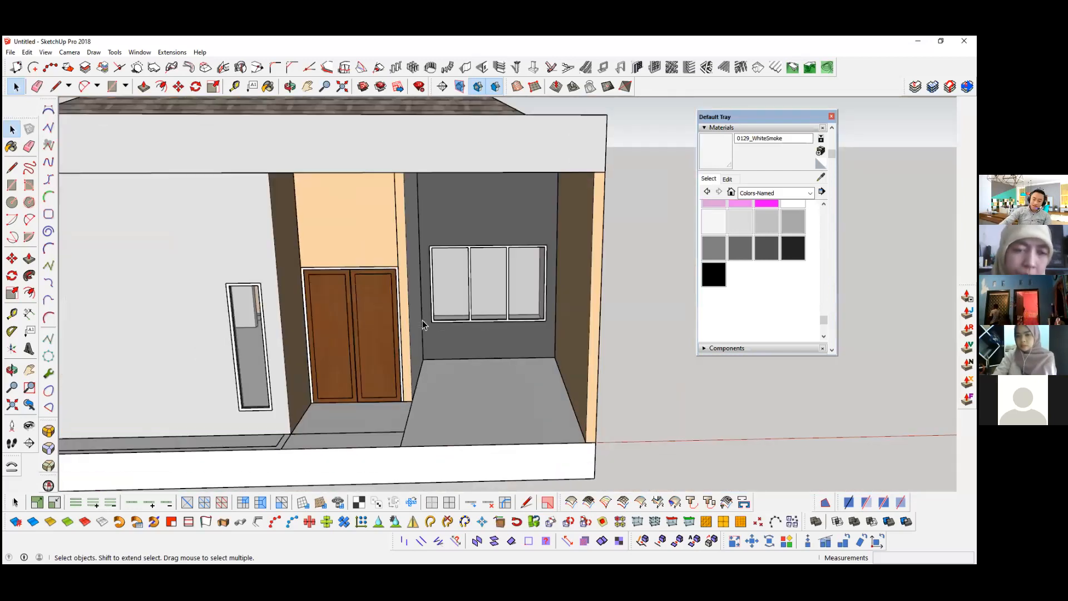
{"action": "scroll", "coordinate": [461, 322], "scroll_direction": "down", "scroll_amount": 2}
{"action": "scroll", "coordinate": [329, 329], "scroll_direction": "down", "scroll_amount": 3}
{"action": "middle_click_drag", "start_coordinate": [329, 333], "coordinate": [330, 350]}
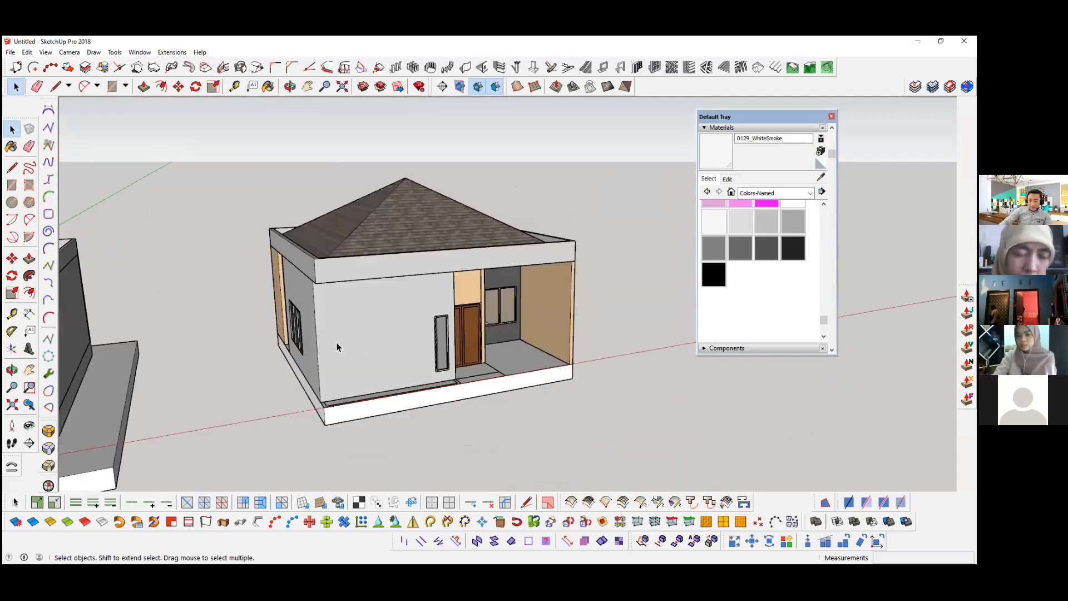
{"action": "mouse_move", "coordinate": [362, 342]}
{"action": "middle_mouse_down"}
{"action": "mouse_move", "coordinate": [370, 348]}
{"action": "mouse_move", "coordinate": [334, 296]}
{"action": "mouse_move", "coordinate": [329, 307]}
{"action": "middle_mouse_up"}
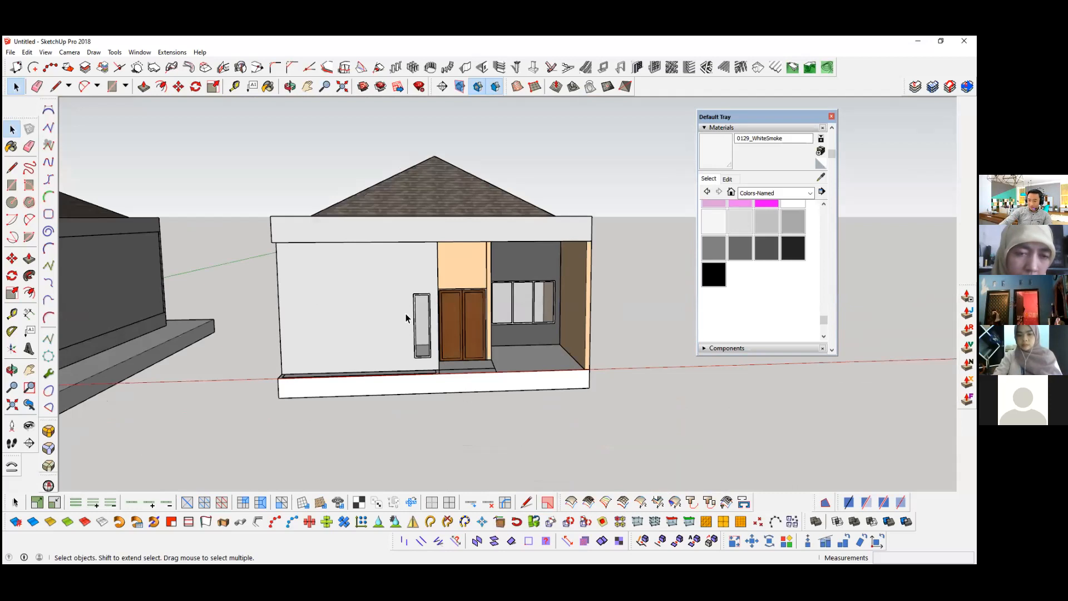
{"action": "middle_click_drag", "start_coordinate": [405, 314], "coordinate": [445, 337]}
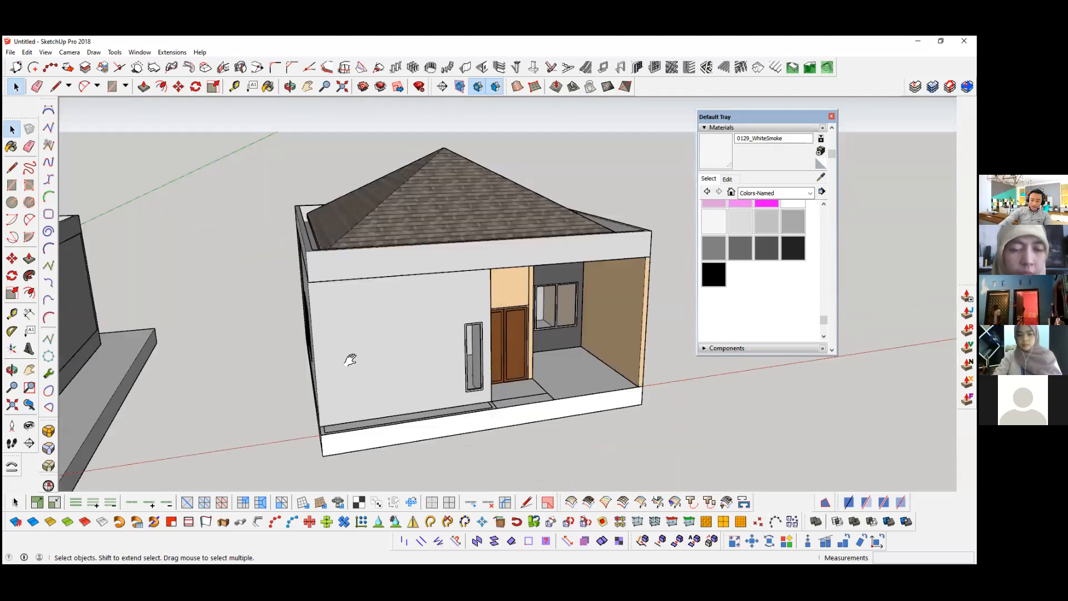
Step: Compare the painted house with the reference house from the front and from the side-window wall
{"action": "scroll", "coordinate": [371, 348], "scroll_direction": "down", "scroll_amount": 5}
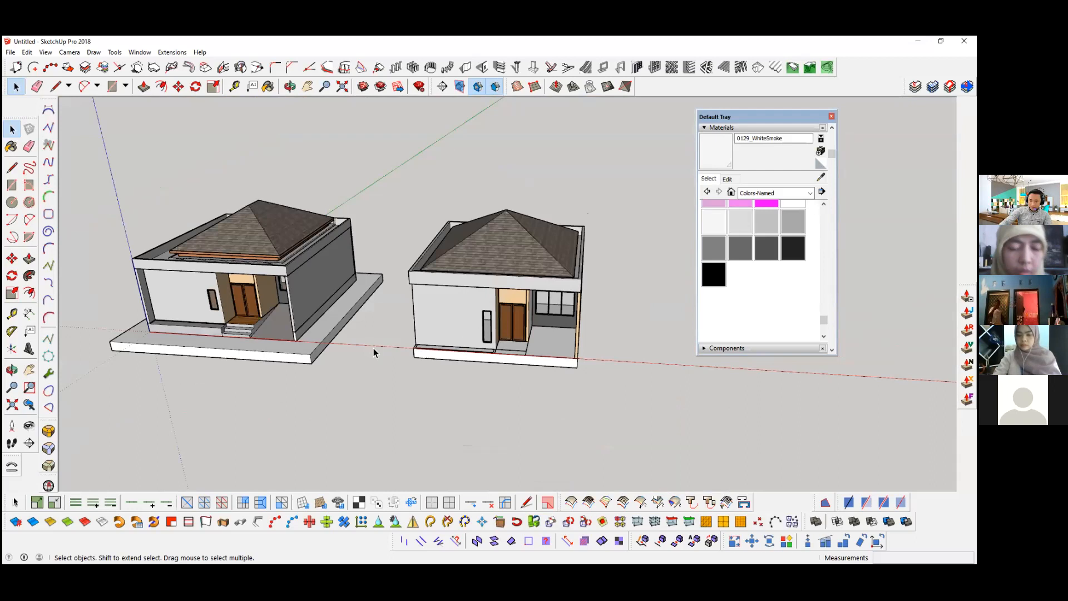
{"action": "scroll", "coordinate": [499, 356], "scroll_direction": "up", "scroll_amount": 6}
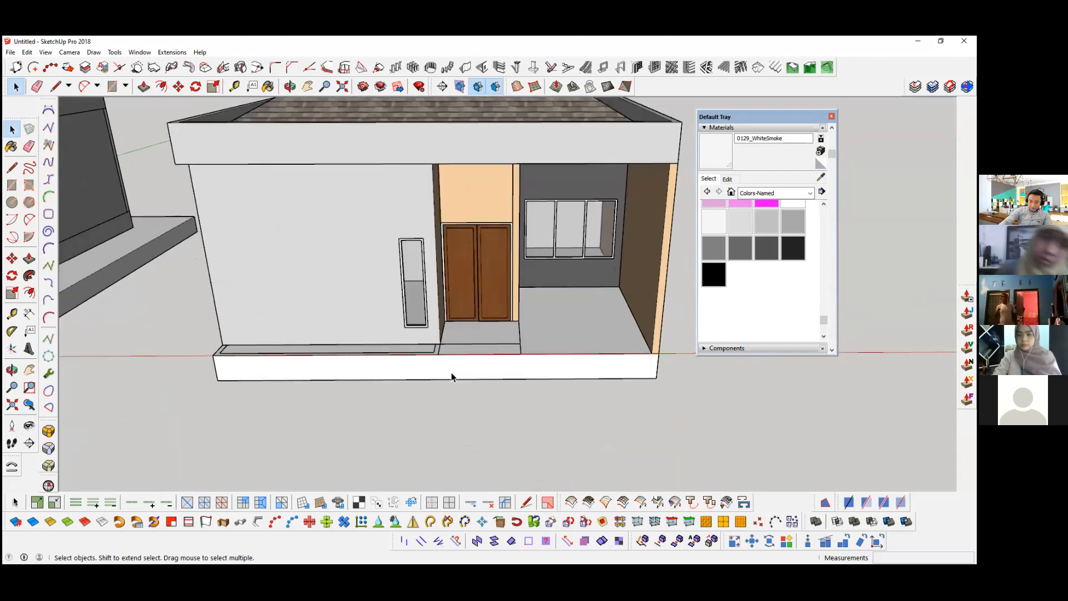
{"action": "left_click", "coordinate": [441, 372]}
{"action": "scroll", "coordinate": [441, 372], "scroll_direction": "down", "scroll_amount": 8}
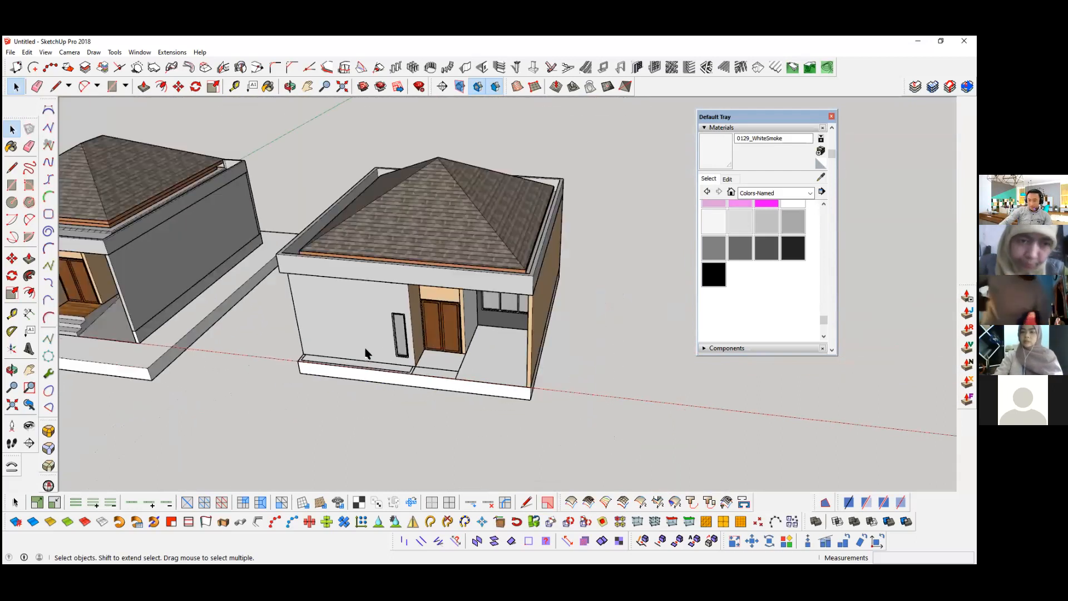
{"action": "left_click", "coordinate": [325, 372]}
{"action": "scroll", "coordinate": [326, 373], "scroll_direction": "up", "scroll_amount": 3}
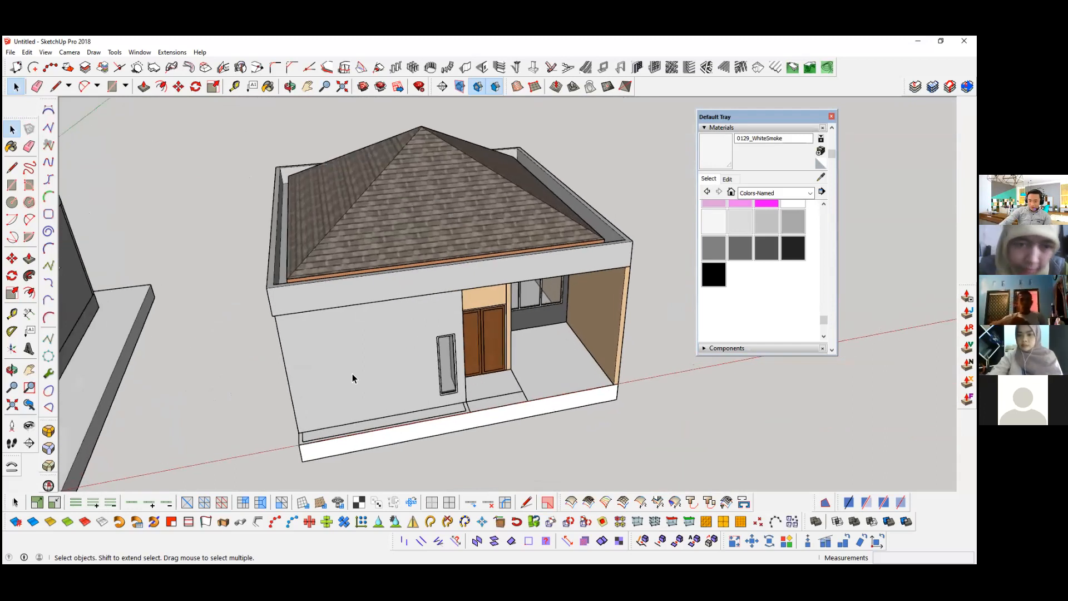
{"action": "middle_click_drag", "start_coordinate": [353, 374], "coordinate": [322, 376]}
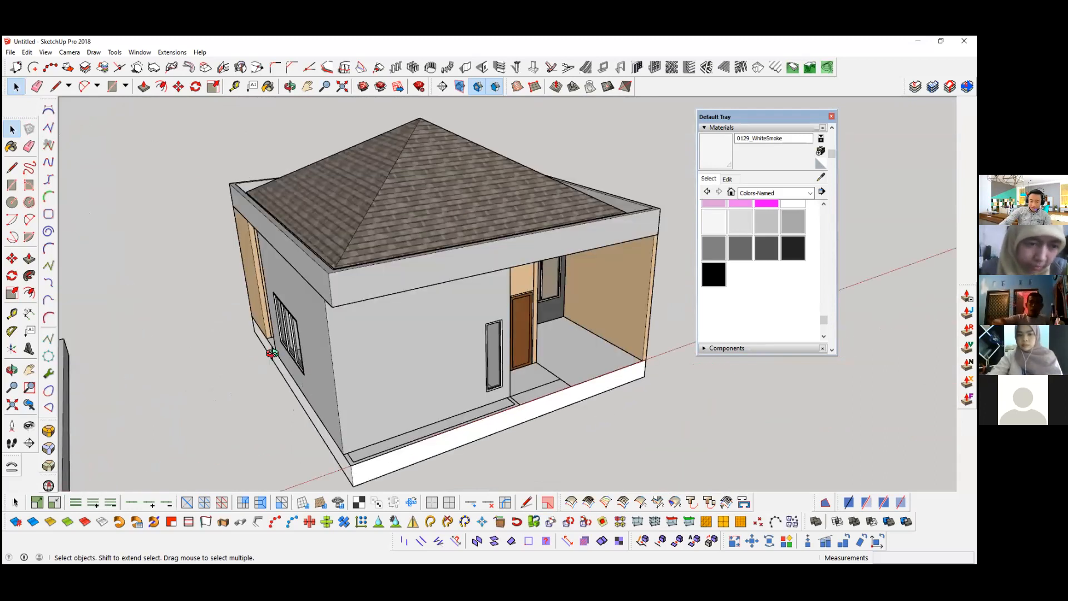
Step: Open the front room's wall group for editing and select all of its connected wall geometry
{"action": "scroll", "coordinate": [310, 297], "scroll_direction": "up", "scroll_amount": 4}
{"action": "left_click", "coordinate": [316, 327]}
{"action": "left_click", "coordinate": [308, 310]}
{"action": "double_click", "coordinate": [326, 317]}
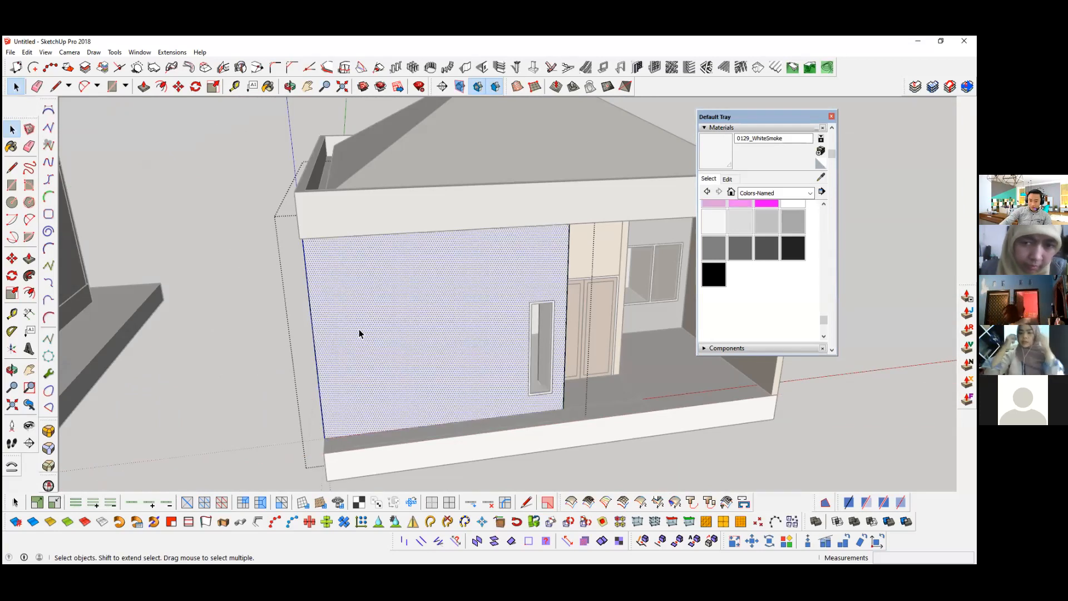
{"action": "left_click", "coordinate": [359, 329], "text": "shift"}
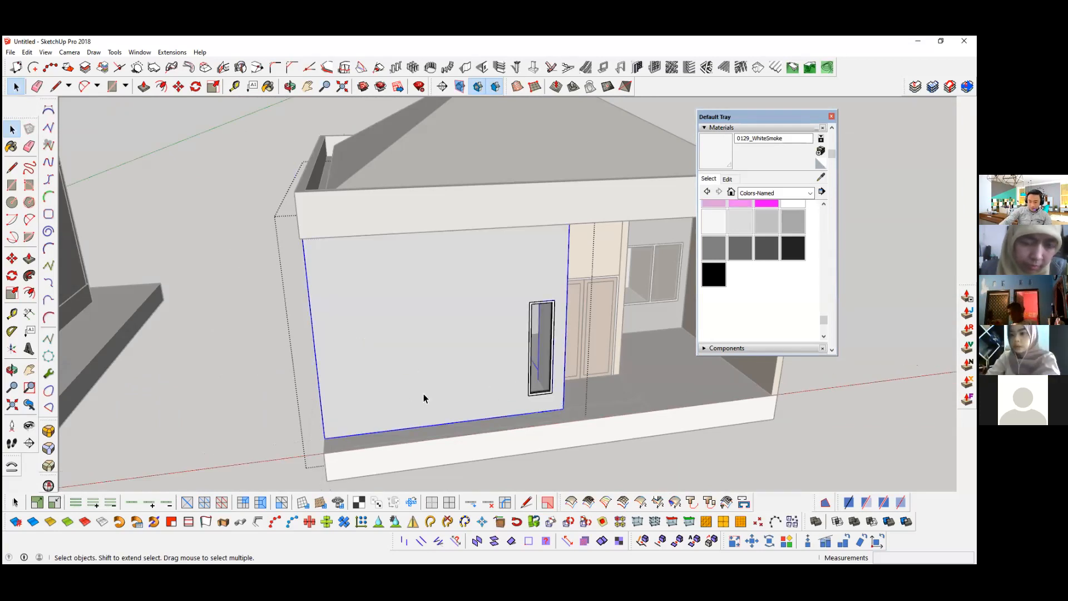
{"action": "middle_click_drag", "start_coordinate": [411, 392], "coordinate": [594, 399]}
{"action": "middle_click_drag", "start_coordinate": [535, 378], "coordinate": [256, 359]}
{"action": "scroll", "coordinate": [240, 290], "scroll_direction": "up", "scroll_amount": 1}
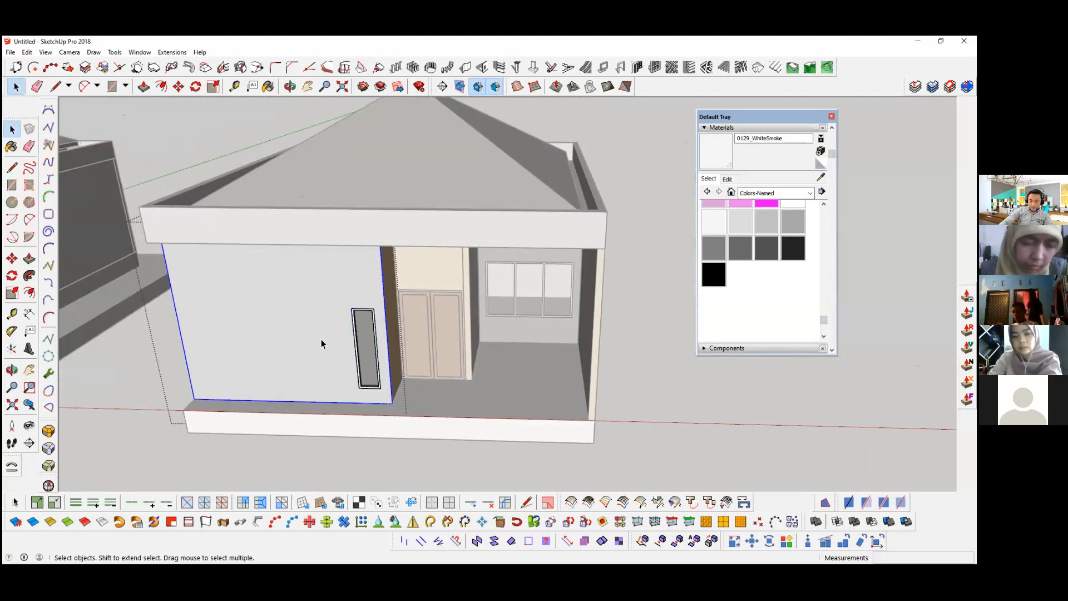
{"action": "middle_click_drag", "start_coordinate": [322, 338], "coordinate": [319, 336]}
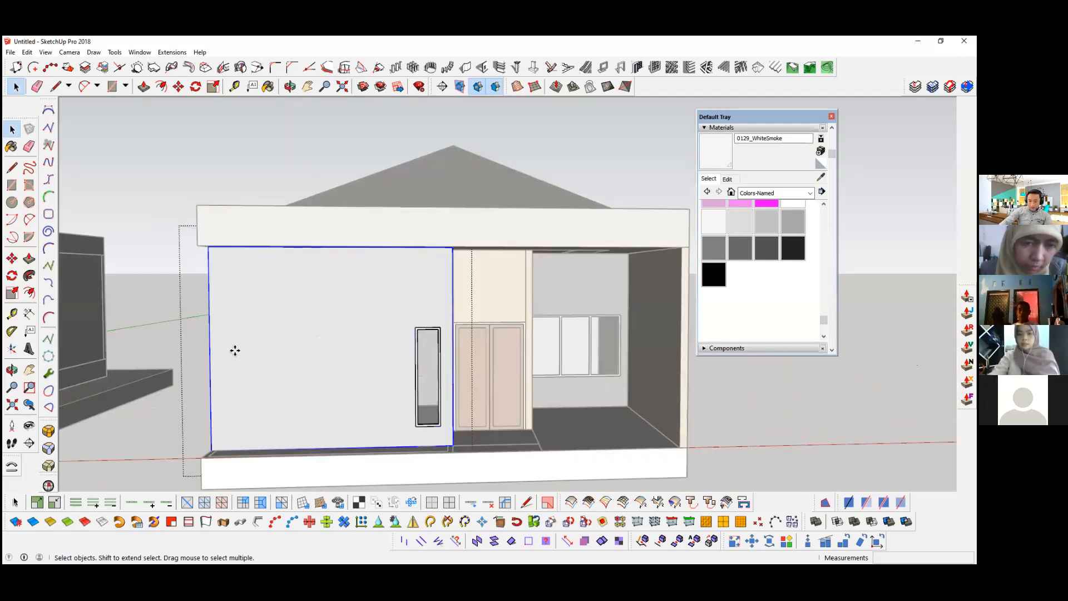
Step: Try to move the selected front room walls out of the house along the red axis
{"action": "key", "text": "m"}
{"action": "middle_click_drag", "start_coordinate": [474, 345], "coordinate": [482, 356]}
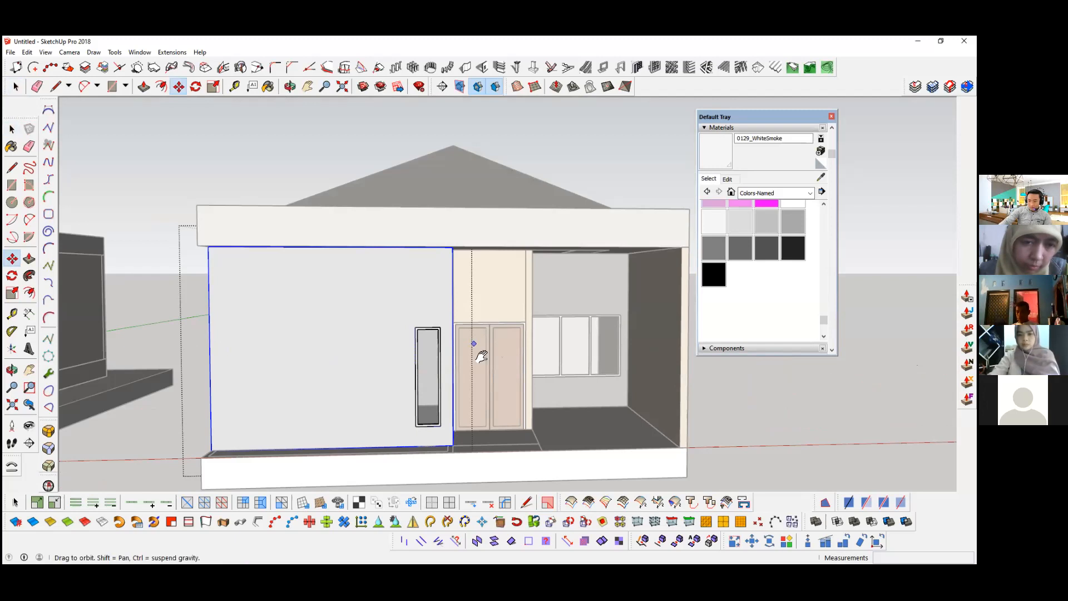
{"action": "scroll", "coordinate": [346, 391], "scroll_direction": "down", "scroll_amount": 5}
{"action": "left_click", "coordinate": [303, 402]}
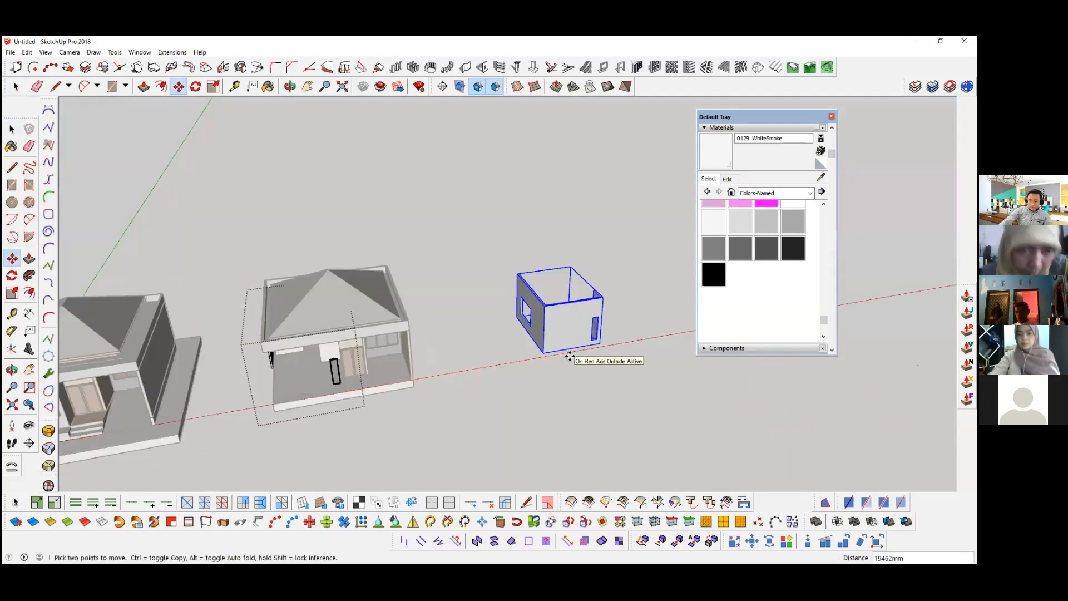
{"action": "key", "text": "space"}
Step: Try to copy the selected wall geometry along the red axis, using the front wall's lower outer corner as base point
{"action": "scroll", "coordinate": [250, 367], "scroll_direction": "up", "scroll_amount": 5}
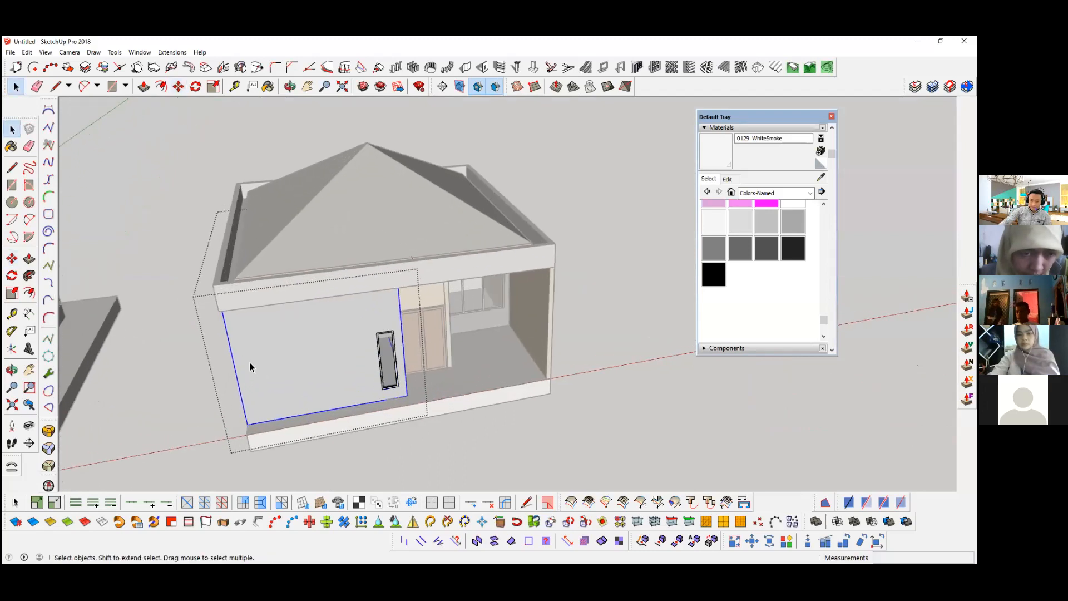
{"action": "scroll", "coordinate": [250, 362], "scroll_direction": "up", "scroll_amount": 2}
{"action": "scroll", "coordinate": [236, 258], "scroll_direction": "up", "scroll_amount": 2}
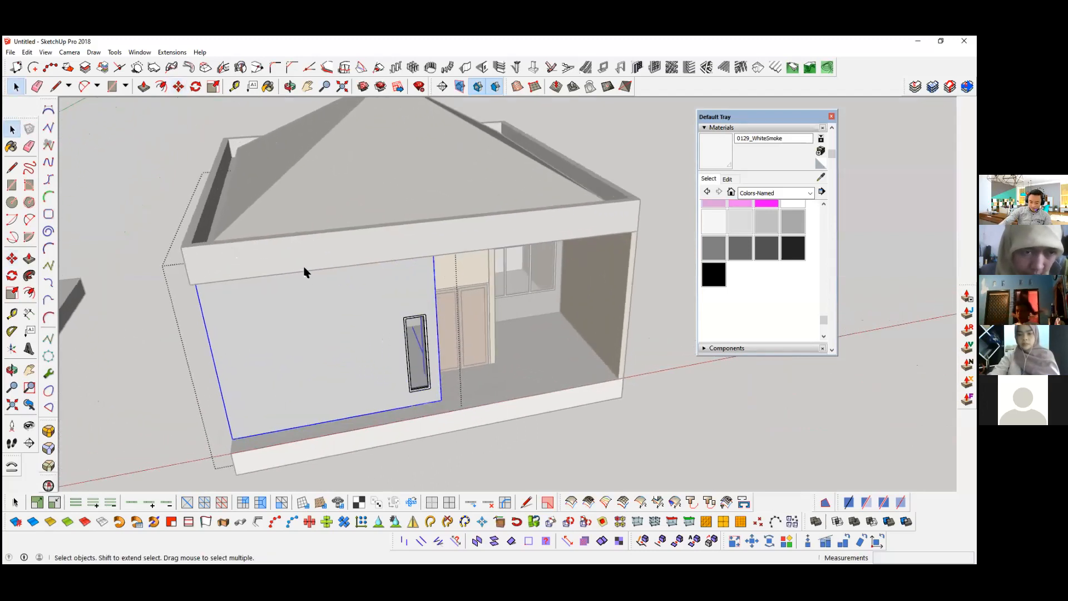
{"action": "middle_click_drag", "start_coordinate": [304, 267], "coordinate": [305, 320]}
{"action": "key", "text": "m"}
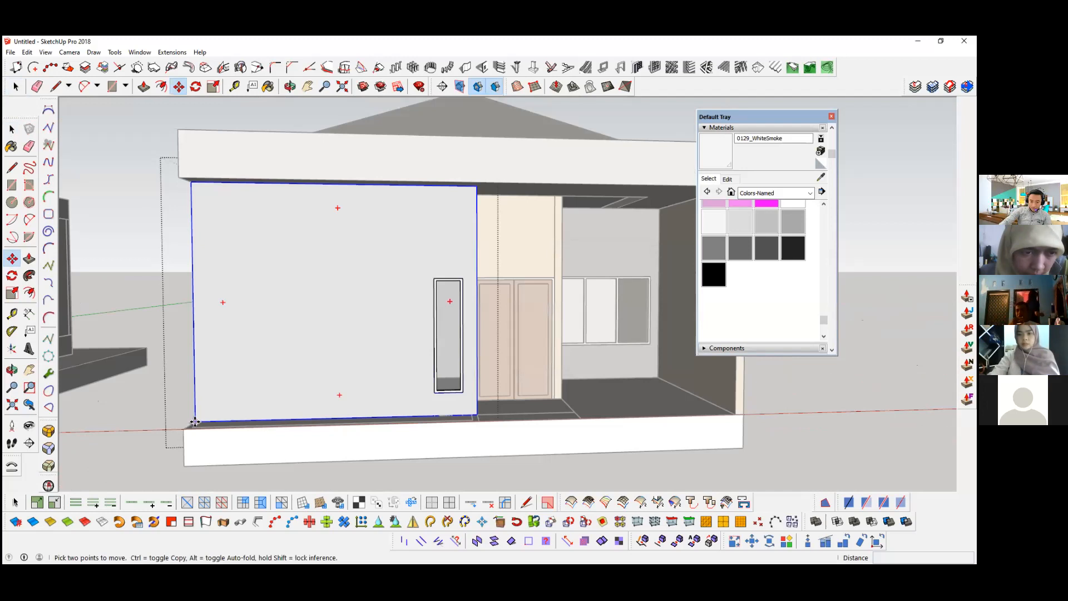
{"action": "left_click", "coordinate": [195, 421]}
{"action": "key", "text": "ctrl"}
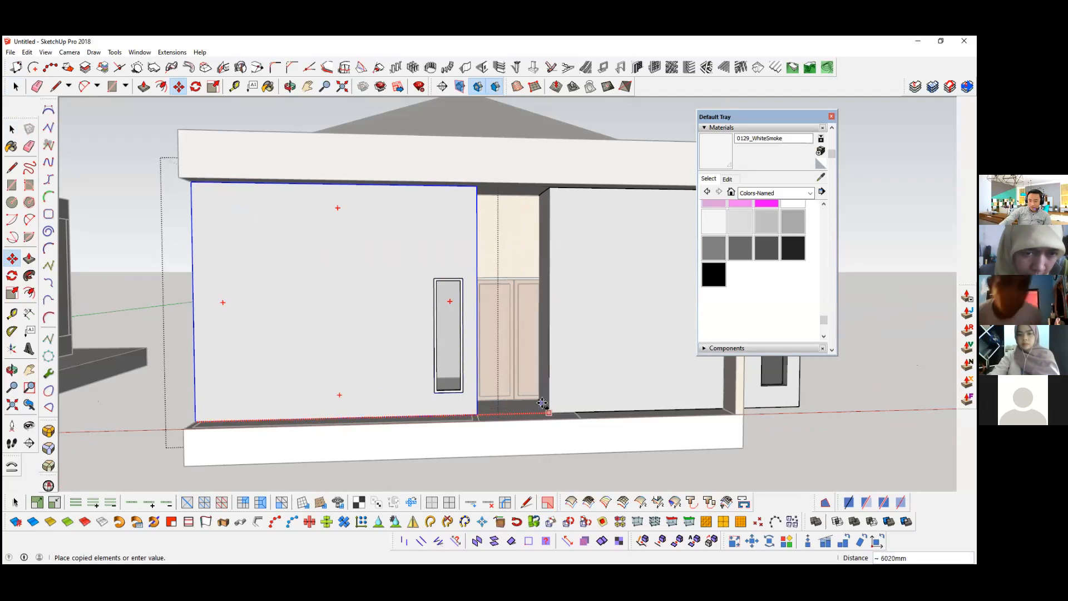
{"action": "left_click", "coordinate": [542, 391]}
{"action": "middle_click_drag", "start_coordinate": [171, 405], "coordinate": [357, 374]}
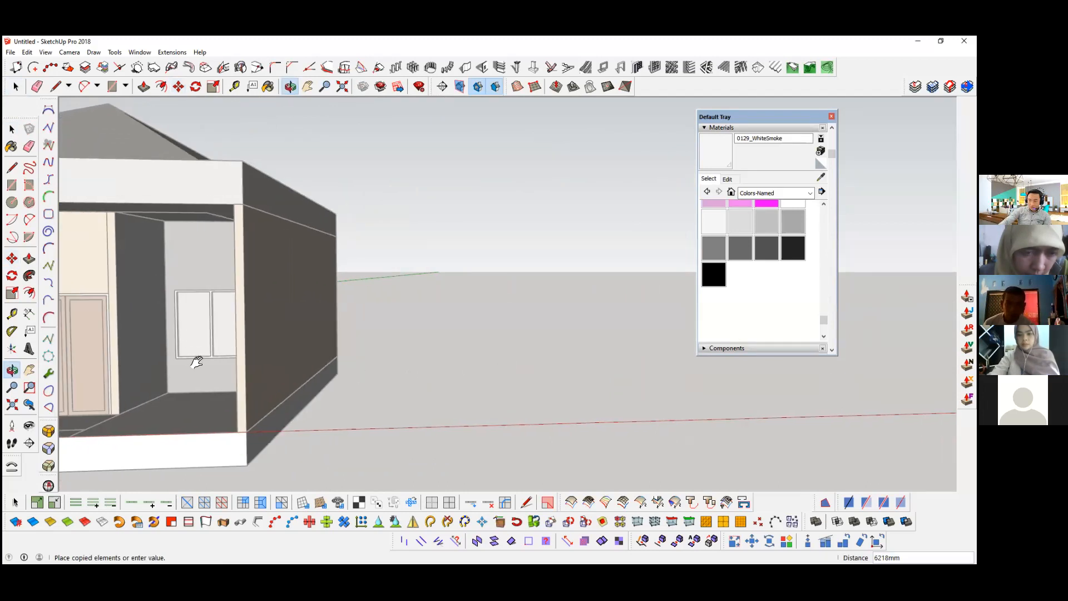
{"action": "middle_click_drag", "start_coordinate": [190, 358], "coordinate": [372, 351], "text": "shift"}
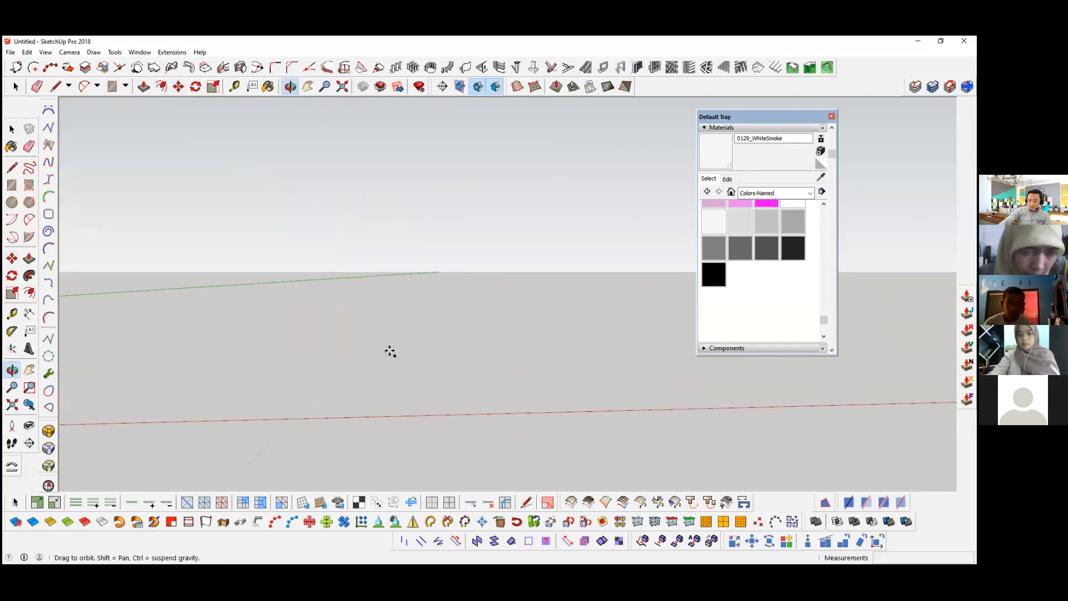
{"action": "middle_click_drag", "start_coordinate": [557, 340], "coordinate": [514, 342], "text": "shift"}
{"action": "middle_click_drag", "start_coordinate": [622, 337], "coordinate": [288, 344], "text": "shift"}
{"action": "key", "text": "o"}
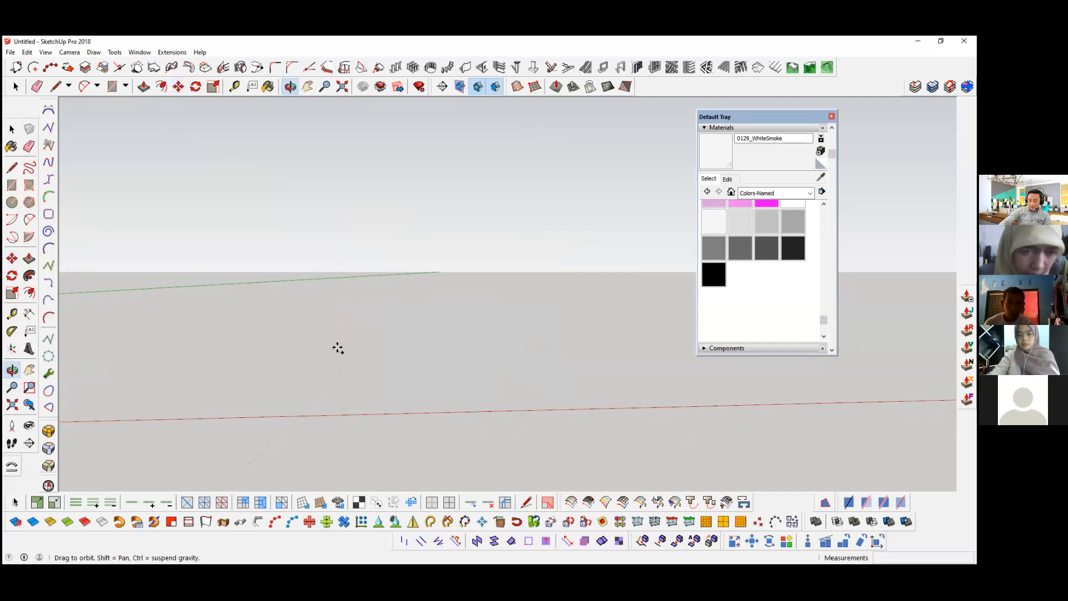
{"action": "middle_click_drag", "start_coordinate": [573, 329], "coordinate": [400, 329], "text": "shift"}
{"action": "middle_click_drag", "start_coordinate": [540, 338], "coordinate": [432, 349], "text": "shift"}
{"action": "scroll", "coordinate": [456, 356], "scroll_direction": "down", "scroll_amount": 2}
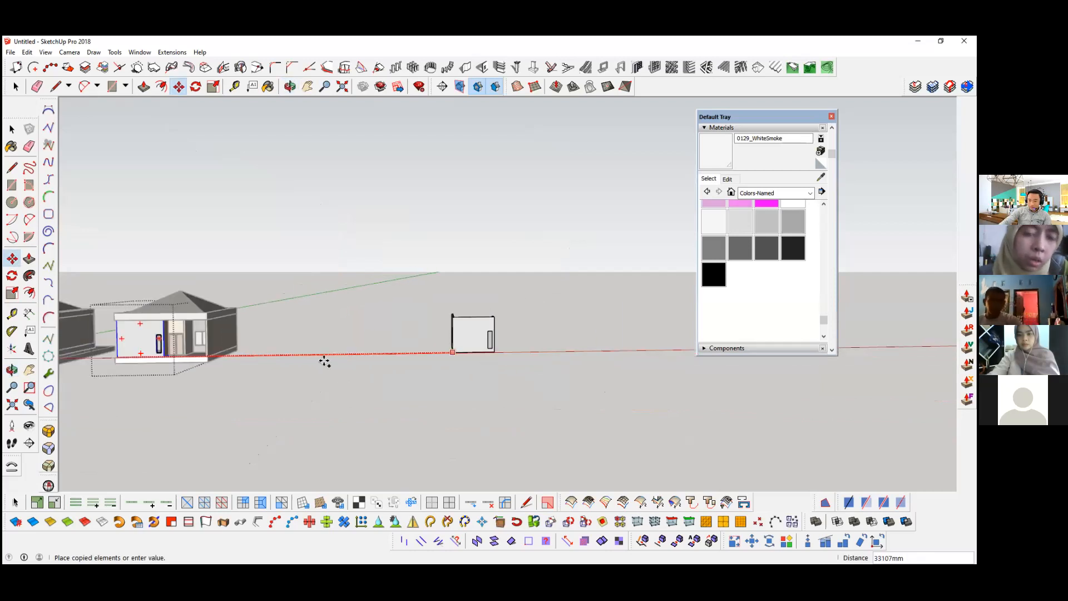
{"action": "scroll", "coordinate": [322, 361], "scroll_direction": "up", "scroll_amount": 5}
{"action": "scroll", "coordinate": [317, 360], "scroll_direction": "up", "scroll_amount": 1}
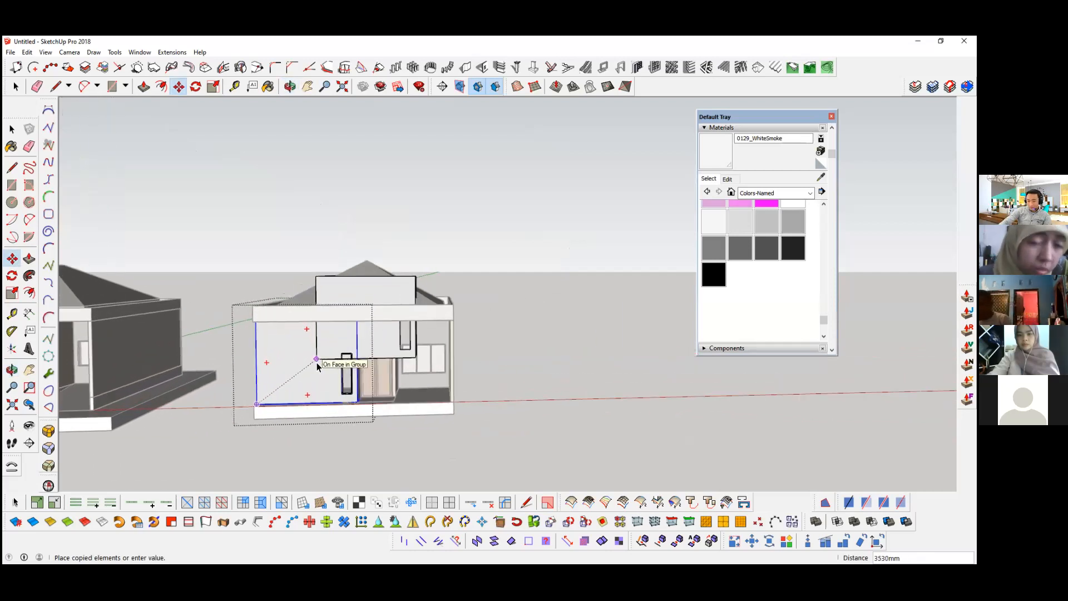
{"action": "key", "text": "space"}
Step: Leave the wall group and copy the front room's walls with their windows along the red axis, about 78 m away
{"action": "scroll", "coordinate": [345, 406], "scroll_direction": "up", "scroll_amount": 3}
{"action": "middle_click_drag", "start_coordinate": [289, 435], "coordinate": [282, 418]}
{"action": "scroll", "coordinate": [282, 418], "scroll_direction": "up", "scroll_amount": 1}
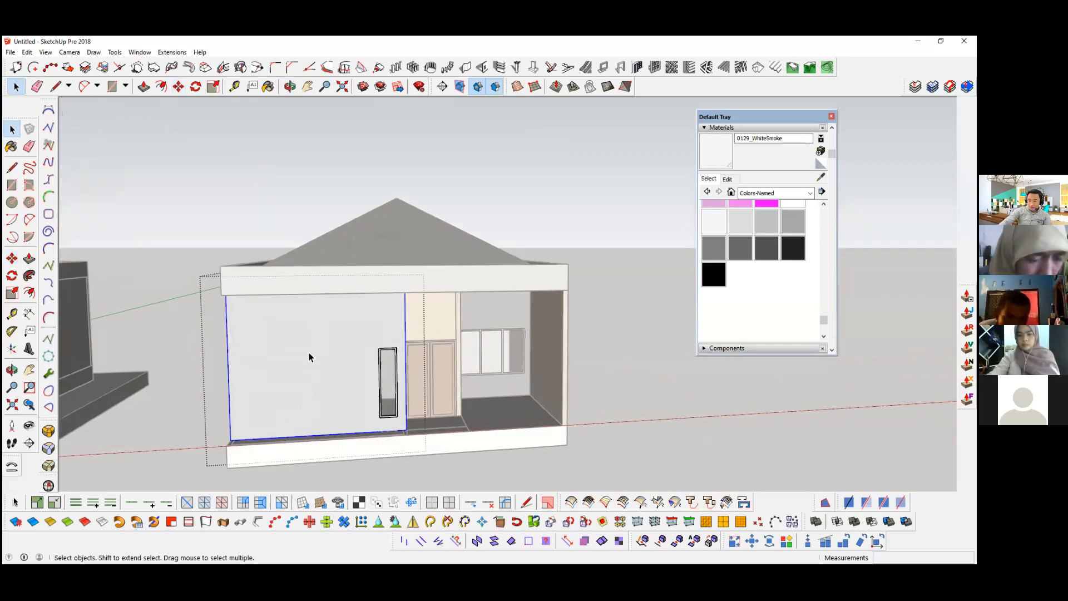
{"action": "scroll", "coordinate": [312, 379], "scroll_direction": "down", "scroll_amount": 5}
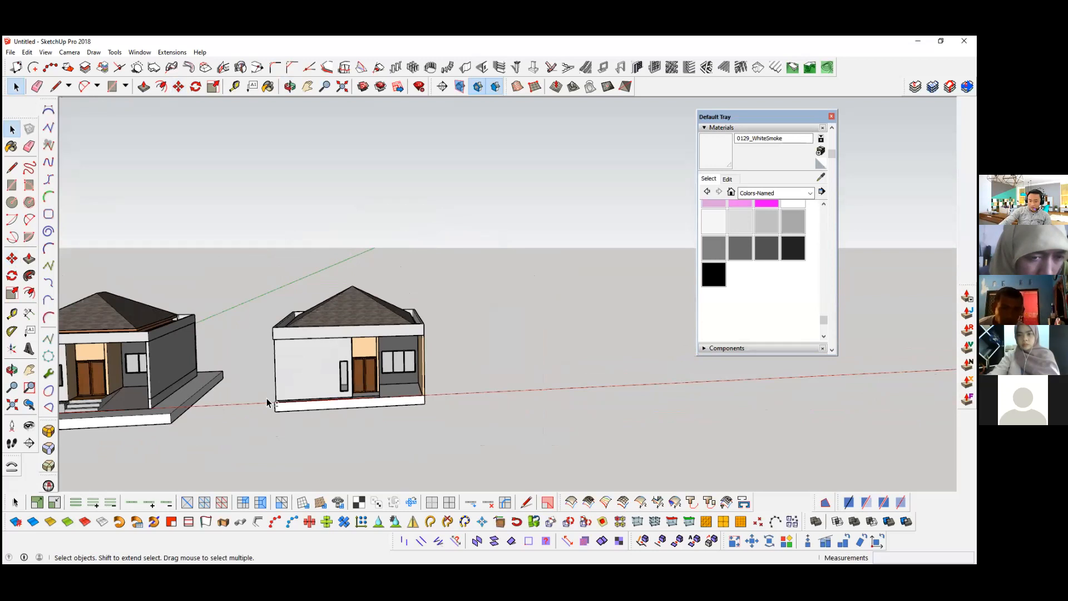
{"action": "scroll", "coordinate": [266, 398], "scroll_direction": "down", "scroll_amount": 5}
{"action": "scroll", "coordinate": [249, 399], "scroll_direction": "up", "scroll_amount": 2}
{"action": "key", "text": "m"}
{"action": "left_click", "coordinate": [250, 417]}
{"action": "key", "text": "ctrl"}
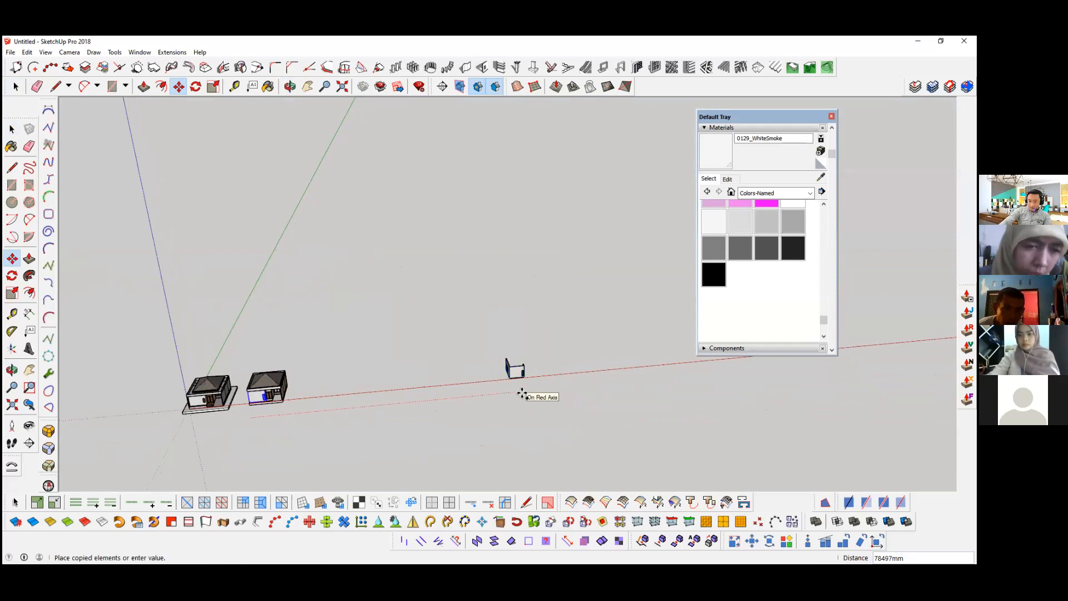
{"action": "left_click", "coordinate": [339, 384]}
{"action": "key", "text": "space"}
Step: Try to place another copy of the front room's walls along the red axis, about 89 m from the original
{"action": "scroll", "coordinate": [302, 396], "scroll_direction": "up", "scroll_amount": 5}
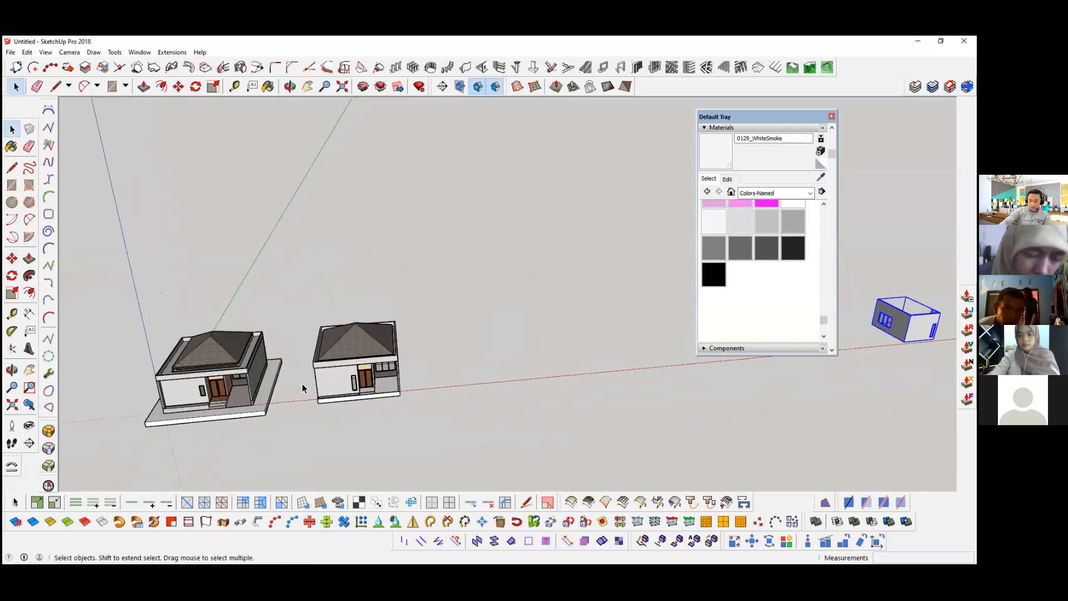
{"action": "scroll", "coordinate": [358, 374], "scroll_direction": "up", "scroll_amount": 4}
{"action": "scroll", "coordinate": [328, 372], "scroll_direction": "up", "scroll_amount": 3}
{"action": "double_click", "coordinate": [305, 374]}
{"action": "middle_click_drag", "start_coordinate": [304, 374], "coordinate": [259, 339]}
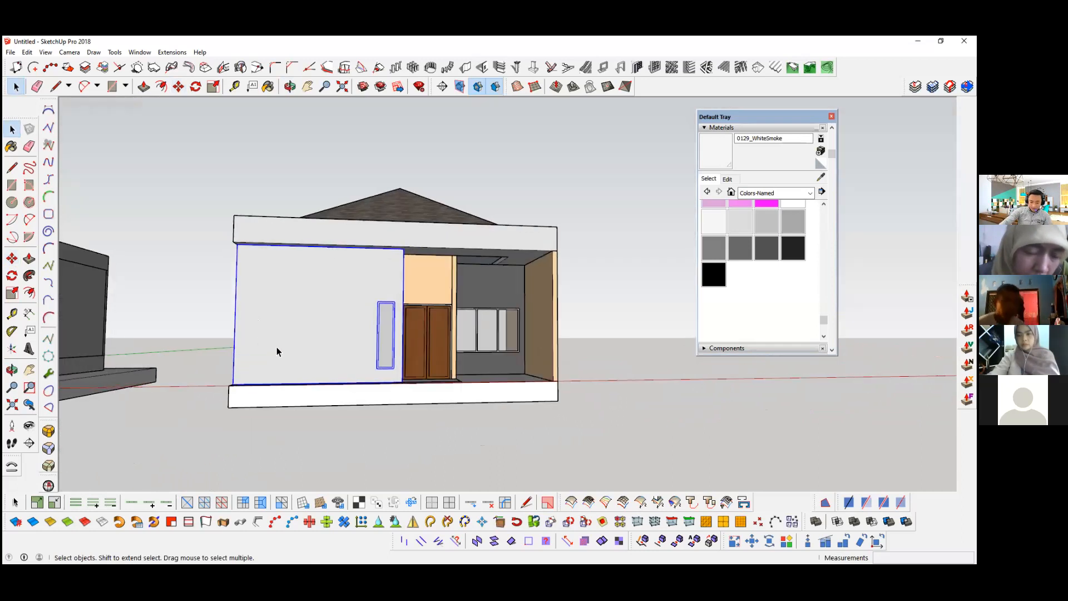
{"action": "scroll", "coordinate": [278, 346], "scroll_direction": "up", "scroll_amount": 1}
{"action": "key", "text": "m"}
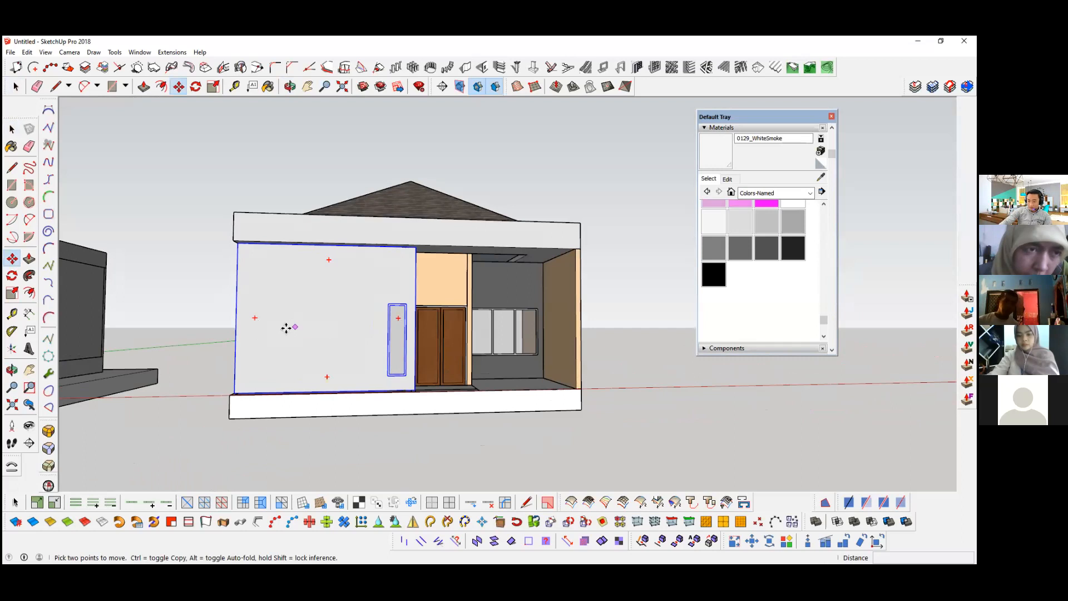
{"action": "left_click", "coordinate": [280, 320]}
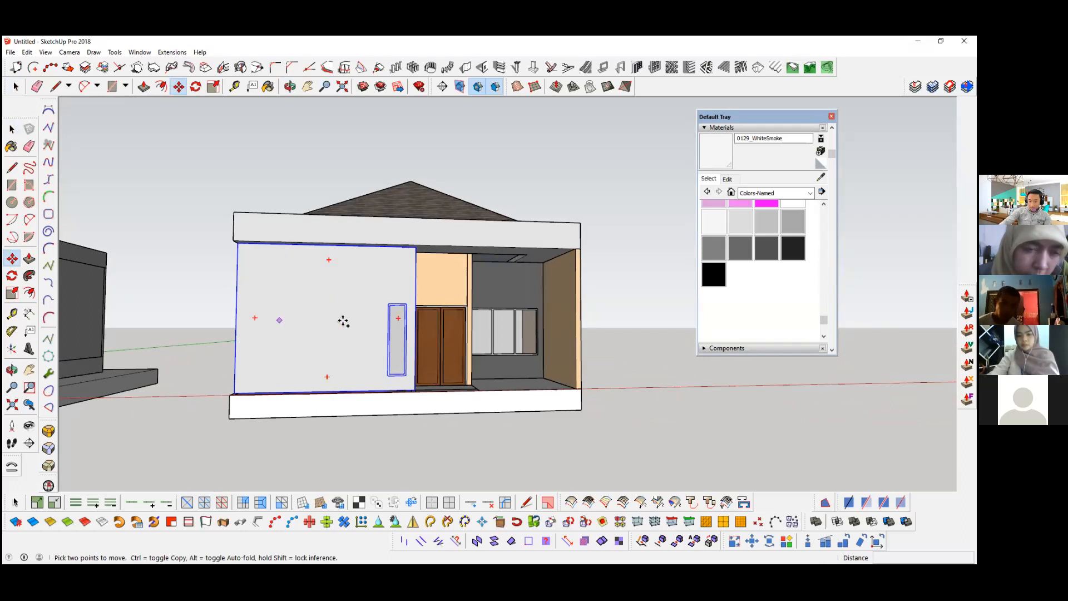
{"action": "key", "text": "ctrl"}
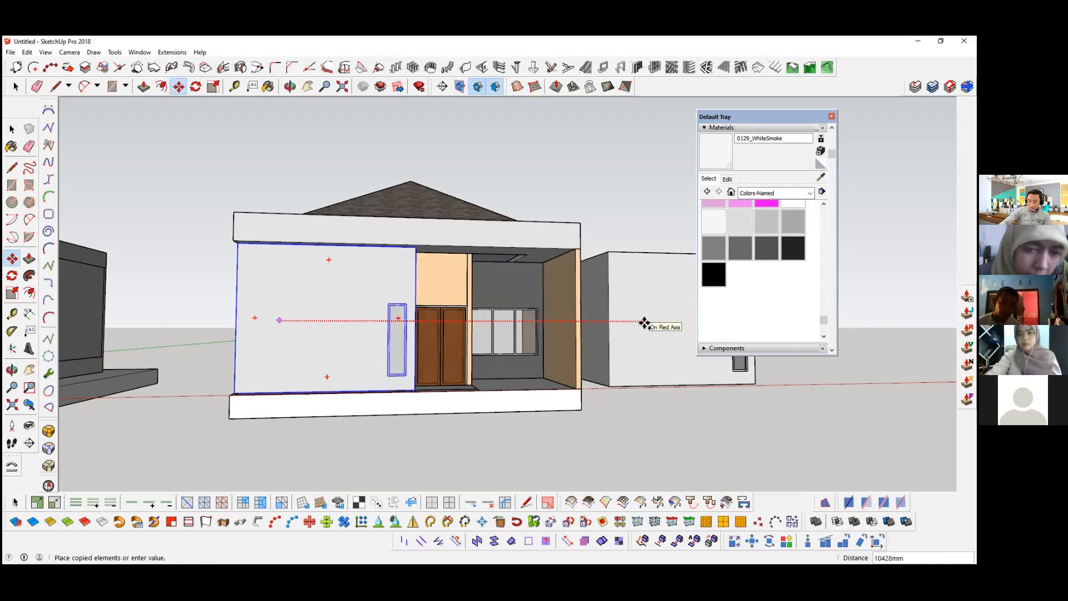
{"action": "middle_click_drag", "start_coordinate": [640, 318], "coordinate": [50, 326]}
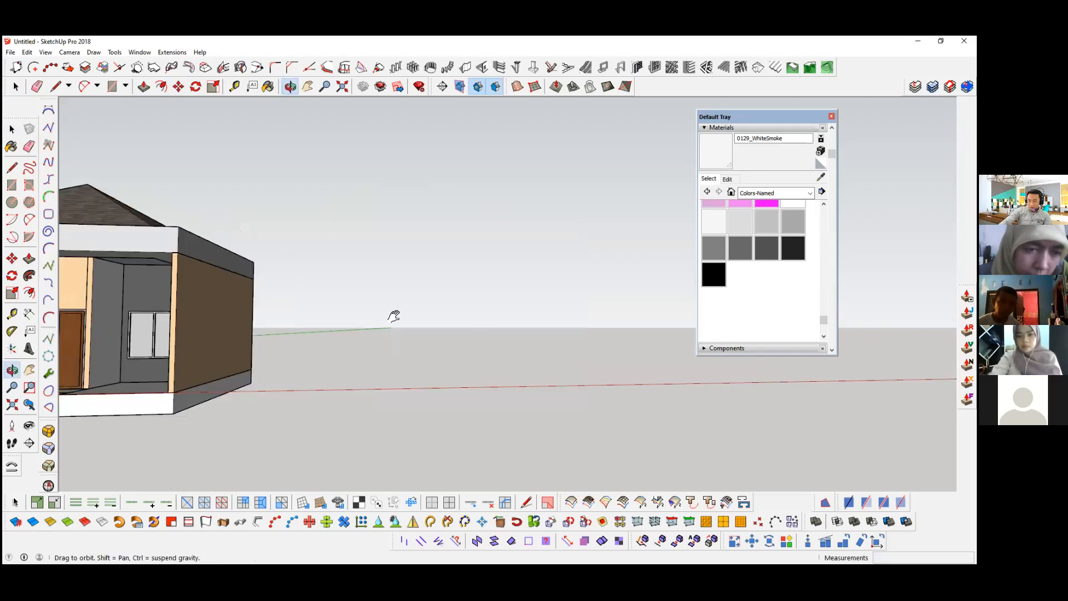
{"action": "middle_click_drag", "start_coordinate": [303, 308], "coordinate": [223, 309]}
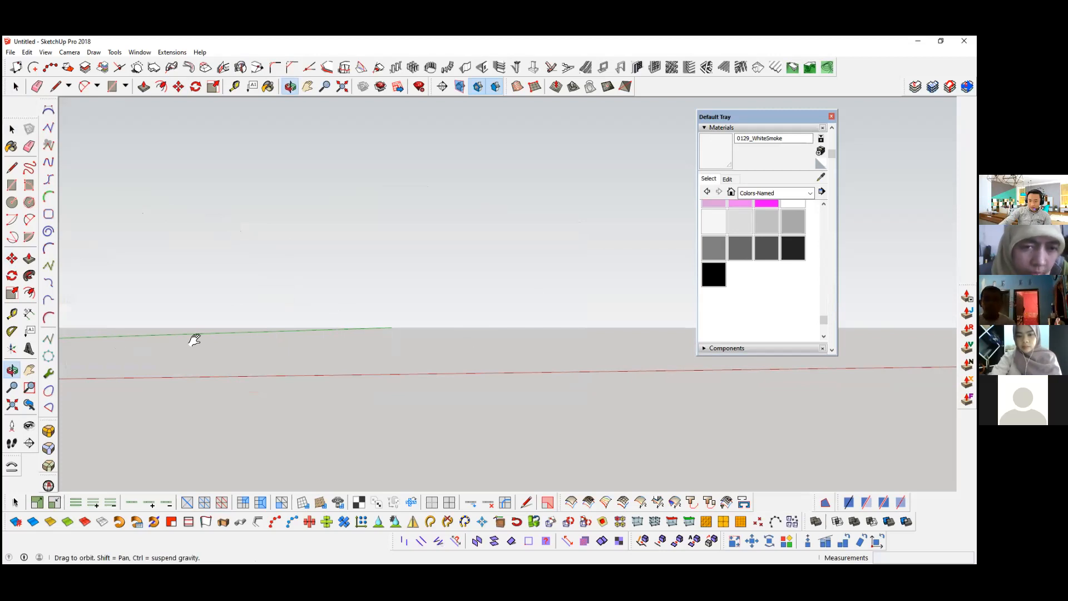
{"action": "middle_click_drag", "start_coordinate": [408, 336], "coordinate": [312, 339], "text": "shift"}
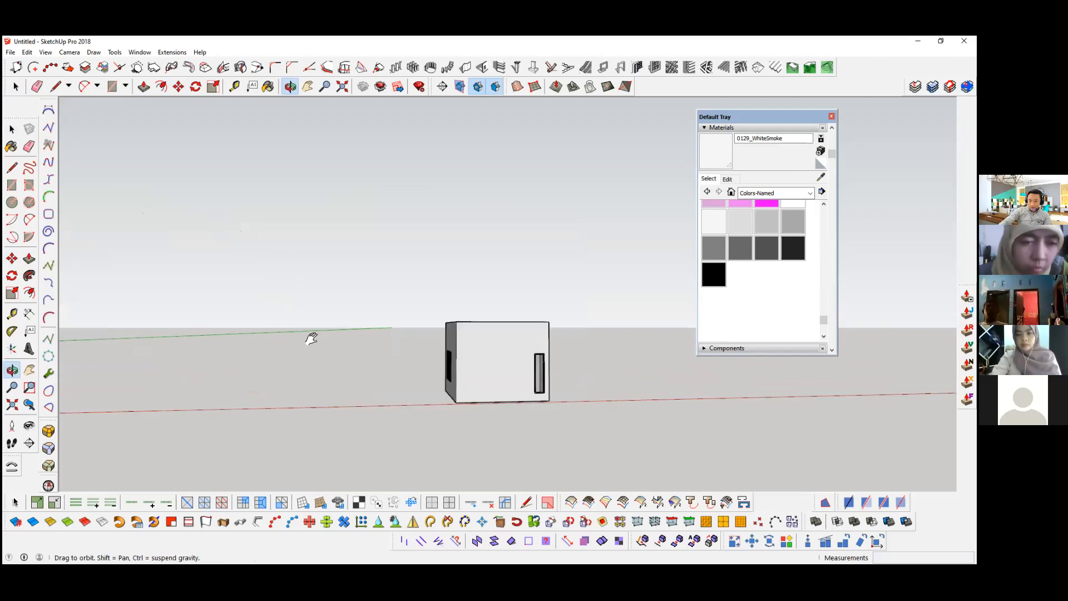
{"action": "middle_click_drag", "start_coordinate": [486, 352], "coordinate": [225, 350], "text": "shift"}
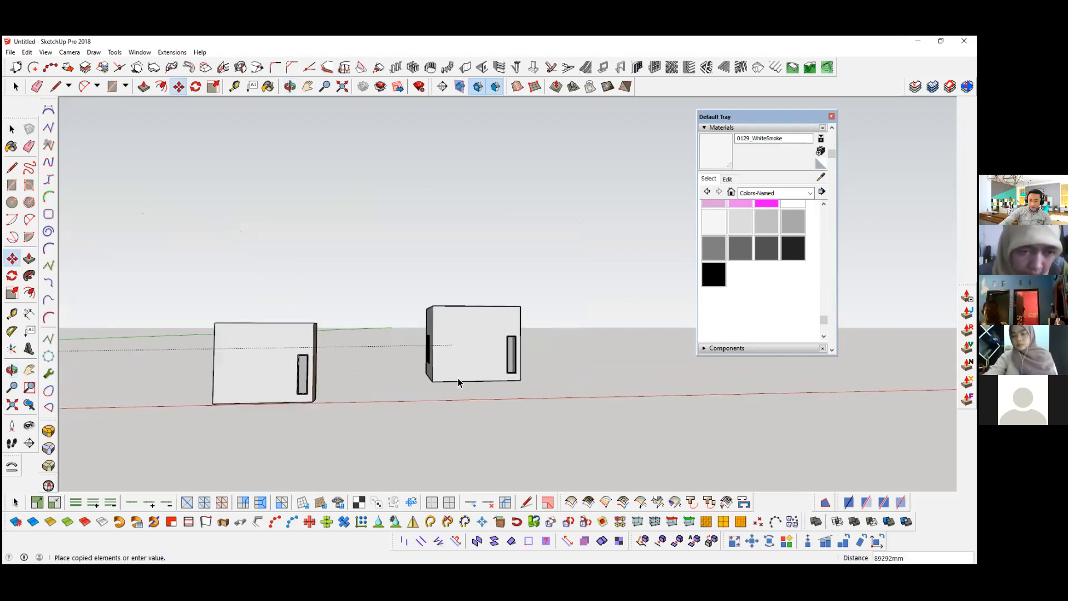
{"action": "key", "text": "space"}
{"action": "scroll", "coordinate": [202, 369], "scroll_direction": "up", "scroll_amount": 5}
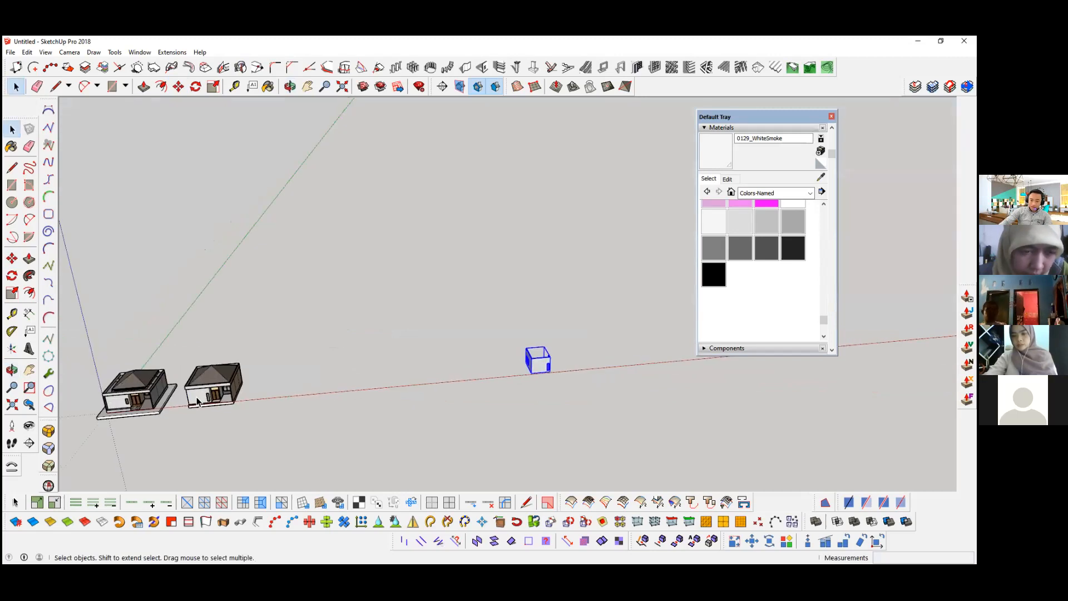
{"action": "scroll", "coordinate": [204, 411], "scroll_direction": "up", "scroll_amount": 4}
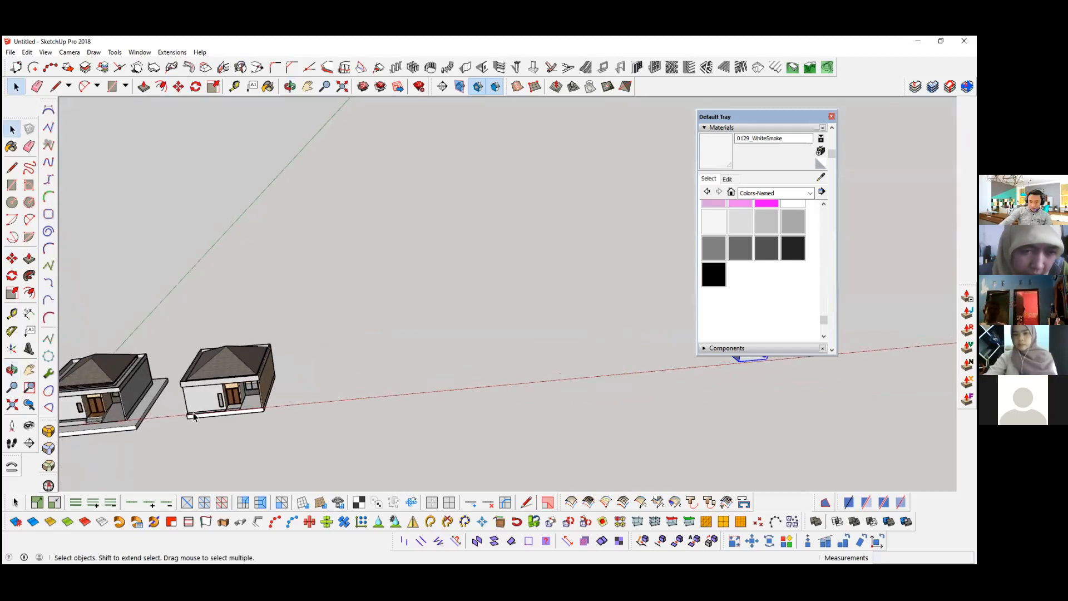
{"action": "scroll", "coordinate": [223, 392], "scroll_direction": "up", "scroll_amount": 5}
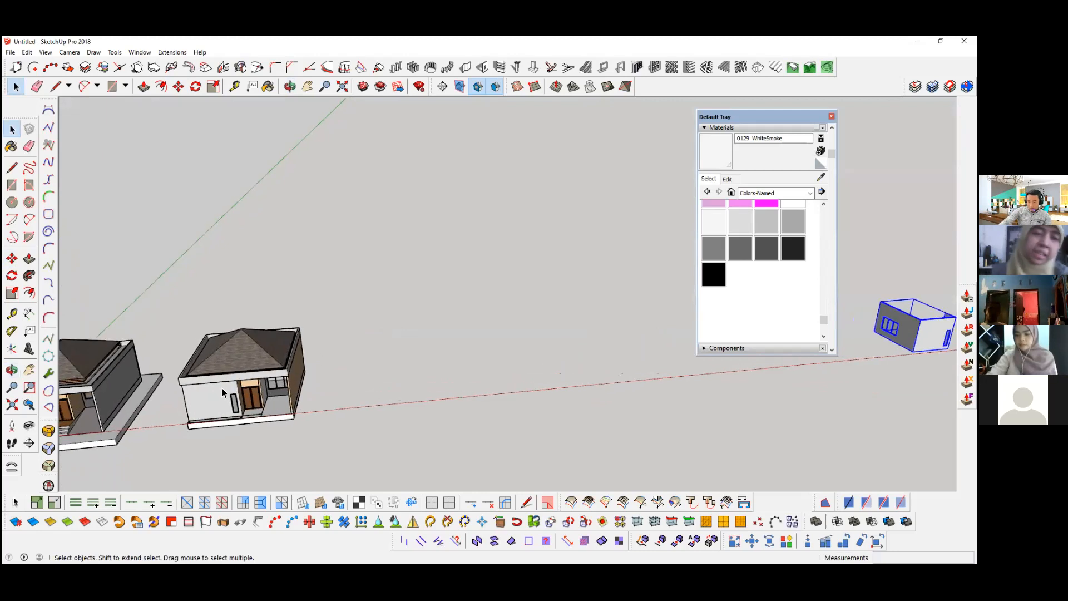
Step: Start the 1001bit staircase tool for the house entrance and choose staircase type 1, the single flight
{"action": "scroll", "coordinate": [289, 372], "scroll_direction": "up", "scroll_amount": 5}
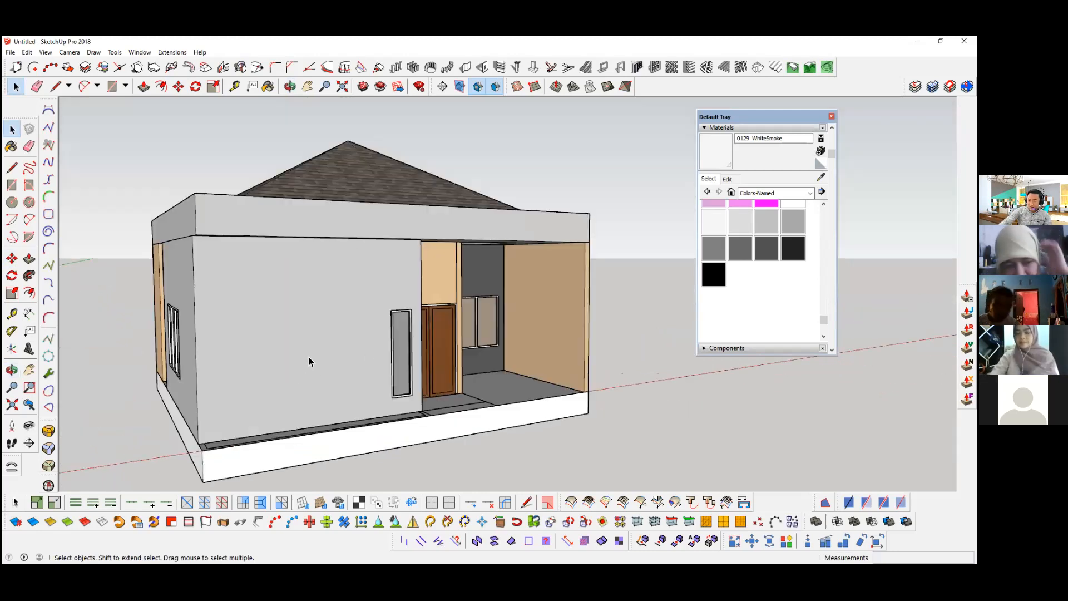
{"action": "mouse_move", "coordinate": [289, 348]}
{"action": "middle_mouse_down"}
{"action": "mouse_move", "coordinate": [258, 318]}
{"action": "mouse_move", "coordinate": [203, 361]}
{"action": "middle_mouse_up"}
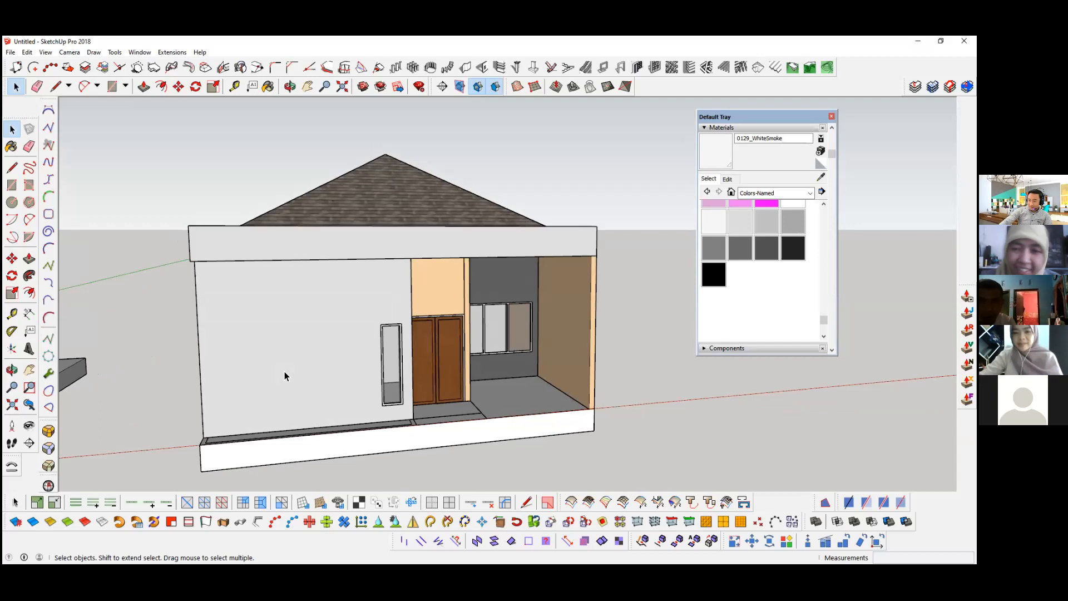
{"action": "scroll", "coordinate": [416, 359], "scroll_direction": "down", "scroll_amount": 5}
{"action": "middle_click_drag", "start_coordinate": [317, 369], "coordinate": [421, 374]}
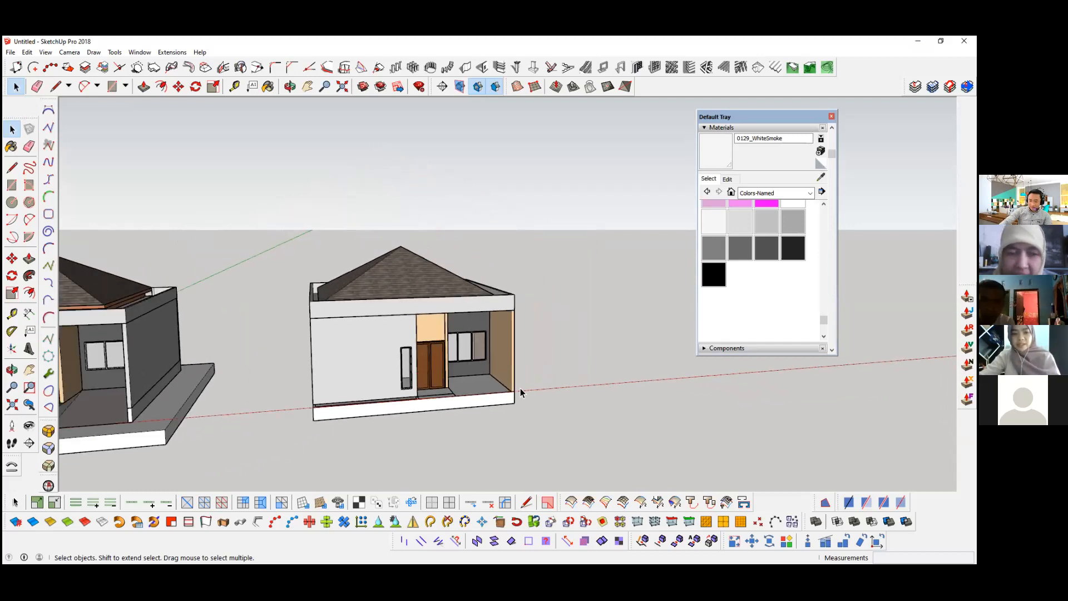
{"action": "middle_click_drag", "start_coordinate": [520, 388], "coordinate": [423, 397]}
{"action": "scroll", "coordinate": [422, 397], "scroll_direction": "up", "scroll_amount": 2}
{"action": "scroll", "coordinate": [492, 417], "scroll_direction": "up", "scroll_amount": 6}
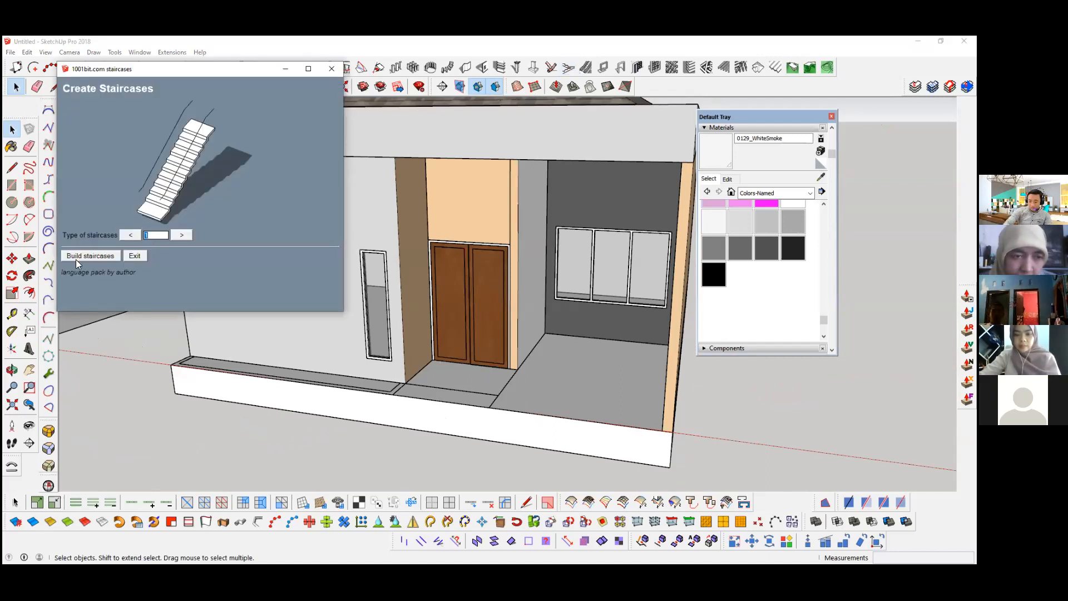
{"action": "type", "text": "3"}
{"action": "left_click", "coordinate": [131, 235]}
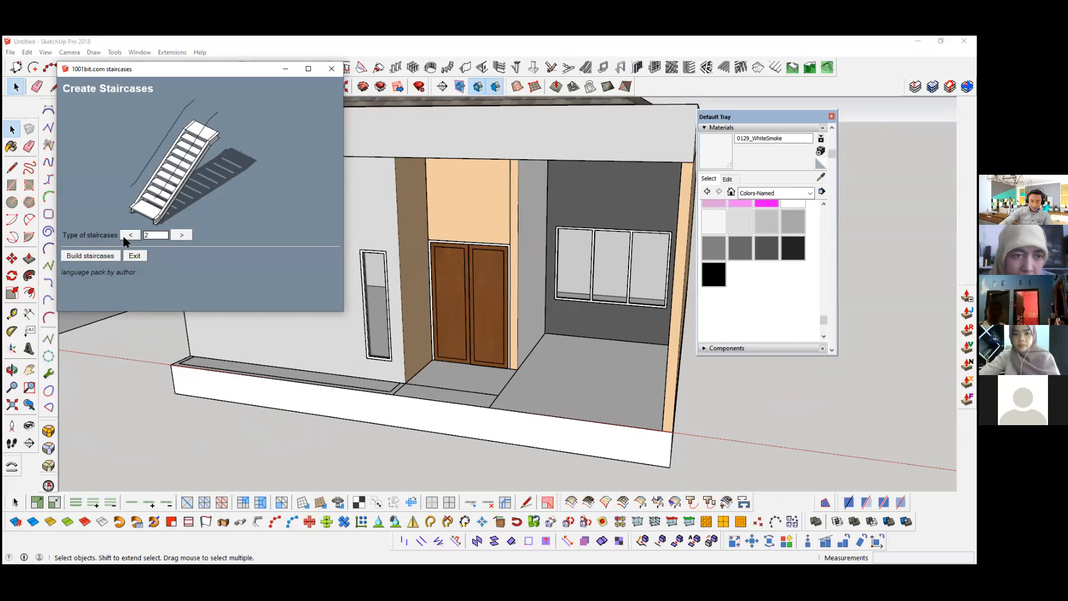
{"action": "left_click", "coordinate": [131, 235]}
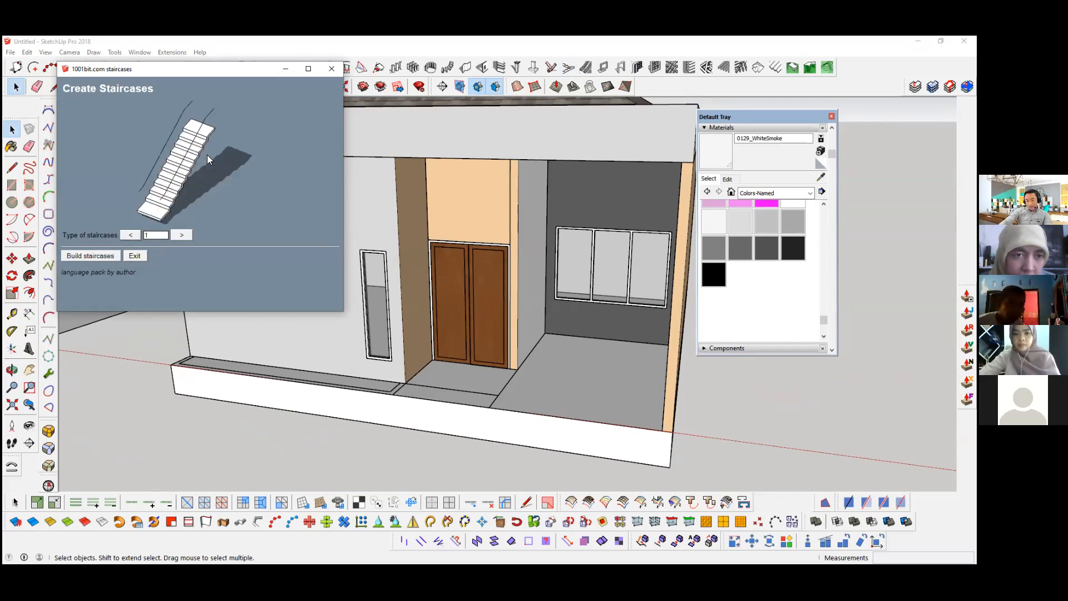
{"action": "left_click", "coordinate": [100, 255]}
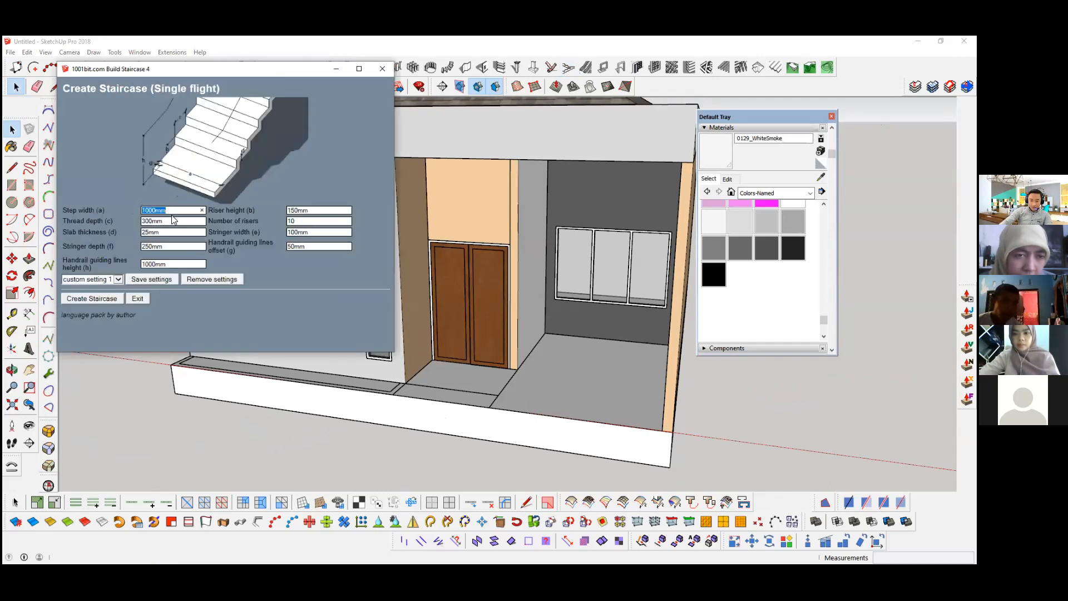
Step: Create a single-flight staircase with 800 mm step width, 200 mm riser height, 3 risers and 150 mm slab thickness, keeping the other settings
{"action": "type", "text": "800"}
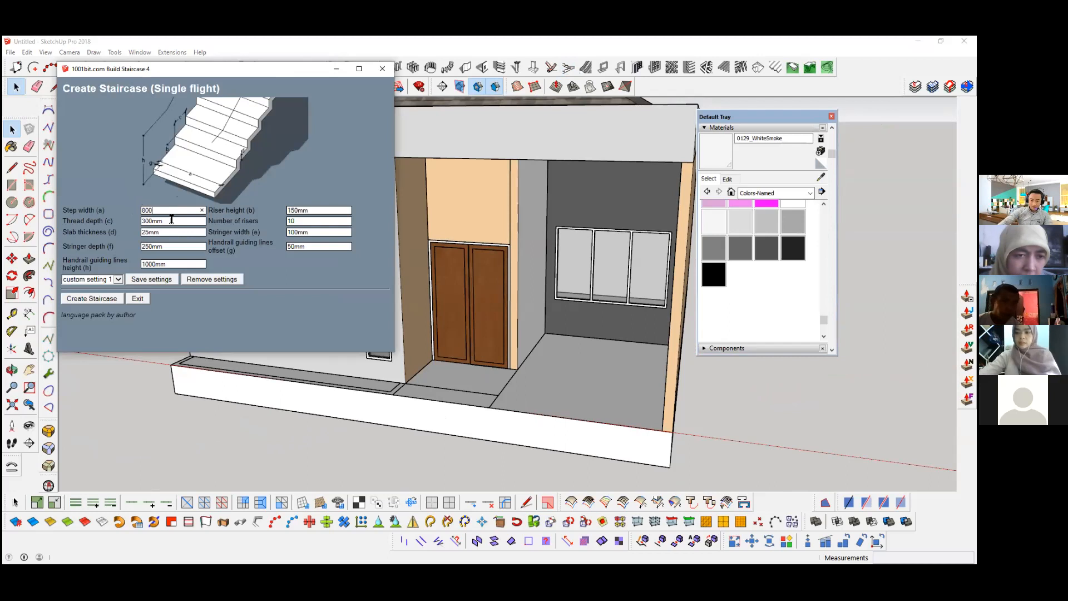
{"action": "key", "text": "Tab"}
{"action": "type", "text": "2"}
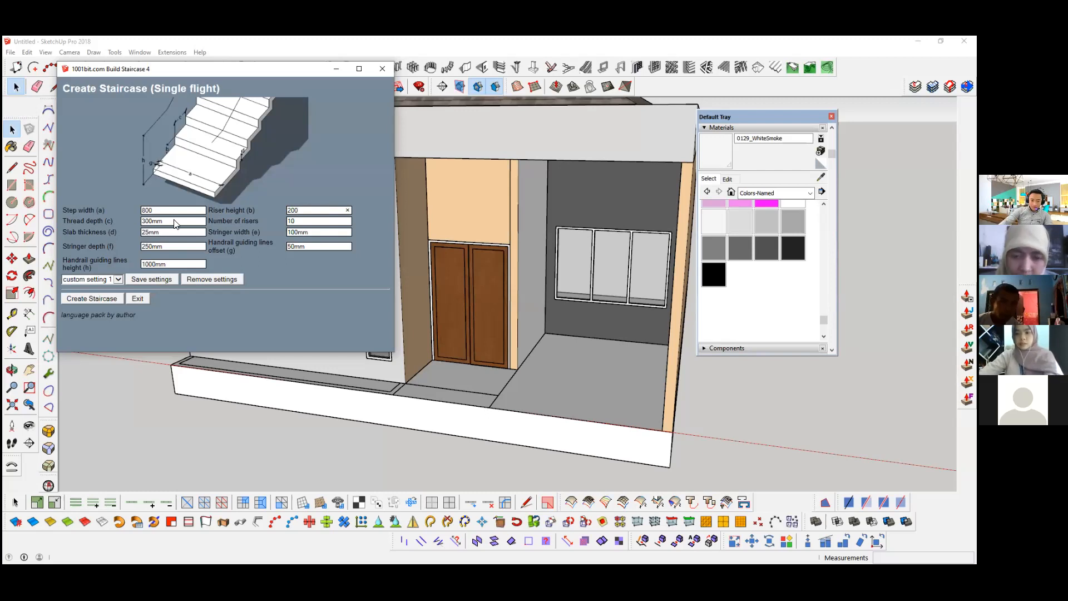
{"action": "key", "text": "Tab"}
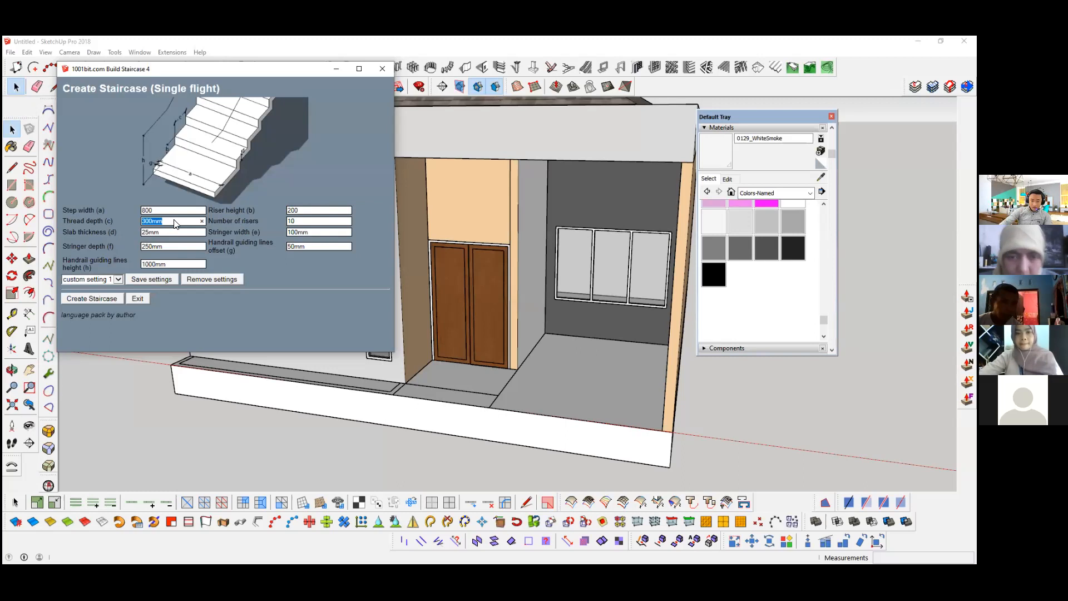
{"action": "key", "text": "Tab"}
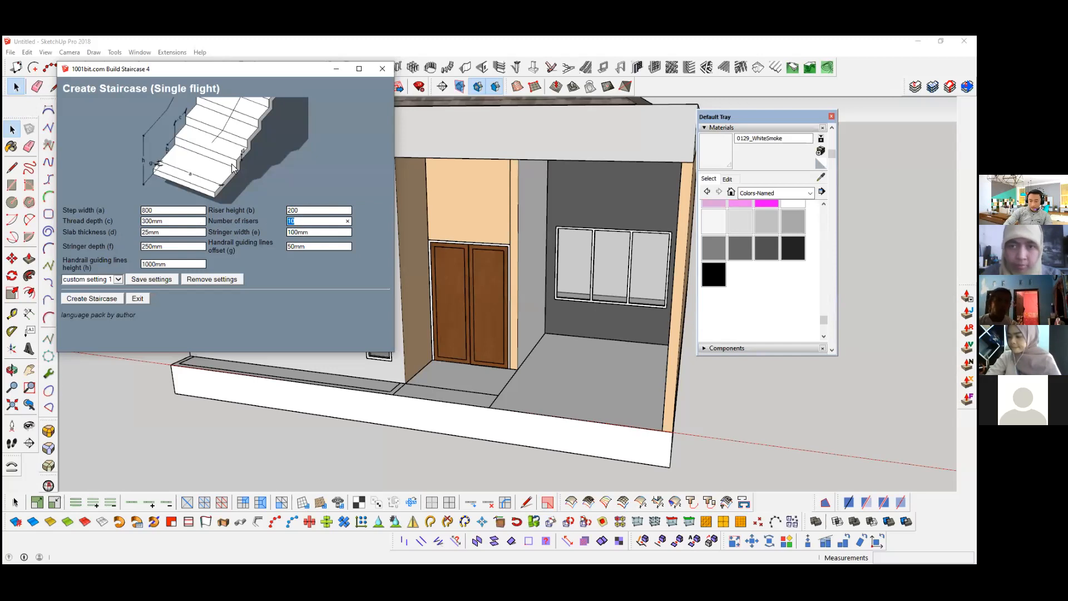
{"action": "type", "text": "3"}
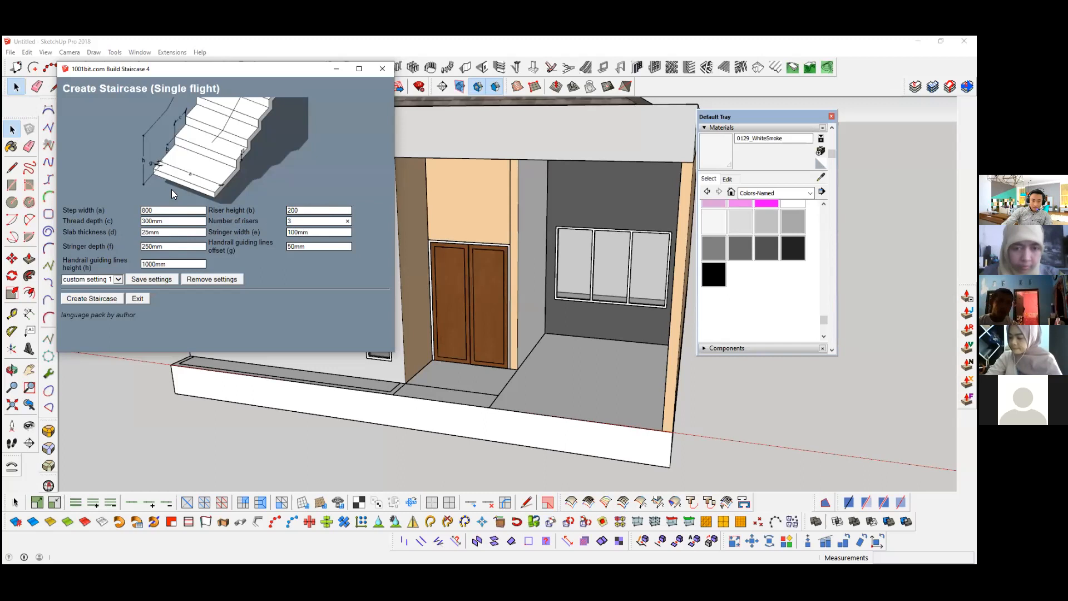
{"action": "key", "text": "Tab"}
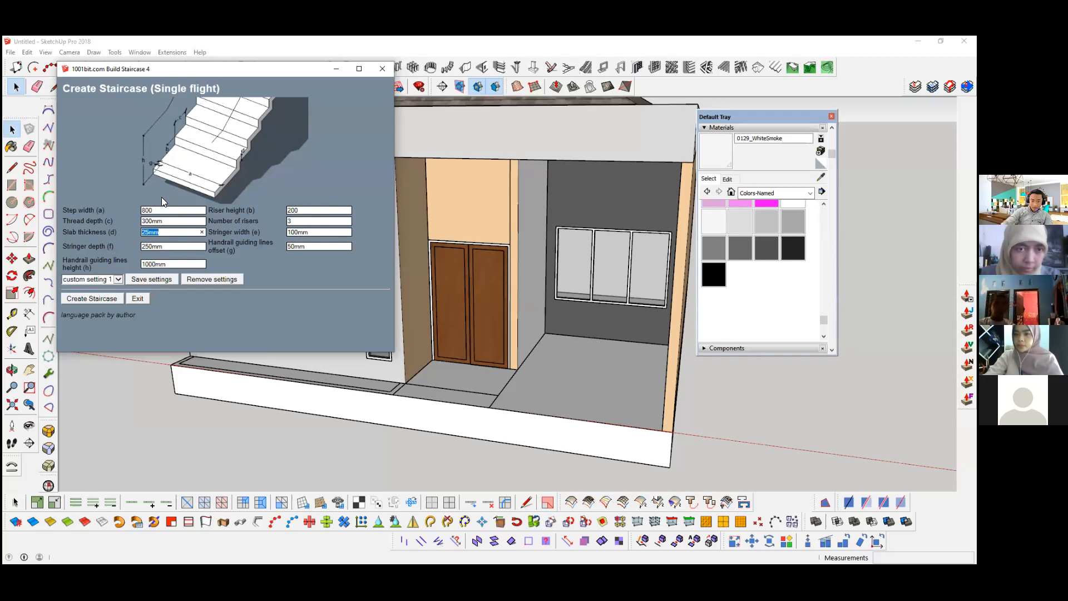
{"action": "type", "text": "150"}
{"action": "key", "text": "Tab"}
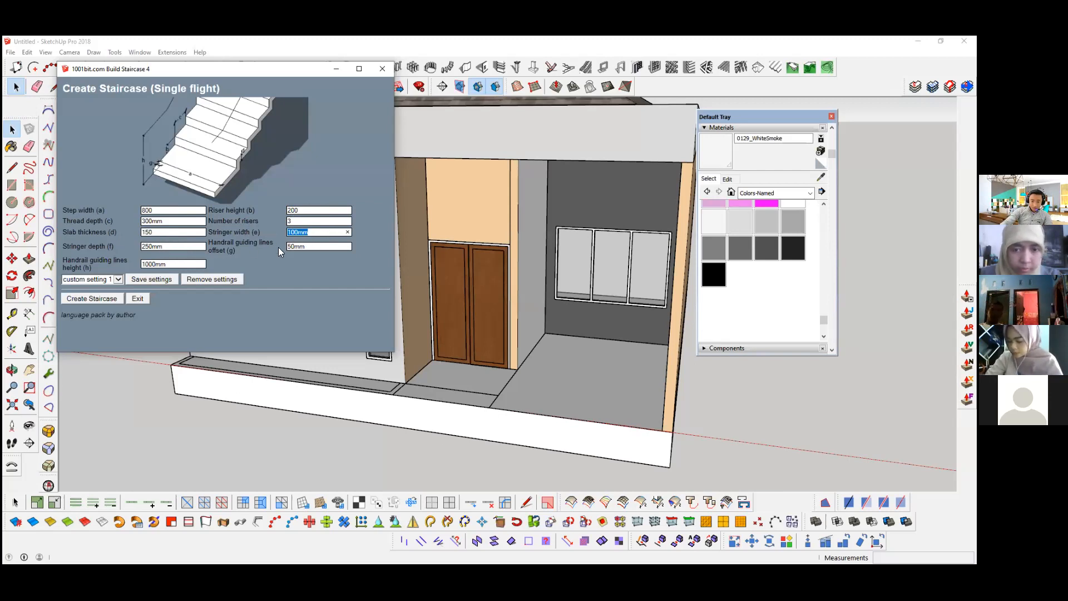
{"action": "key", "text": "Tab"}
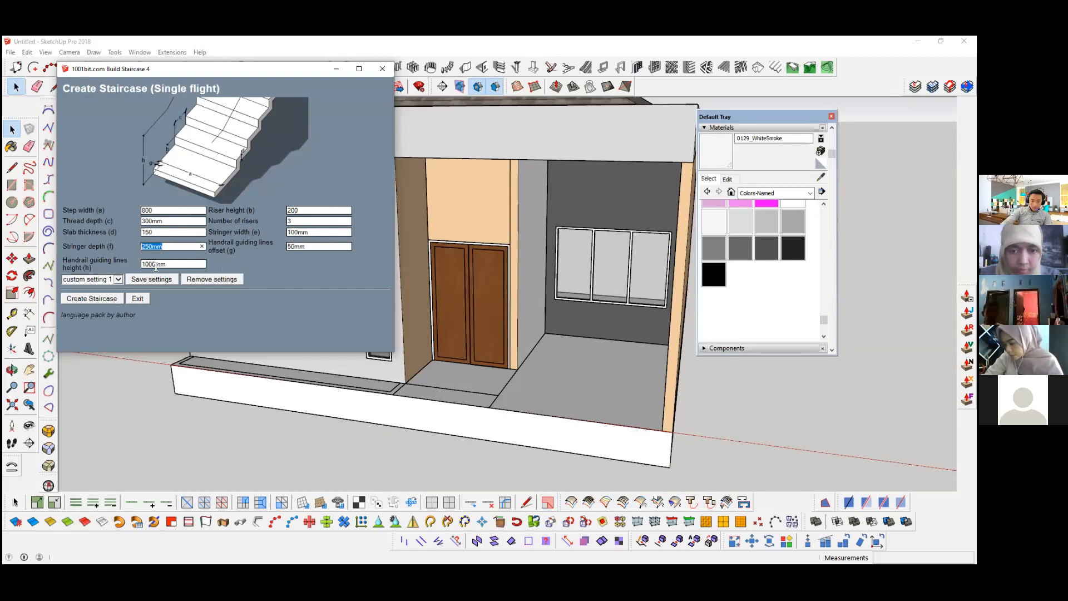
{"action": "key", "text": "Tab"}
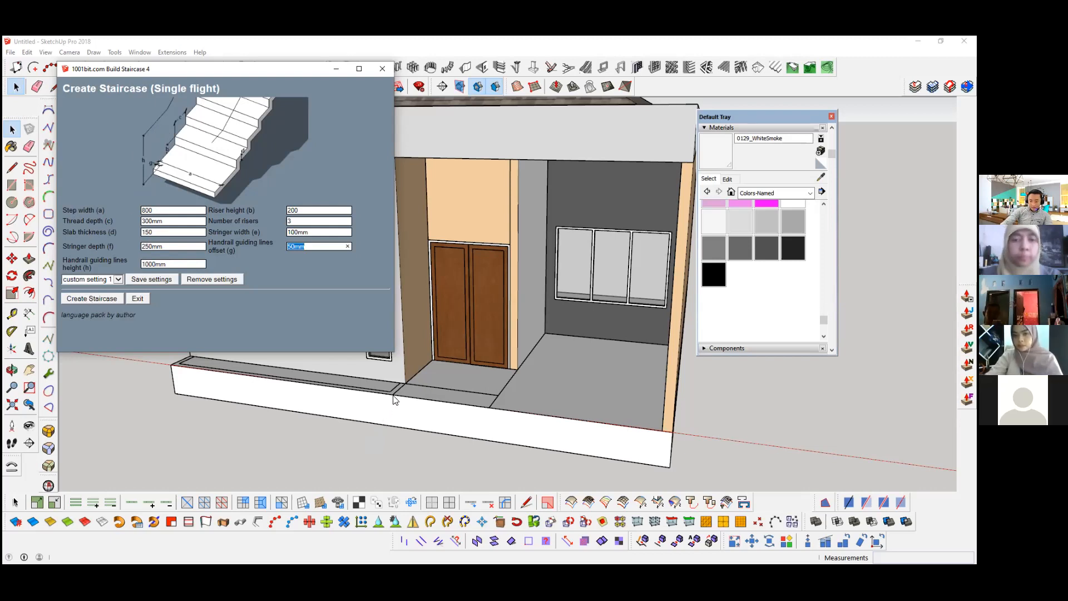
{"action": "key", "text": "Return"}
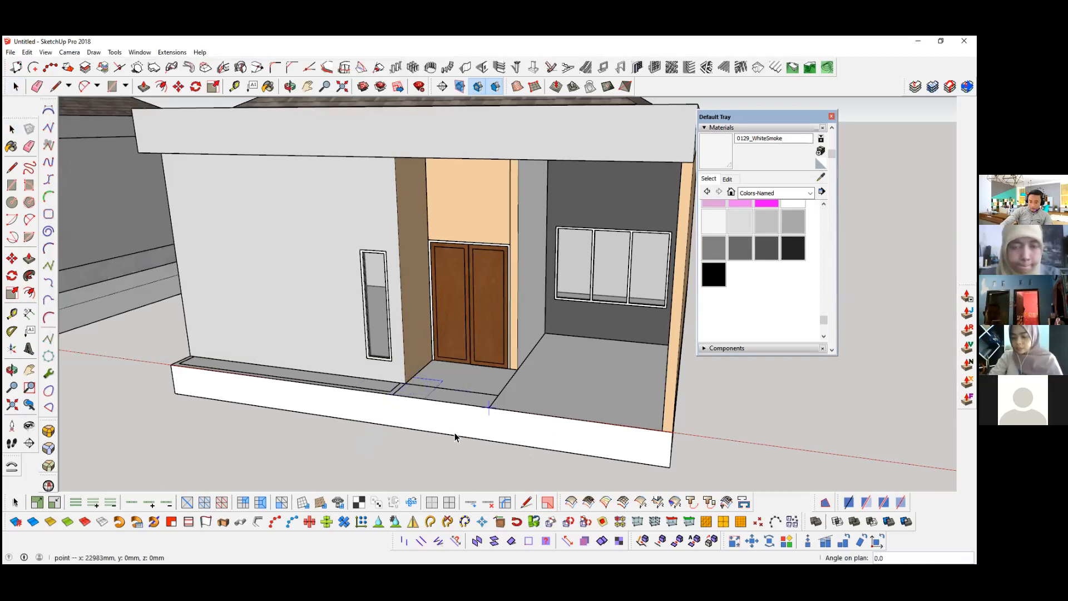
Step: Rotate the new staircase 90 degrees so its flight runs outward from the front door
{"action": "middle_click_drag", "start_coordinate": [448, 417], "coordinate": [501, 332]}
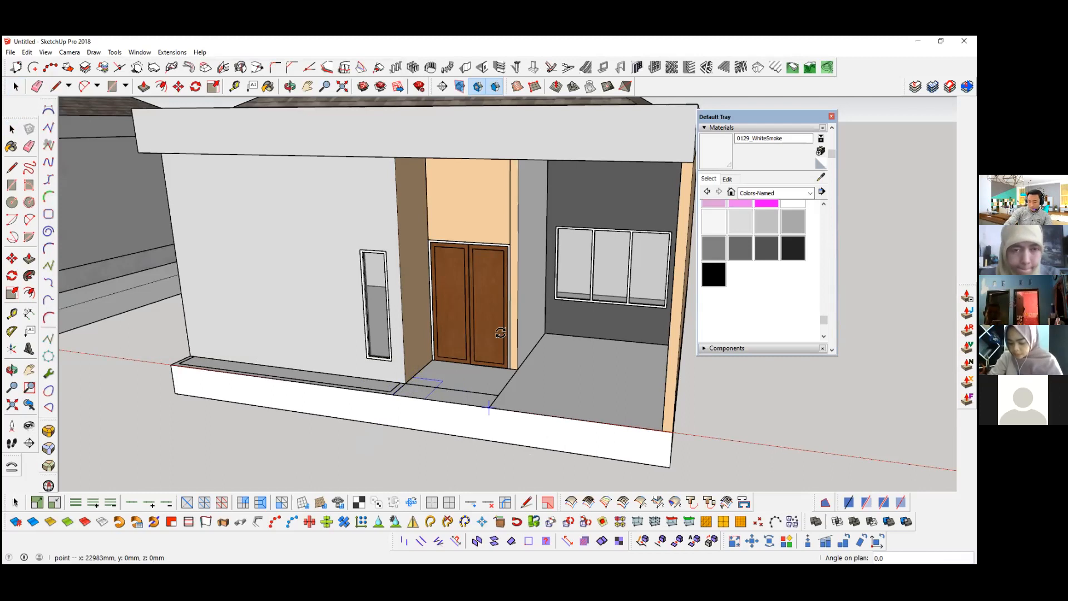
{"action": "scroll", "coordinate": [501, 333], "scroll_direction": "up", "scroll_amount": 4}
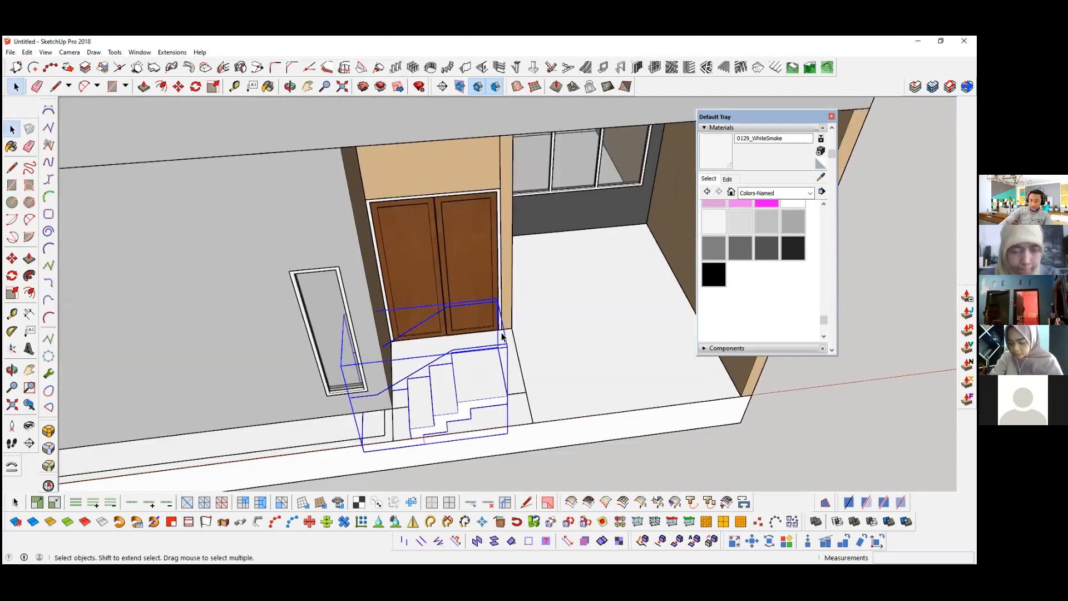
{"action": "type", "text": "q90"}
{"action": "key", "text": "Return"}
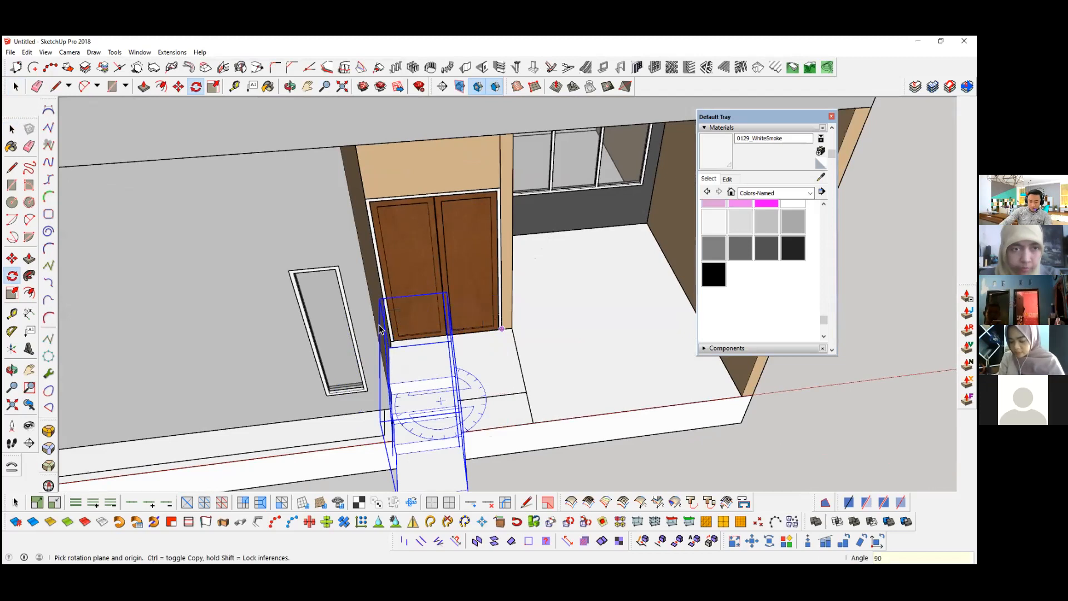
{"action": "key", "text": "space"}
Step: Browse the available 1001bit staircase types as far as the spiral type 11, without building one
{"action": "middle_click_drag", "start_coordinate": [426, 273], "coordinate": [436, 333]}
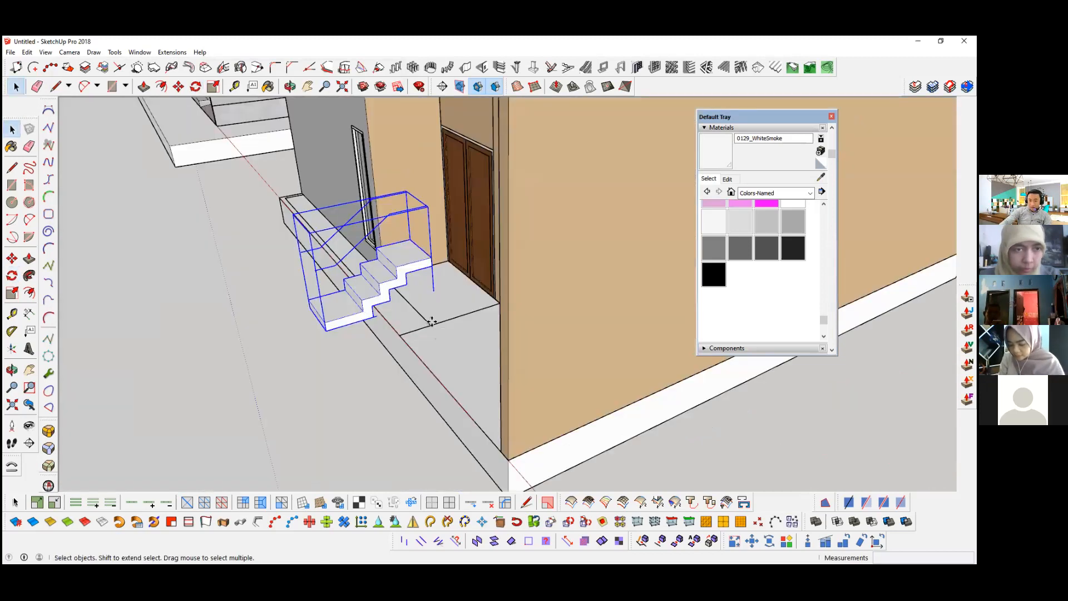
{"action": "scroll", "coordinate": [431, 321], "scroll_direction": "up", "scroll_amount": 1}
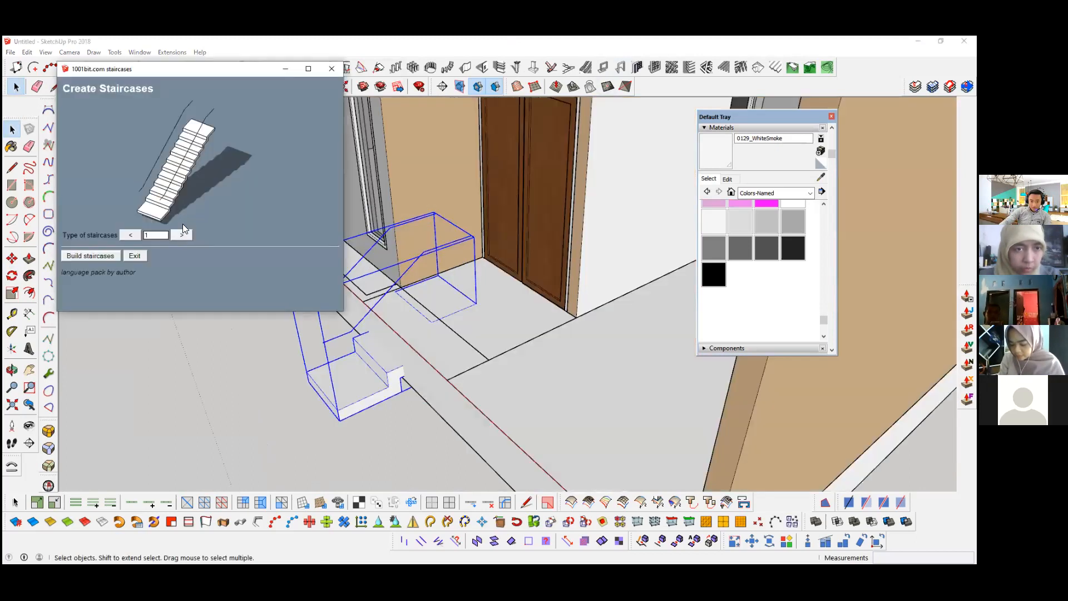
{"action": "left_click", "coordinate": [180, 229]}
{"action": "left_click", "coordinate": [181, 230]}
{"action": "left_click", "coordinate": [181, 229]}
{"action": "left_click", "coordinate": [180, 229]}
{"action": "left_click", "coordinate": [180, 229]}
{"action": "left_click", "coordinate": [180, 229]}
{"action": "left_click", "coordinate": [180, 228]}
{"action": "left_click", "coordinate": [180, 228]}
{"action": "left_click", "coordinate": [180, 228]}
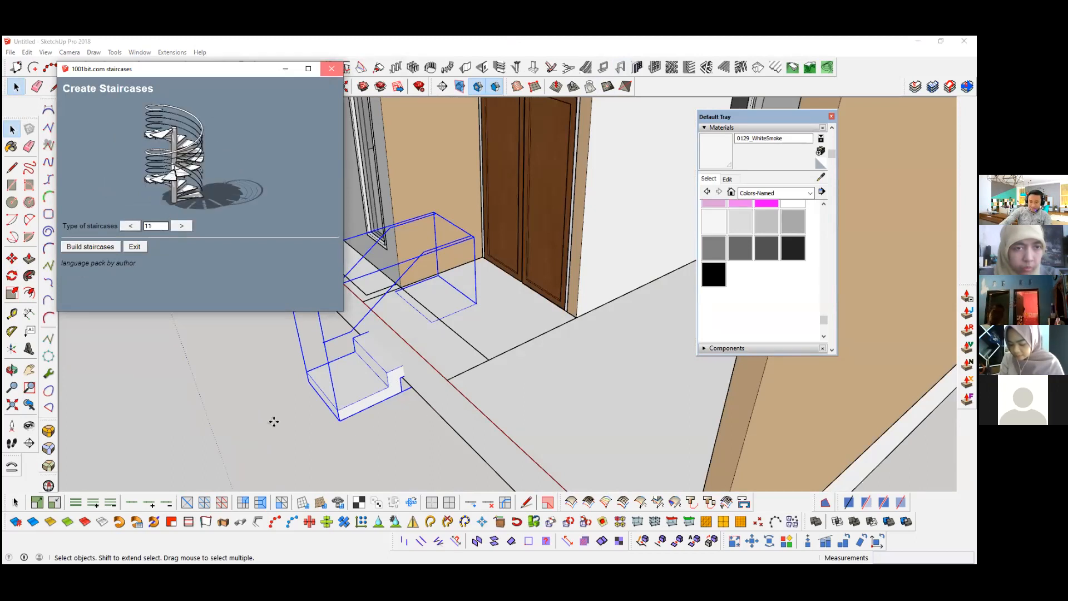
Step: Move the staircase to line up with the floor corner in front of the door and try to push/pull its geometry
{"action": "middle_click_drag", "start_coordinate": [355, 359], "coordinate": [557, 359]}
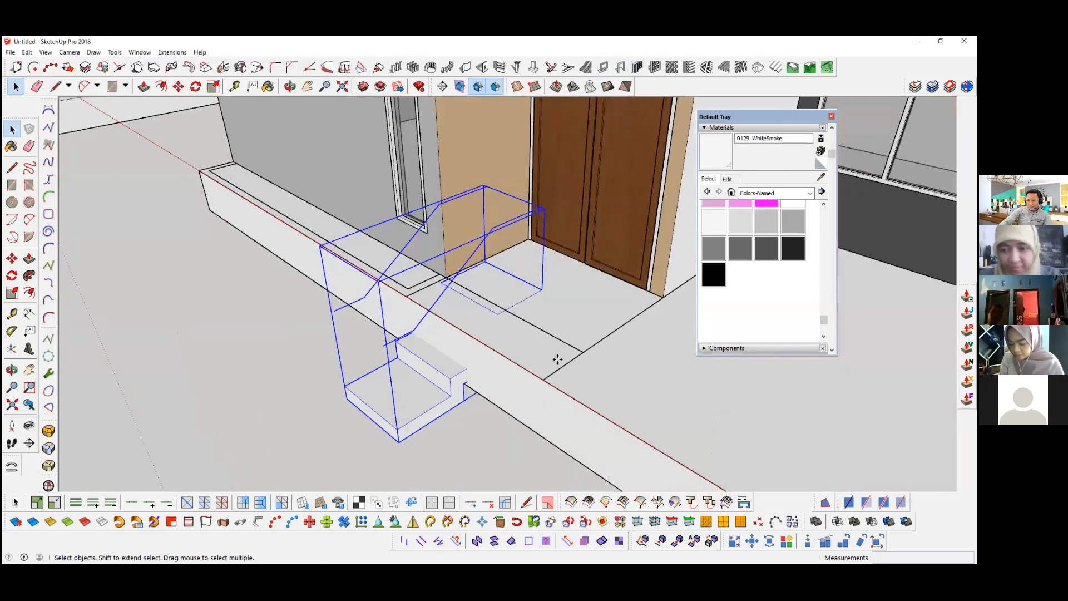
{"action": "key", "text": "m"}
{"action": "left_click", "coordinate": [559, 360]}
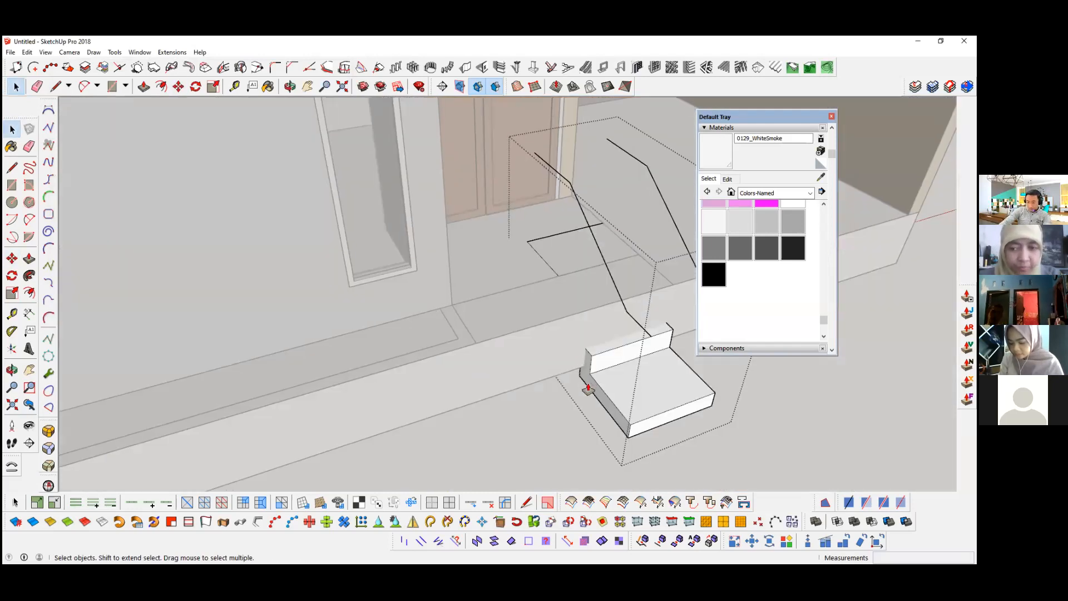
{"action": "scroll", "coordinate": [587, 386], "scroll_direction": "up", "scroll_amount": 2}
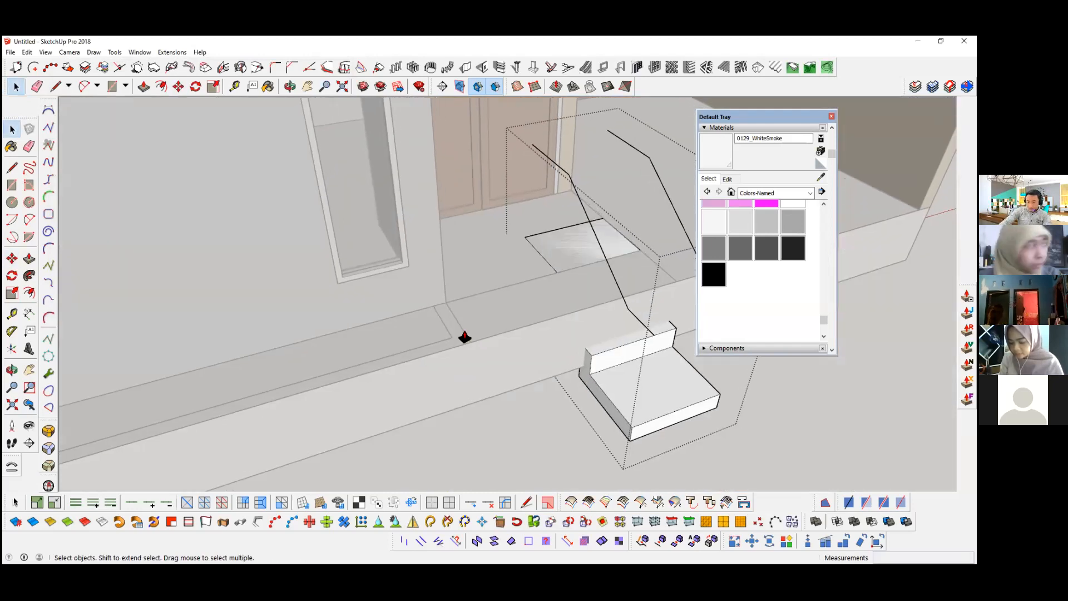
{"action": "key", "text": "p"}
{"action": "left_click", "coordinate": [452, 340]}
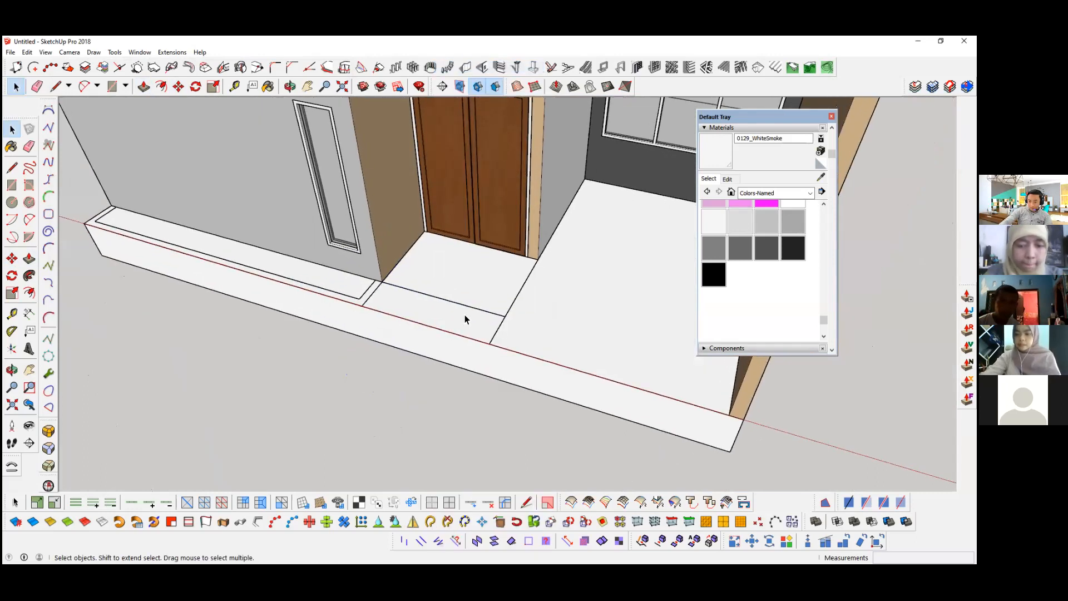
Step: Open the house's floor slab group for editing and select its top face
{"action": "double_click", "coordinate": [483, 300]}
{"action": "left_click", "coordinate": [483, 299]}
{"action": "middle_click_drag", "start_coordinate": [483, 300], "coordinate": [480, 303]}
Step: Draw a 1750 × 500 mm rectangle on the slab's front strip before the entrance door
{"action": "key", "text": "l"}
{"action": "scroll", "coordinate": [484, 305], "scroll_direction": "up", "scroll_amount": 3}
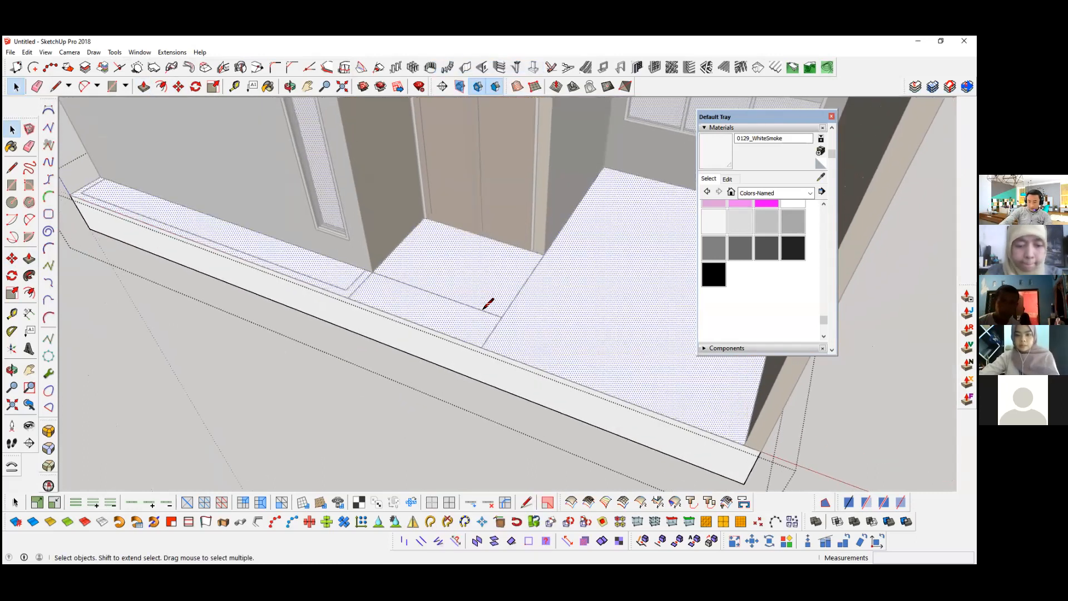
{"action": "left_click", "coordinate": [478, 309]}
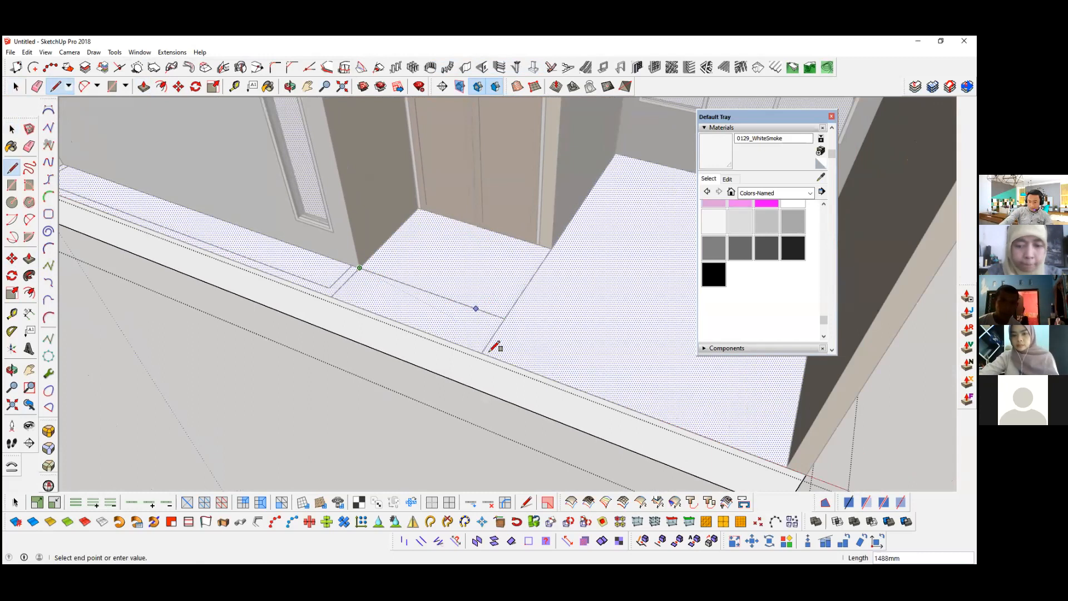
{"action": "key", "text": "r"}
{"action": "left_click", "coordinate": [360, 267]}
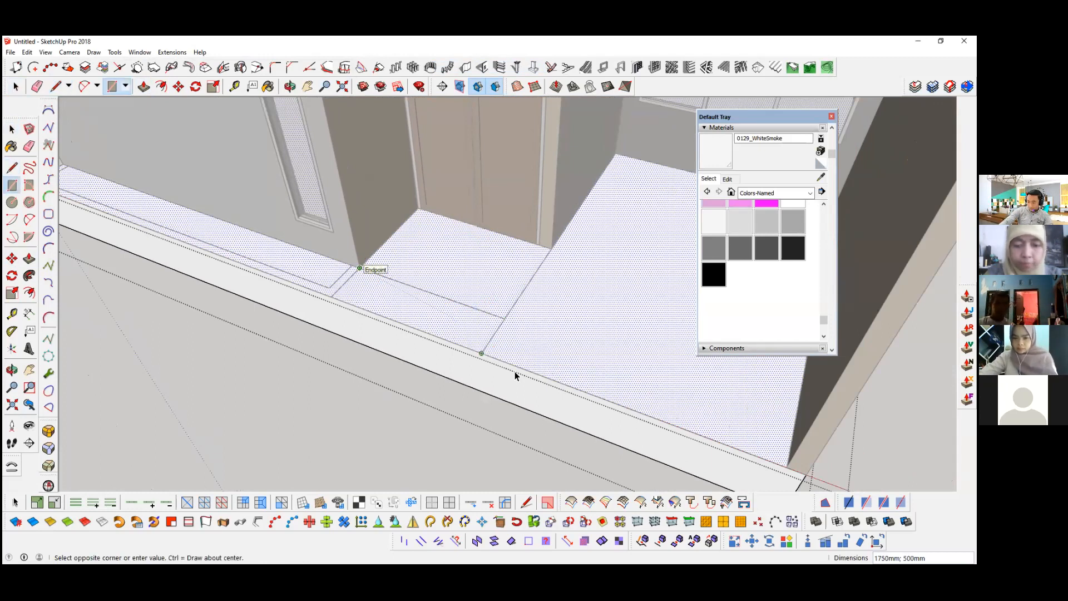
{"action": "key", "text": "space"}
{"action": "scroll", "coordinate": [412, 313], "scroll_direction": "down", "scroll_amount": 9}
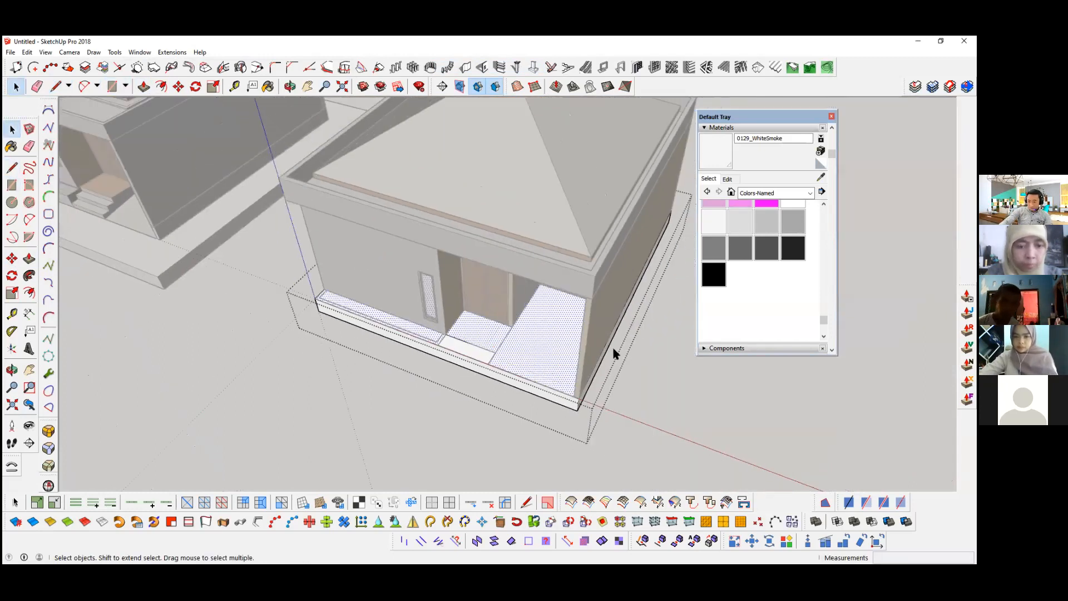
Step: Draw a 1750 × 300 mm rectangle along the slab's front edge before the entrance door and select its face
{"action": "scroll", "coordinate": [606, 360], "scroll_direction": "up", "scroll_amount": 5}
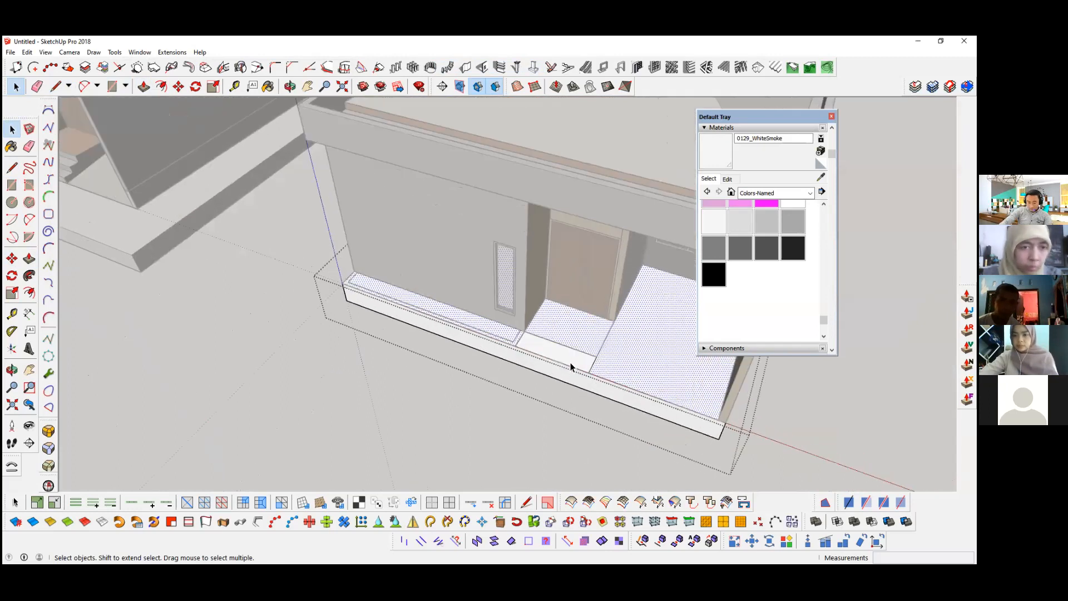
{"action": "scroll", "coordinate": [569, 362], "scroll_direction": "up", "scroll_amount": 3}
{"action": "key", "text": "r"}
{"action": "left_click", "coordinate": [576, 387]}
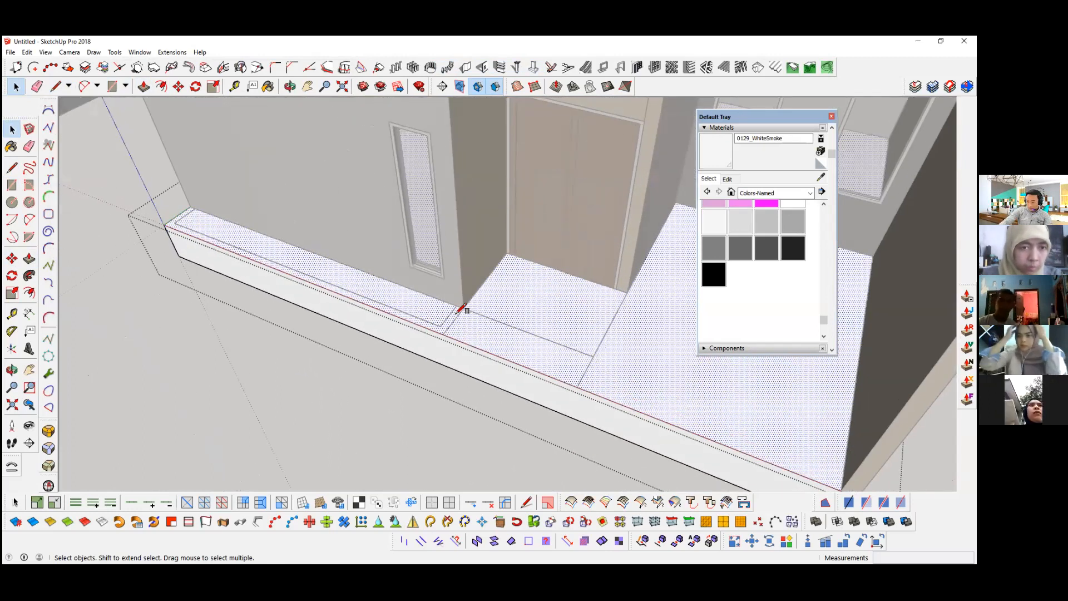
{"action": "type", "text": "1750;300"}
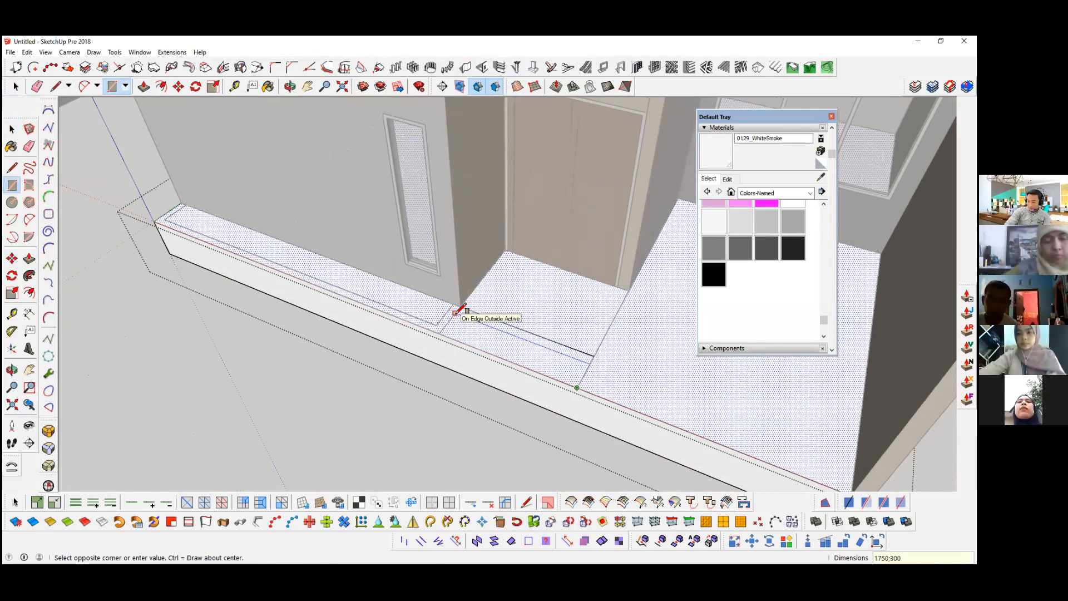
{"action": "key", "text": "Return"}
{"action": "key", "text": "space"}
{"action": "left_click", "coordinate": [515, 354]}
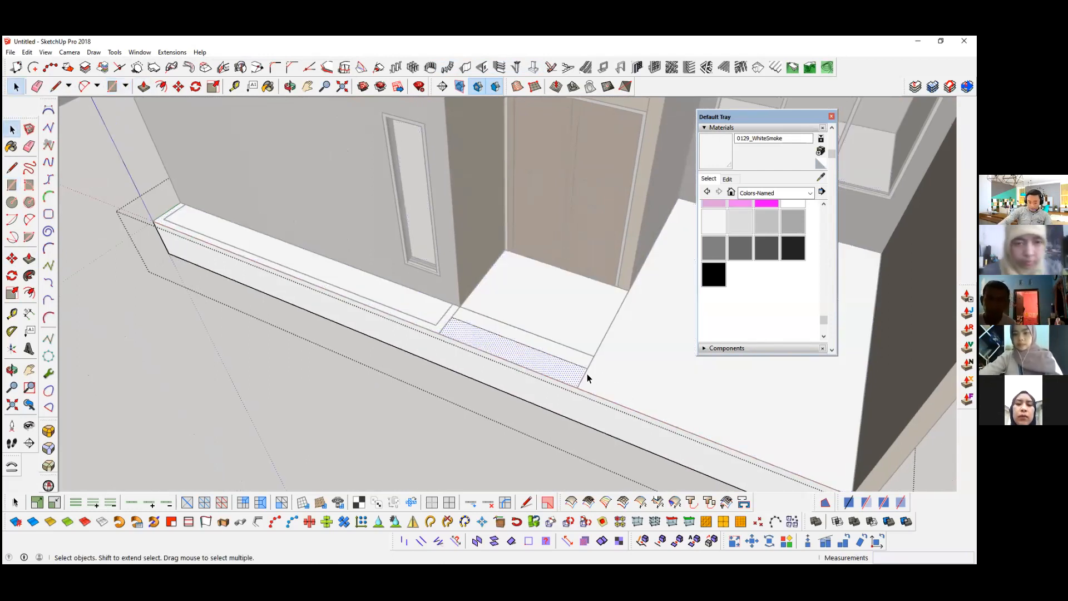
Step: Push the front strip before the entrance door down 400 mm to form the lower step
{"action": "middle_click_drag", "start_coordinate": [582, 382], "coordinate": [505, 383]}
{"action": "middle_click_drag", "start_coordinate": [727, 441], "coordinate": [550, 396]}
{"action": "scroll", "coordinate": [551, 396], "scroll_direction": "up", "scroll_amount": 5}
{"action": "key", "text": "p"}
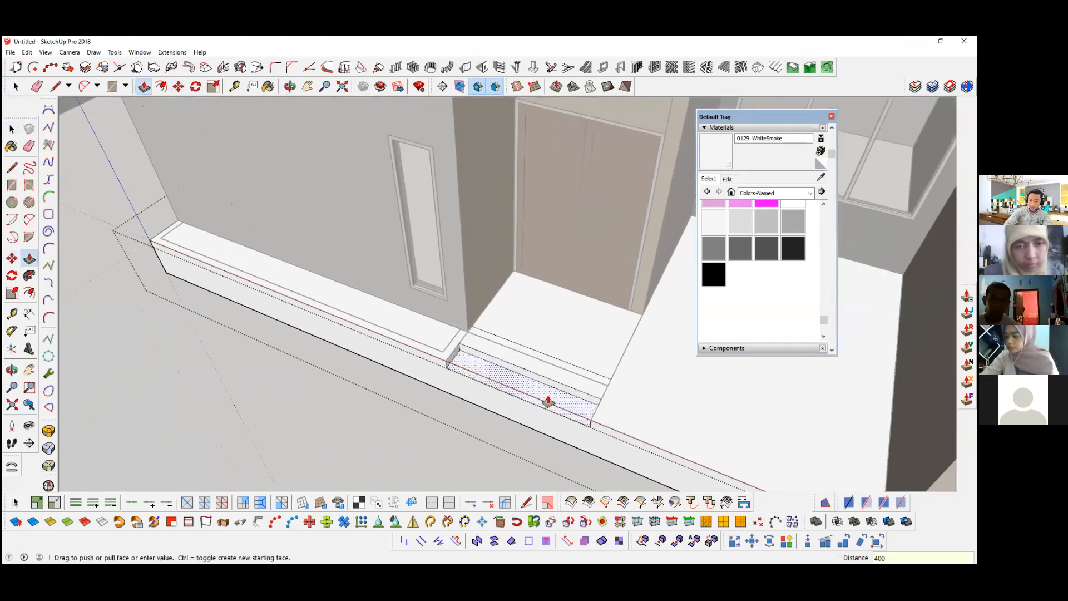
{"action": "left_click_drag", "start_coordinate": [549, 399], "coordinate": [534, 396]}
Step: Push the second strip before the entrance door down 200 mm to form the upper step
{"action": "left_click", "coordinate": [522, 363]}
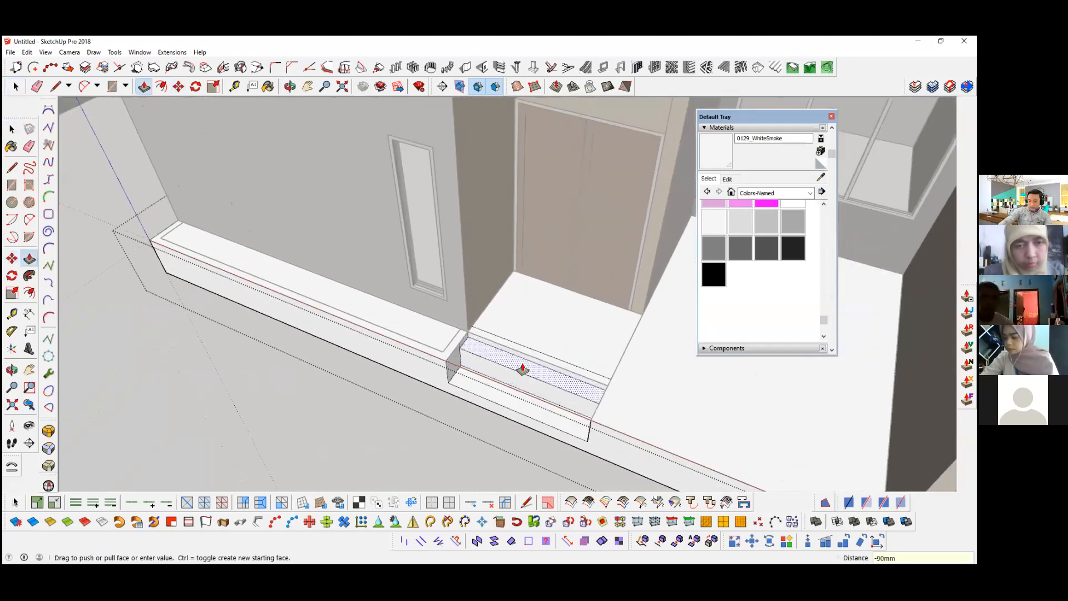
{"action": "type", "text": "200"}
{"action": "key", "text": "Return"}
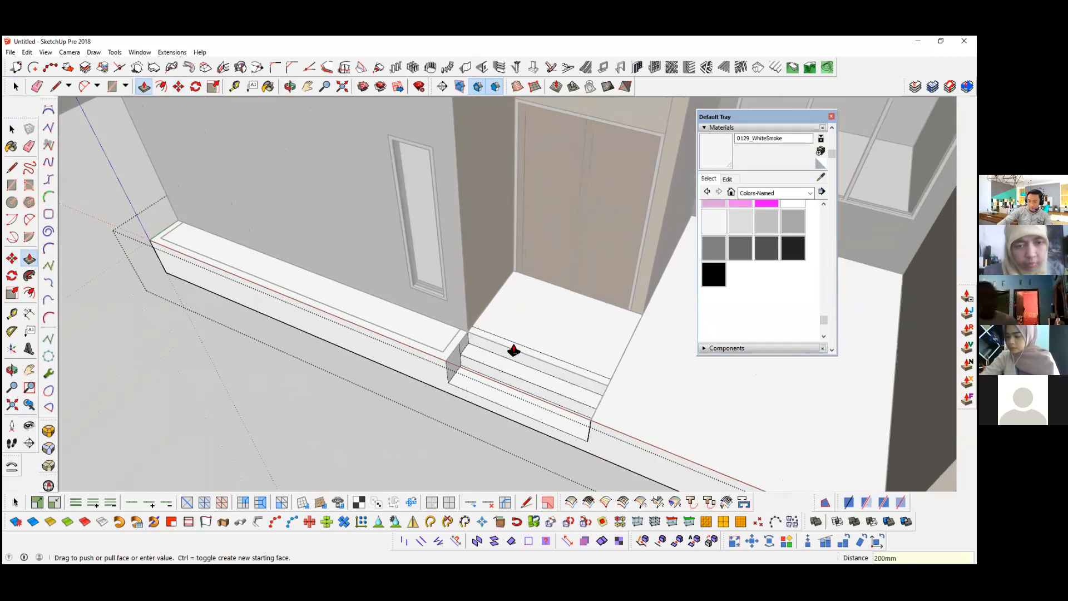
{"action": "scroll", "coordinate": [515, 359], "scroll_direction": "up", "scroll_amount": 3}
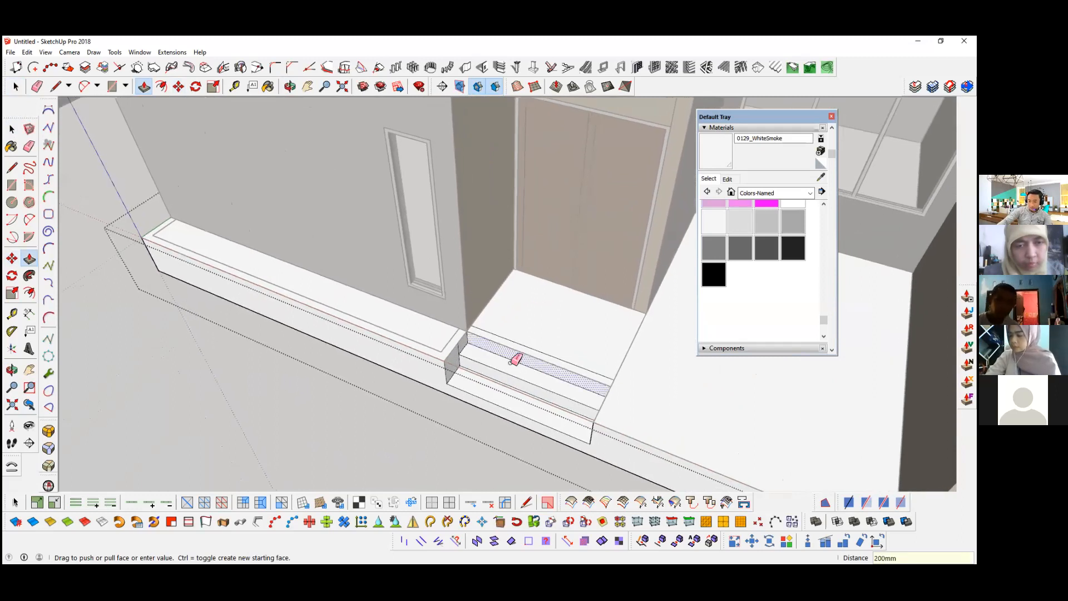
{"action": "scroll", "coordinate": [433, 349], "scroll_direction": "up", "scroll_amount": 1}
{"action": "scroll", "coordinate": [433, 349], "scroll_direction": "down", "scroll_amount": 2}
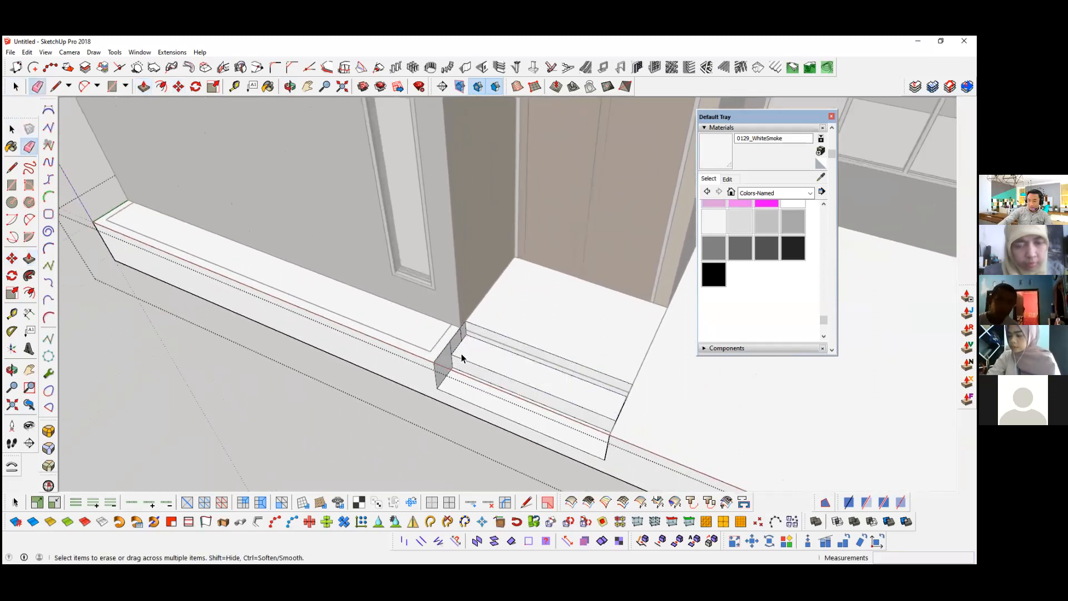
Step: Split the slab's top face with a line along the boundary between the door landing and the open porch floor
{"action": "key", "text": "space"}
{"action": "scroll", "coordinate": [434, 431], "scroll_direction": "down", "scroll_amount": 5}
{"action": "scroll", "coordinate": [434, 433], "scroll_direction": "down", "scroll_amount": 2}
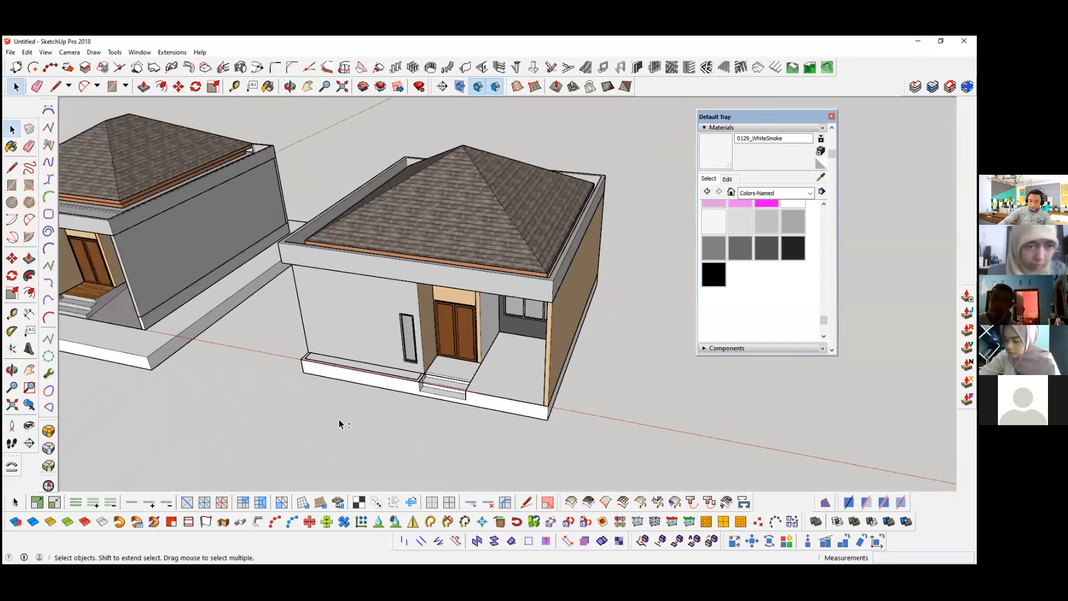
{"action": "middle_click_drag", "start_coordinate": [579, 422], "coordinate": [639, 349]}
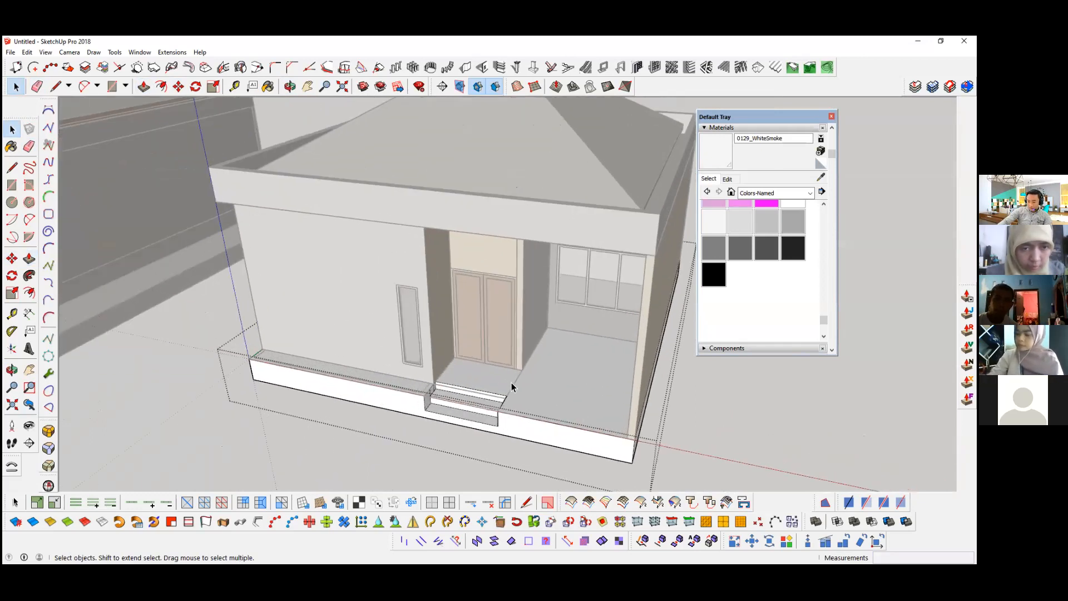
{"action": "scroll", "coordinate": [506, 384], "scroll_direction": "up", "scroll_amount": 3}
{"action": "scroll", "coordinate": [499, 388], "scroll_direction": "up", "scroll_amount": 3}
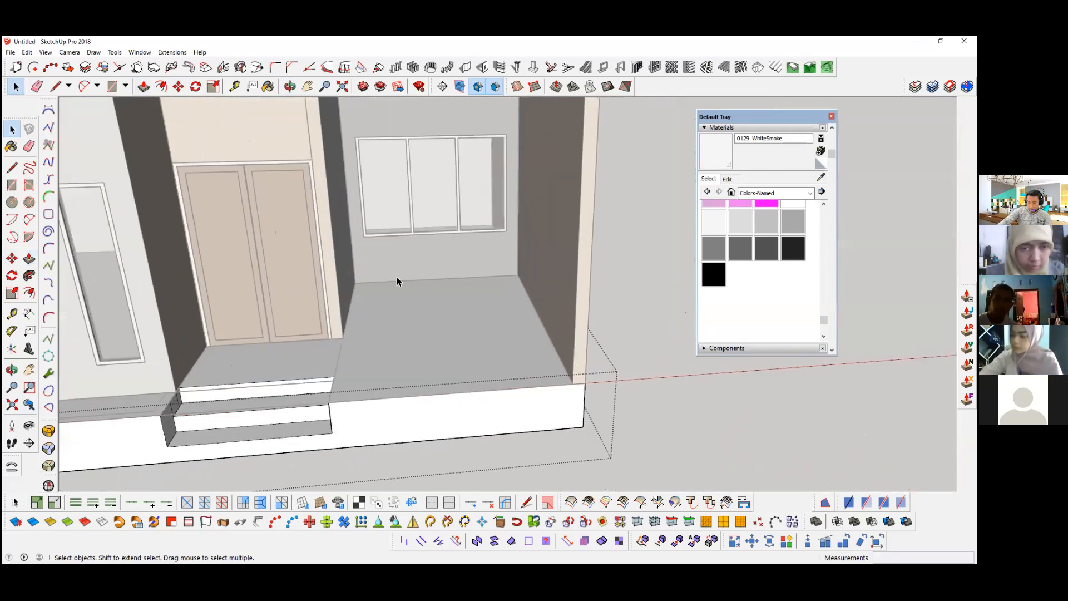
{"action": "scroll", "coordinate": [382, 292], "scroll_direction": "up", "scroll_amount": 1}
{"action": "left_click", "coordinate": [382, 293]}
{"action": "key", "text": "l"}
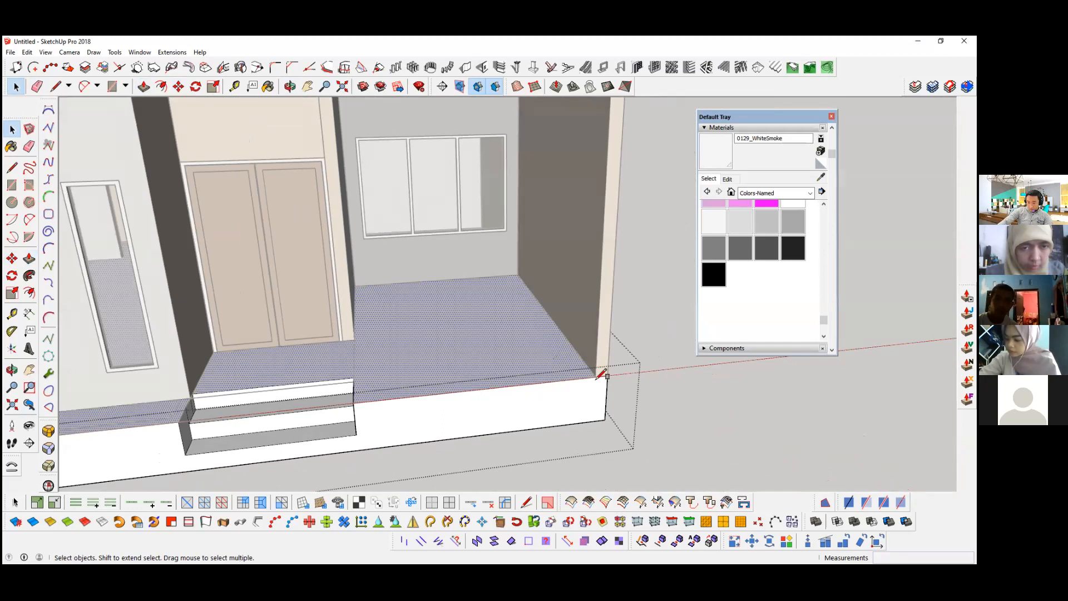
{"action": "scroll", "coordinate": [422, 375], "scroll_direction": "up", "scroll_amount": 1}
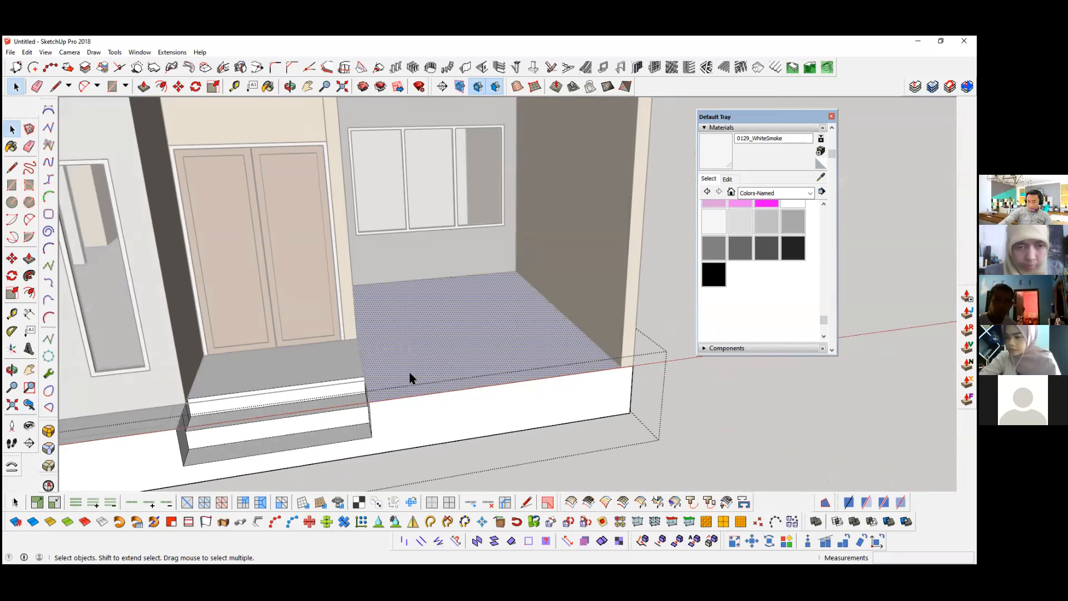
Step: Copy the dividing edge beside the steps 50 mm into the porch floor to leave a thin side wall
{"action": "scroll", "coordinate": [303, 396], "scroll_direction": "up", "scroll_amount": 2}
{"action": "left_click", "coordinate": [299, 399]}
{"action": "scroll", "coordinate": [304, 409], "scroll_direction": "up", "scroll_amount": 3}
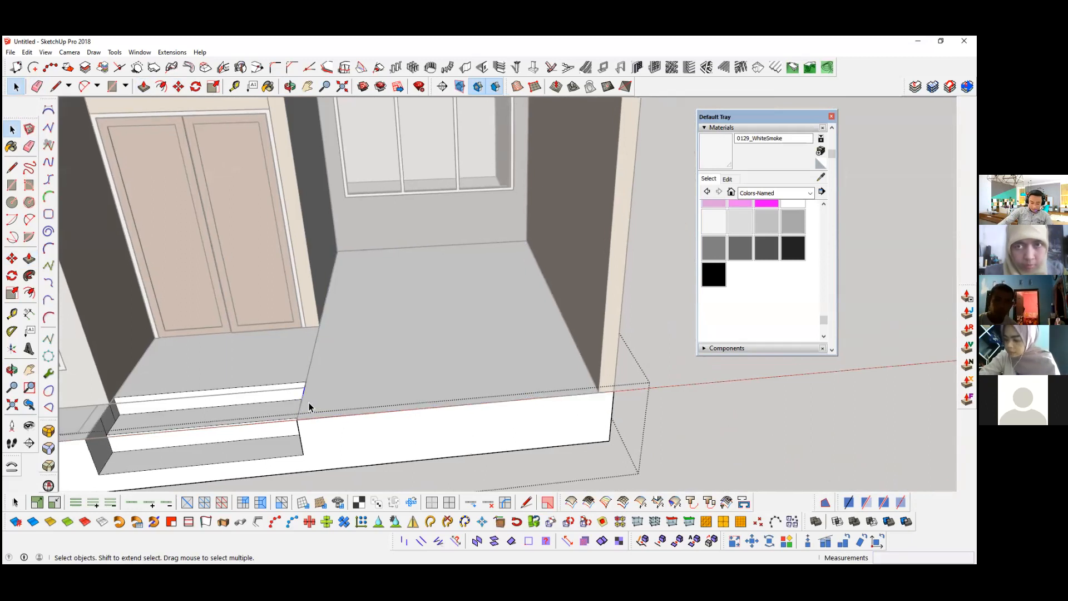
{"action": "left_click", "coordinate": [311, 357]}
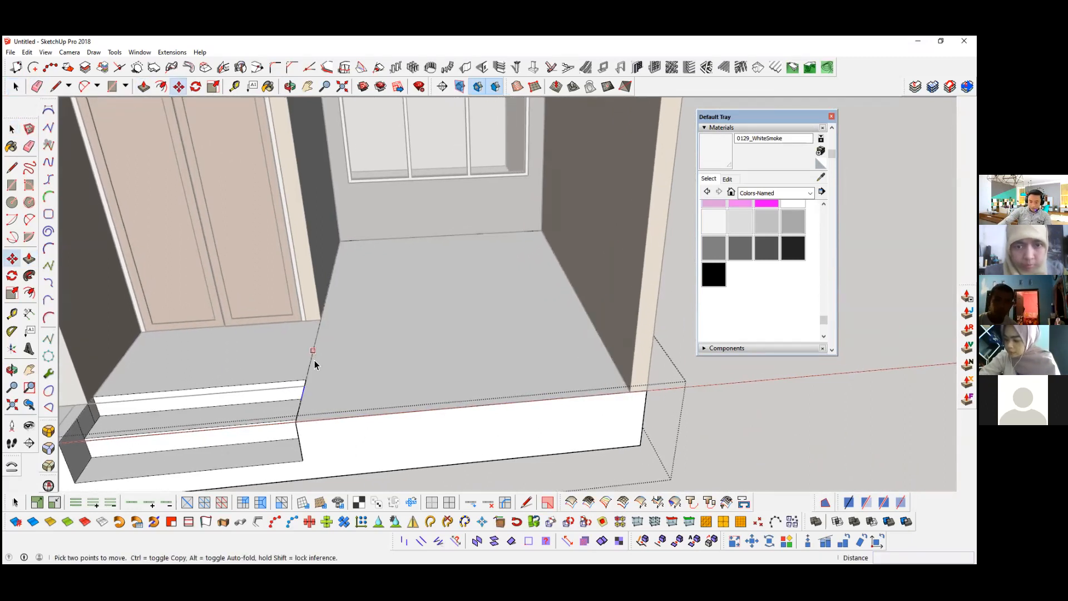
{"action": "key", "text": "m"}
{"action": "key", "text": "ctrl"}
{"action": "left_click", "coordinate": [320, 320]}
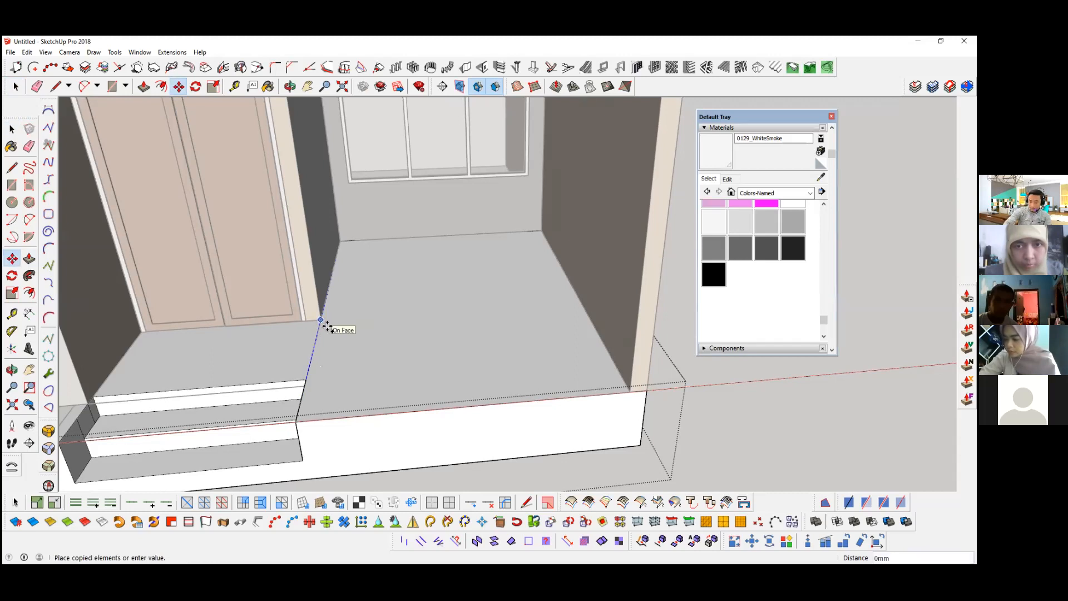
{"action": "key", "text": "Return"}
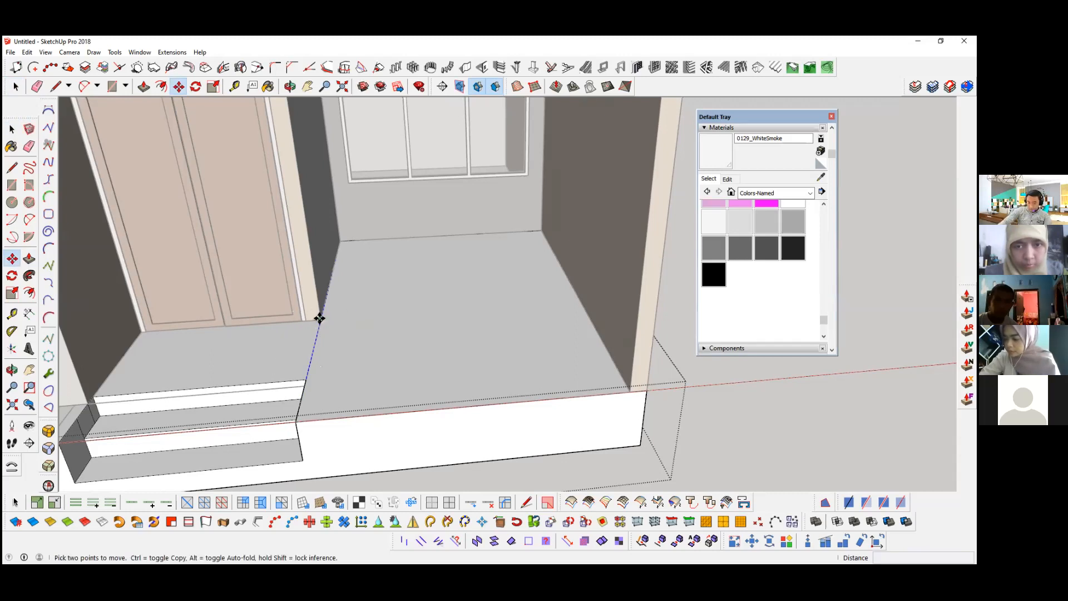
{"action": "left_click", "coordinate": [319, 319]}
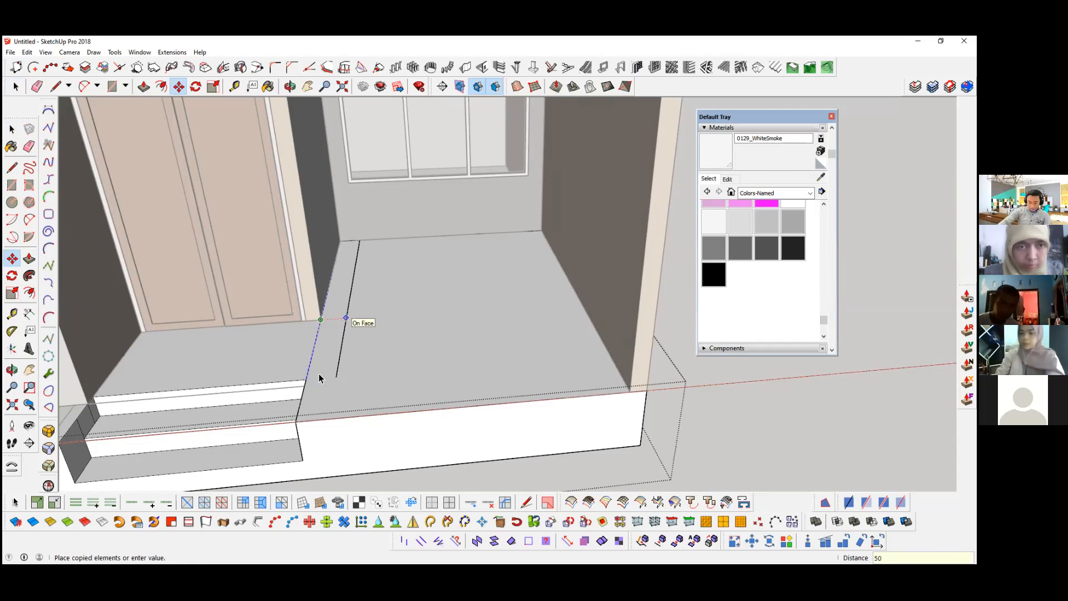
{"action": "key", "text": "space"}
Step: Push the porch floor face down to the level of the lowest entrance step
{"action": "left_click", "coordinate": [348, 267]}
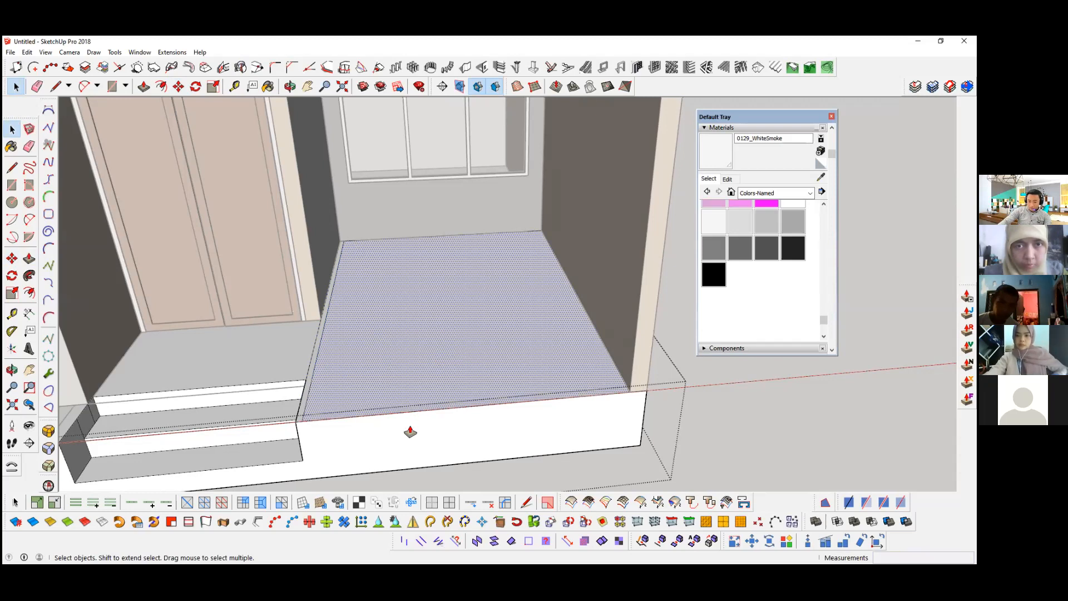
{"action": "key", "text": "p"}
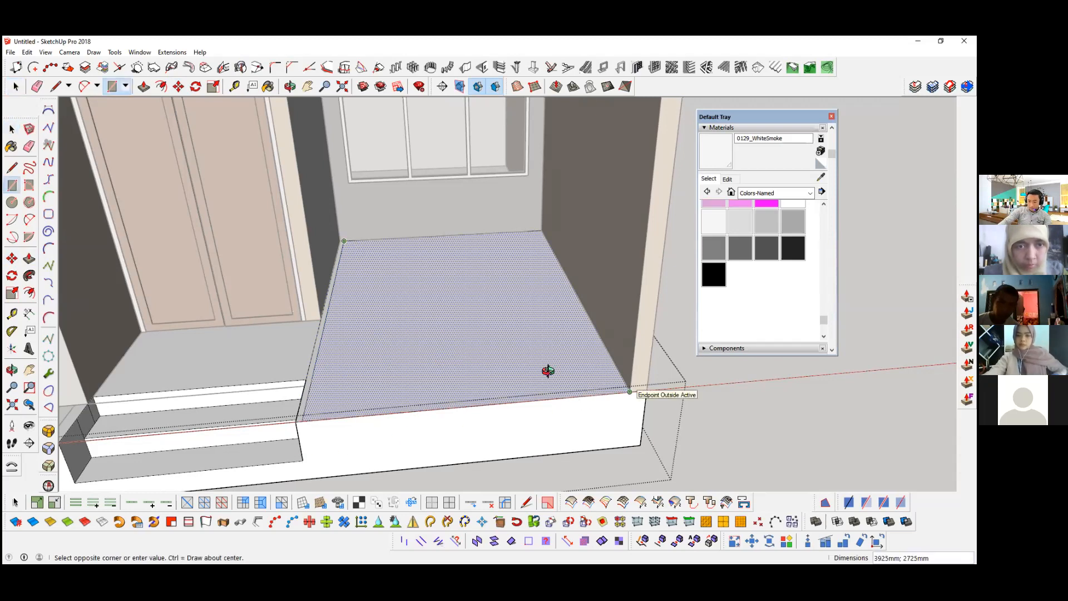
{"action": "left_click", "coordinate": [386, 446]}
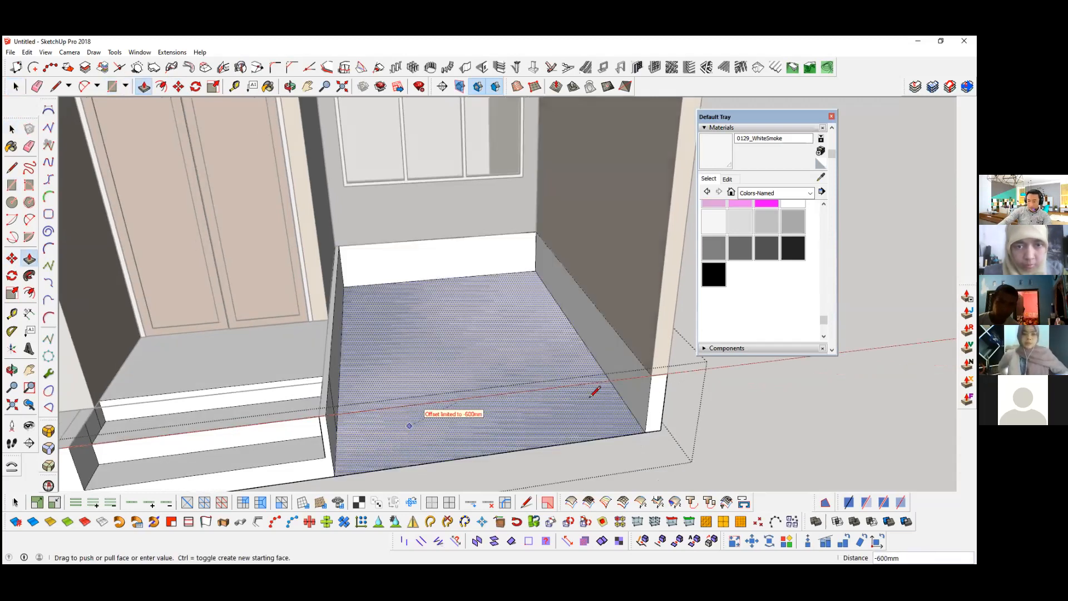
{"action": "left_click", "coordinate": [298, 456]}
Step: Draw a diagonal line on the recess's outer side face from the lower front corner to the upper back corner
{"action": "key", "text": "space"}
{"action": "middle_click_drag", "start_coordinate": [457, 333], "coordinate": [523, 334]}
{"action": "key", "text": "l"}
{"action": "left_click", "coordinate": [668, 390]}
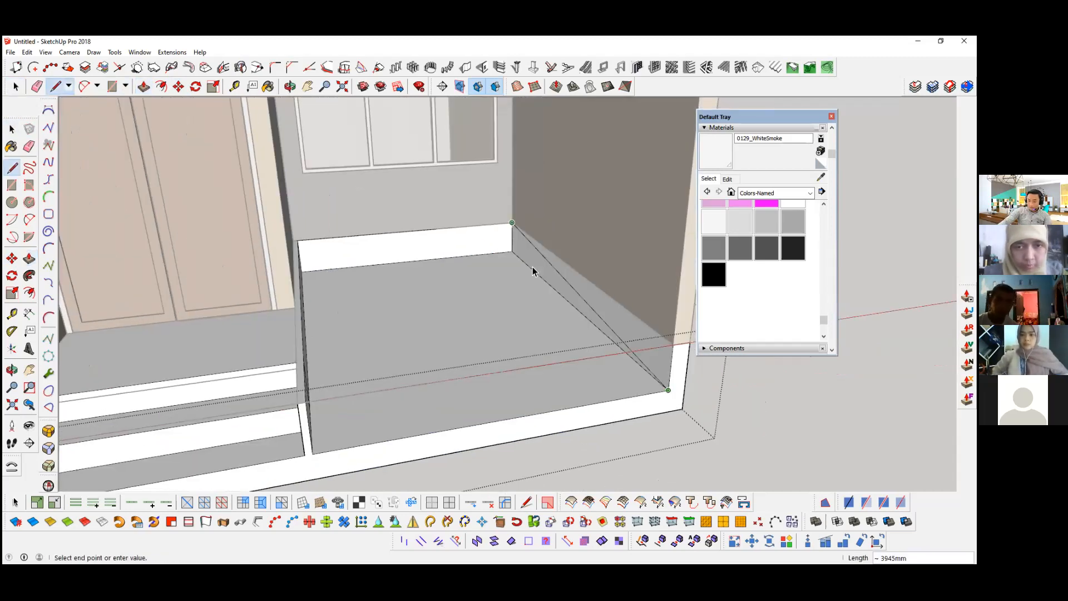
{"action": "left_click", "coordinate": [511, 222]}
Step: Extrude the triangular side face 2725 mm across the recess to form a sloping ramp and leave the slab group
{"action": "key", "text": "space"}
{"action": "left_click", "coordinate": [564, 288]}
{"action": "key", "text": "p"}
{"action": "left_click", "coordinate": [564, 289]}
{"action": "left_click", "coordinate": [298, 241]}
{"action": "middle_click_drag", "start_coordinate": [415, 358], "coordinate": [275, 406]}
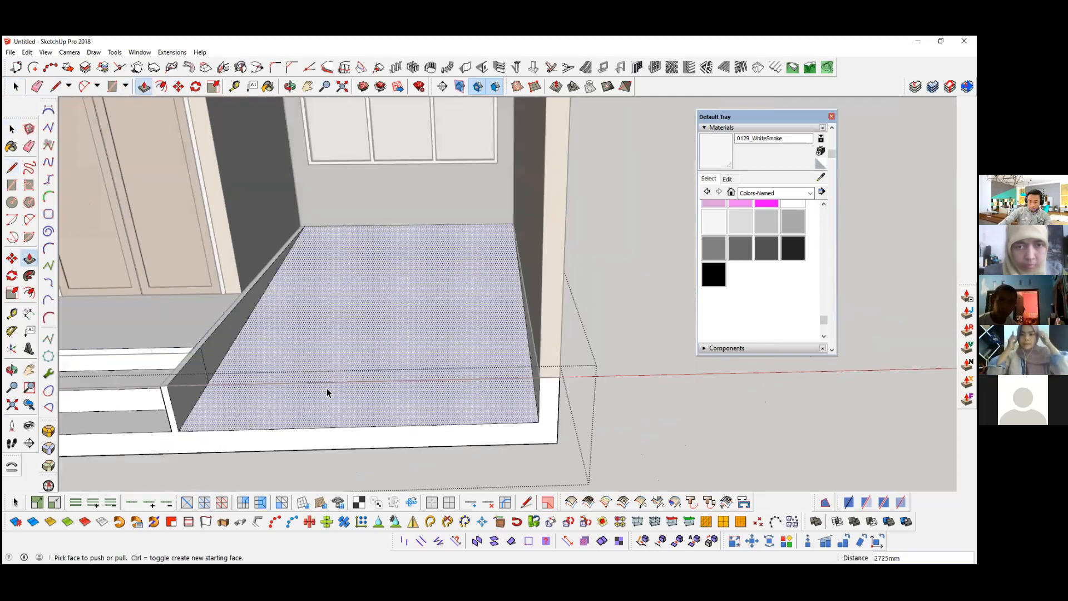
{"action": "key", "text": "space"}
{"action": "key", "text": "Escape"}
Step: Examine the porch ramp, the entrance steps and the house's front from several angles
{"action": "scroll", "coordinate": [449, 402], "scroll_direction": "down", "scroll_amount": 5}
{"action": "middle_click_drag", "start_coordinate": [301, 404], "coordinate": [332, 406]}
{"action": "scroll", "coordinate": [335, 407], "scroll_direction": "up", "scroll_amount": 2}
{"action": "scroll", "coordinate": [426, 402], "scroll_direction": "up", "scroll_amount": 4}
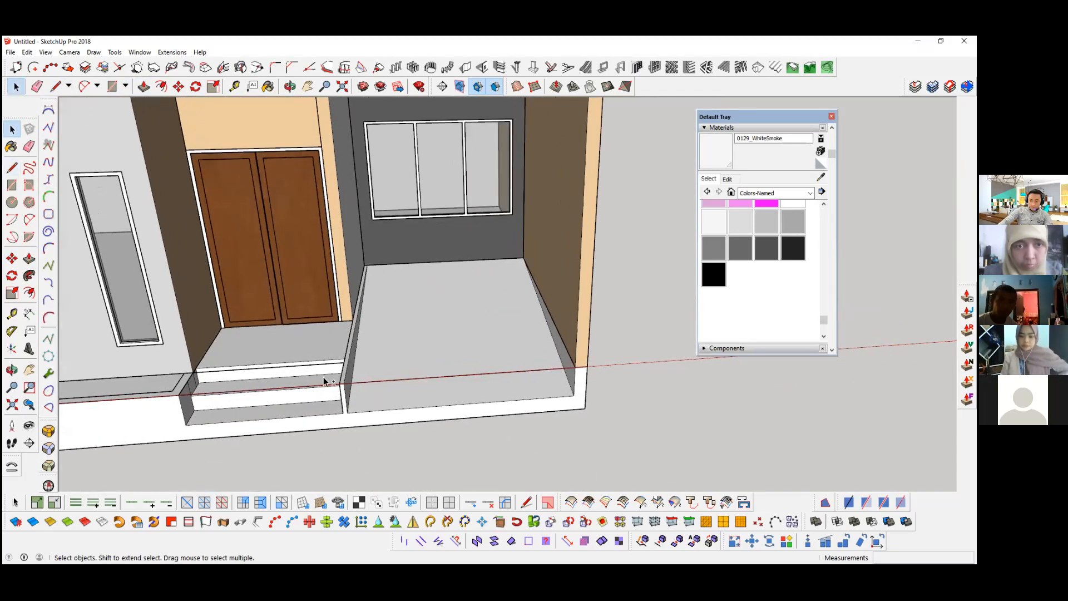
{"action": "scroll", "coordinate": [322, 376], "scroll_direction": "up", "scroll_amount": 2}
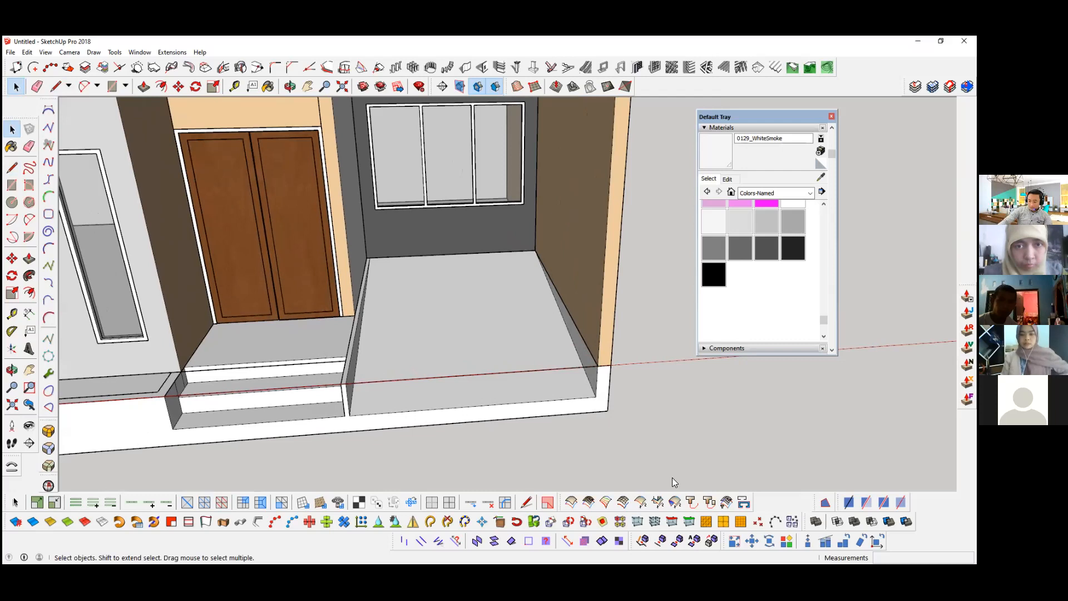
{"action": "left_click", "coordinate": [684, 521]}
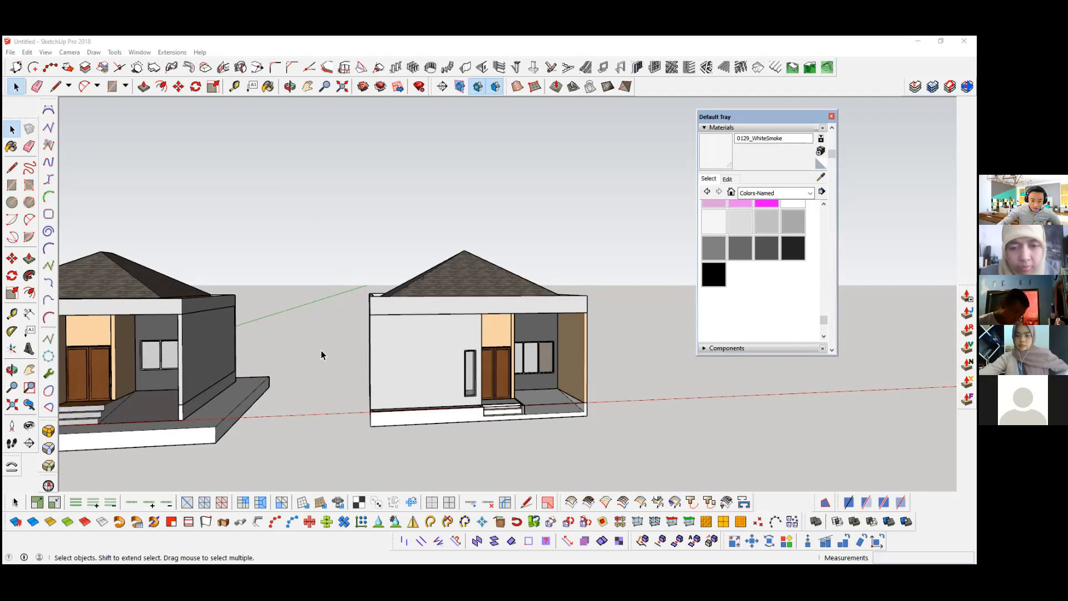
{"action": "middle_click_drag", "start_coordinate": [316, 356], "coordinate": [295, 366]}
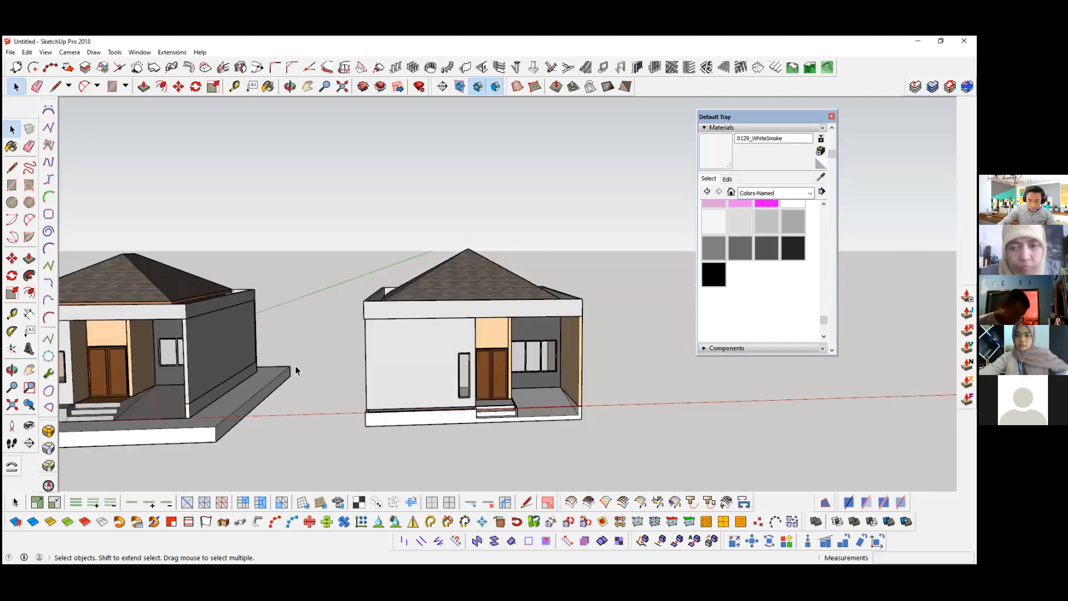
{"action": "key", "text": "z"}
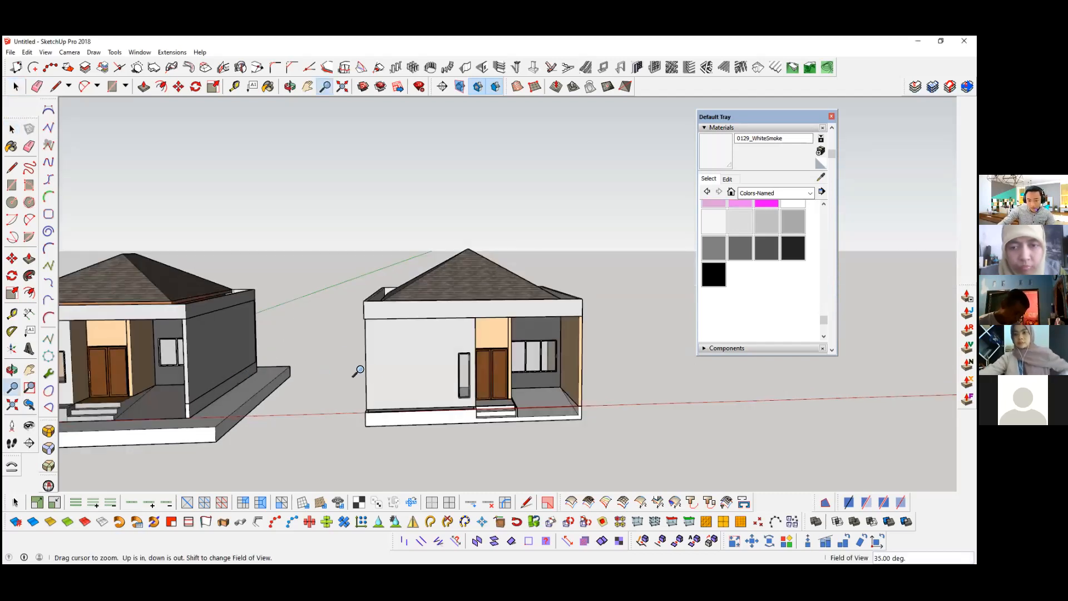
{"action": "middle_click_drag", "start_coordinate": [357, 366], "coordinate": [257, 384], "text": "shift"}
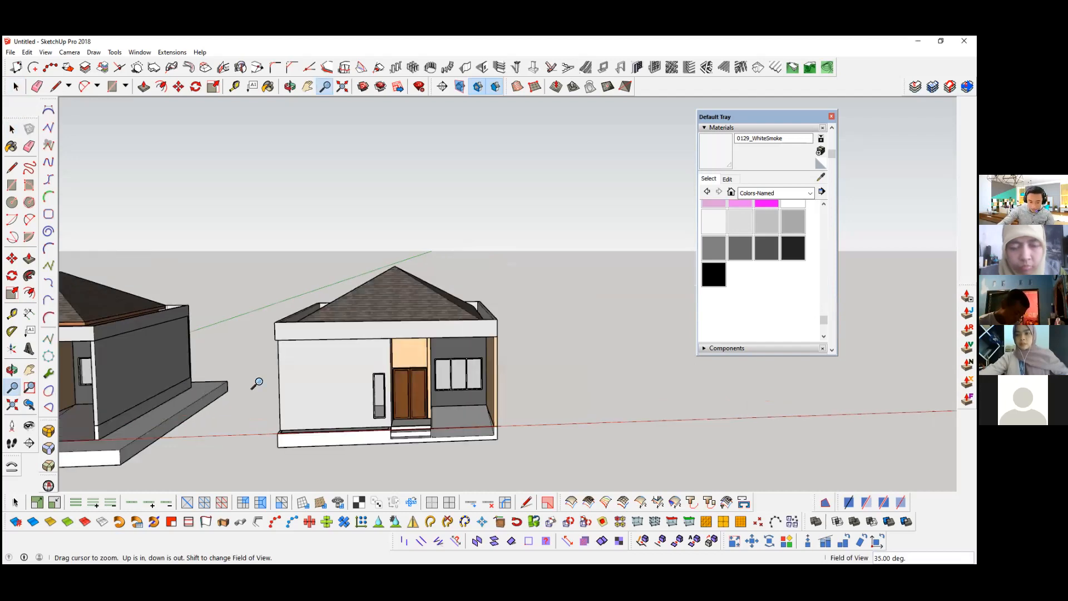
{"action": "key", "text": "space"}
{"action": "scroll", "coordinate": [328, 381], "scroll_direction": "up", "scroll_amount": 3}
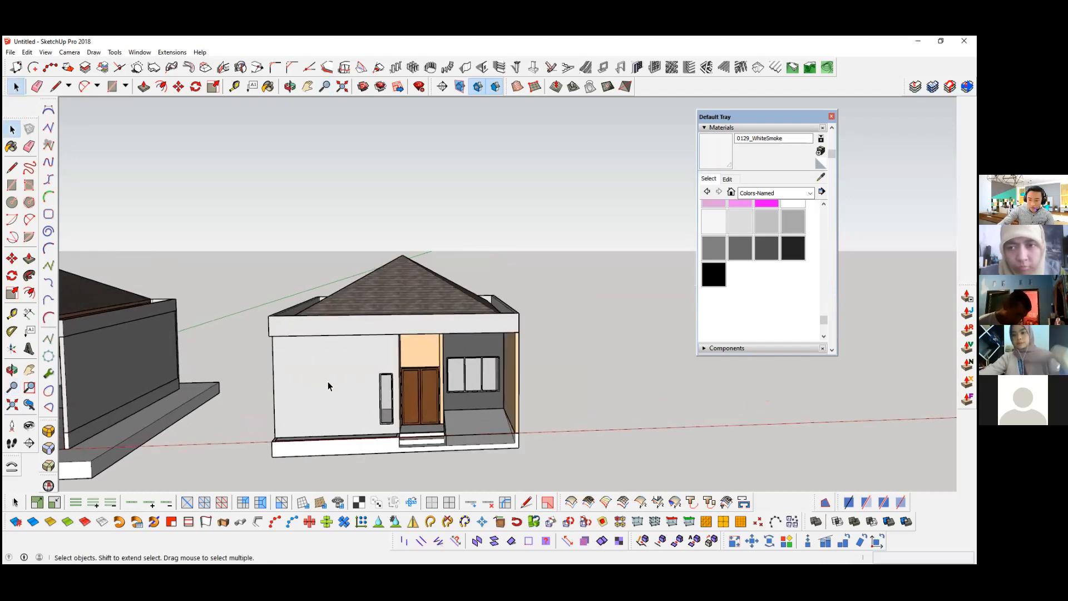
{"action": "middle_click_drag", "start_coordinate": [328, 382], "coordinate": [318, 385]}
{"action": "scroll", "coordinate": [321, 386], "scroll_direction": "up", "scroll_amount": 1}
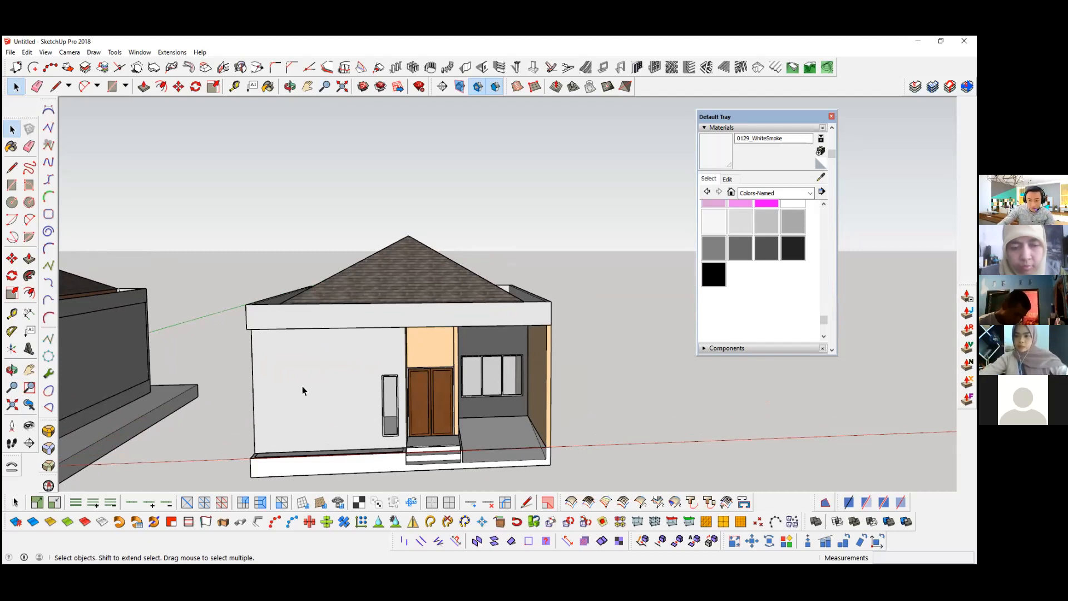
{"action": "key", "text": "q"}
{"action": "left_click", "coordinate": [264, 373]}
{"action": "middle_click_drag", "start_coordinate": [264, 374], "coordinate": [245, 377]}
{"action": "left_click", "coordinate": [245, 382]}
{"action": "left_click", "coordinate": [291, 372]}
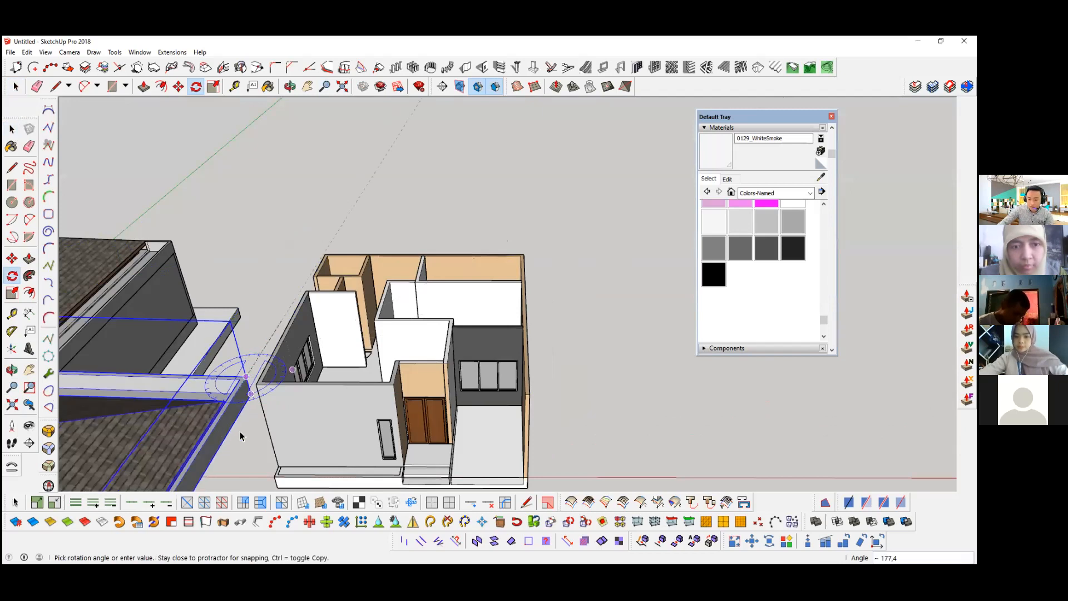
{"action": "key", "text": "space"}
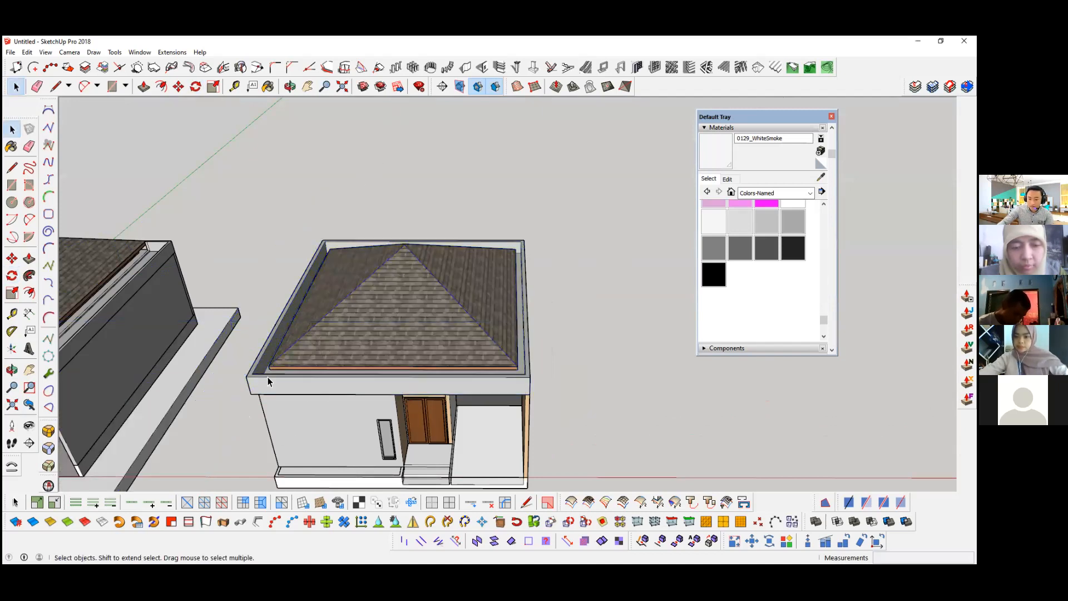
{"action": "middle_click_drag", "start_coordinate": [181, 424], "coordinate": [200, 434]}
{"action": "middle_click_drag", "start_coordinate": [243, 403], "coordinate": [238, 406]}
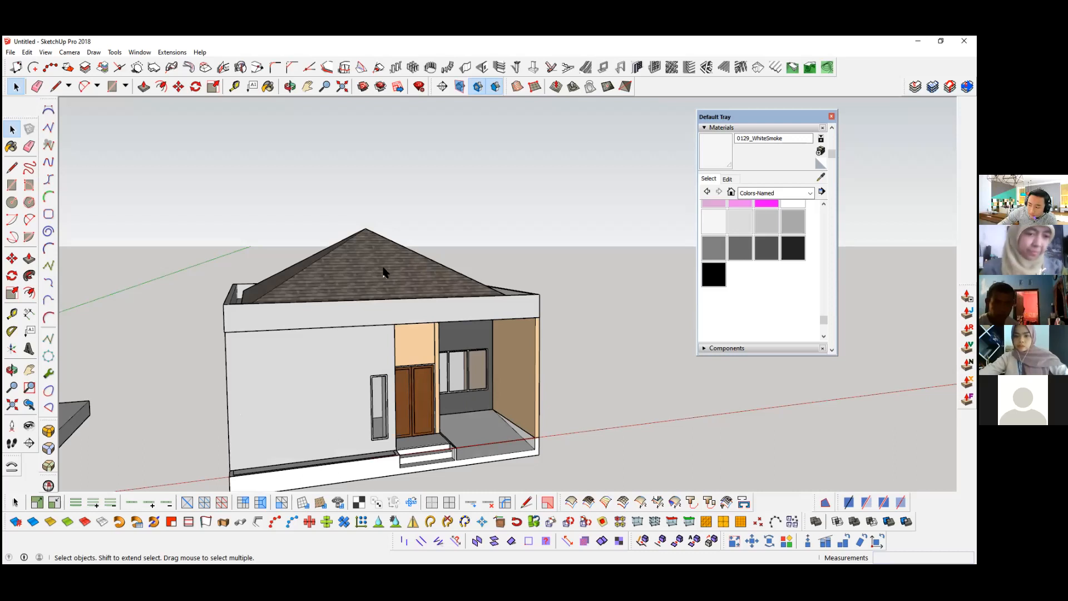
{"action": "mouse_move", "coordinate": [294, 418]}
{"action": "middle_mouse_down"}
{"action": "mouse_move", "coordinate": [273, 407]}
{"action": "mouse_move", "coordinate": [354, 441]}
{"action": "mouse_move", "coordinate": [269, 431]}
{"action": "mouse_move", "coordinate": [302, 426]}
{"action": "middle_mouse_up"}
{"action": "scroll", "coordinate": [245, 408], "scroll_direction": "down", "scroll_amount": 3}
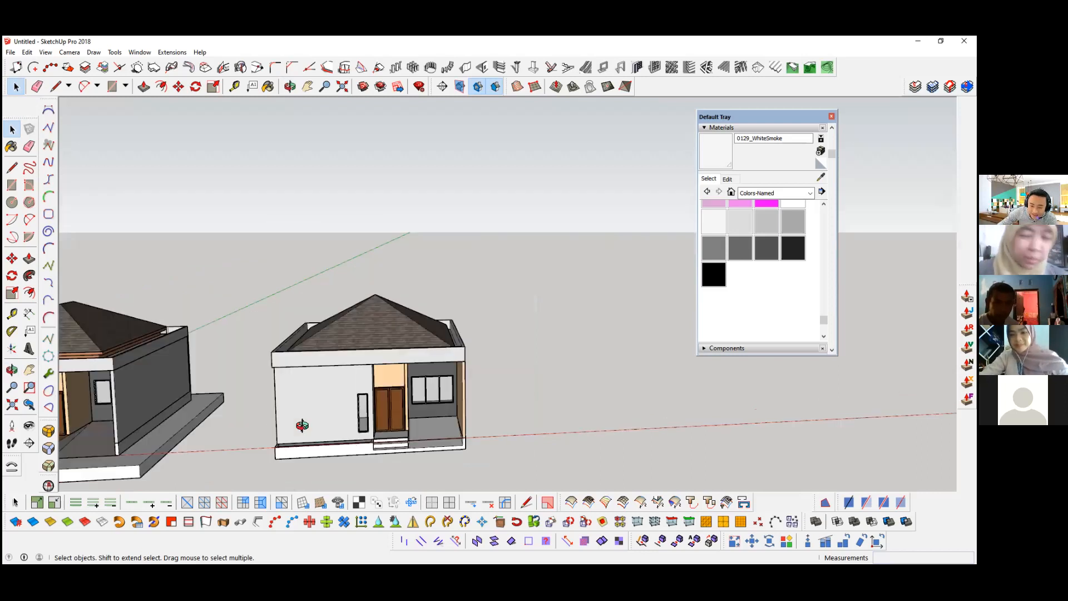
{"action": "scroll", "coordinate": [326, 426], "scroll_direction": "up", "scroll_amount": 5}
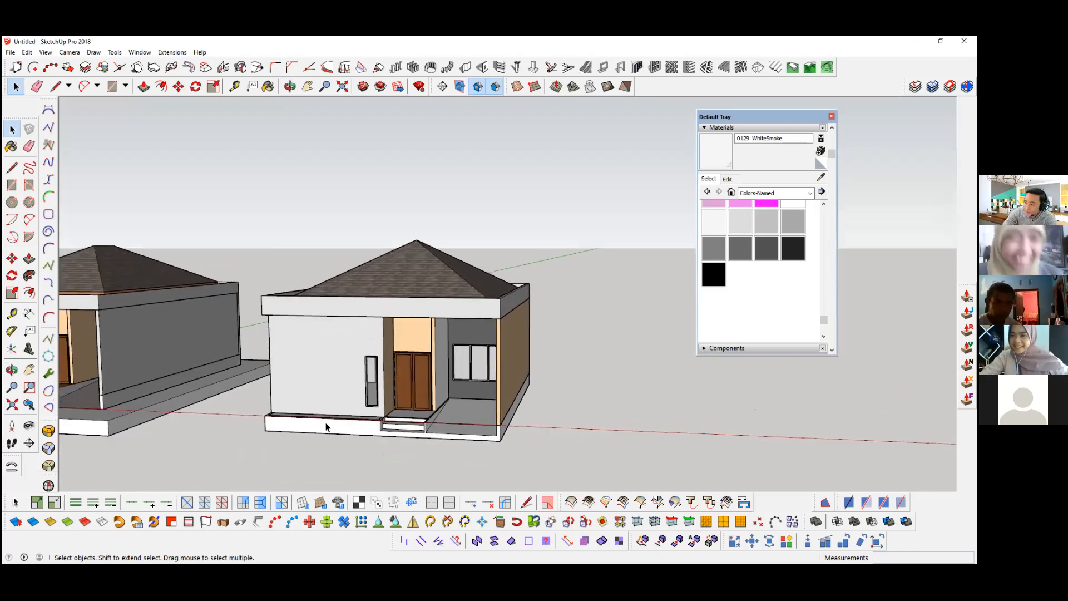
{"action": "scroll", "coordinate": [326, 426], "scroll_direction": "up", "scroll_amount": 2}
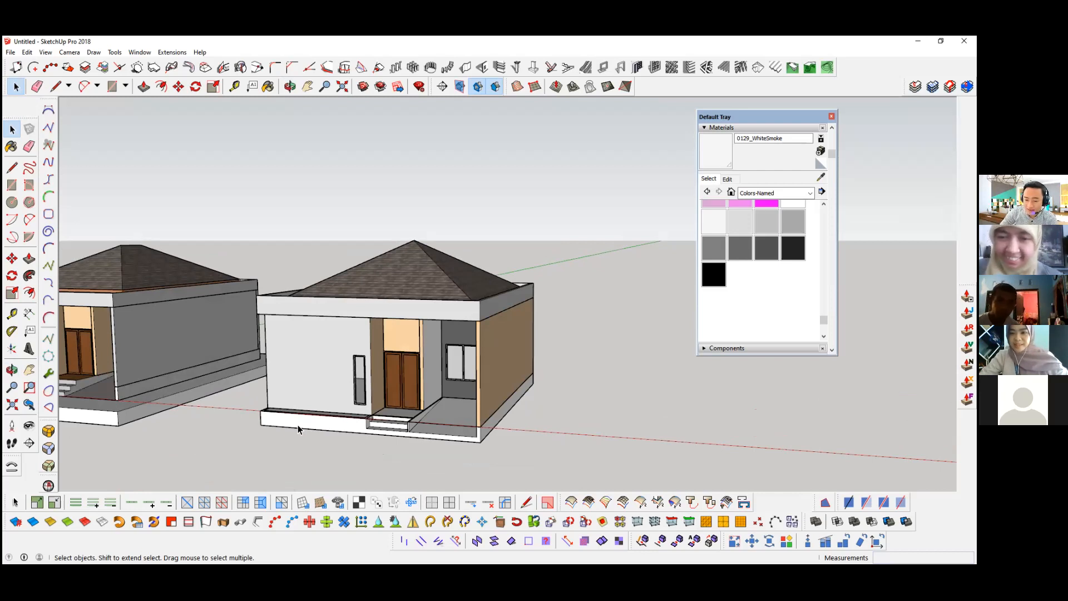
{"action": "middle_click_drag", "start_coordinate": [262, 352], "coordinate": [362, 435]}
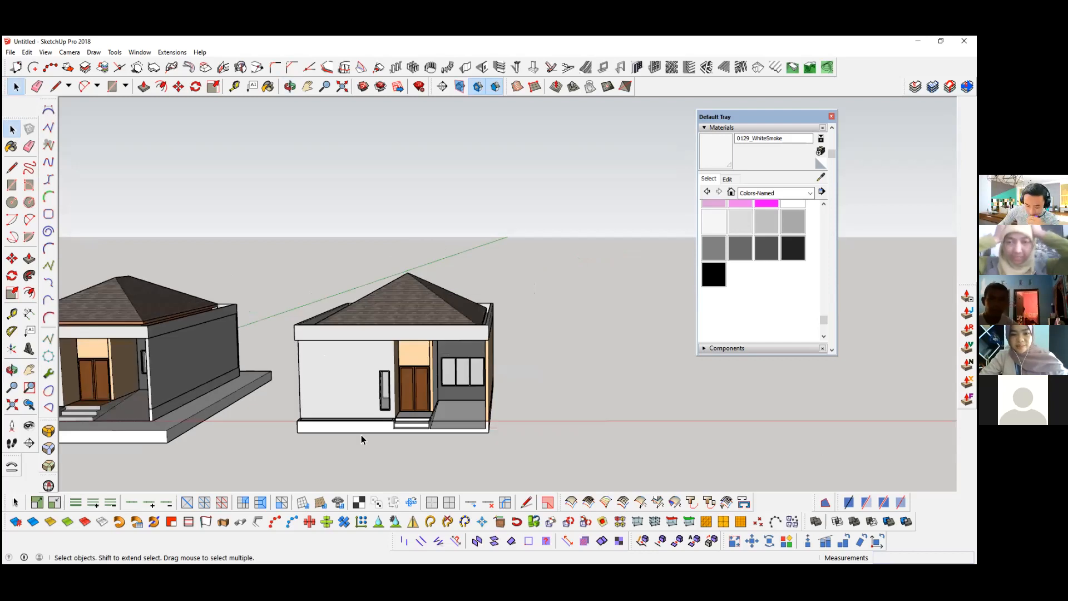
{"action": "scroll", "coordinate": [391, 432], "scroll_direction": "up", "scroll_amount": 3}
{"action": "middle_click_drag", "start_coordinate": [255, 413], "coordinate": [282, 417]}
{"action": "middle_click_drag", "start_coordinate": [246, 349], "coordinate": [245, 349]}
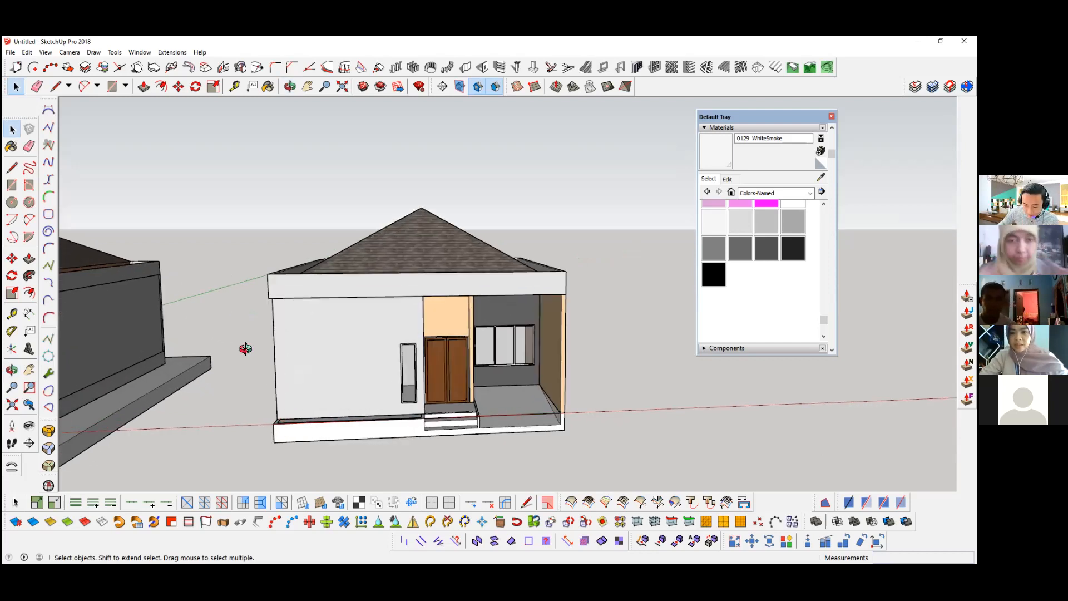
{"action": "middle_click_drag", "start_coordinate": [307, 407], "coordinate": [353, 399]}
{"action": "scroll", "coordinate": [353, 399], "scroll_direction": "down", "scroll_amount": 2}
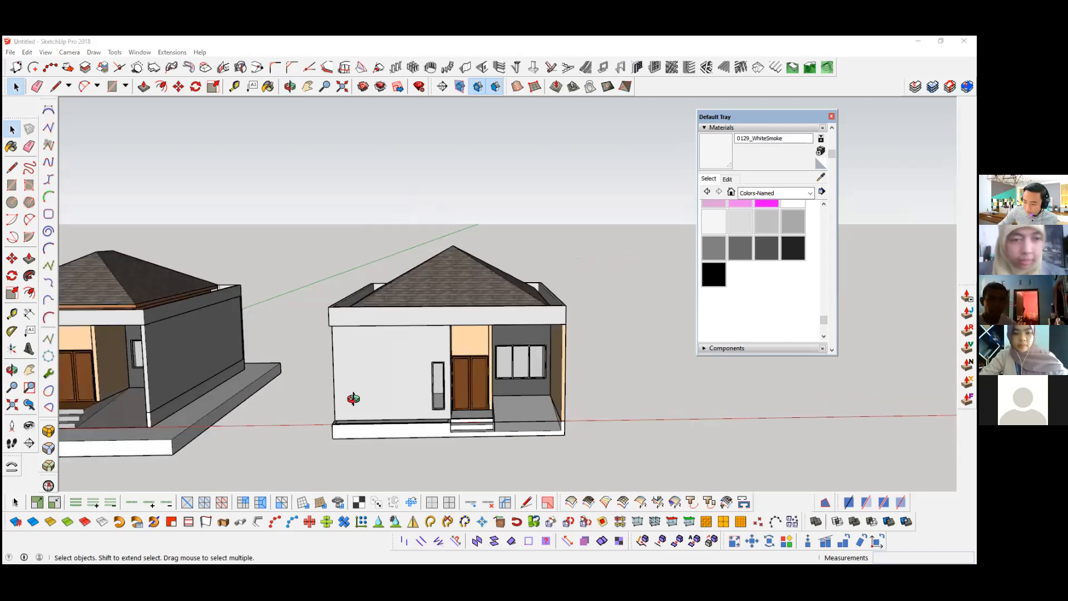
{"action": "scroll", "coordinate": [403, 405], "scroll_direction": "up", "scroll_amount": 3}
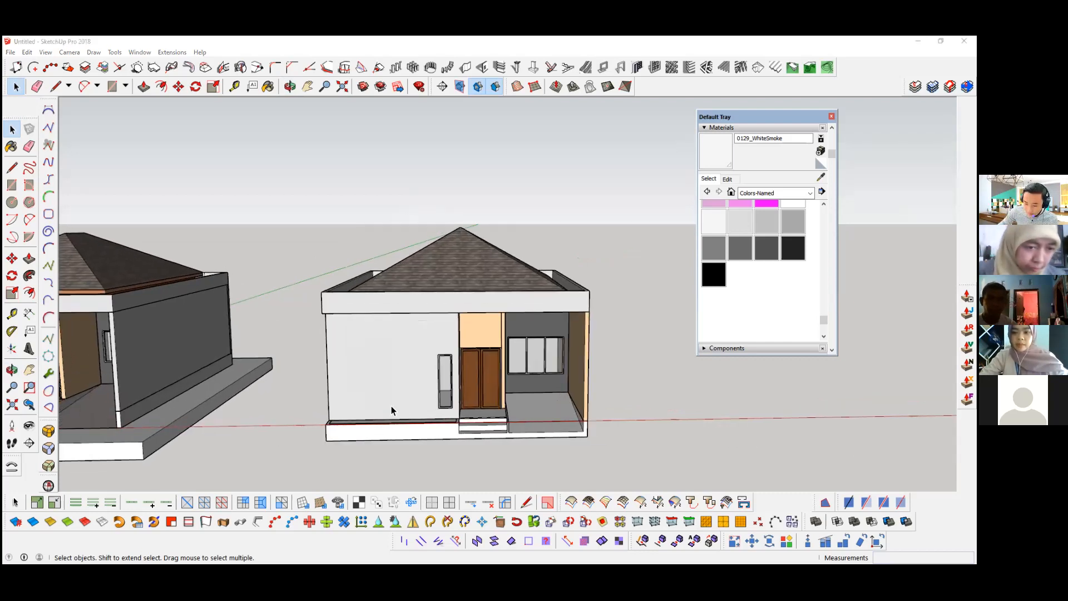
{"action": "scroll", "coordinate": [418, 406], "scroll_direction": "up", "scroll_amount": 3}
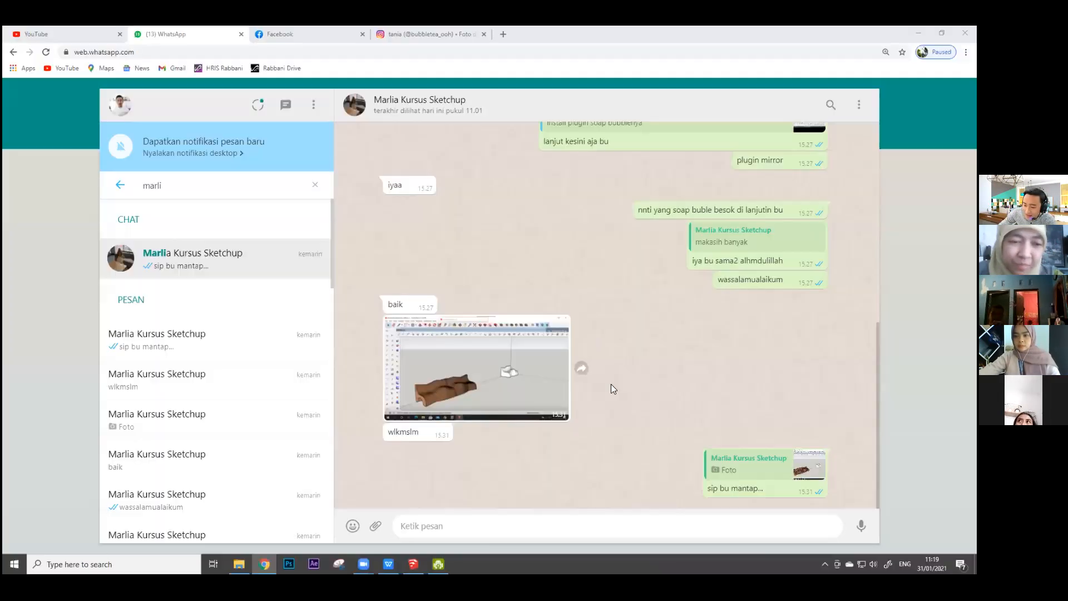
Step: In WhatsApp Web, look back through the course student's chat to the 23/1/2021 messages about holes in the parametric chair model
{"action": "scroll", "coordinate": [624, 385], "scroll_direction": "up", "scroll_amount": 10}
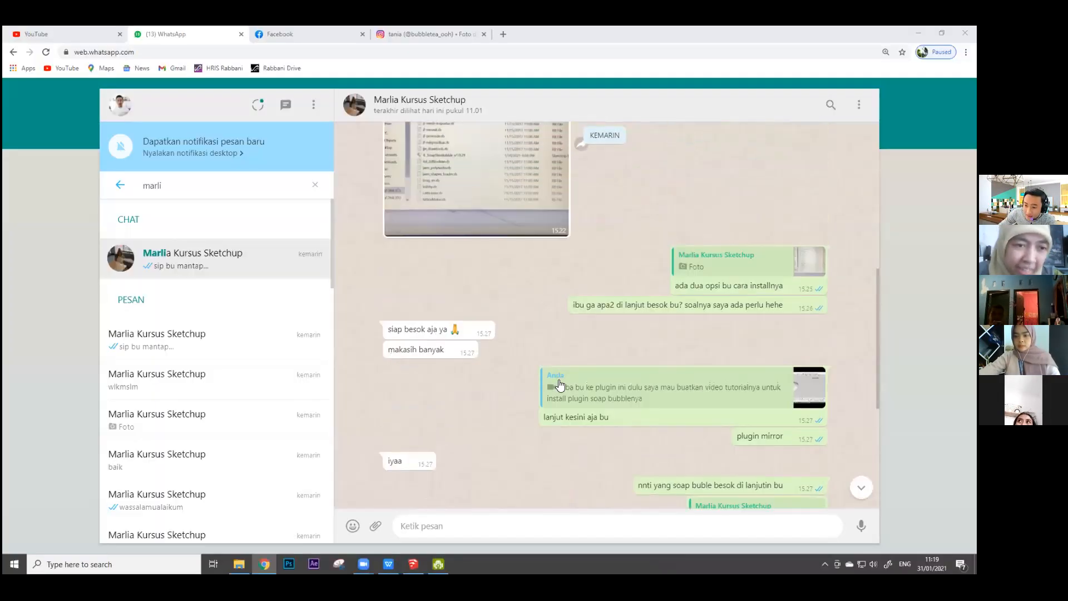
{"action": "scroll", "coordinate": [576, 389], "scroll_direction": "up", "scroll_amount": 6}
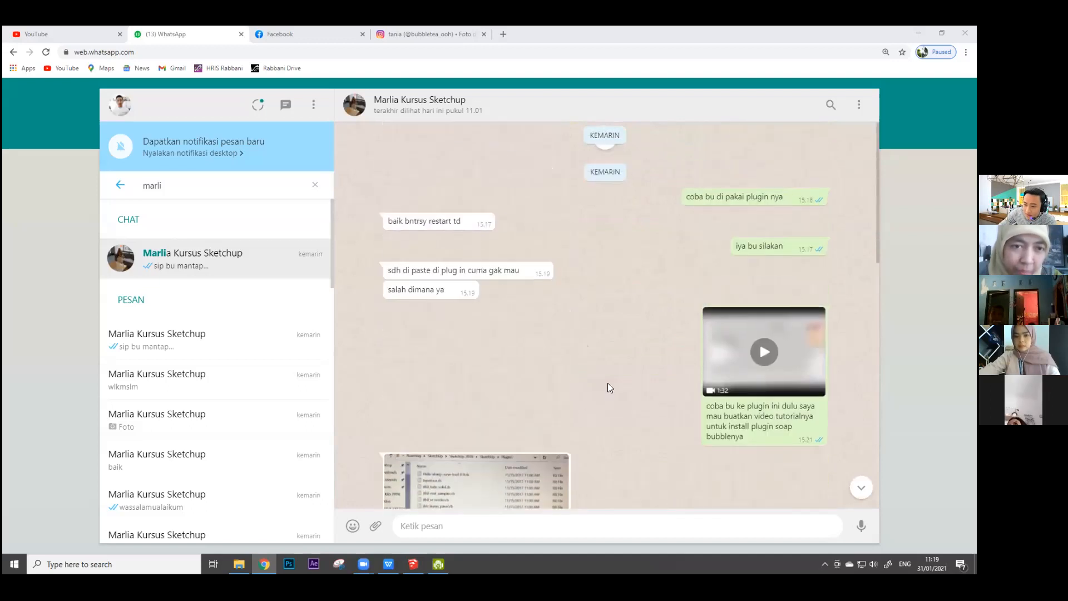
{"action": "scroll", "coordinate": [544, 300], "scroll_direction": "up", "scroll_amount": 15}
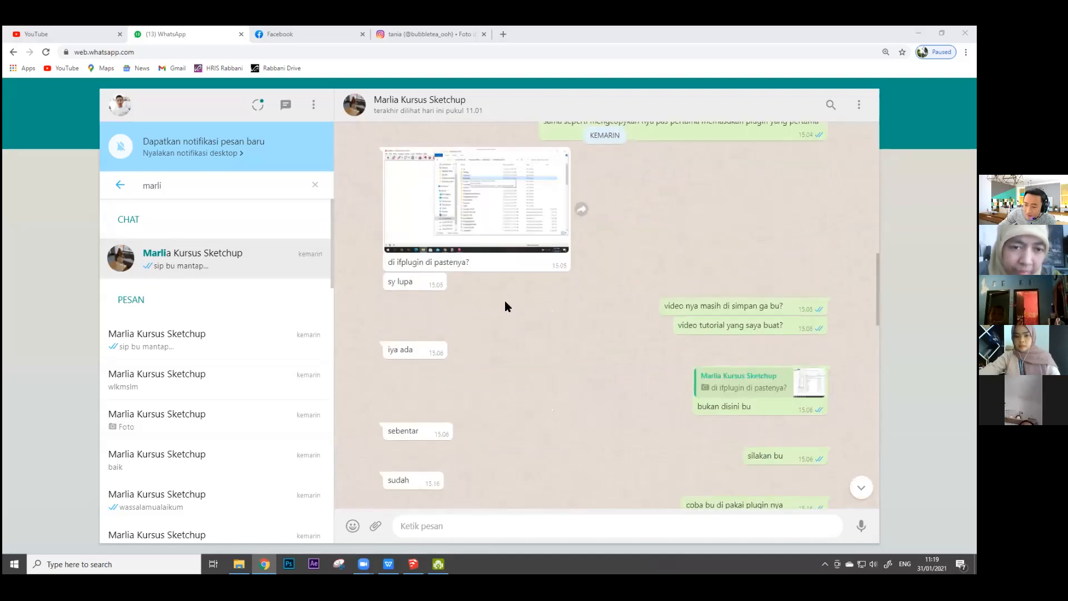
{"action": "scroll", "coordinate": [505, 302], "scroll_direction": "up", "scroll_amount": 15}
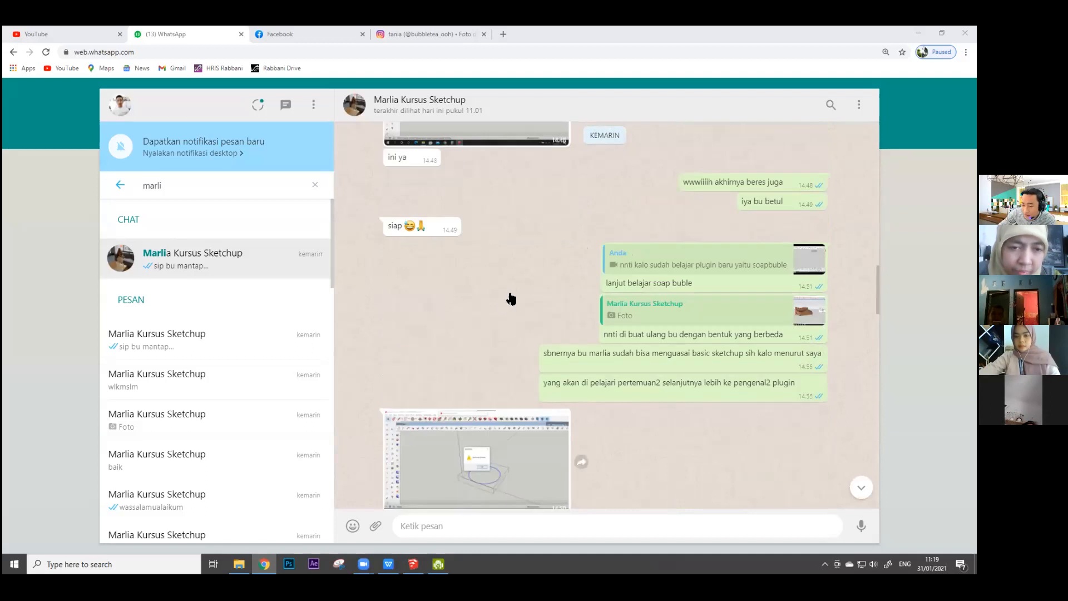
{"action": "scroll", "coordinate": [517, 310], "scroll_direction": "up", "scroll_amount": 15}
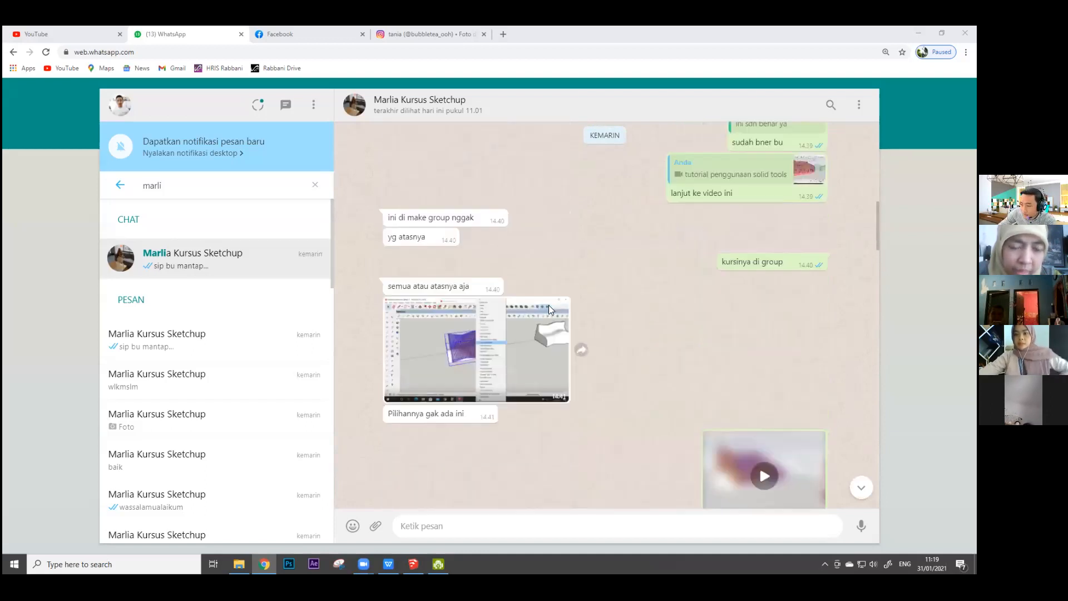
{"action": "scroll", "coordinate": [557, 307], "scroll_direction": "up", "scroll_amount": 15}
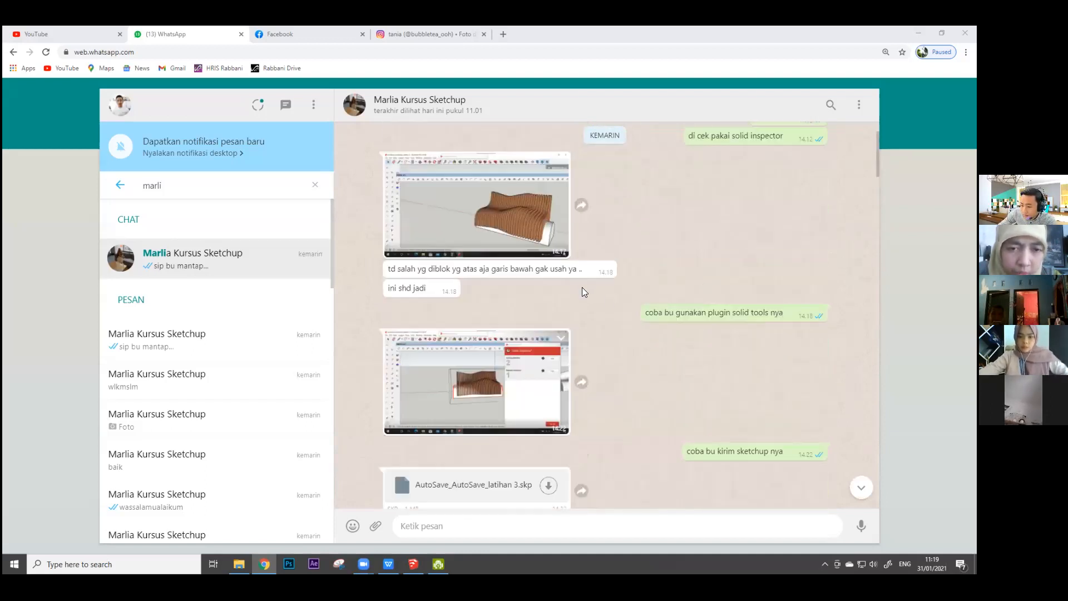
{"action": "scroll", "coordinate": [612, 278], "scroll_direction": "up", "scroll_amount": 15}
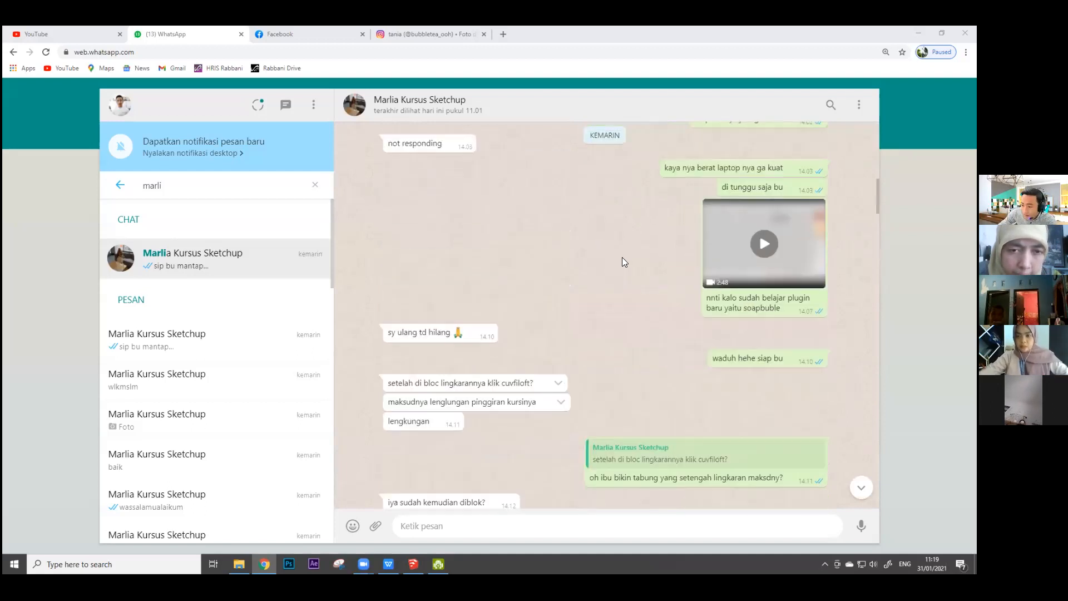
{"action": "scroll", "coordinate": [612, 255], "scroll_direction": "up", "scroll_amount": 15}
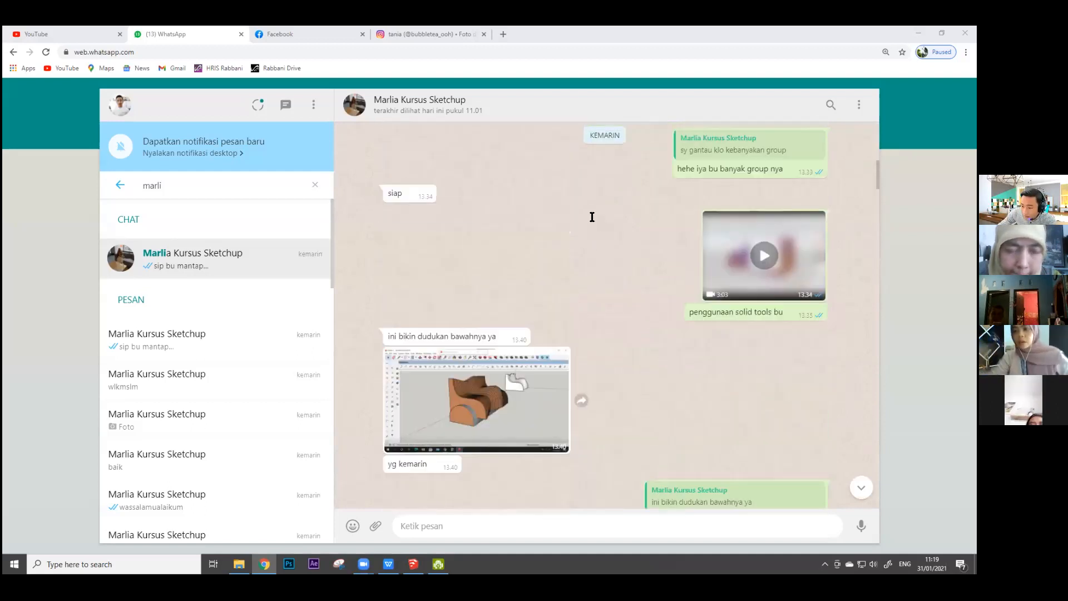
{"action": "scroll", "coordinate": [597, 253], "scroll_direction": "up", "scroll_amount": 5}
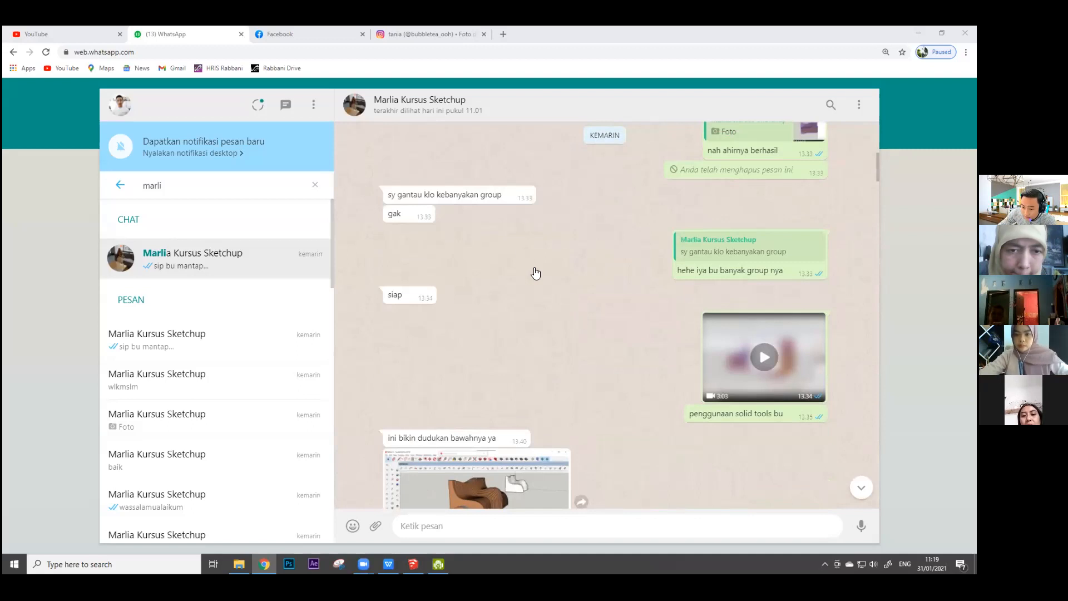
{"action": "scroll", "coordinate": [609, 298], "scroll_direction": "up", "scroll_amount": 5}
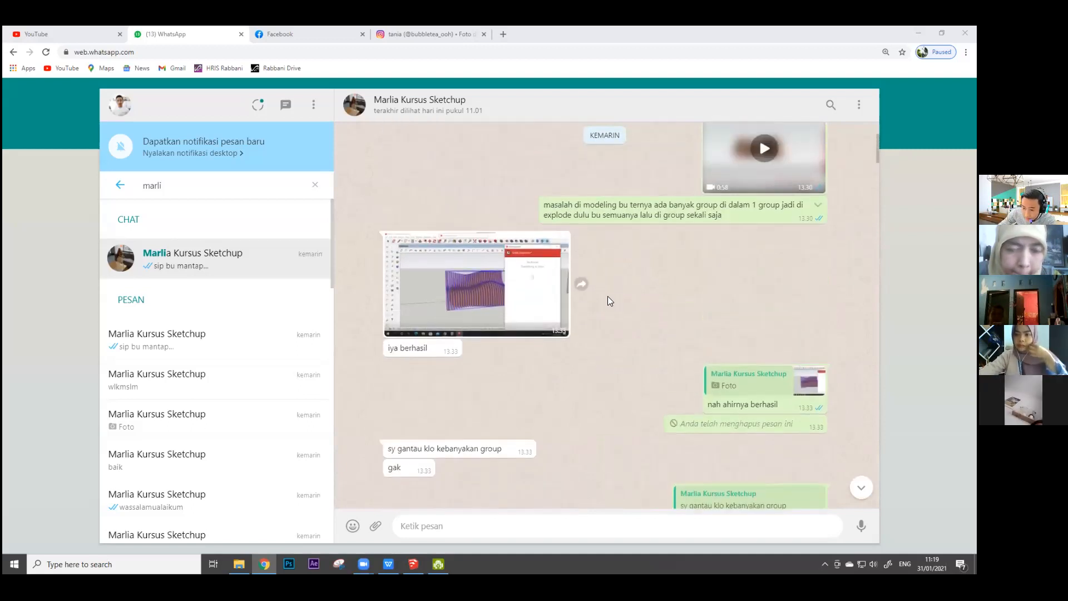
{"action": "scroll", "coordinate": [602, 270], "scroll_direction": "up", "scroll_amount": 10}
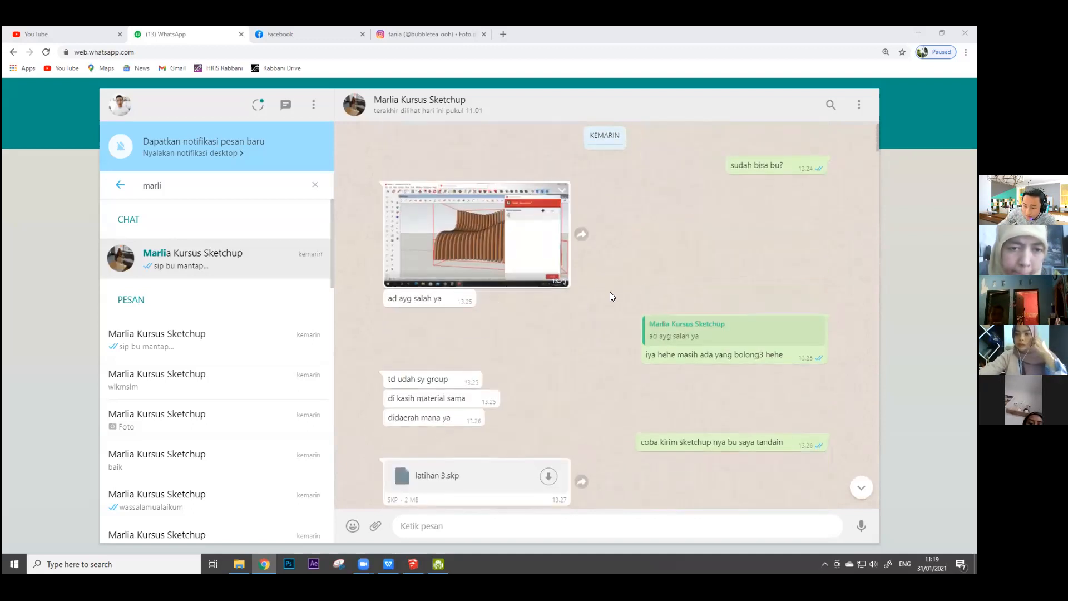
{"action": "scroll", "coordinate": [602, 294], "scroll_direction": "up", "scroll_amount": 5}
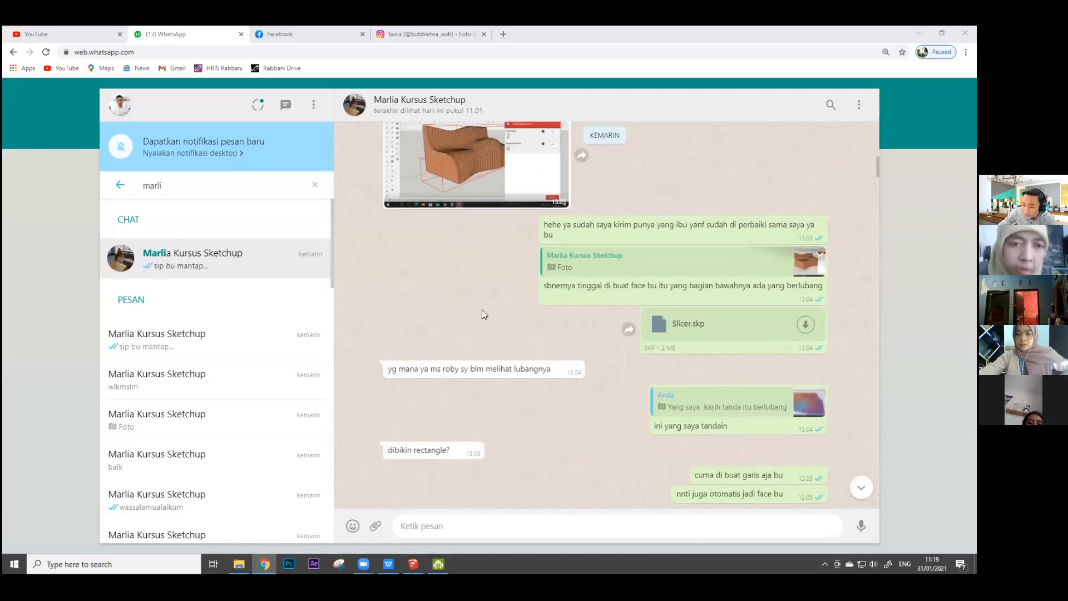
{"action": "scroll", "coordinate": [500, 364], "scroll_direction": "up", "scroll_amount": 2}
{"action": "scroll", "coordinate": [506, 337], "scroll_direction": "up", "scroll_amount": 5}
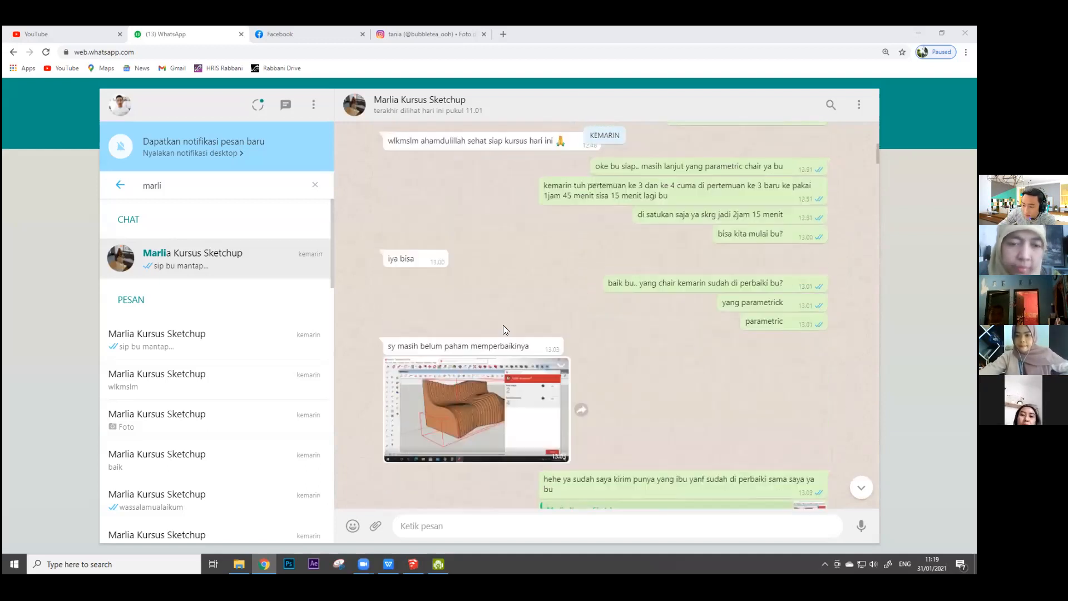
{"action": "scroll", "coordinate": [500, 320], "scroll_direction": "up", "scroll_amount": 5}
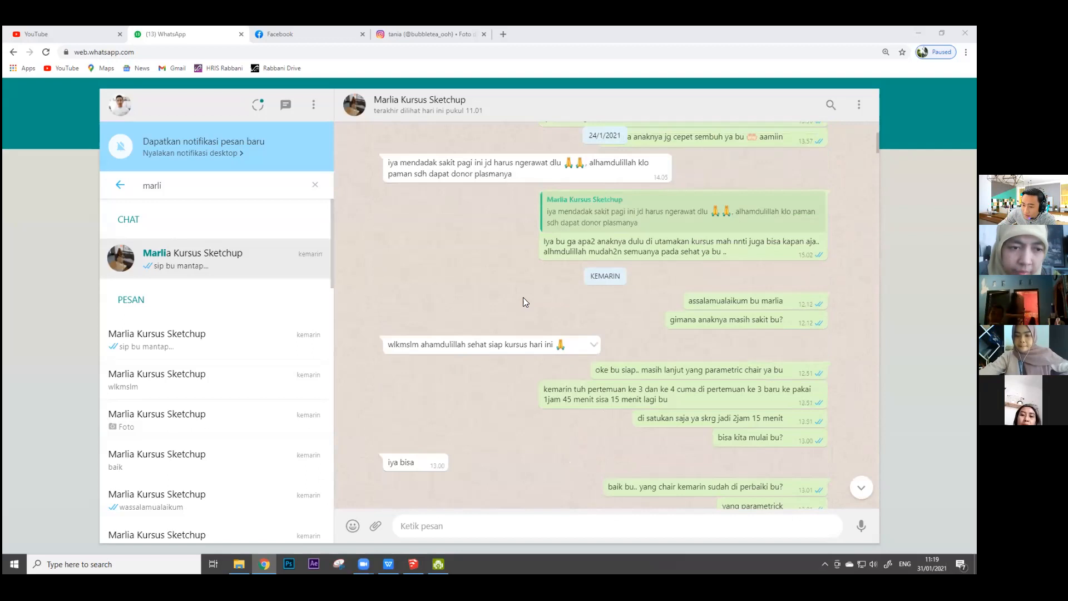
{"action": "scroll", "coordinate": [517, 290], "scroll_direction": "up", "scroll_amount": 10}
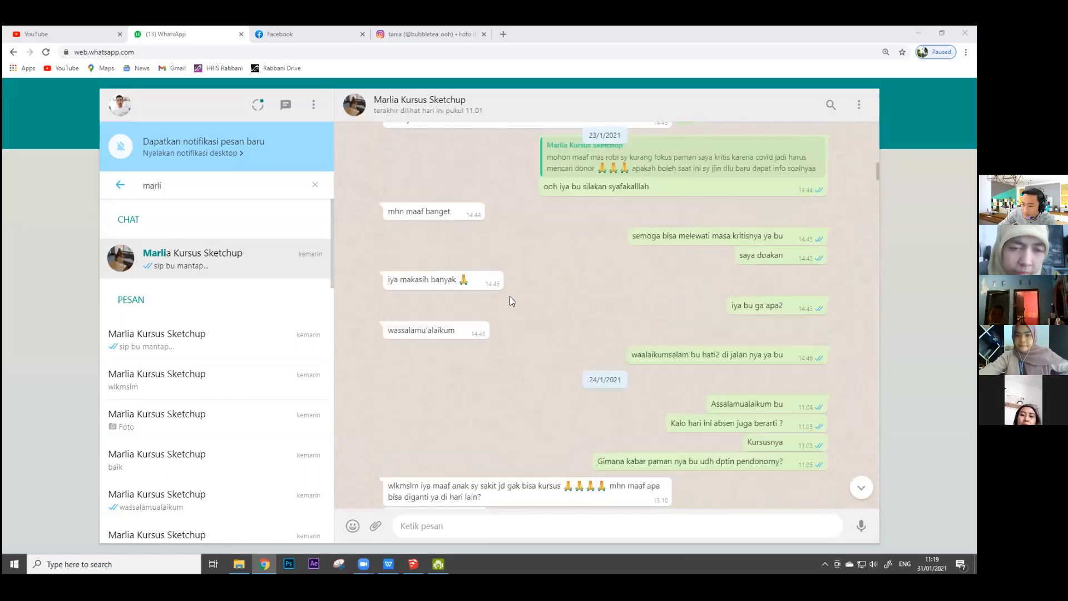
{"action": "scroll", "coordinate": [612, 326], "scroll_direction": "up", "scroll_amount": 3}
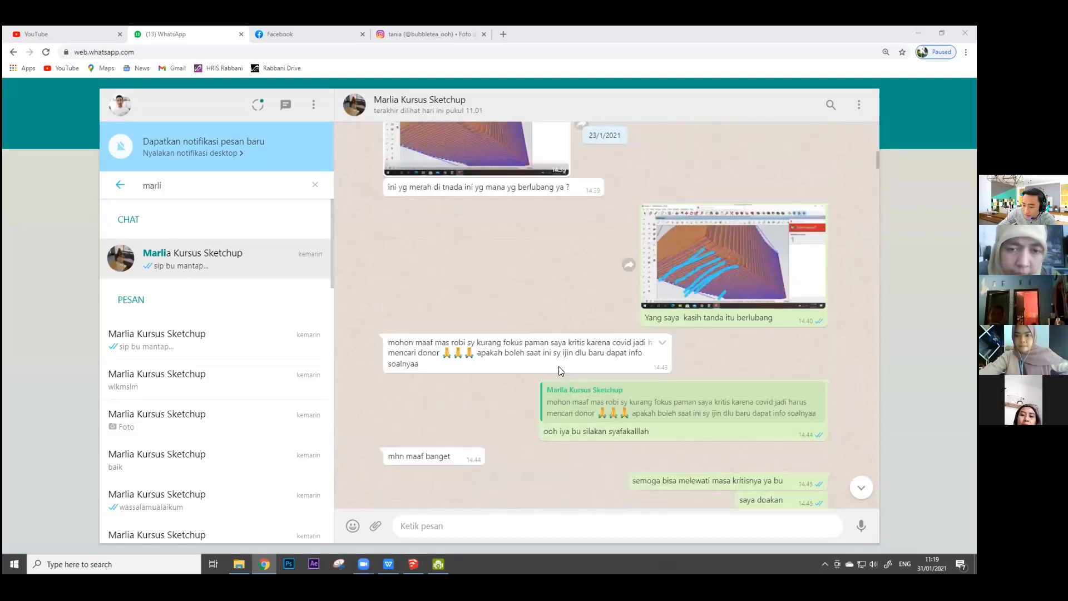
{"action": "scroll", "coordinate": [697, 385], "scroll_direction": "up", "scroll_amount": 4}
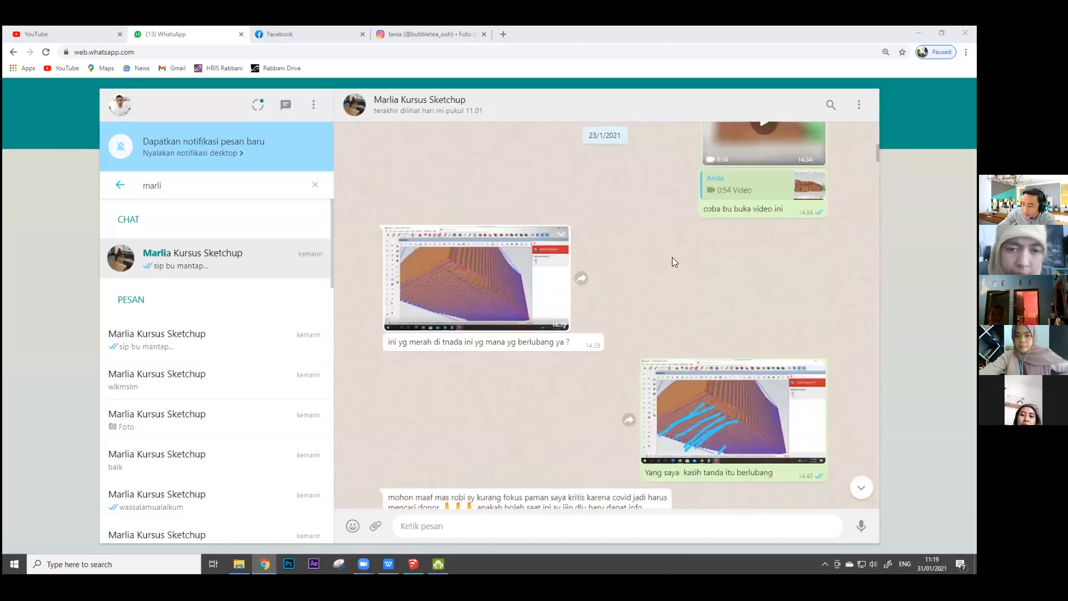
{"action": "scroll", "coordinate": [612, 239], "scroll_direction": "up", "scroll_amount": 2}
{"action": "scroll", "coordinate": [740, 289], "scroll_direction": "down", "scroll_amount": 4}
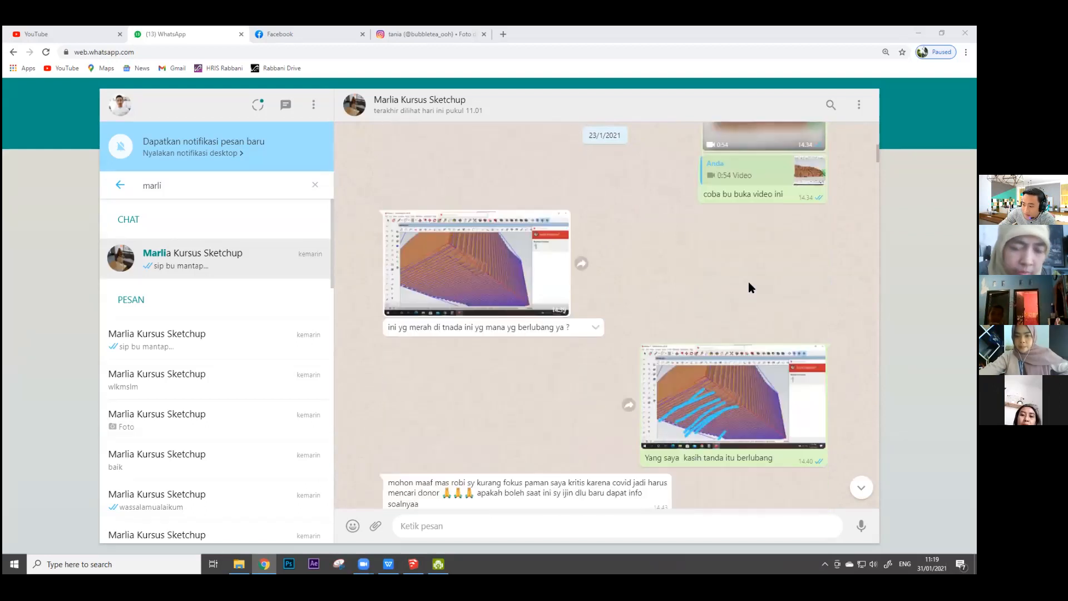
Step: Play the 0:54 video of the slatted chair model sent on 23/1/2021, then close it
{"action": "scroll", "coordinate": [749, 284], "scroll_direction": "up", "scroll_amount": 2}
{"action": "left_click", "coordinate": [752, 199]}
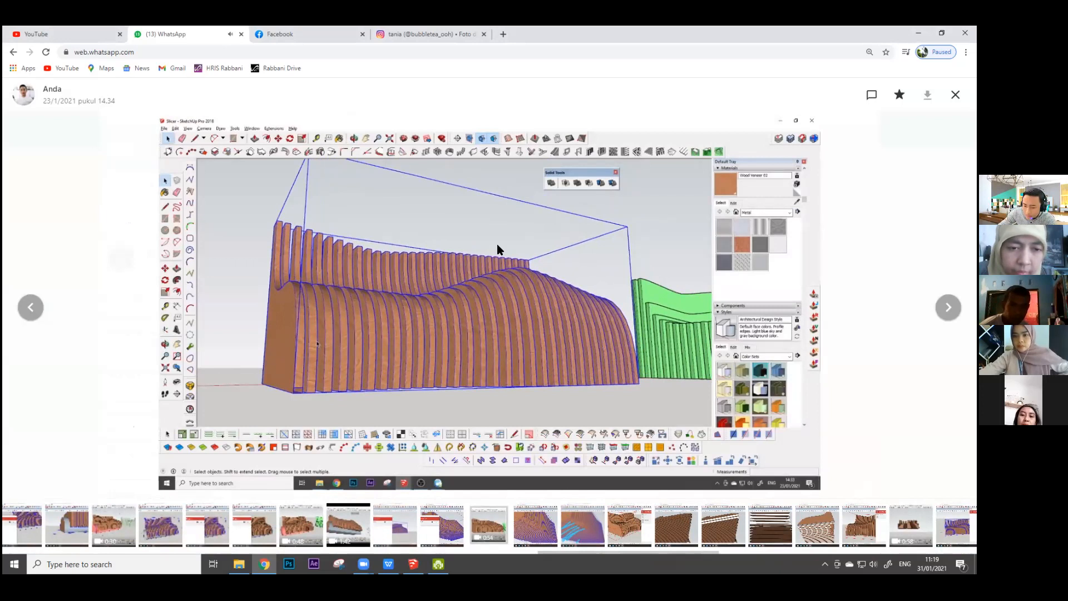
{"action": "mouse_move", "coordinate": [318, 478]}
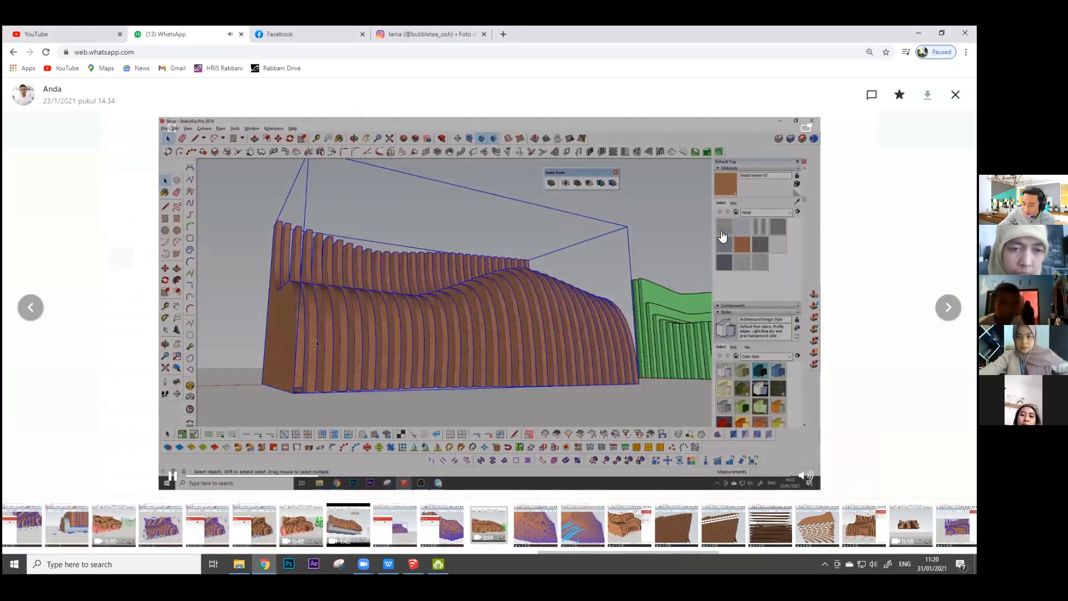
{"action": "key", "text": "Escape"}
{"action": "scroll", "coordinate": [366, 437], "scroll_direction": "down", "scroll_amount": 2}
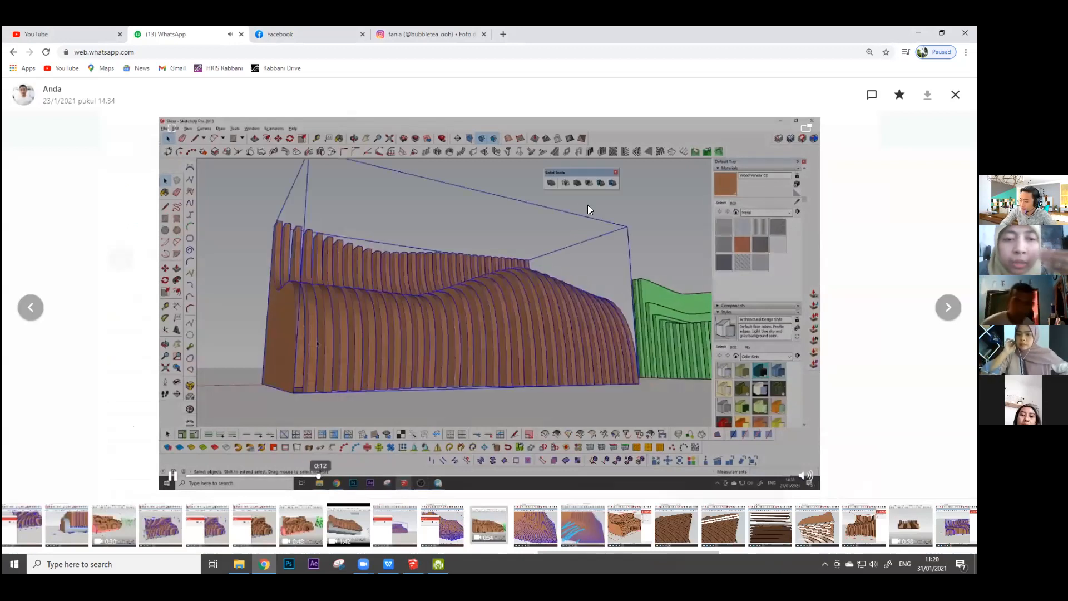
{"action": "key", "text": "Escape"}
Step: Review the 23/1/2021 Solid Inspector screenshots and the marked-up holes around the video, continuing to the 24/1/2021 messages
{"action": "scroll", "coordinate": [616, 312], "scroll_direction": "down", "scroll_amount": 1}
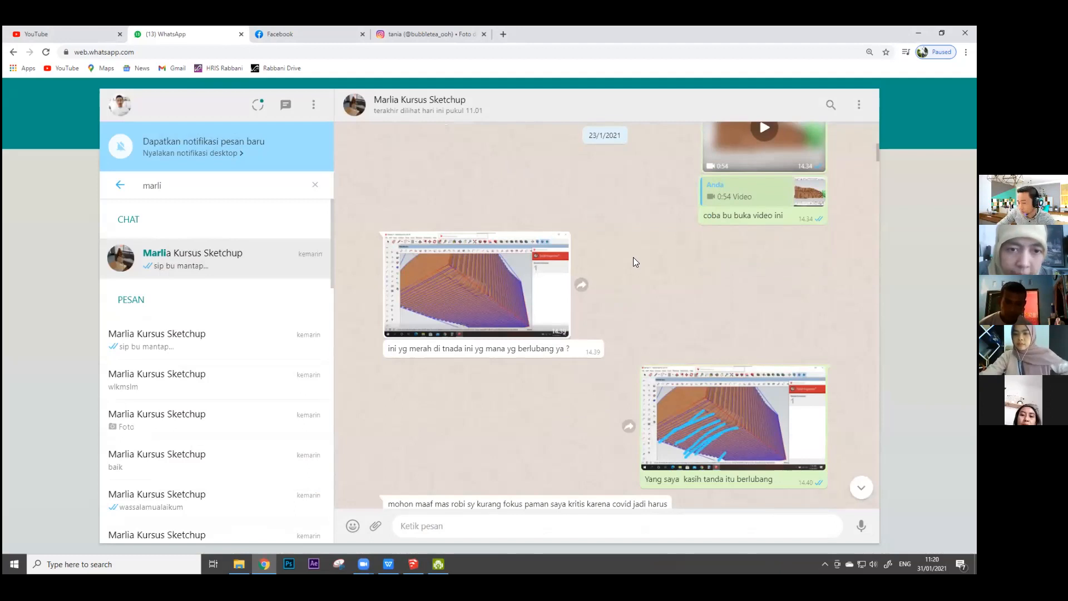
{"action": "scroll", "coordinate": [623, 285], "scroll_direction": "up", "scroll_amount": 5}
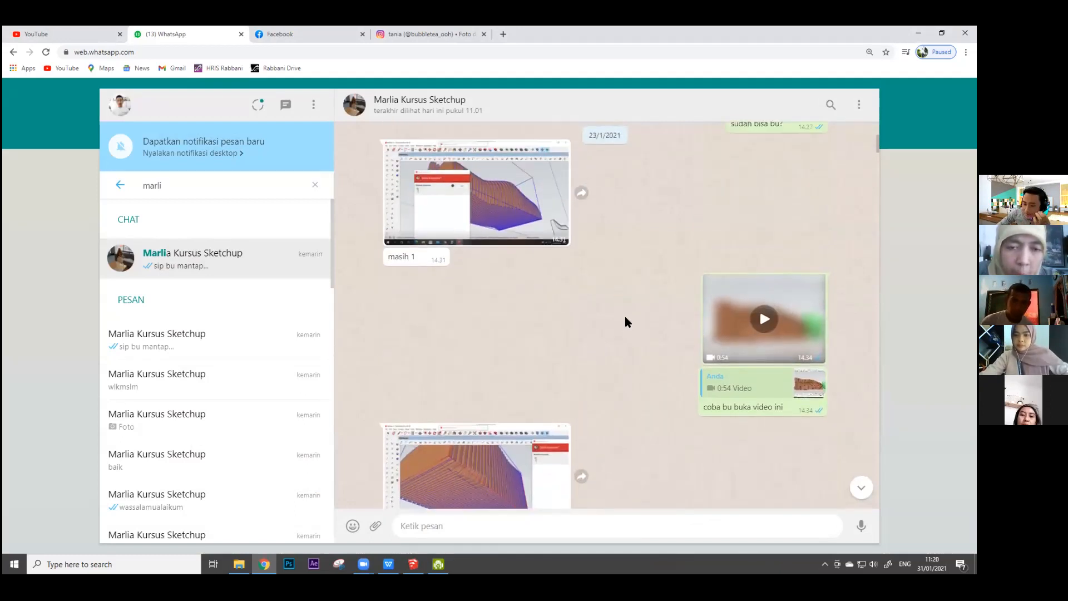
{"action": "scroll", "coordinate": [513, 331], "scroll_direction": "up", "scroll_amount": 2}
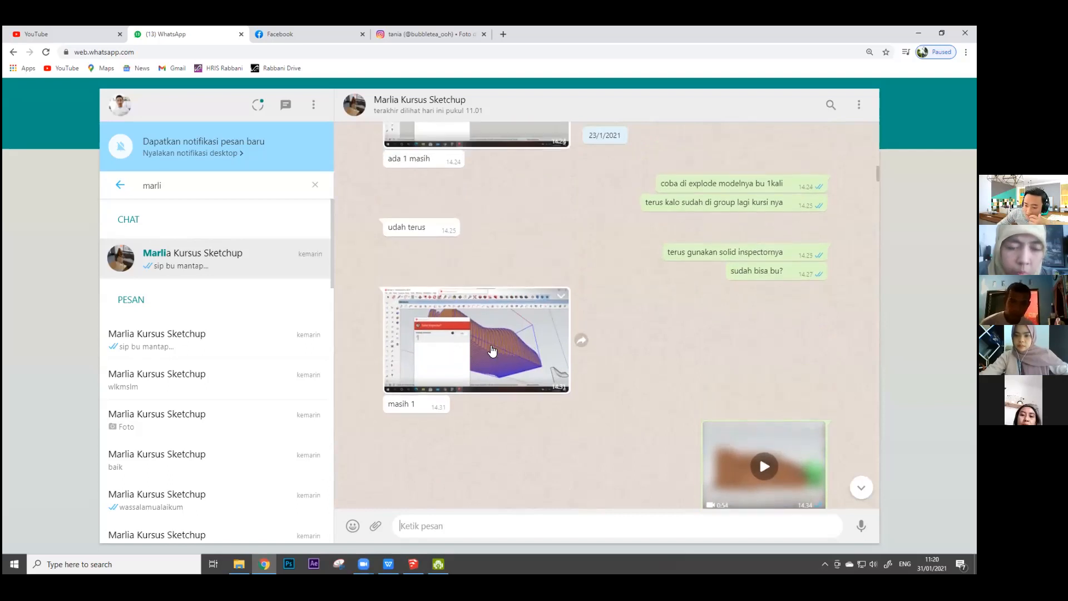
{"action": "scroll", "coordinate": [510, 350], "scroll_direction": "up", "scroll_amount": 2}
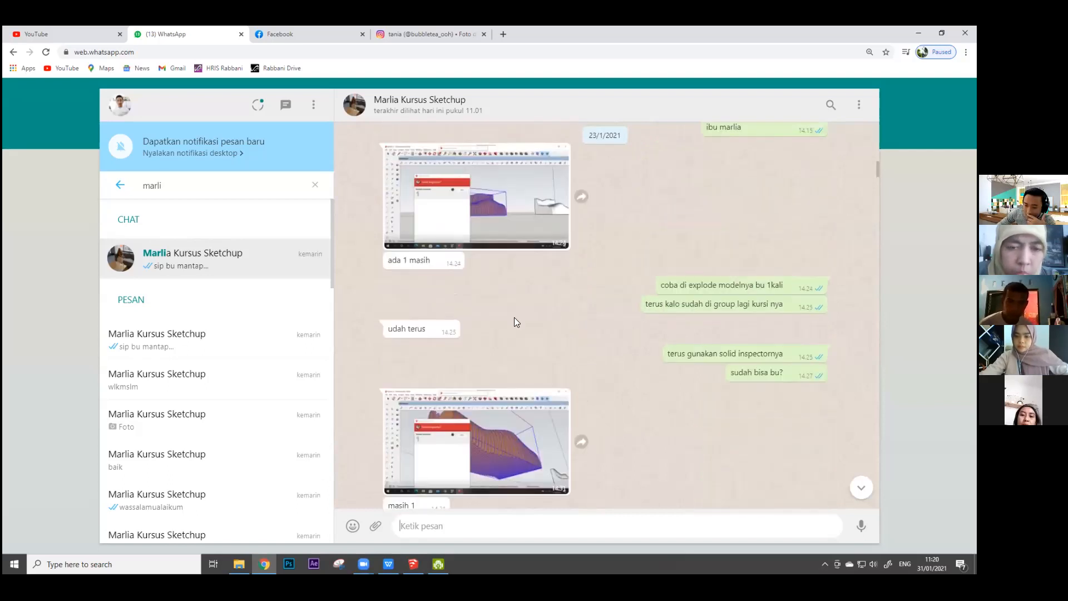
{"action": "scroll", "coordinate": [511, 255], "scroll_direction": "down", "scroll_amount": 2}
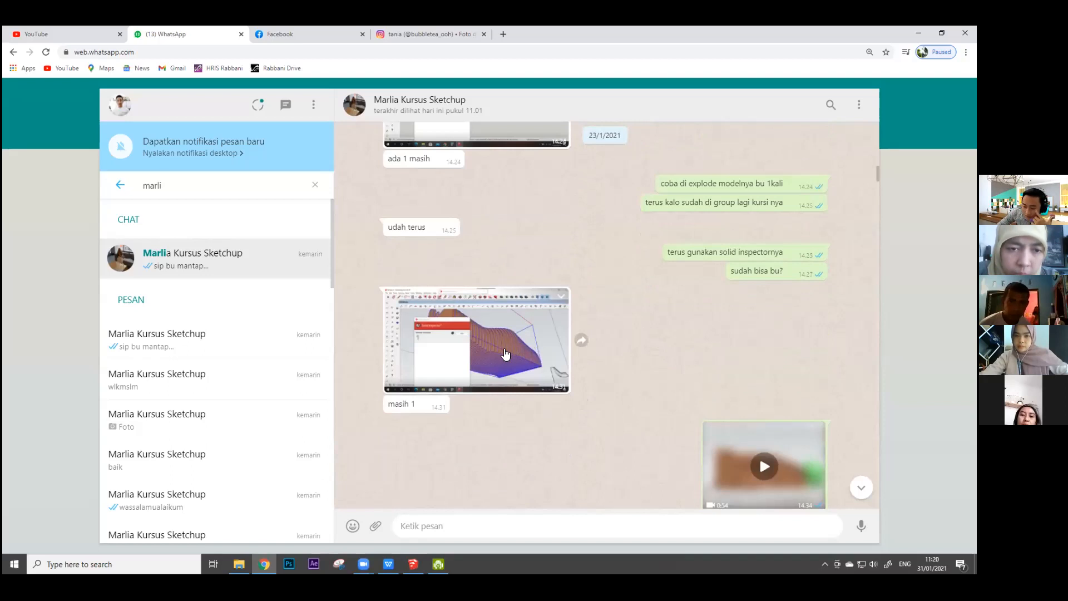
{"action": "scroll", "coordinate": [707, 362], "scroll_direction": "down", "scroll_amount": 2}
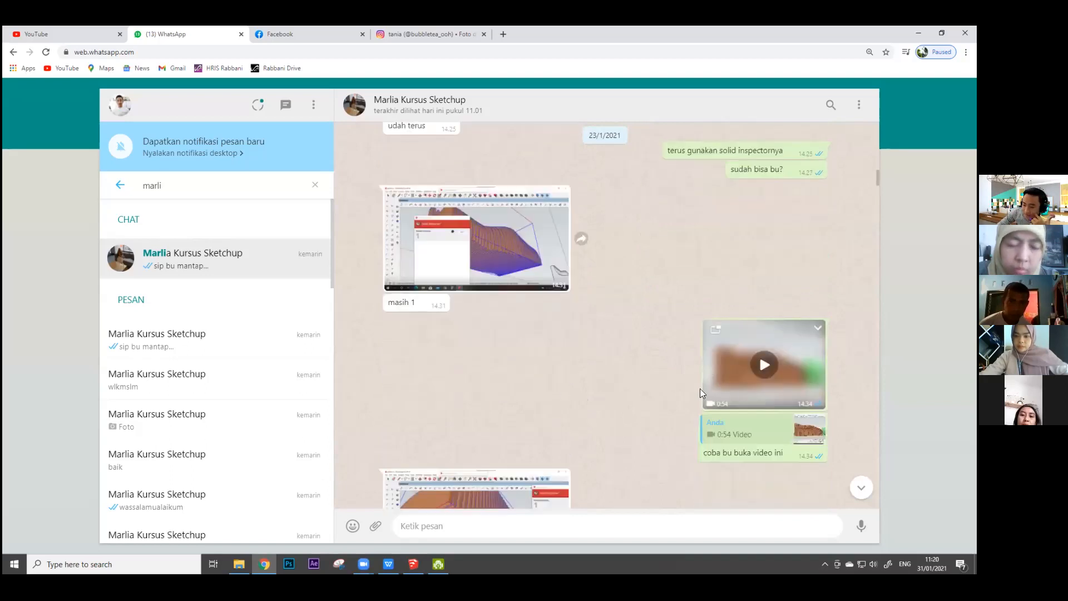
{"action": "scroll", "coordinate": [768, 334], "scroll_direction": "down", "scroll_amount": 2}
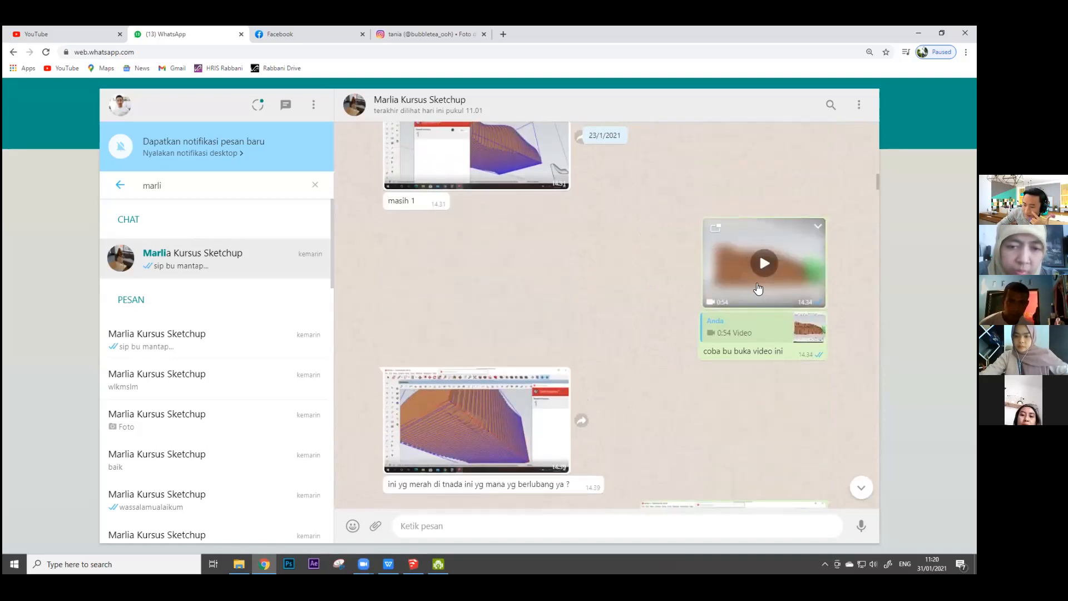
{"action": "scroll", "coordinate": [477, 294], "scroll_direction": "down", "scroll_amount": 2}
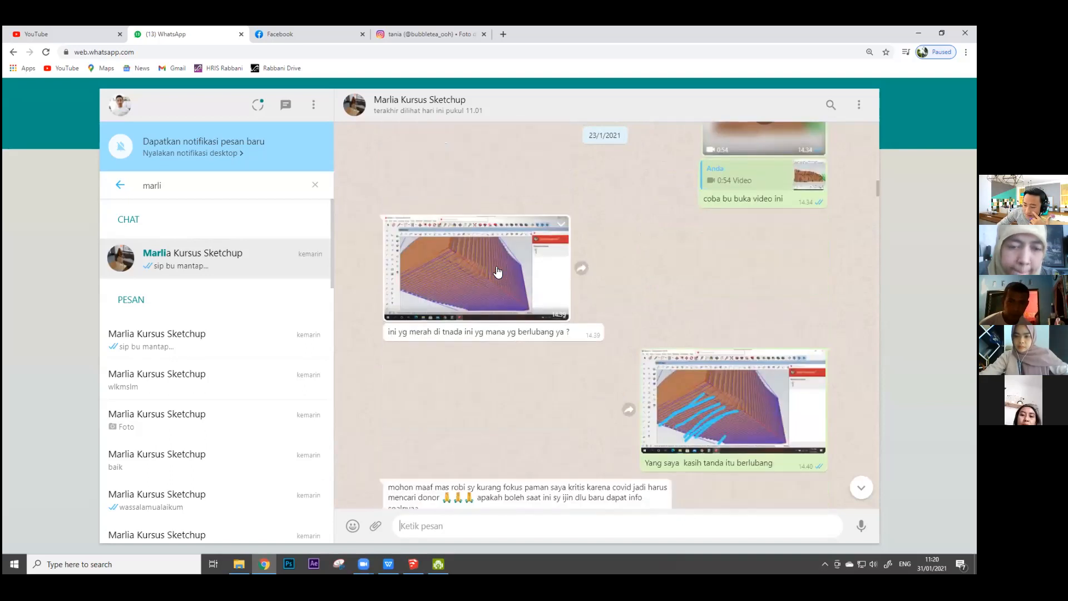
{"action": "scroll", "coordinate": [492, 201], "scroll_direction": "up", "scroll_amount": 1}
{"action": "scroll", "coordinate": [494, 287], "scroll_direction": "down", "scroll_amount": 4}
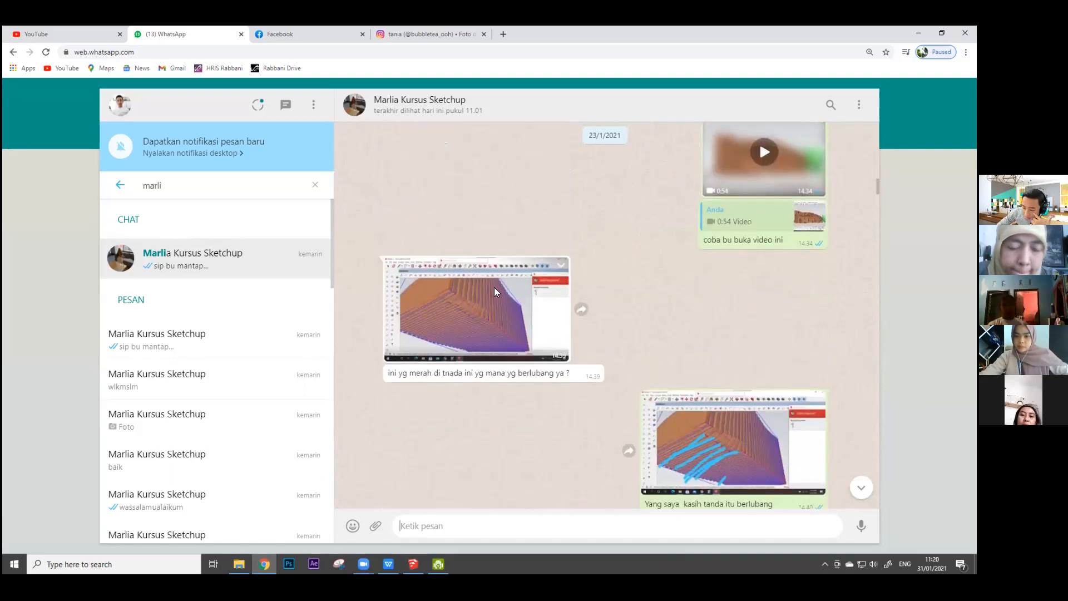
{"action": "scroll", "coordinate": [520, 269], "scroll_direction": "down", "scroll_amount": 15}
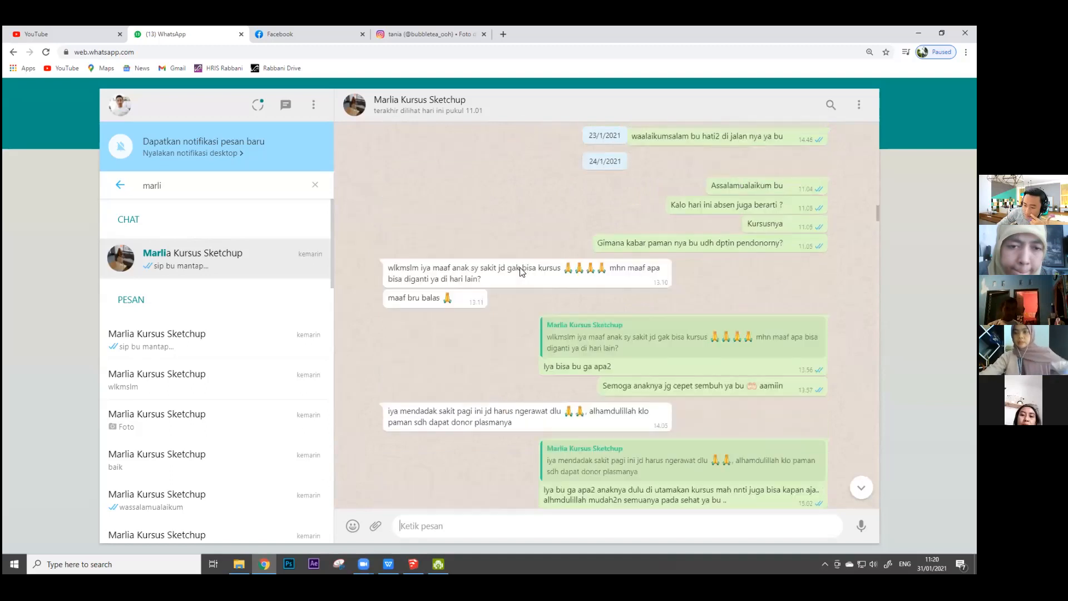
Step: Review the course chat from 24/1/2021 through yesterday's messages on chair holes, Solid Tools and Soap Bubble plugin installation, and return to the house in SketchUp
{"action": "scroll", "coordinate": [526, 276], "scroll_direction": "down", "scroll_amount": 10}
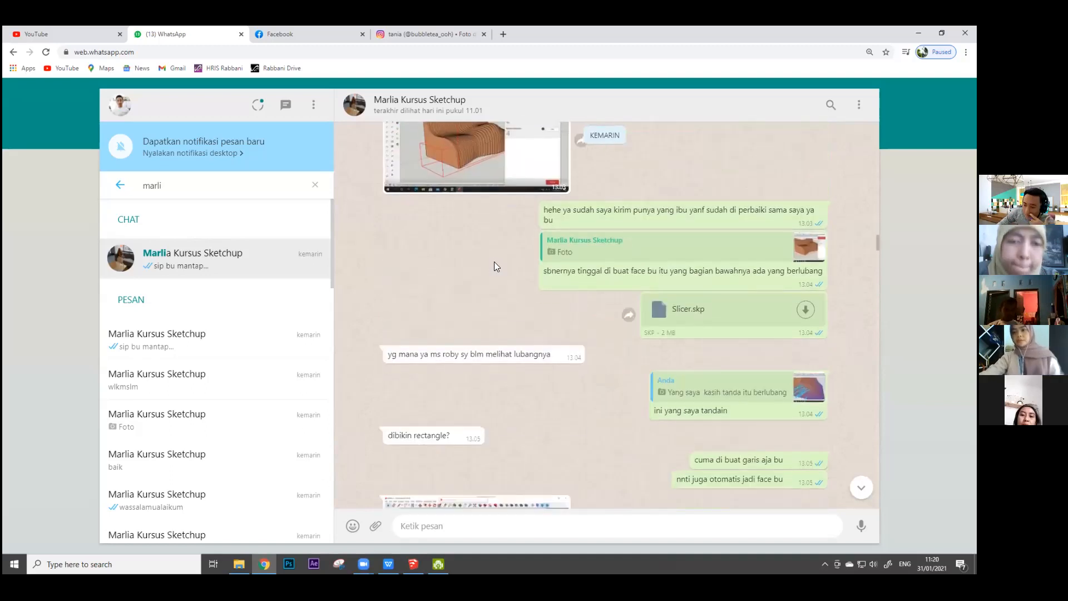
{"action": "scroll", "coordinate": [497, 281], "scroll_direction": "down", "scroll_amount": 7}
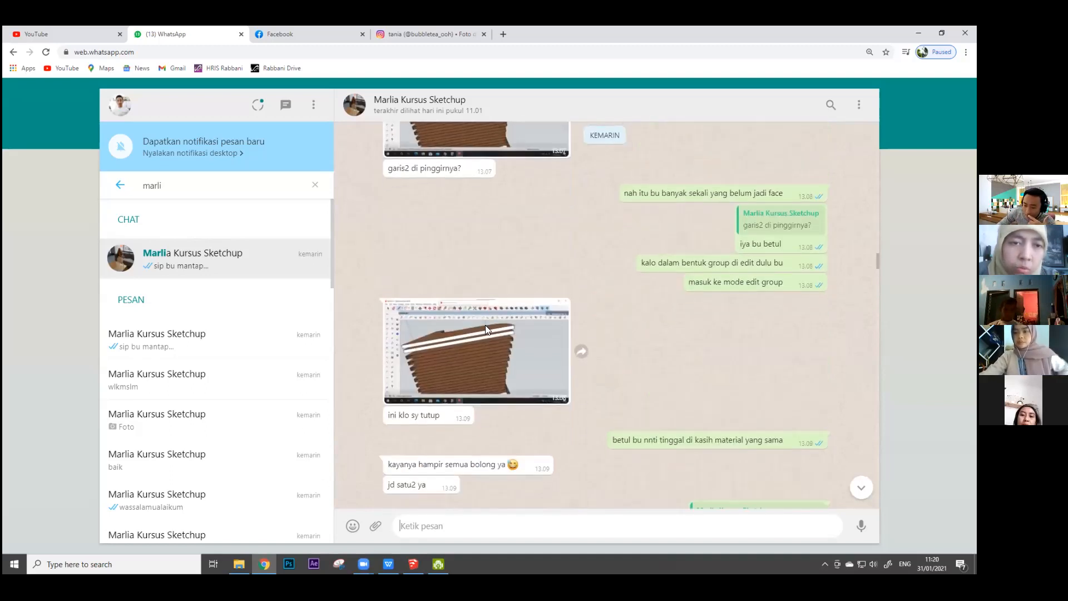
{"action": "scroll", "coordinate": [534, 420], "scroll_direction": "down", "scroll_amount": 12}
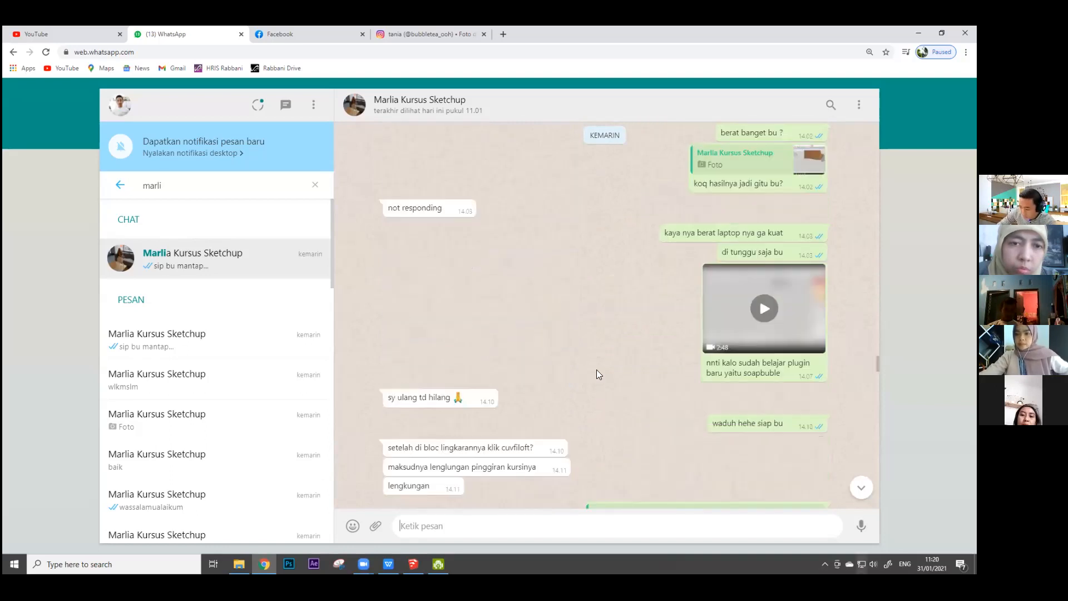
{"action": "scroll", "coordinate": [559, 362], "scroll_direction": "down", "scroll_amount": 6}
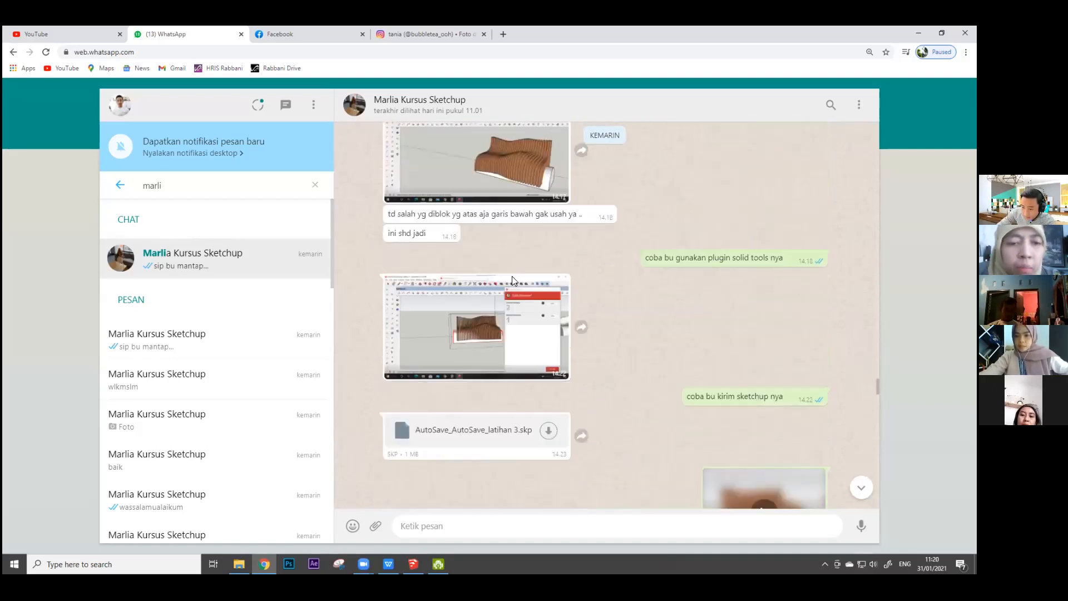
{"action": "scroll", "coordinate": [512, 282], "scroll_direction": "up", "scroll_amount": 2}
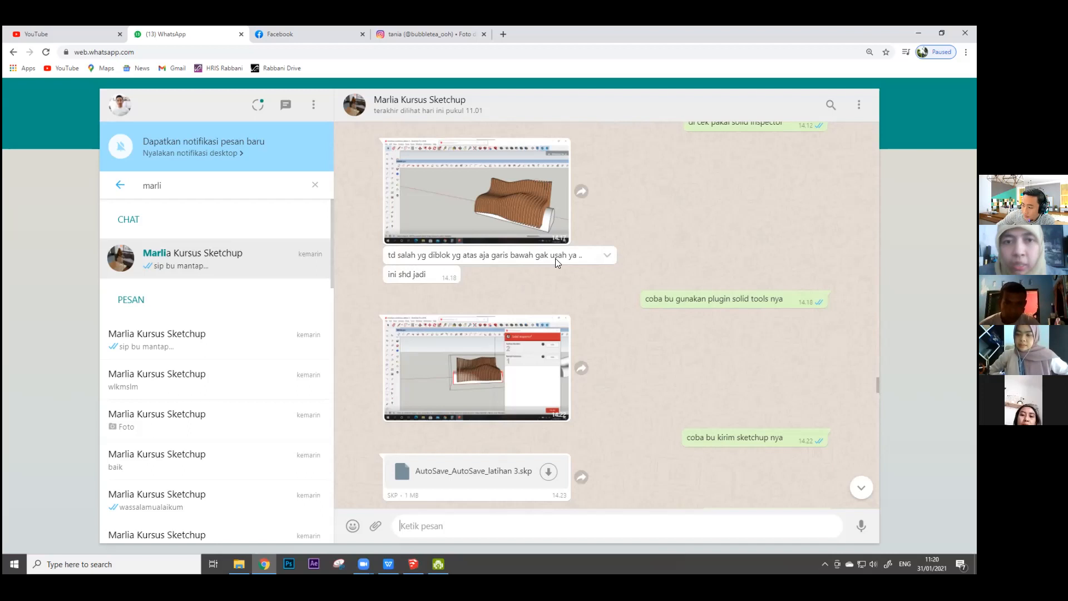
{"action": "scroll", "coordinate": [556, 260], "scroll_direction": "down", "scroll_amount": 3}
{"action": "scroll", "coordinate": [558, 266], "scroll_direction": "down", "scroll_amount": 15}
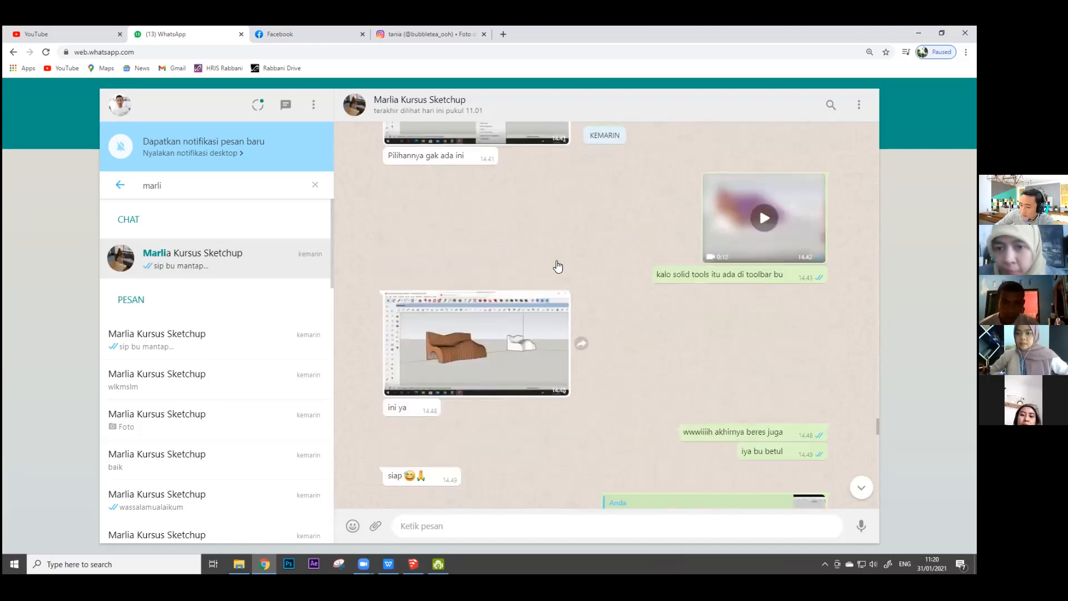
{"action": "scroll", "coordinate": [557, 260], "scroll_direction": "down", "scroll_amount": 15}
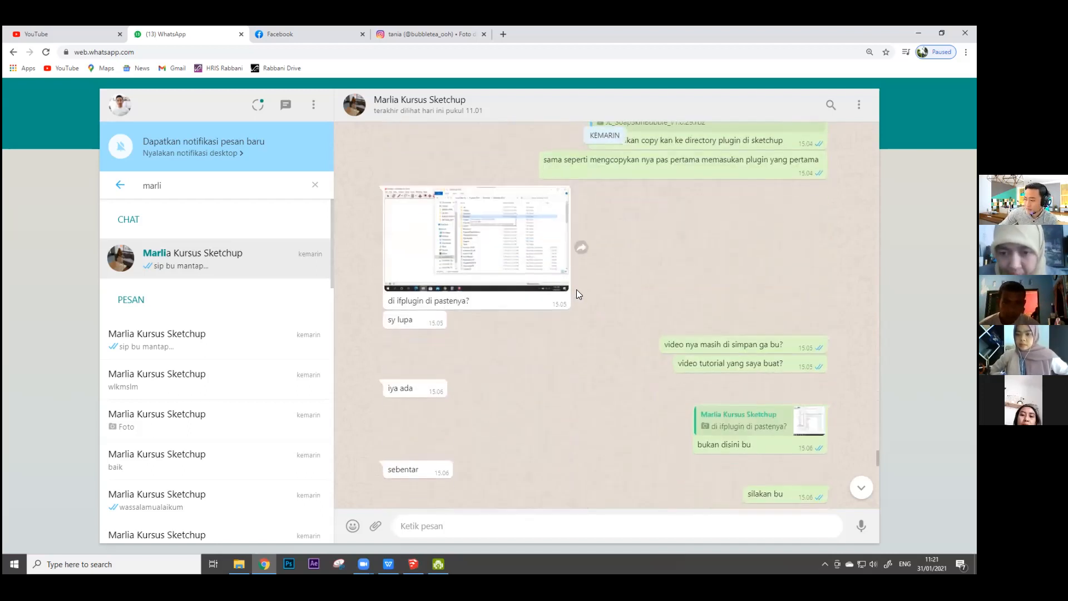
{"action": "scroll", "coordinate": [562, 284], "scroll_direction": "down", "scroll_amount": 7}
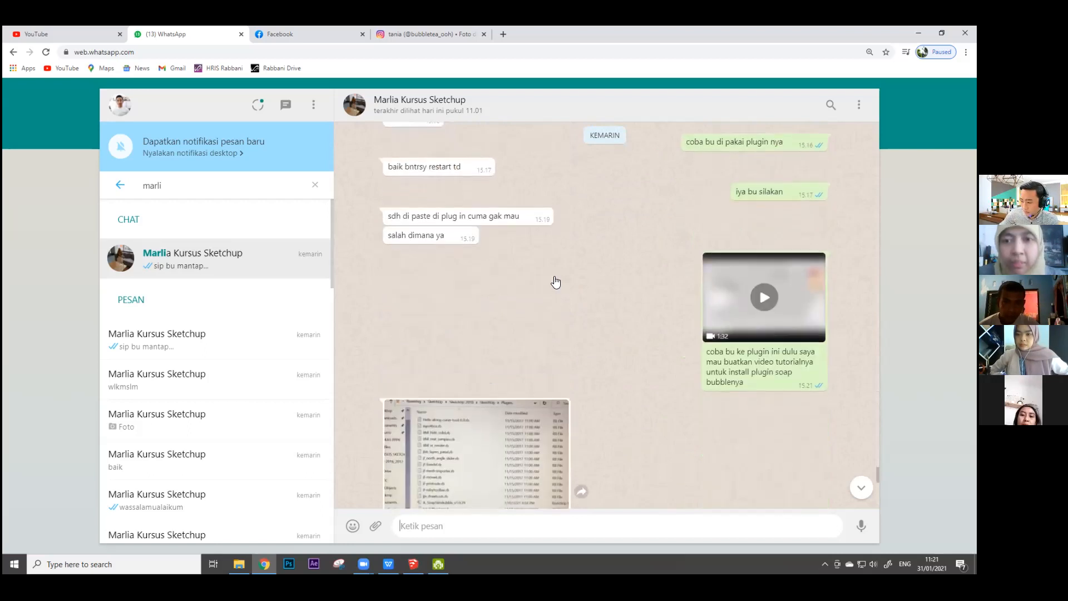
{"action": "scroll", "coordinate": [553, 282], "scroll_direction": "down", "scroll_amount": 2}
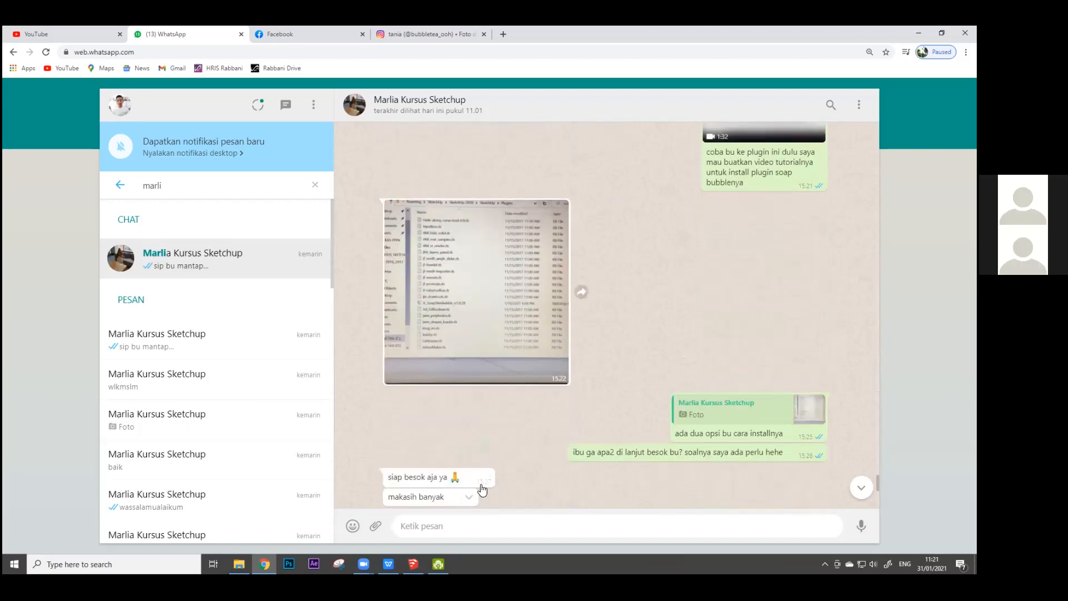
{"action": "left_click", "coordinate": [413, 563]}
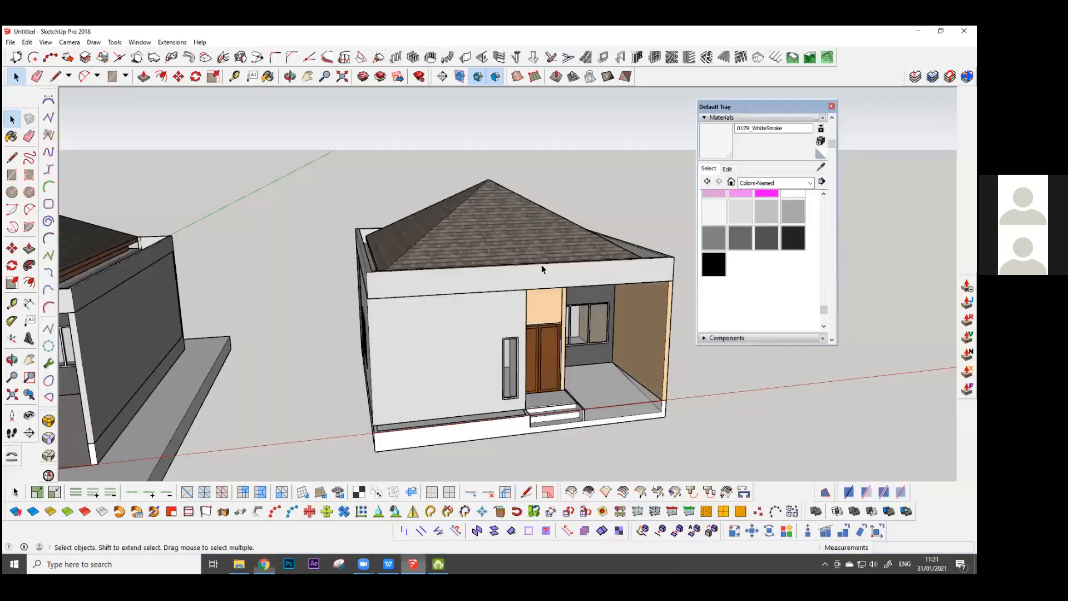